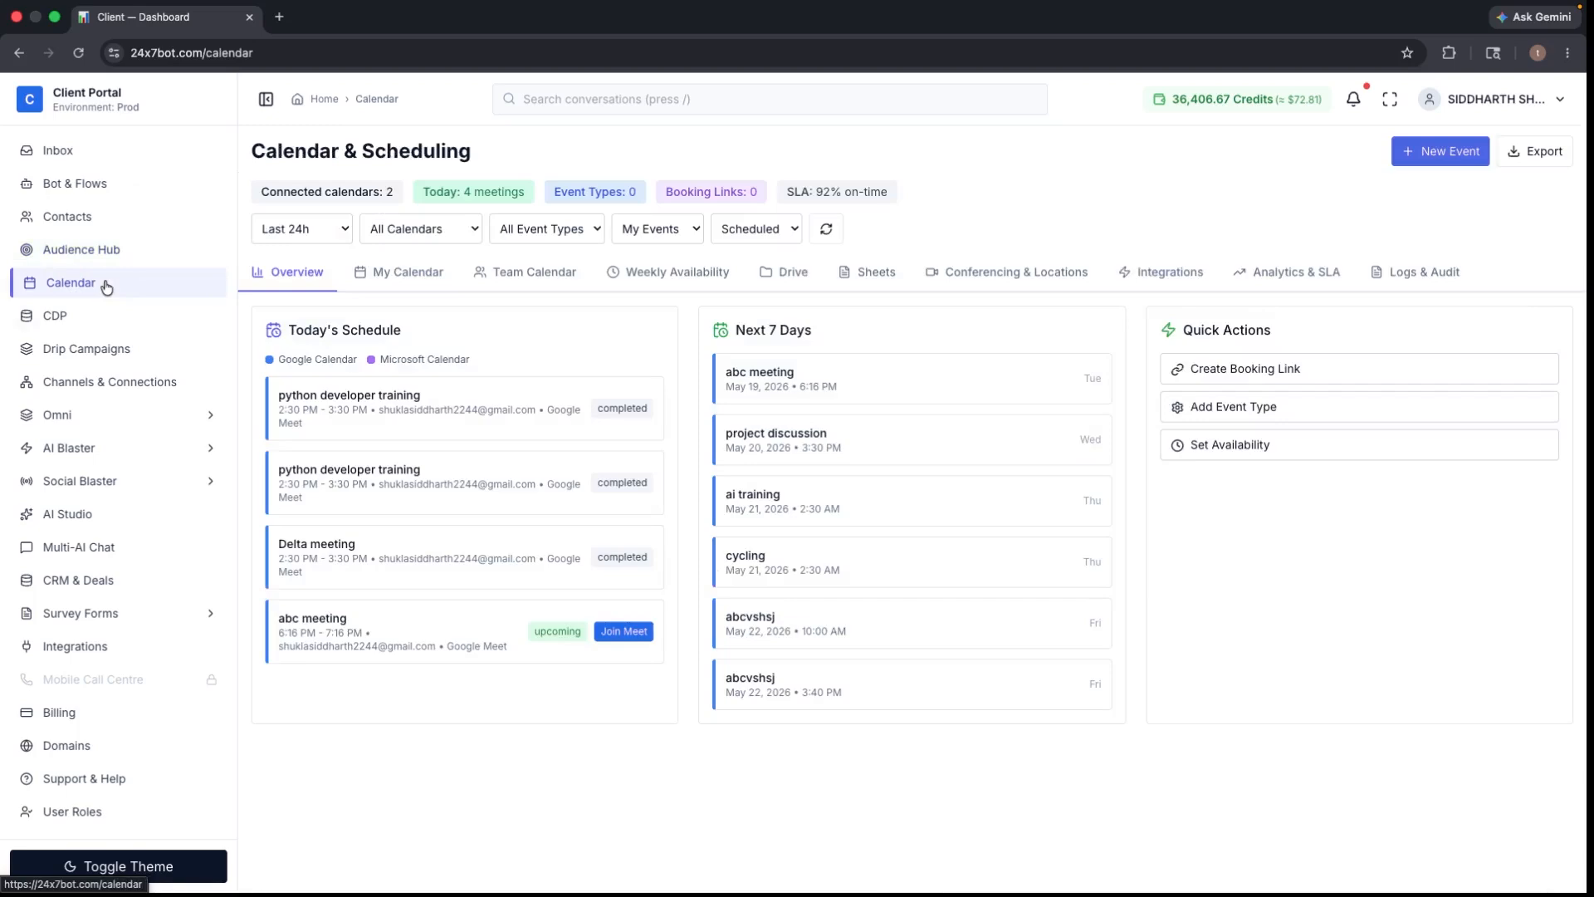
- Open the portal's Google Calendar credentials form and setup guide, then launch Google Cloud Console
{"action": "left_click", "coordinate": [1140, 273]}
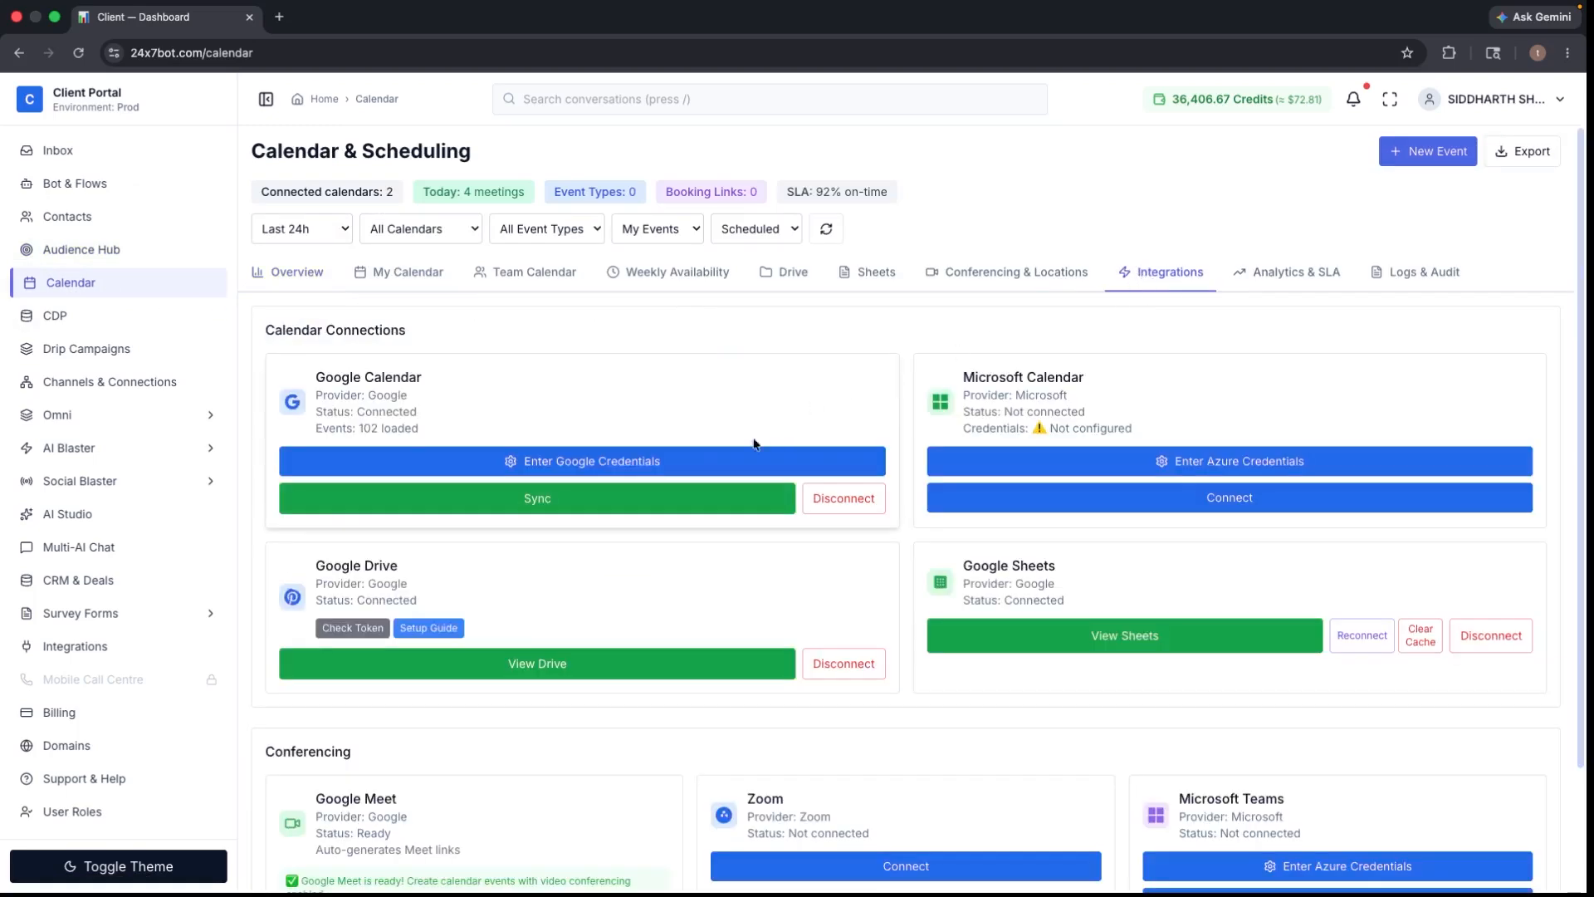
{"action": "left_click", "coordinate": [768, 461]}
{"action": "scroll", "coordinate": [1521, 414], "scroll_direction": "down", "scroll_amount": 2}
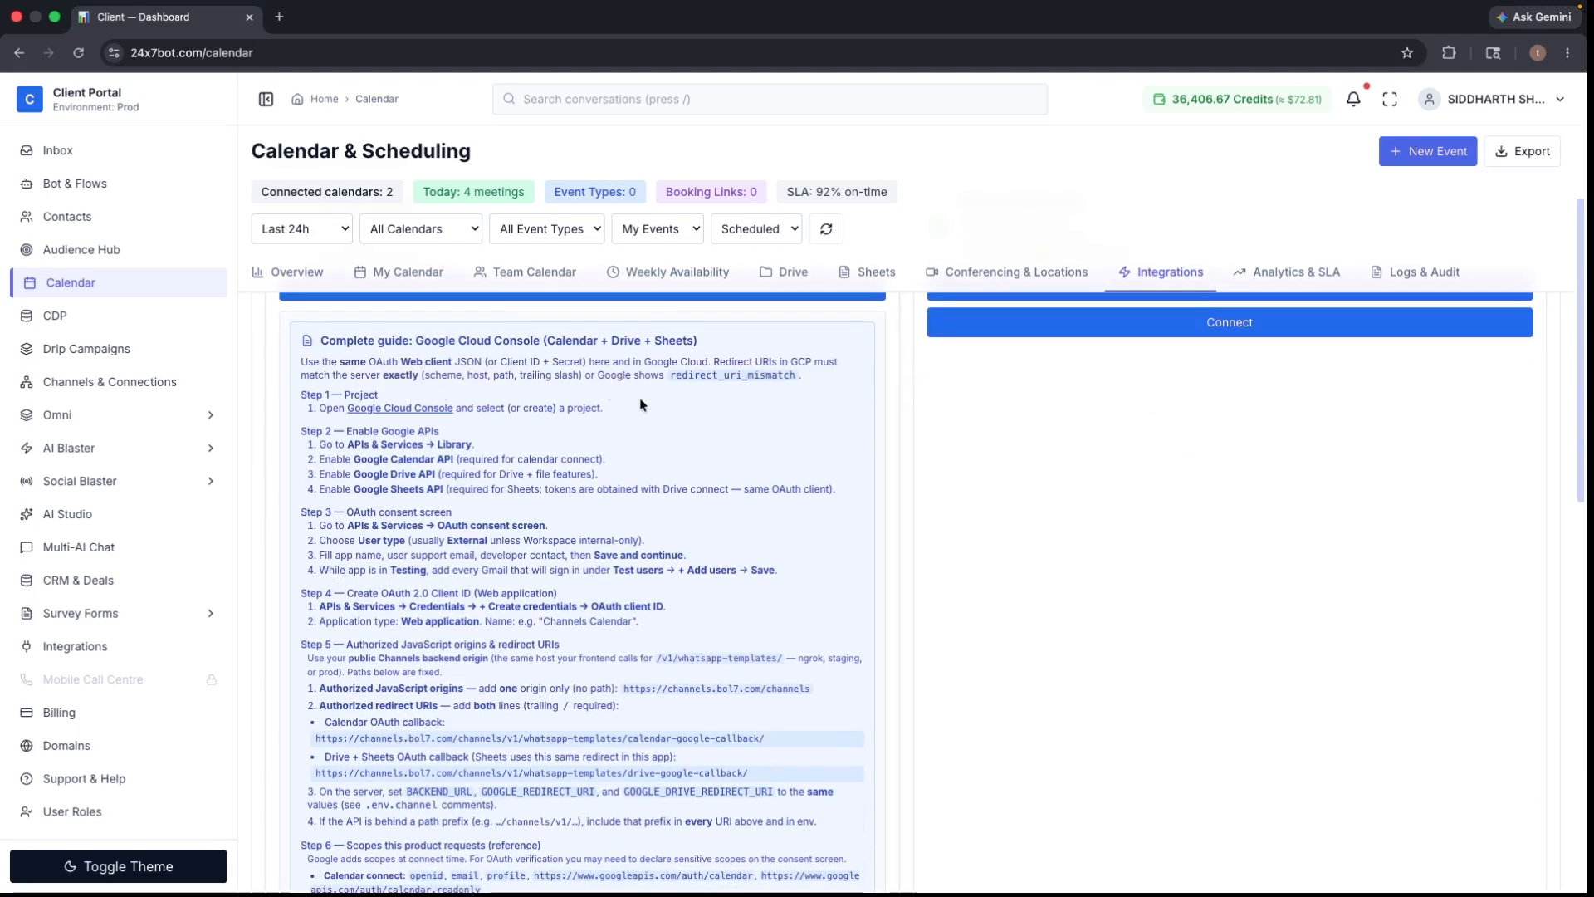
{"action": "left_click_drag", "start_coordinate": [1580, 327], "coordinate": [1570, 462]}
{"action": "scroll", "coordinate": [510, 620], "scroll_direction": "up", "scroll_amount": 6}
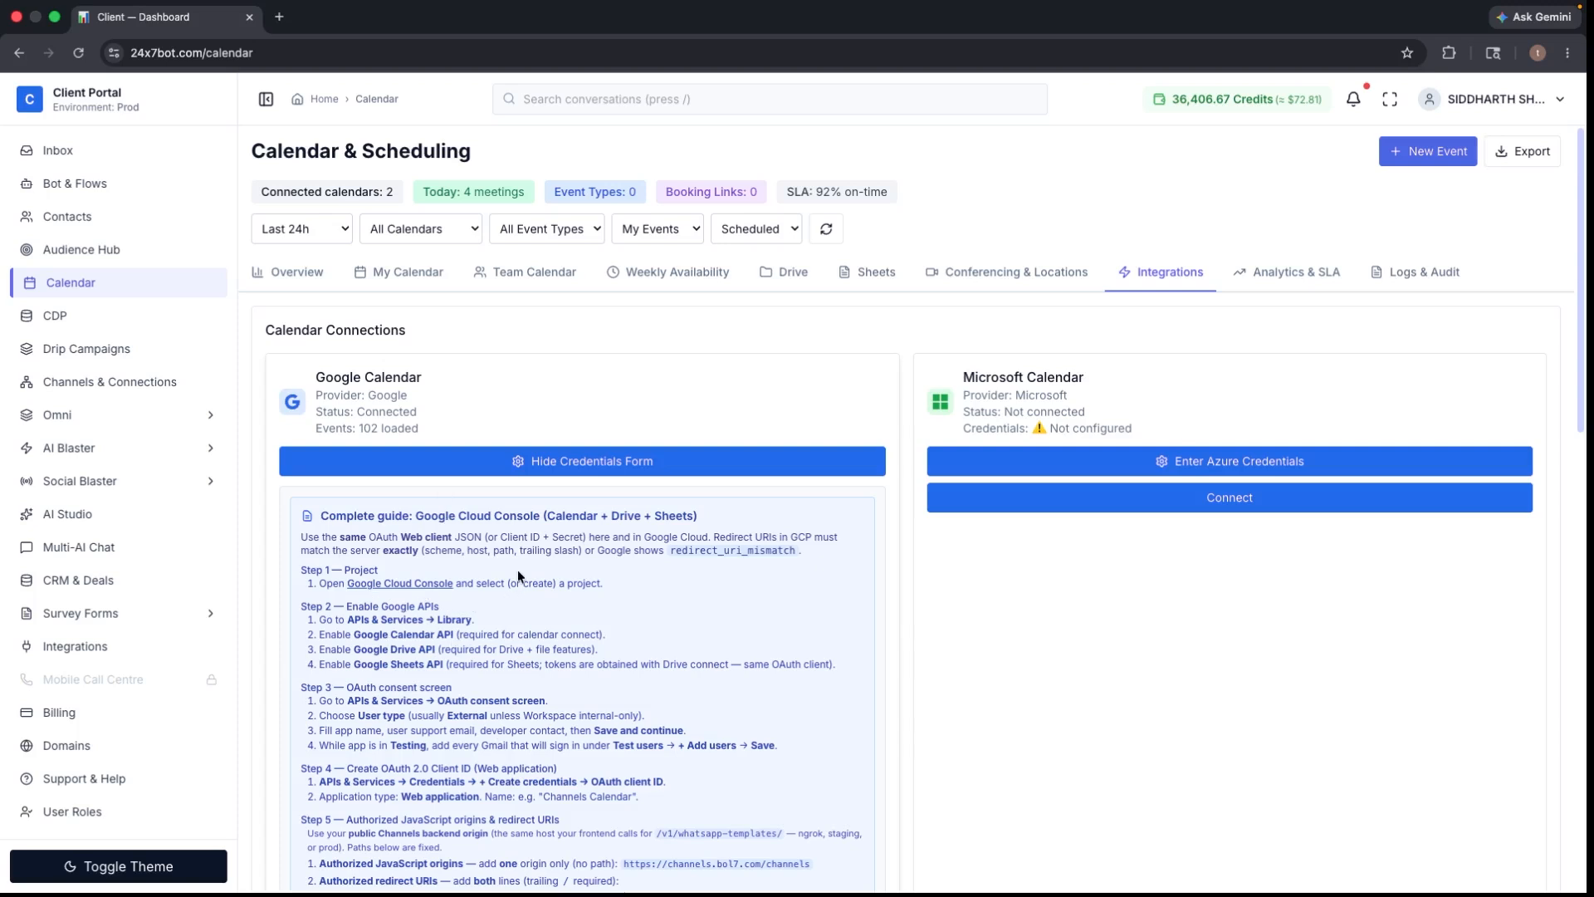
{"action": "left_click", "coordinate": [383, 585]}
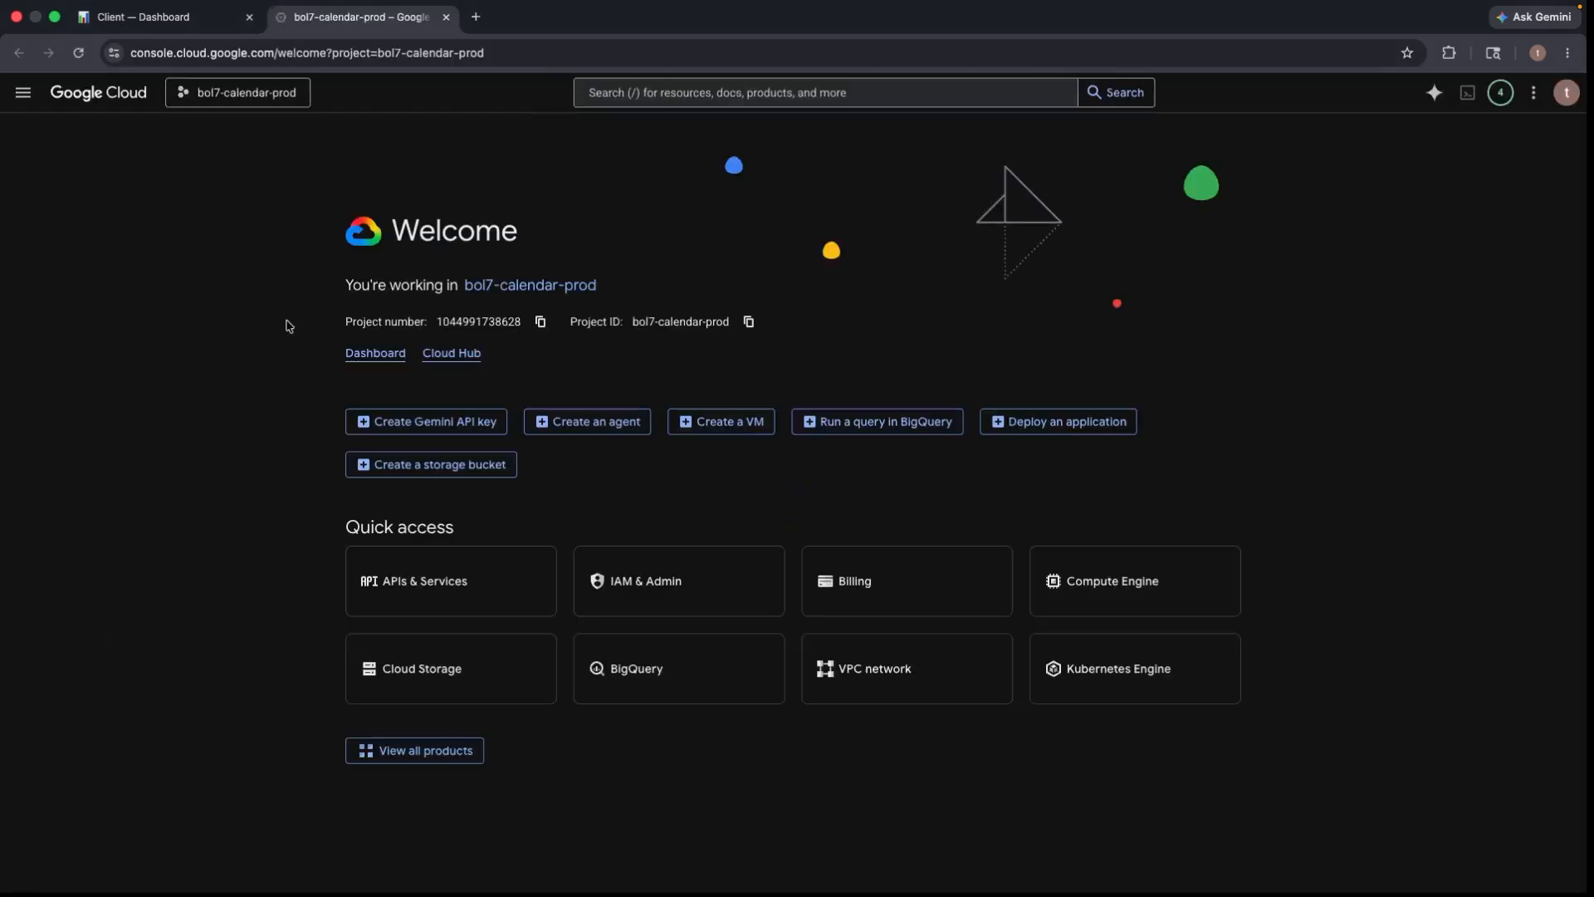
- Create a new Cloud project named 'new mcp'
{"action": "left_click", "coordinate": [248, 98]}
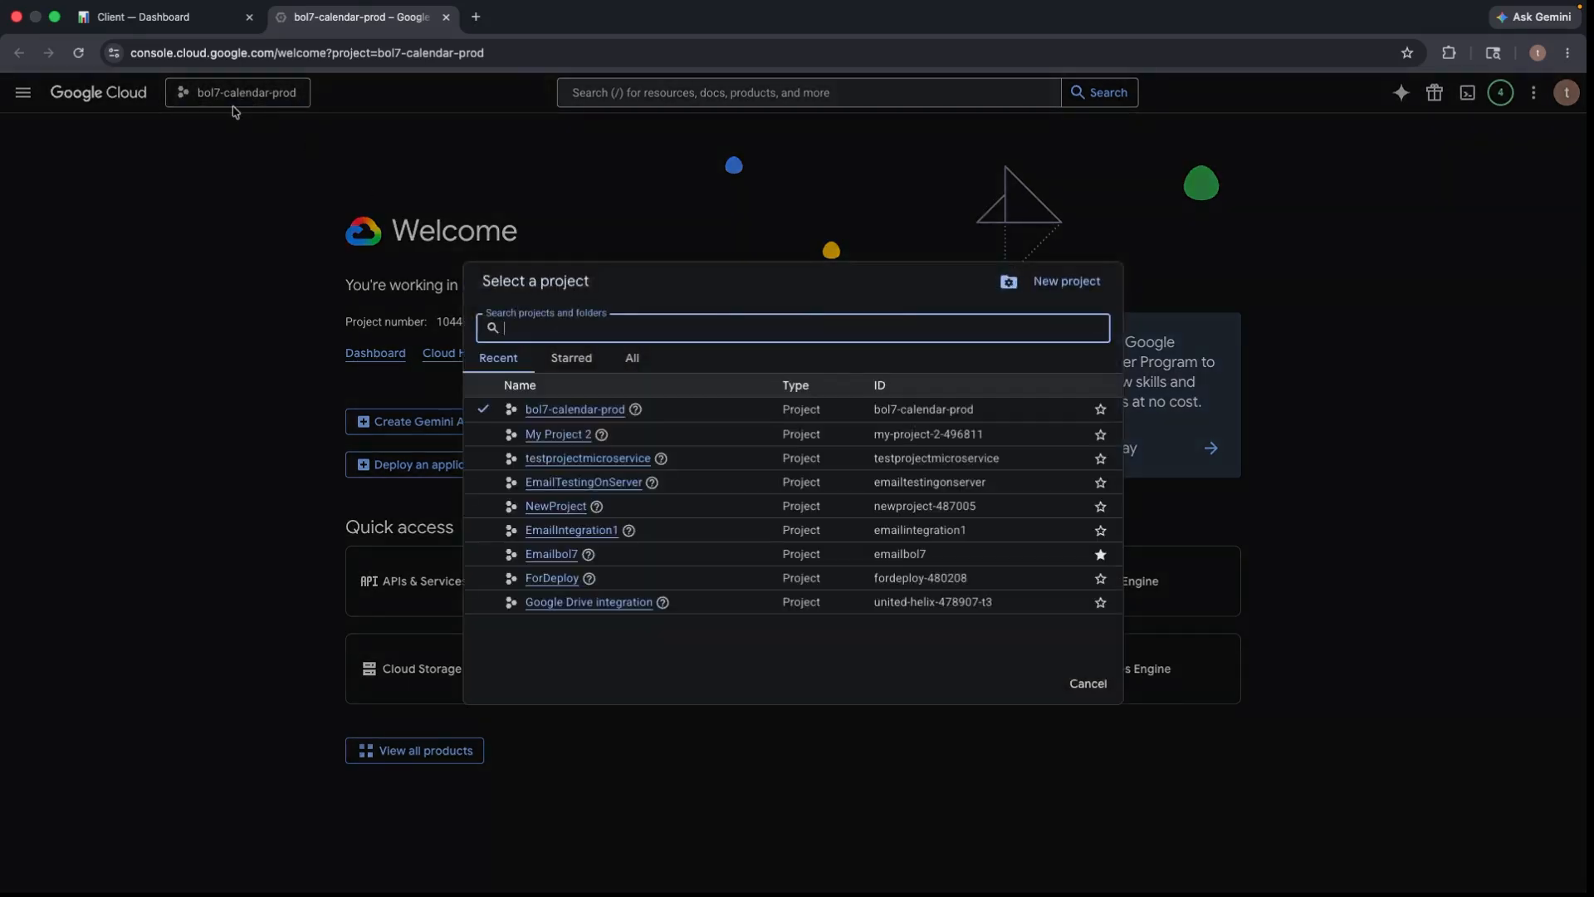
{"action": "left_click", "coordinate": [1046, 286]}
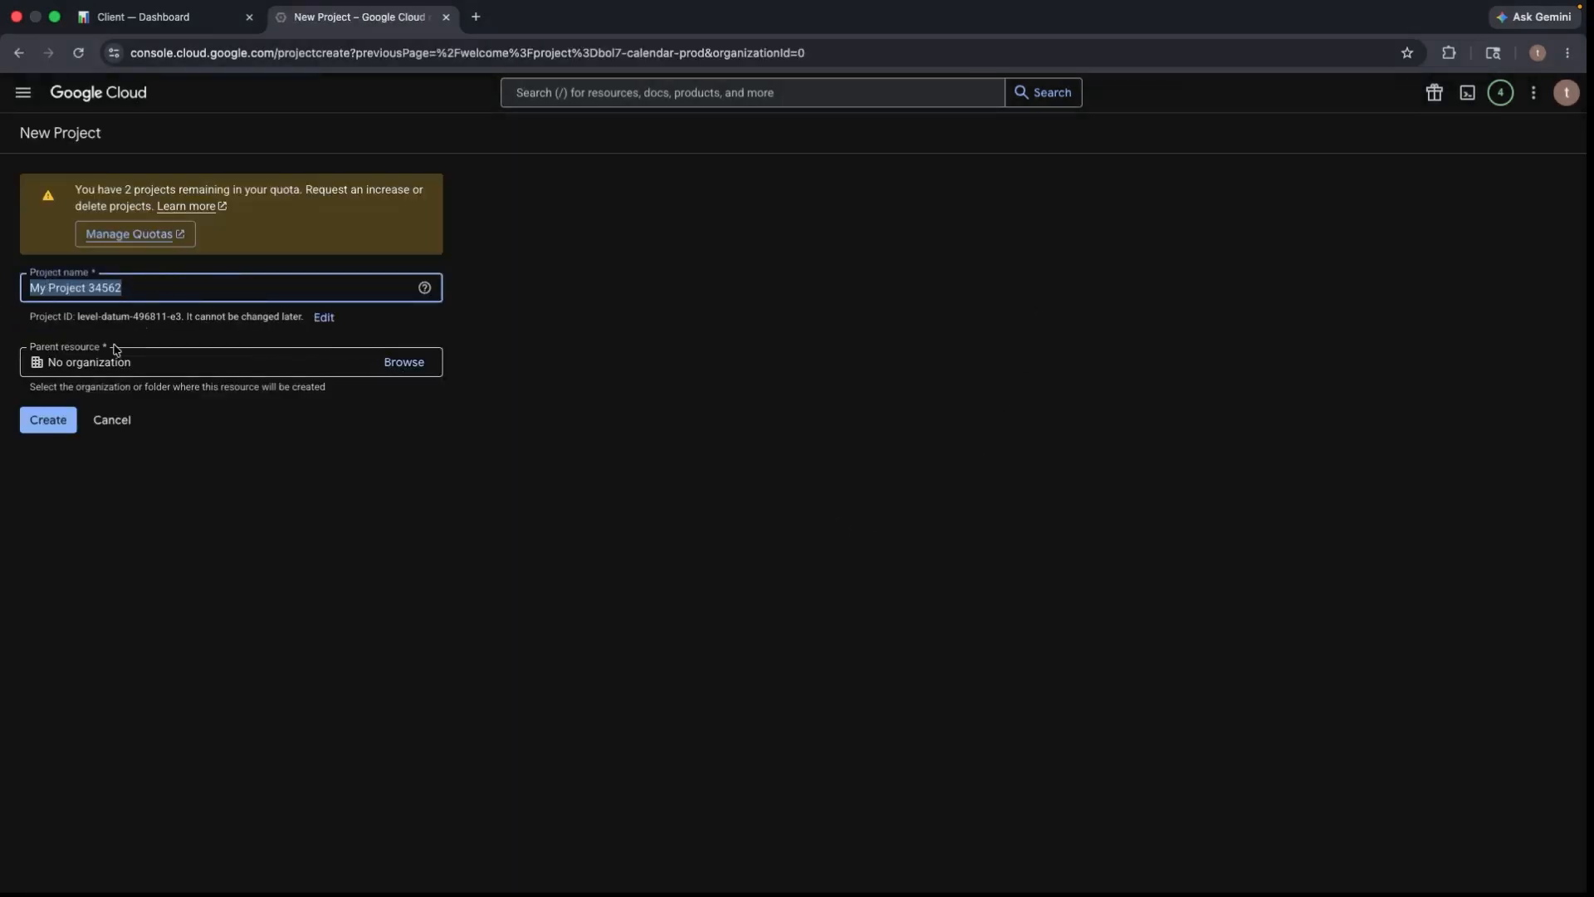
{"action": "left_click", "coordinate": [186, 293]}
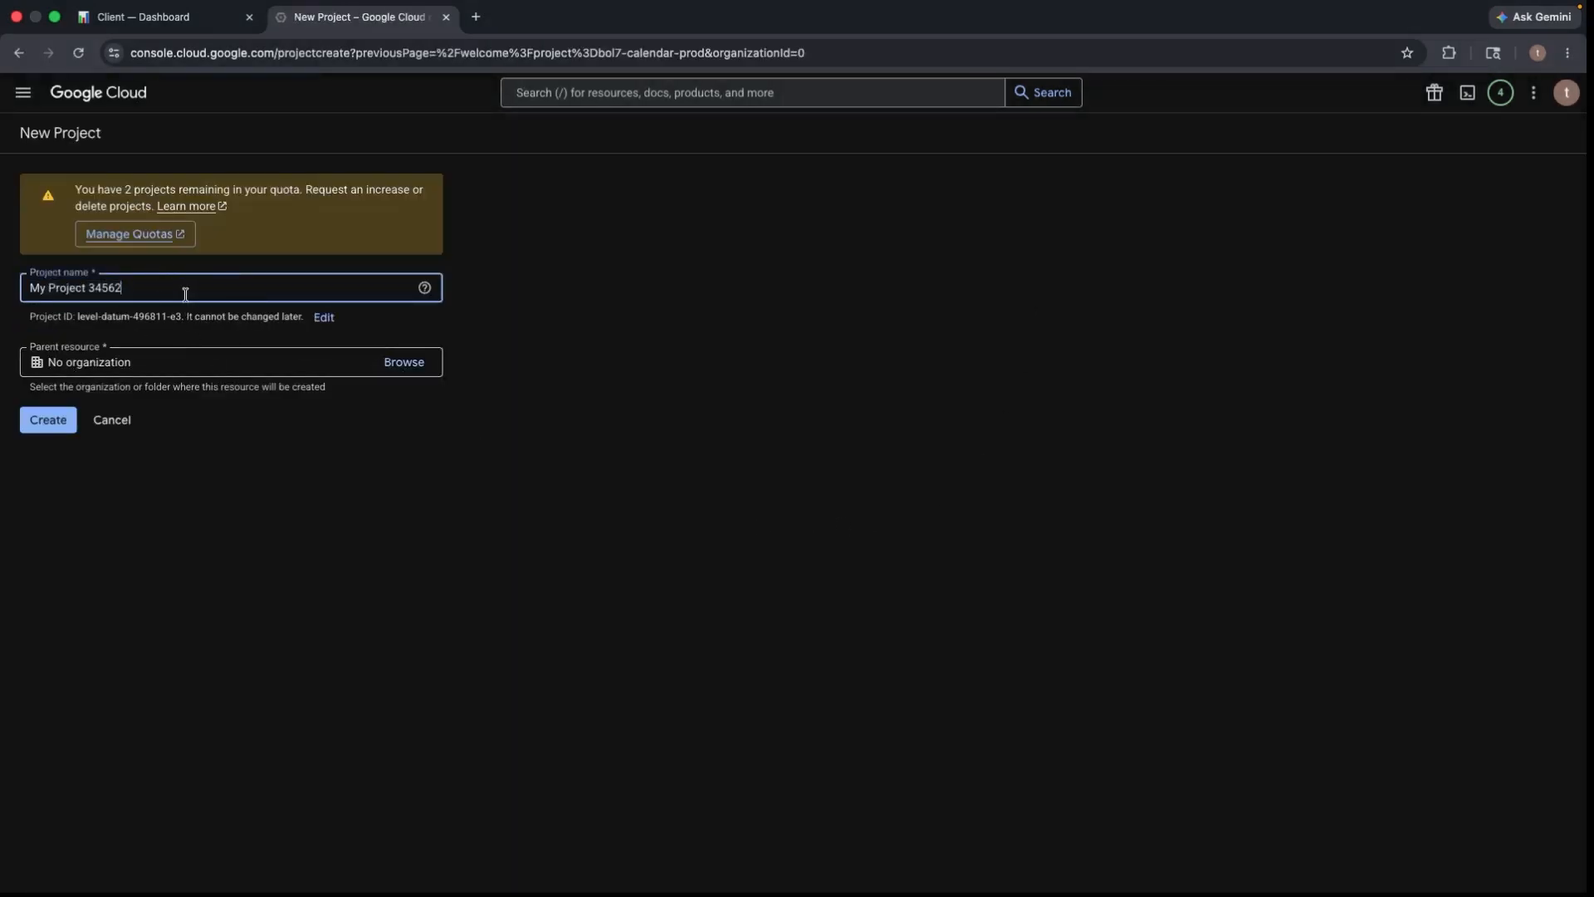
{"action": "key", "text": "BackSpace"}
{"action": "key", "text": "BackSpace"}
{"action": "key", "text": "BackSpace"}
{"action": "key", "text": "BackSpace"}
{"action": "key", "text": "BackSpace"}
{"action": "key", "text": "BackSpace"}
{"action": "key", "text": "BackSpace"}
{"action": "key", "text": "BackSpace"}
{"action": "key", "text": "BackSpace"}
{"action": "key", "text": "BackSpace"}
{"action": "key", "text": "BackSpace"}
{"action": "key", "text": "BackSpace"}
{"action": "key", "text": "BackSpace"}
{"action": "key", "text": "BackSpace"}
{"action": "key", "text": "BackSpace"}
{"action": "type", "text": "new mcp"}
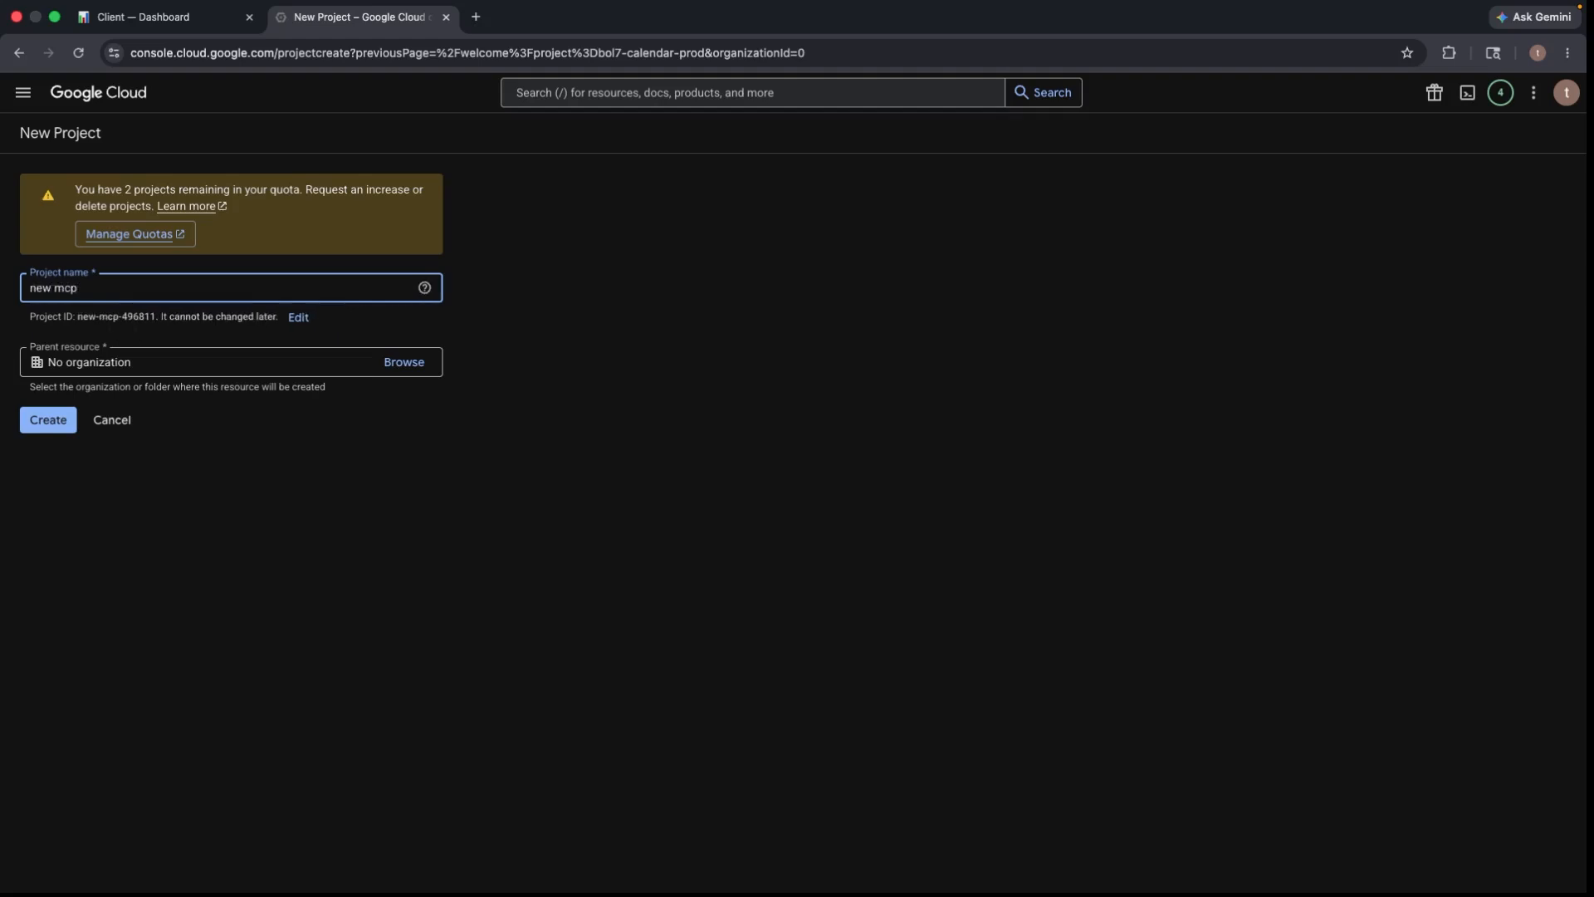
{"action": "left_click", "coordinate": [42, 421]}
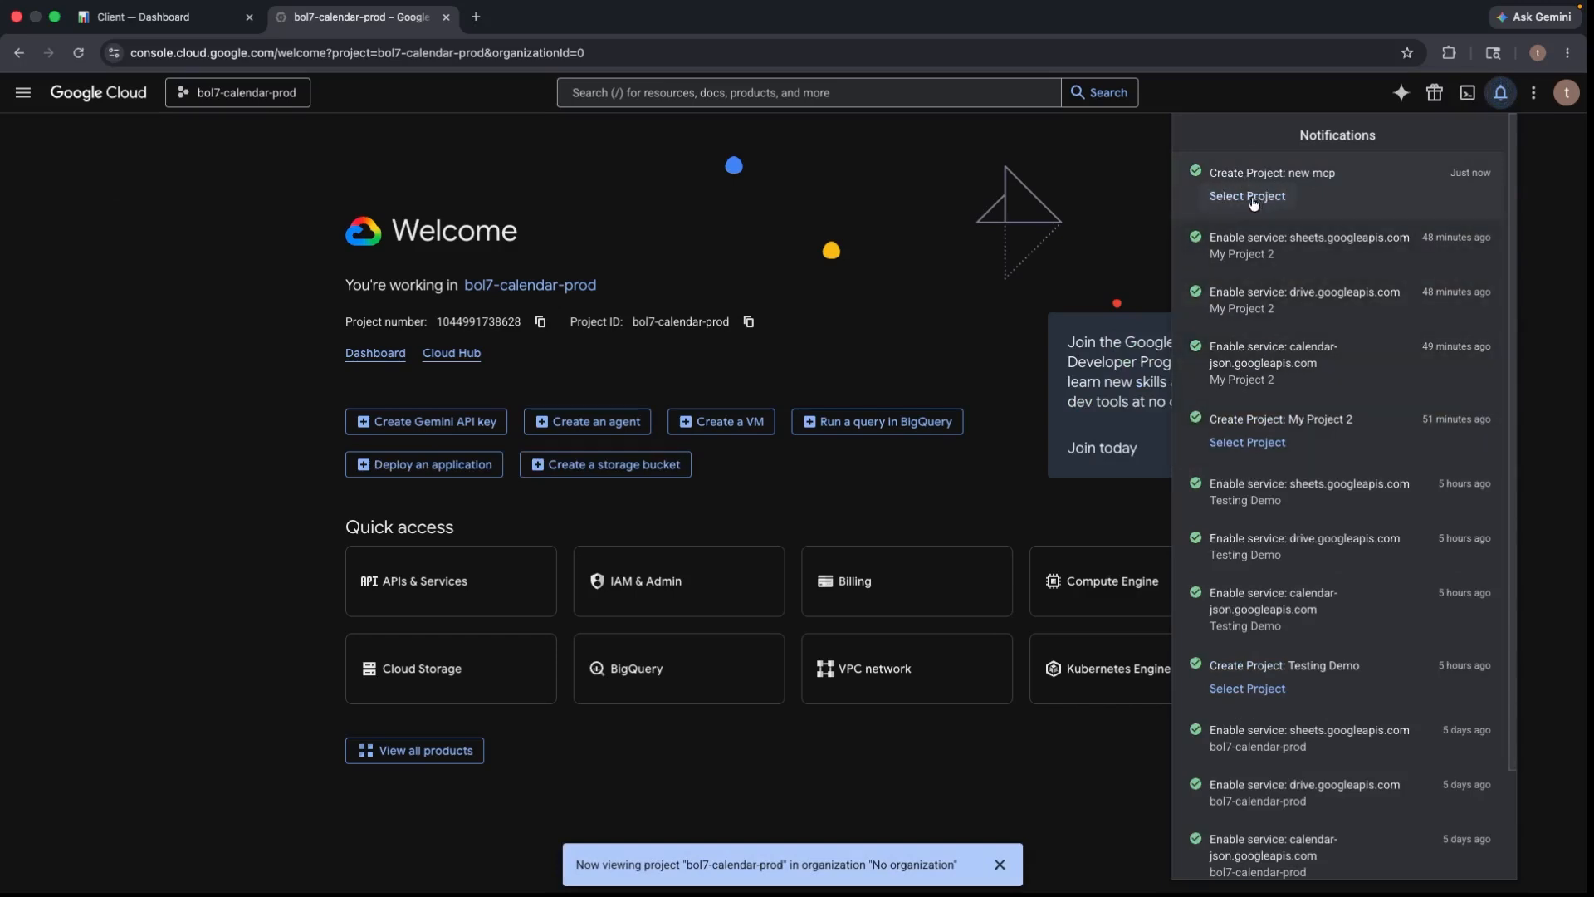
- Make new mcp the active project in the console
{"action": "left_click", "coordinate": [1256, 200]}
{"action": "left_click", "coordinate": [153, 20]}
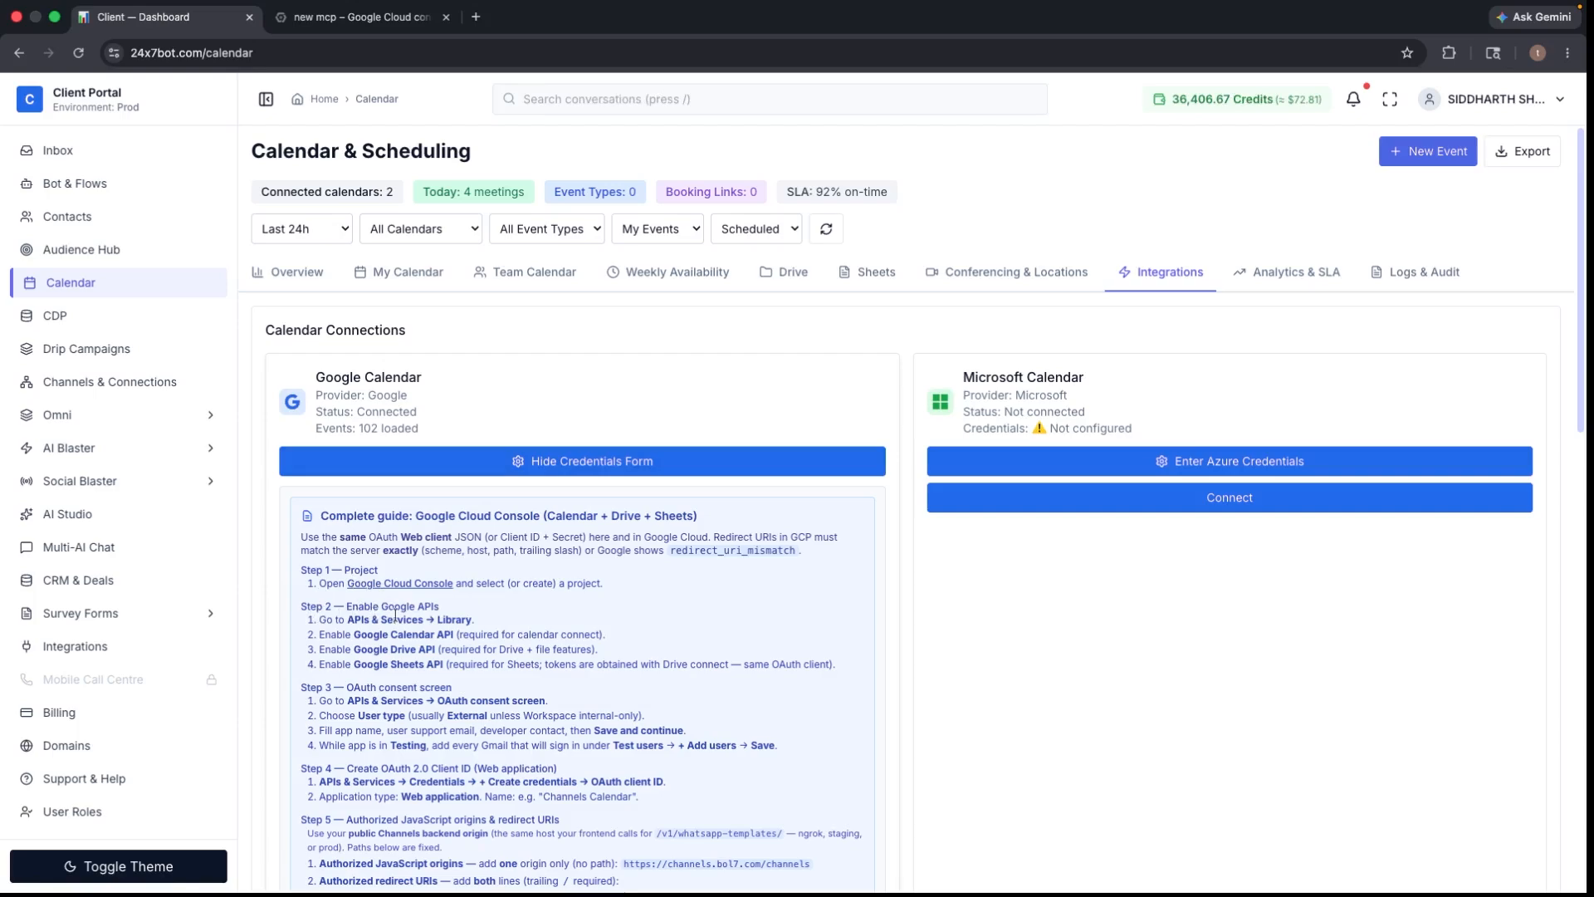
{"action": "left_click", "coordinate": [368, 30]}
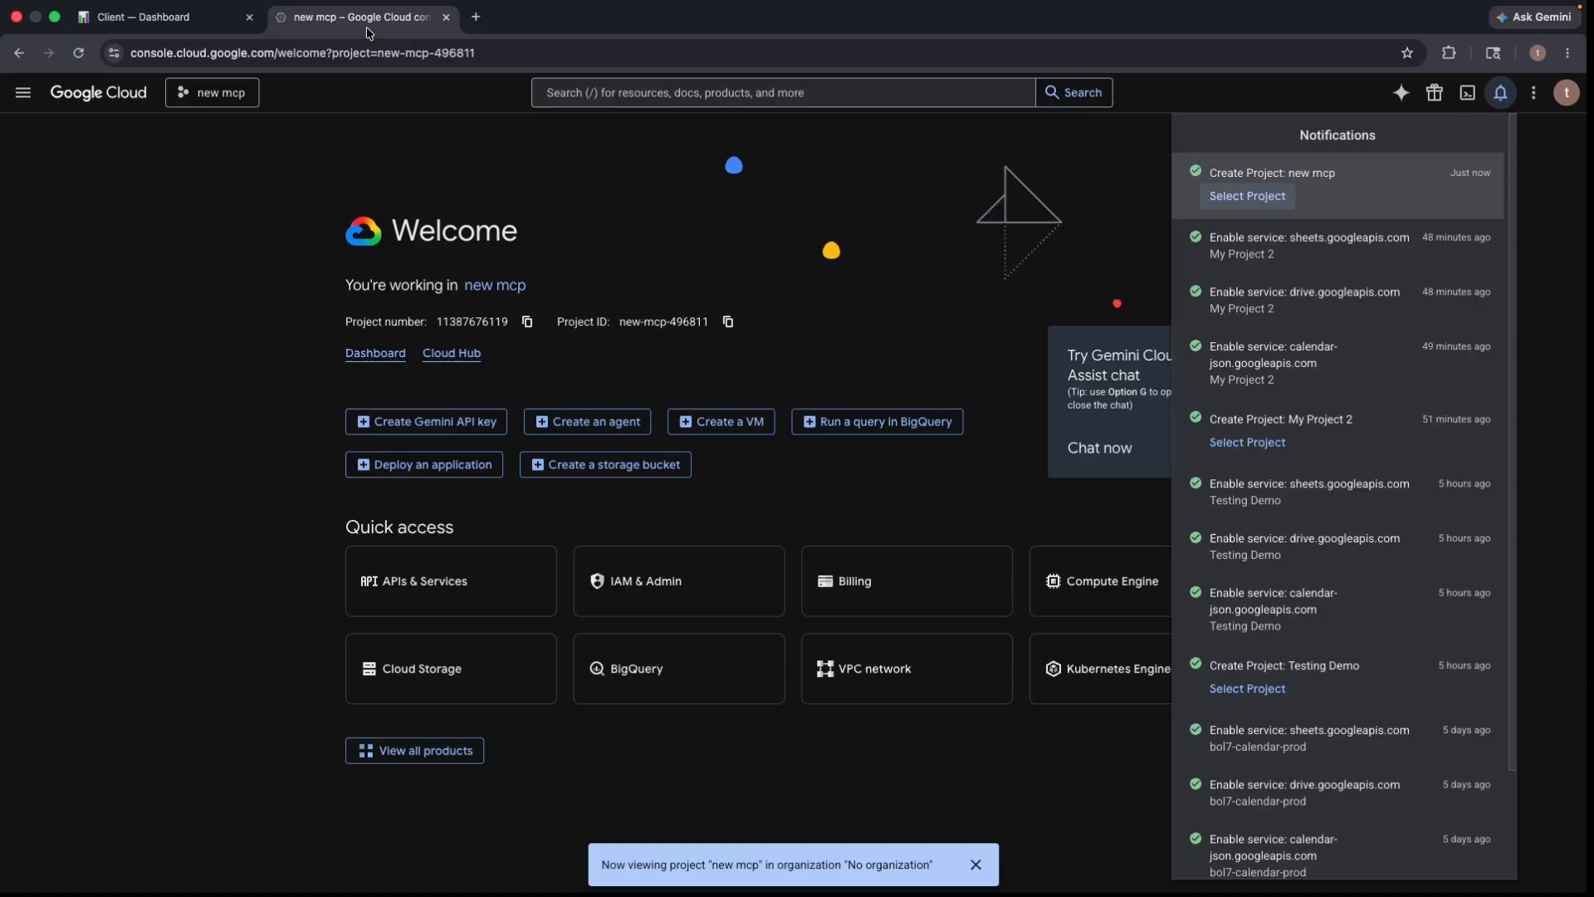
- Go through APIs & Services > Enabled APIs & services to the API Library
{"action": "left_click", "coordinate": [21, 99]}
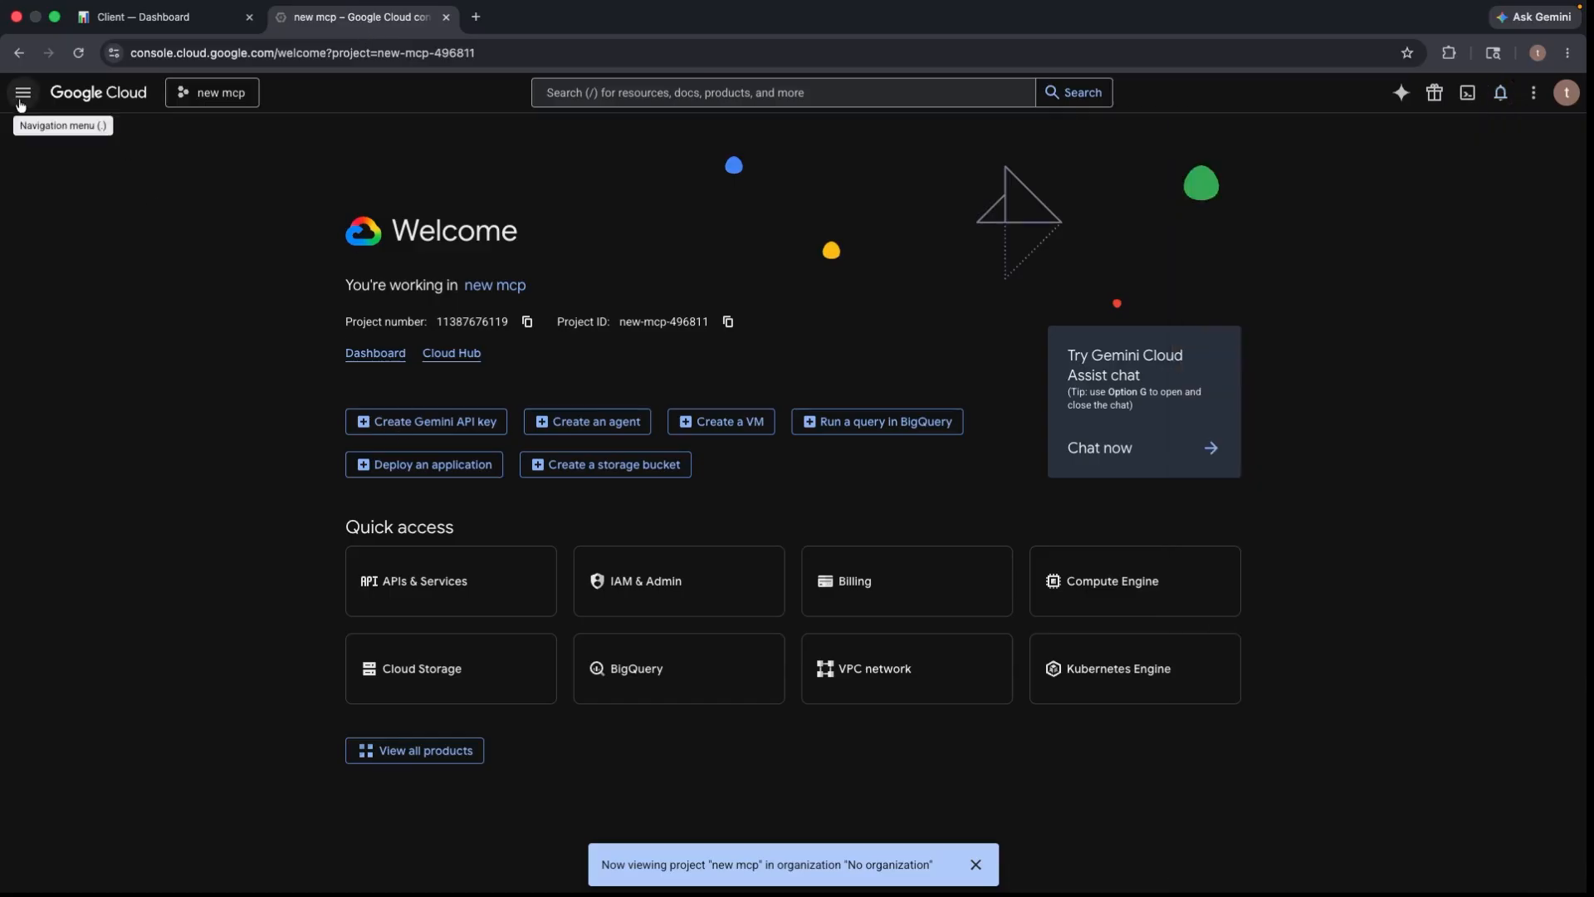
{"action": "left_click", "coordinate": [20, 99]}
{"action": "mouse_move", "coordinate": [120, 490]}
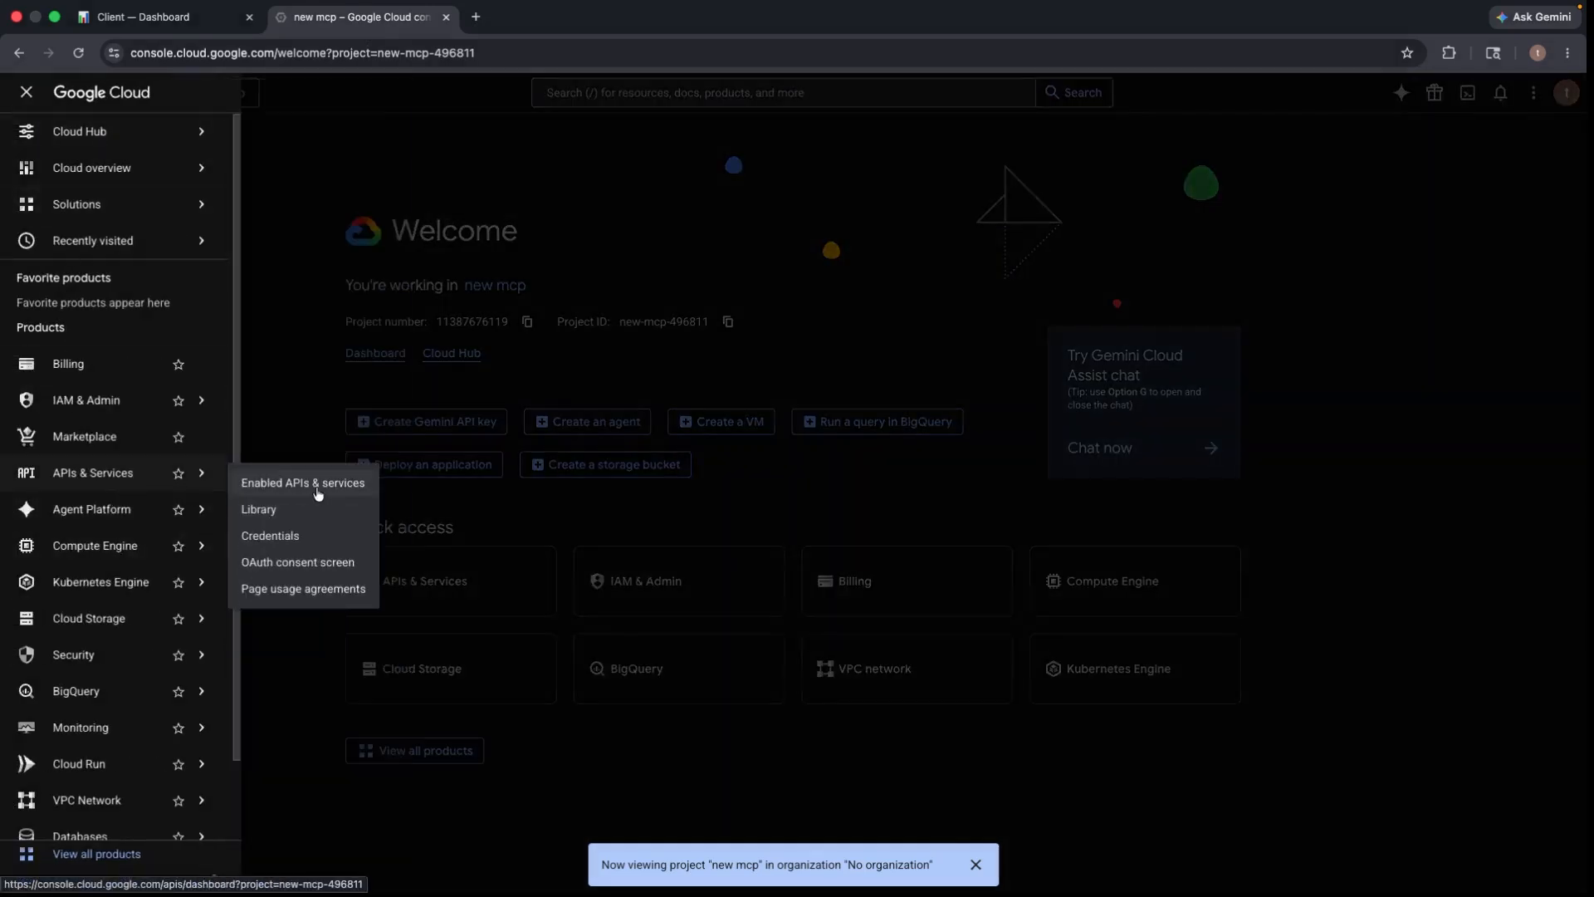
{"action": "left_click", "coordinate": [265, 483]}
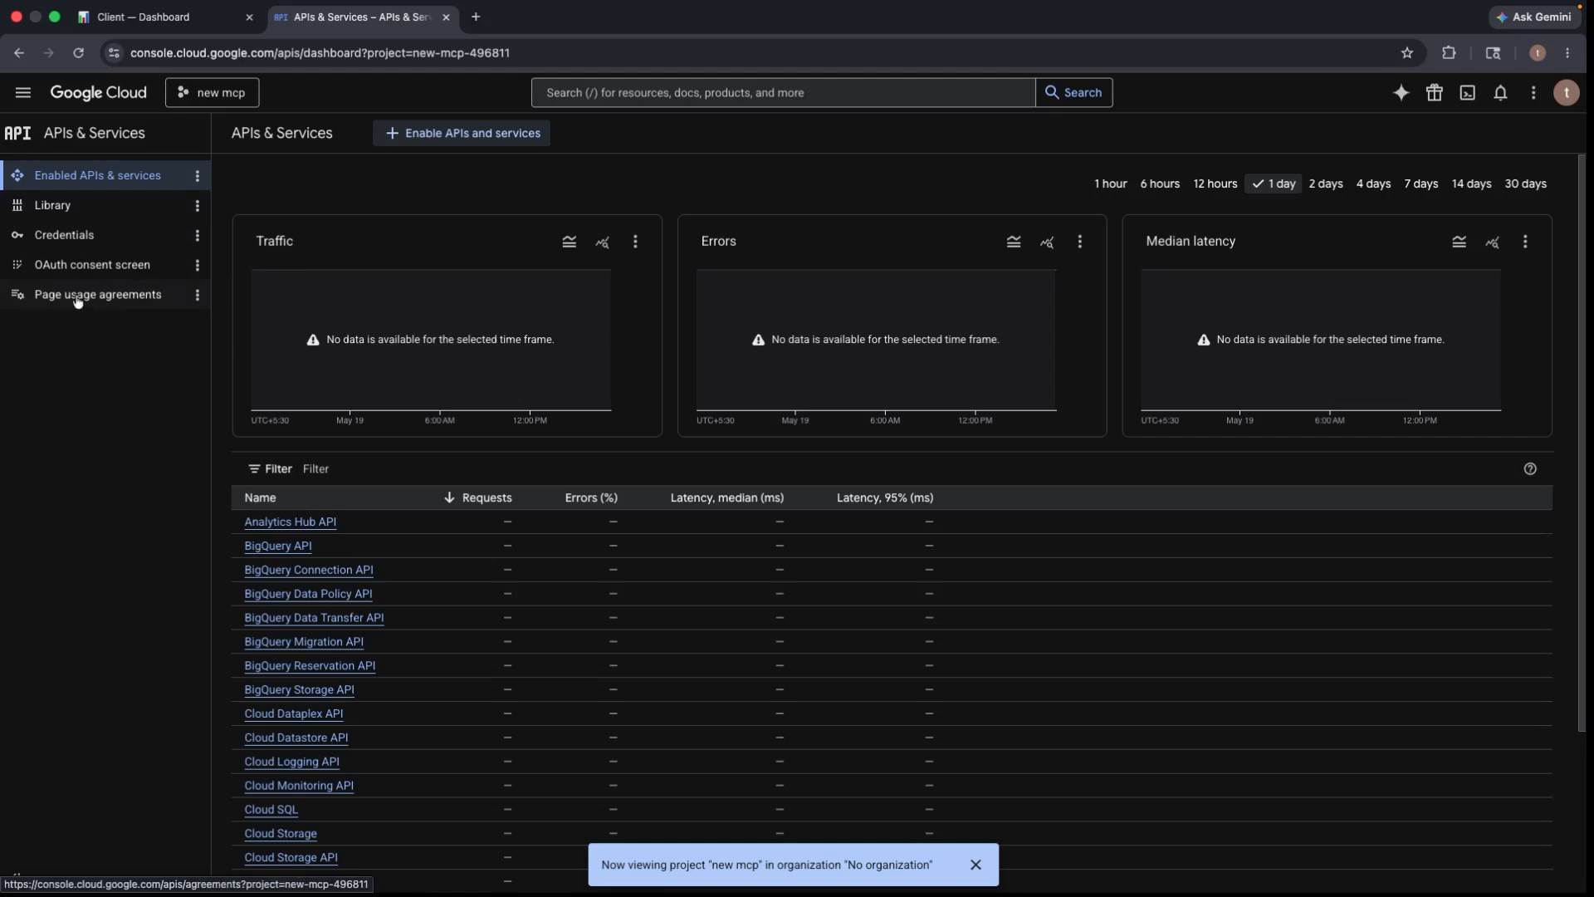
{"action": "left_click", "coordinate": [123, 212]}
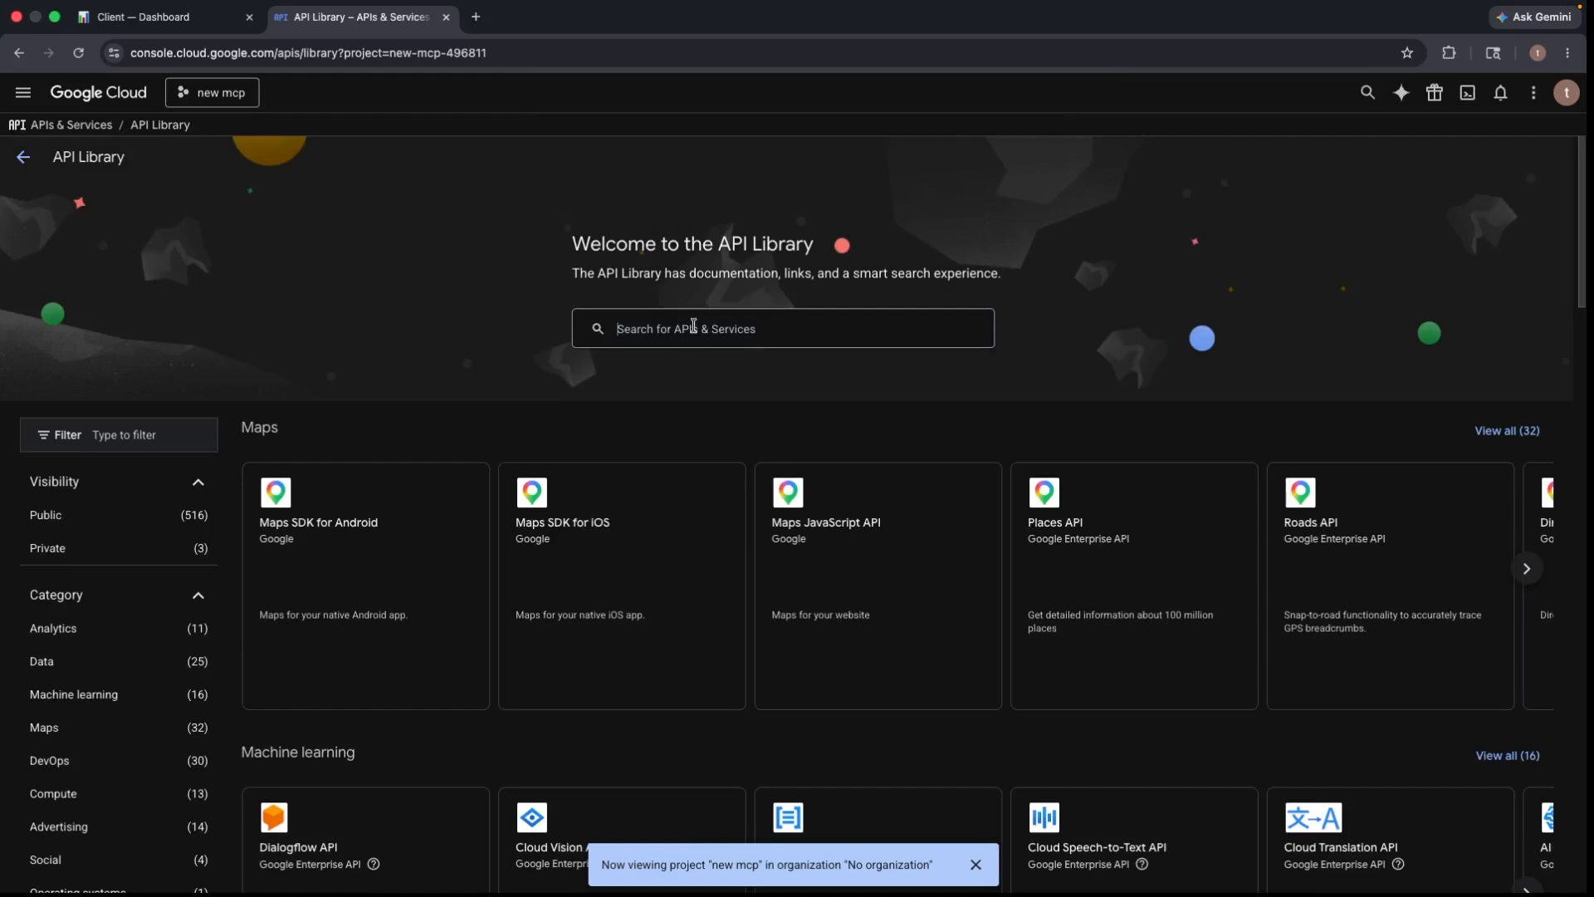
- Search the library for 'google calender' and enable the Google Calendar API
{"action": "left_click", "coordinate": [747, 329]}
{"action": "type", "text": "google"}
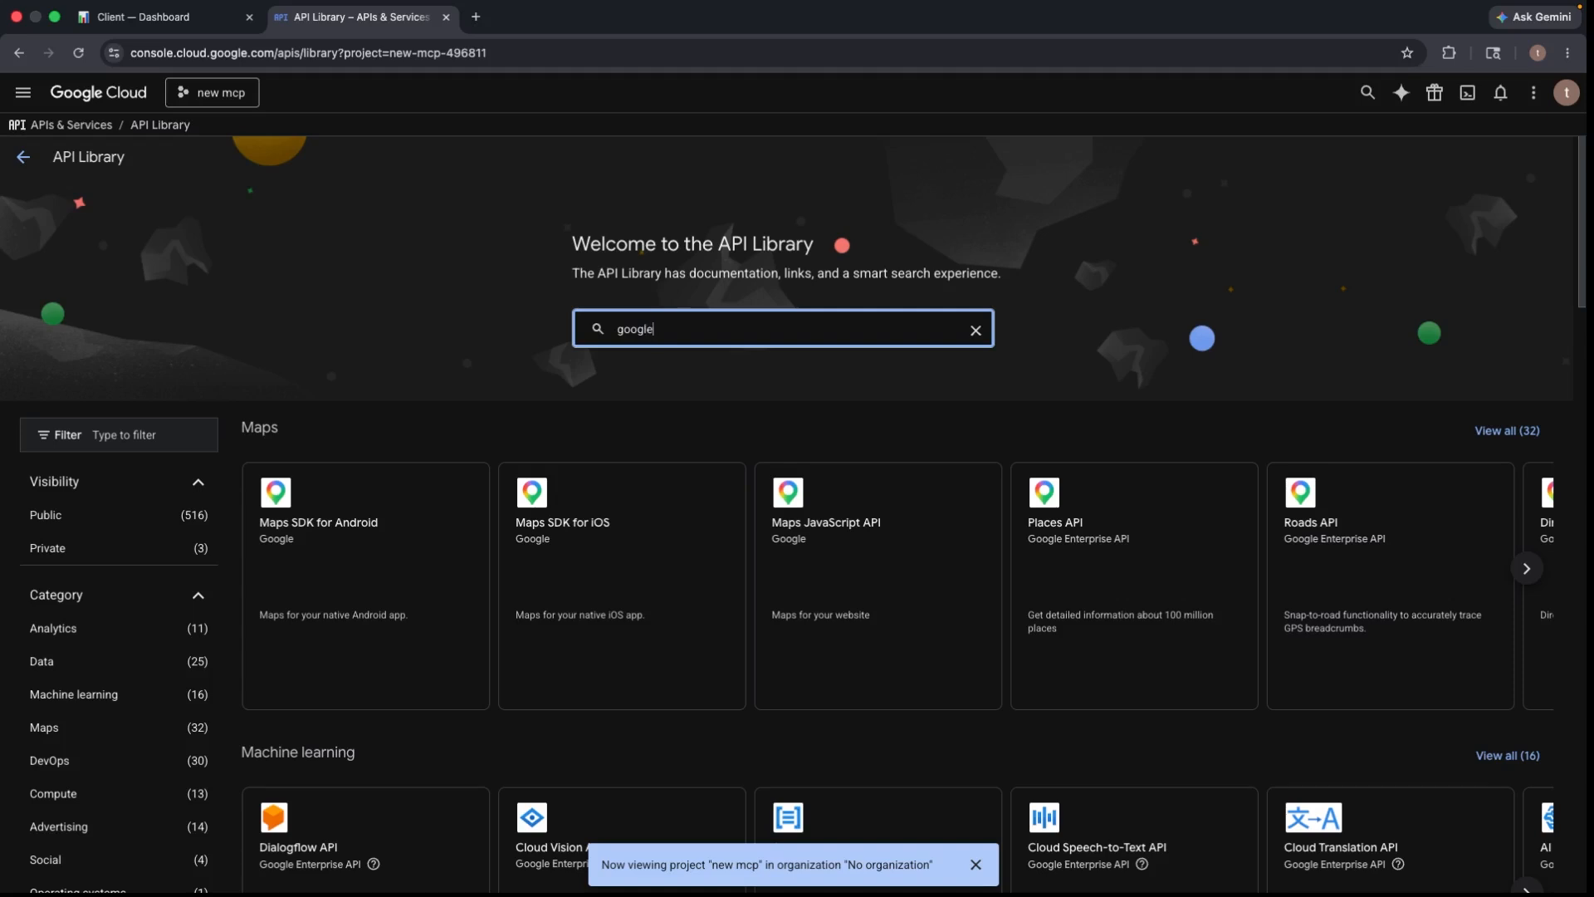
{"action": "type", "text": "calender api"}
{"action": "key", "text": "Return"}
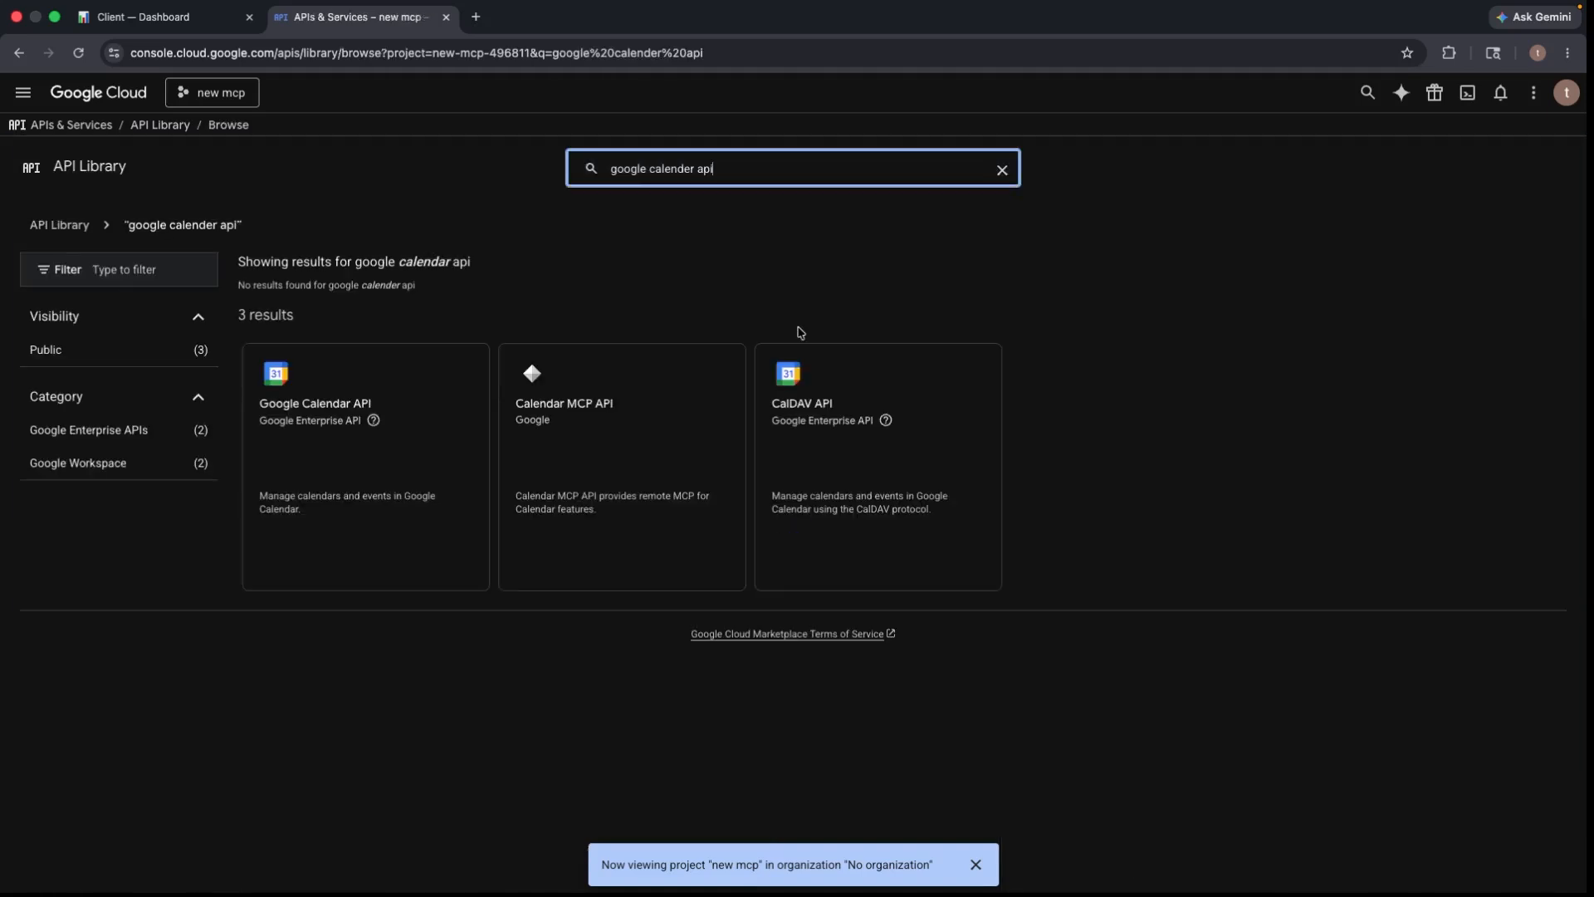
{"action": "left_click", "coordinate": [324, 415]}
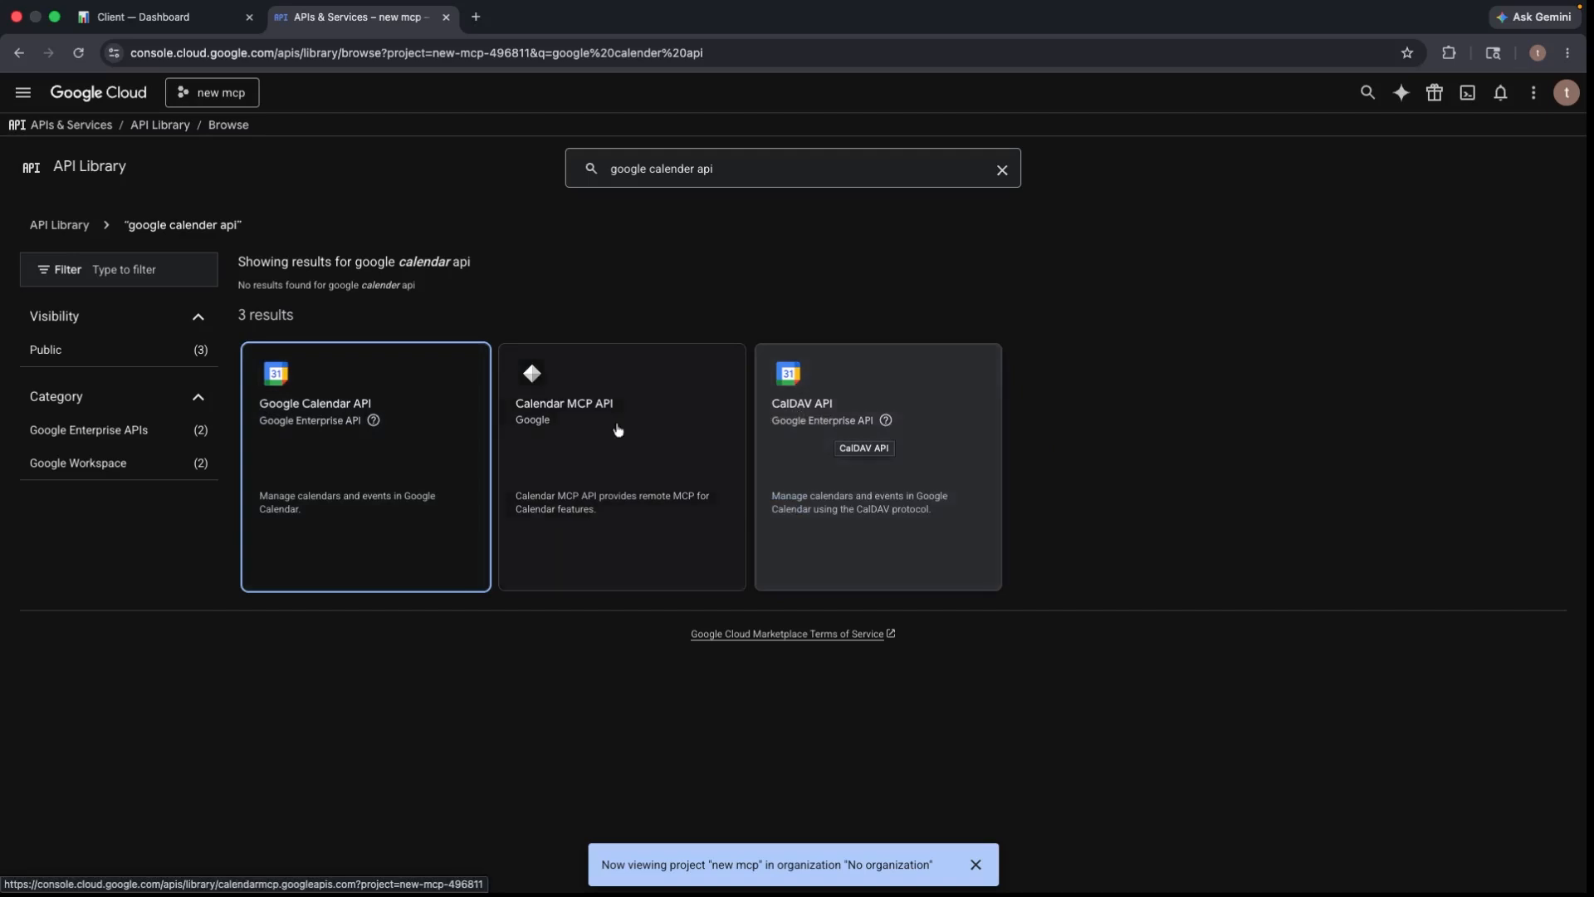
{"action": "left_click", "coordinate": [311, 403]}
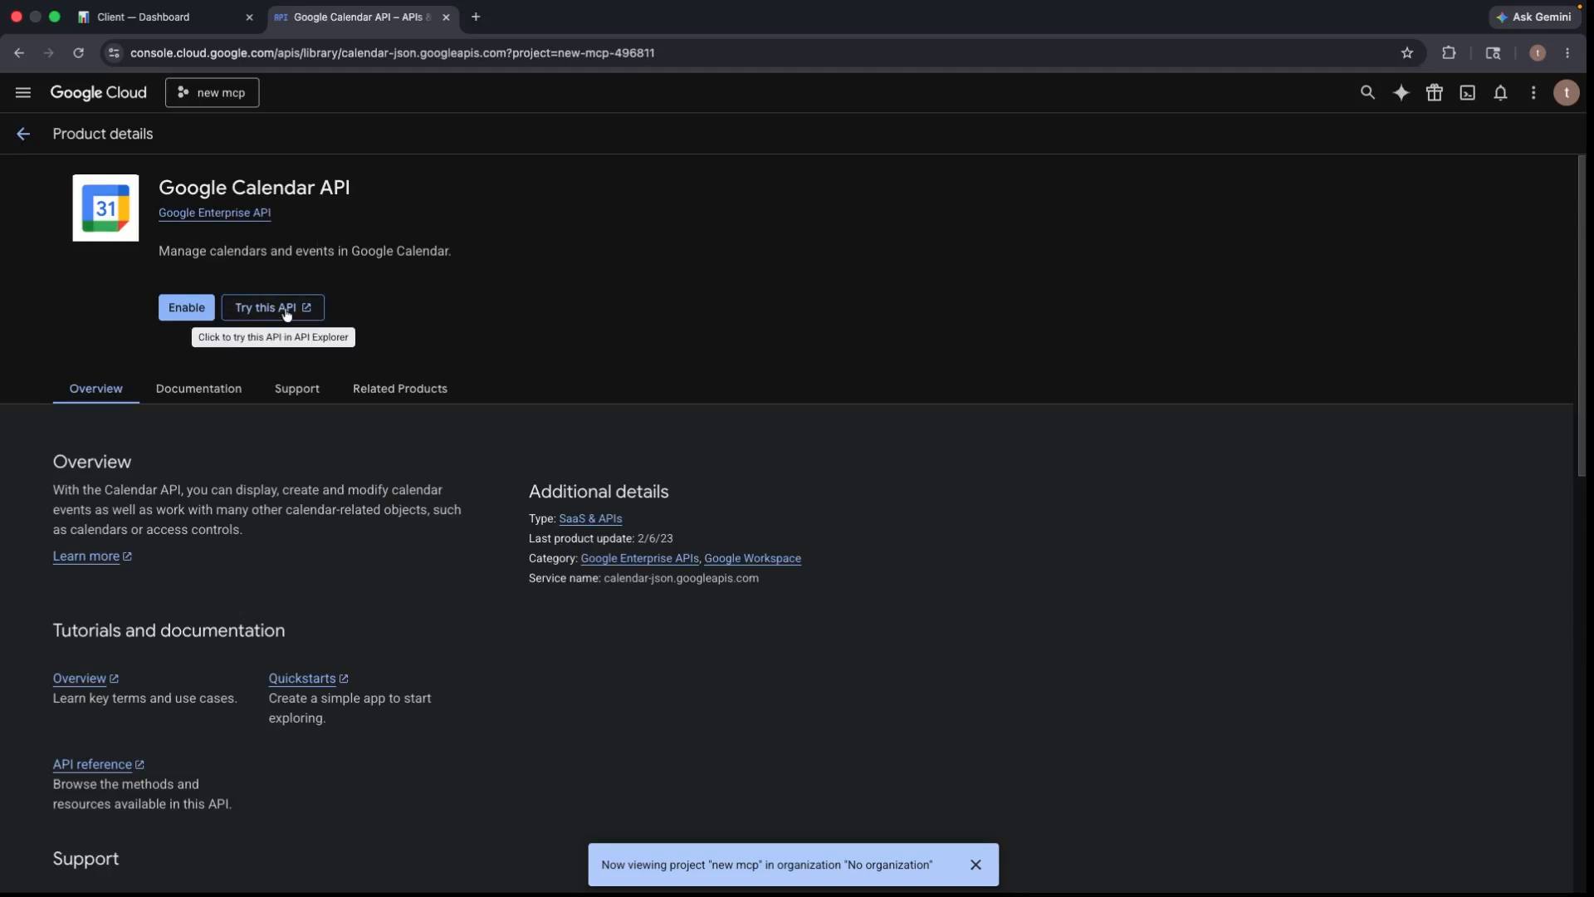
{"action": "left_click", "coordinate": [187, 308]}
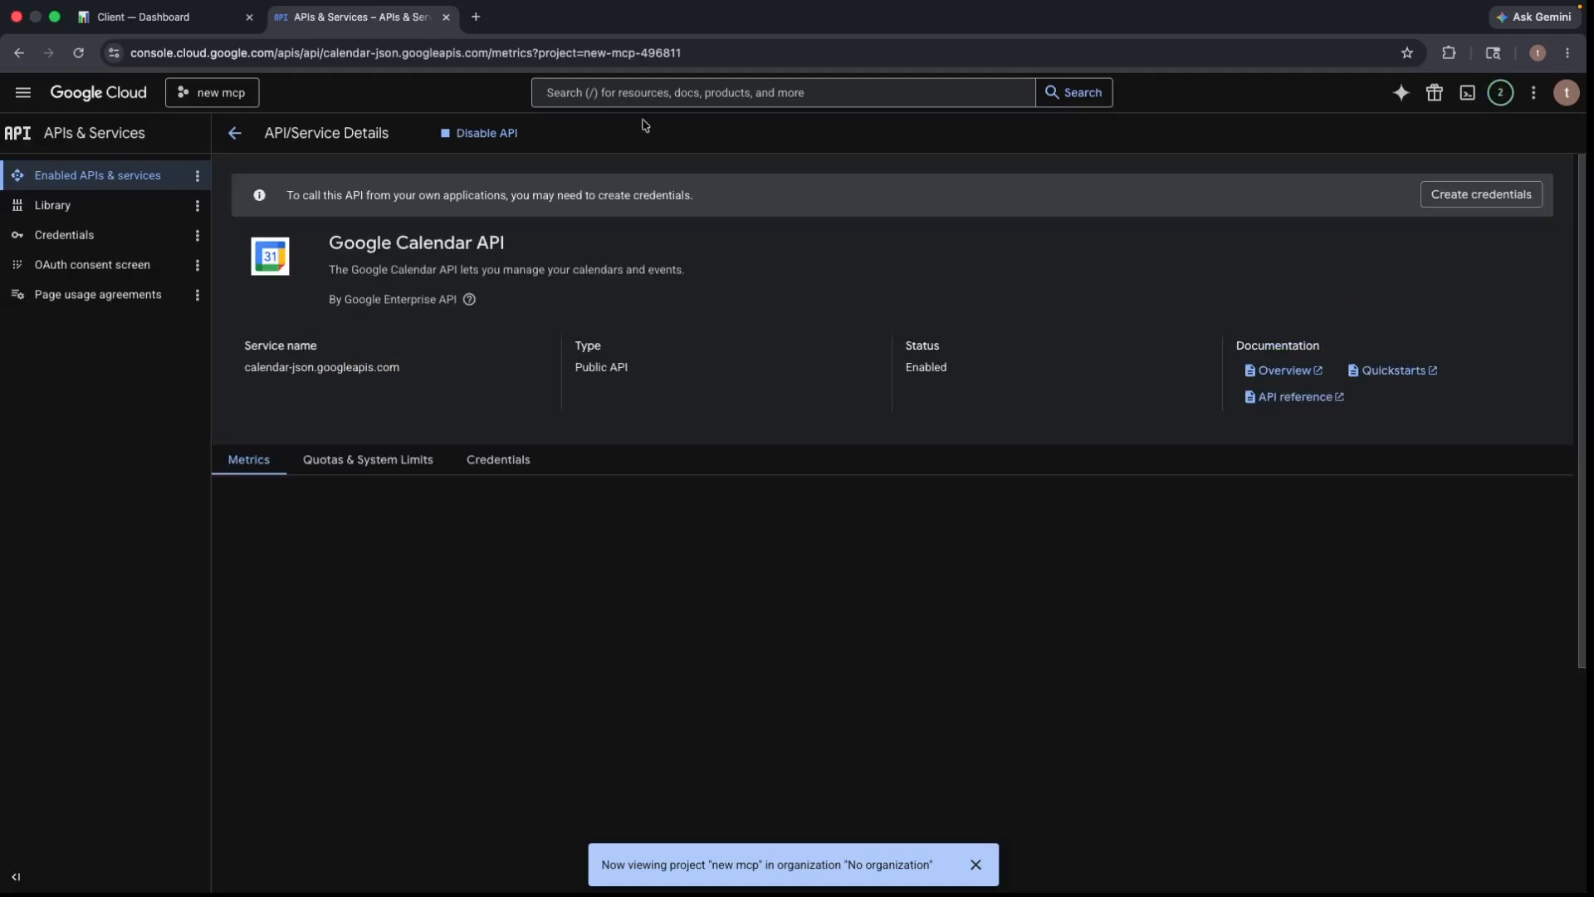
- Search 'google drive api' in the top bar and enable the Google Drive API
{"action": "left_click", "coordinate": [625, 92]}
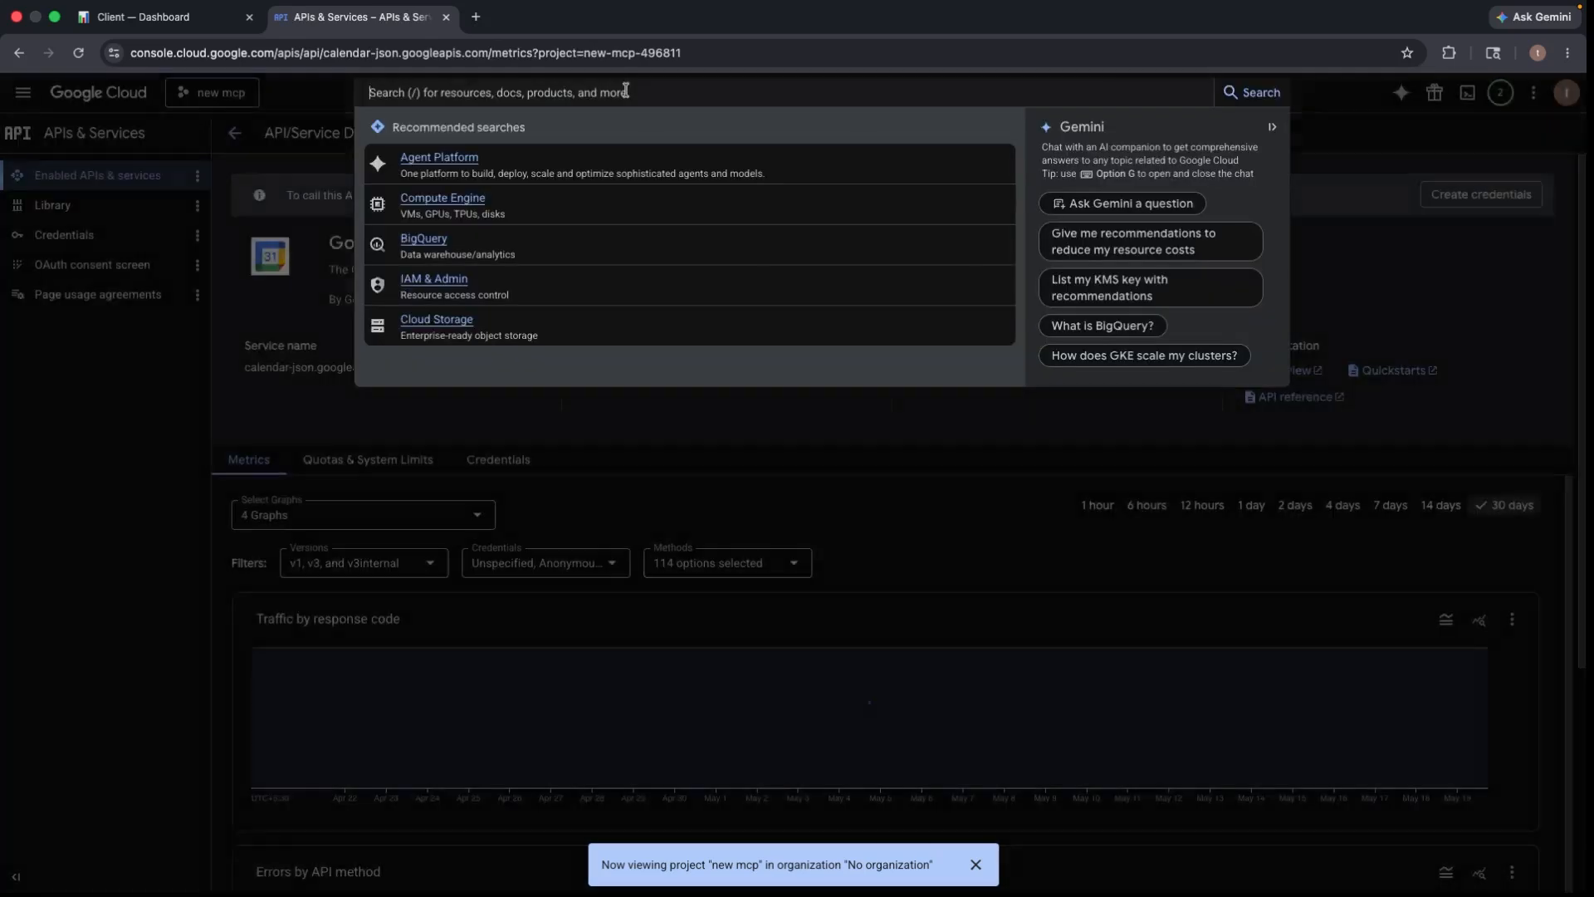
{"action": "type", "text": "google drive api"}
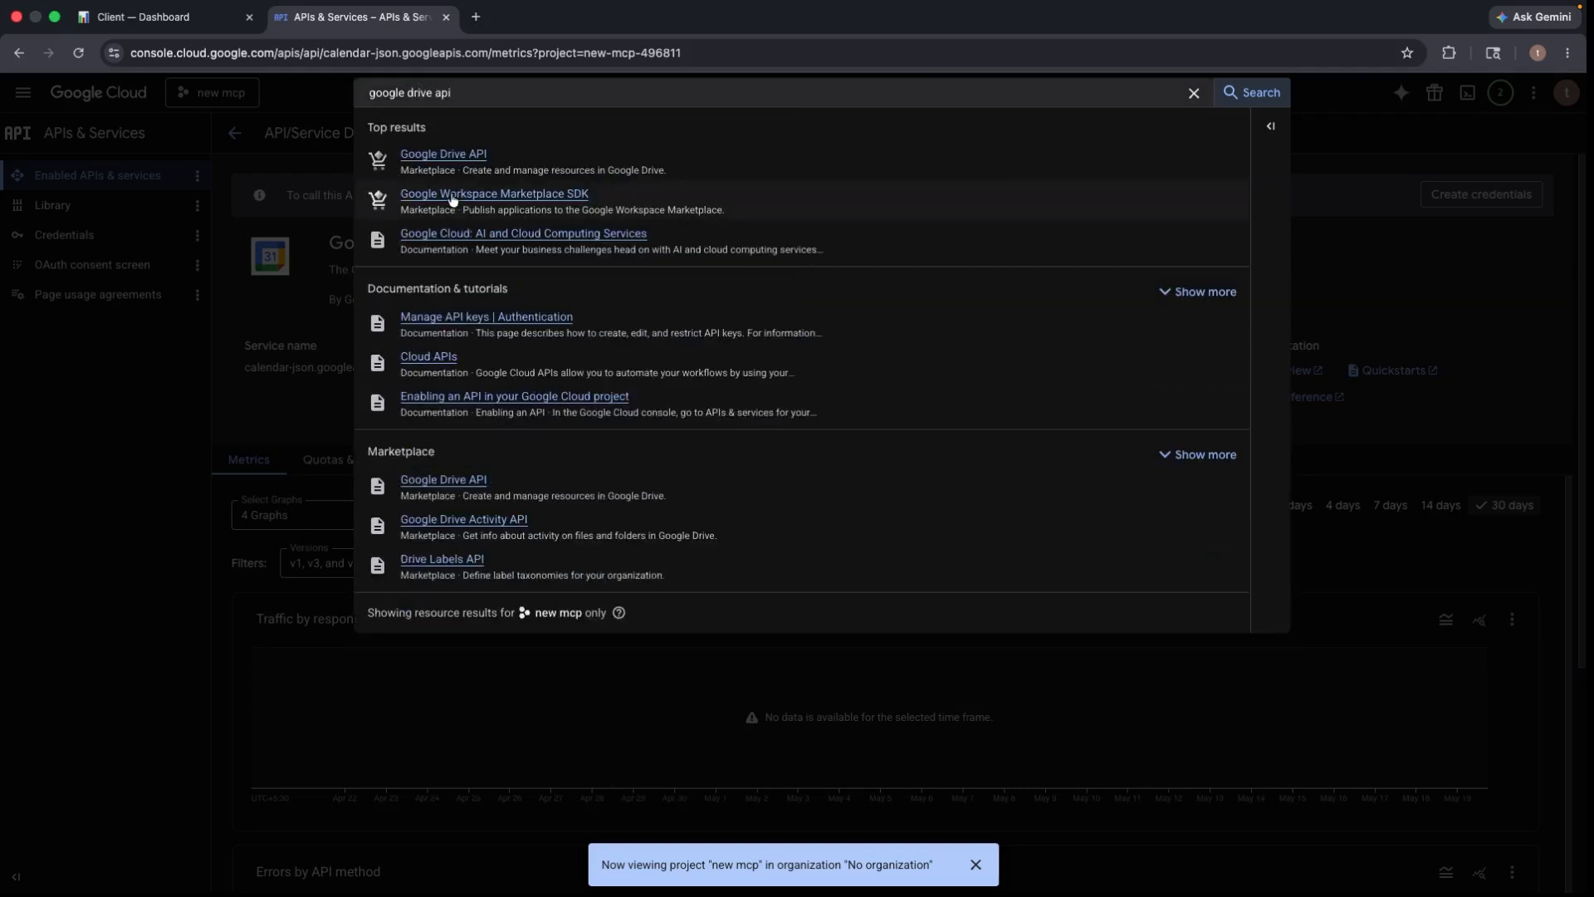
{"action": "left_click", "coordinate": [448, 158]}
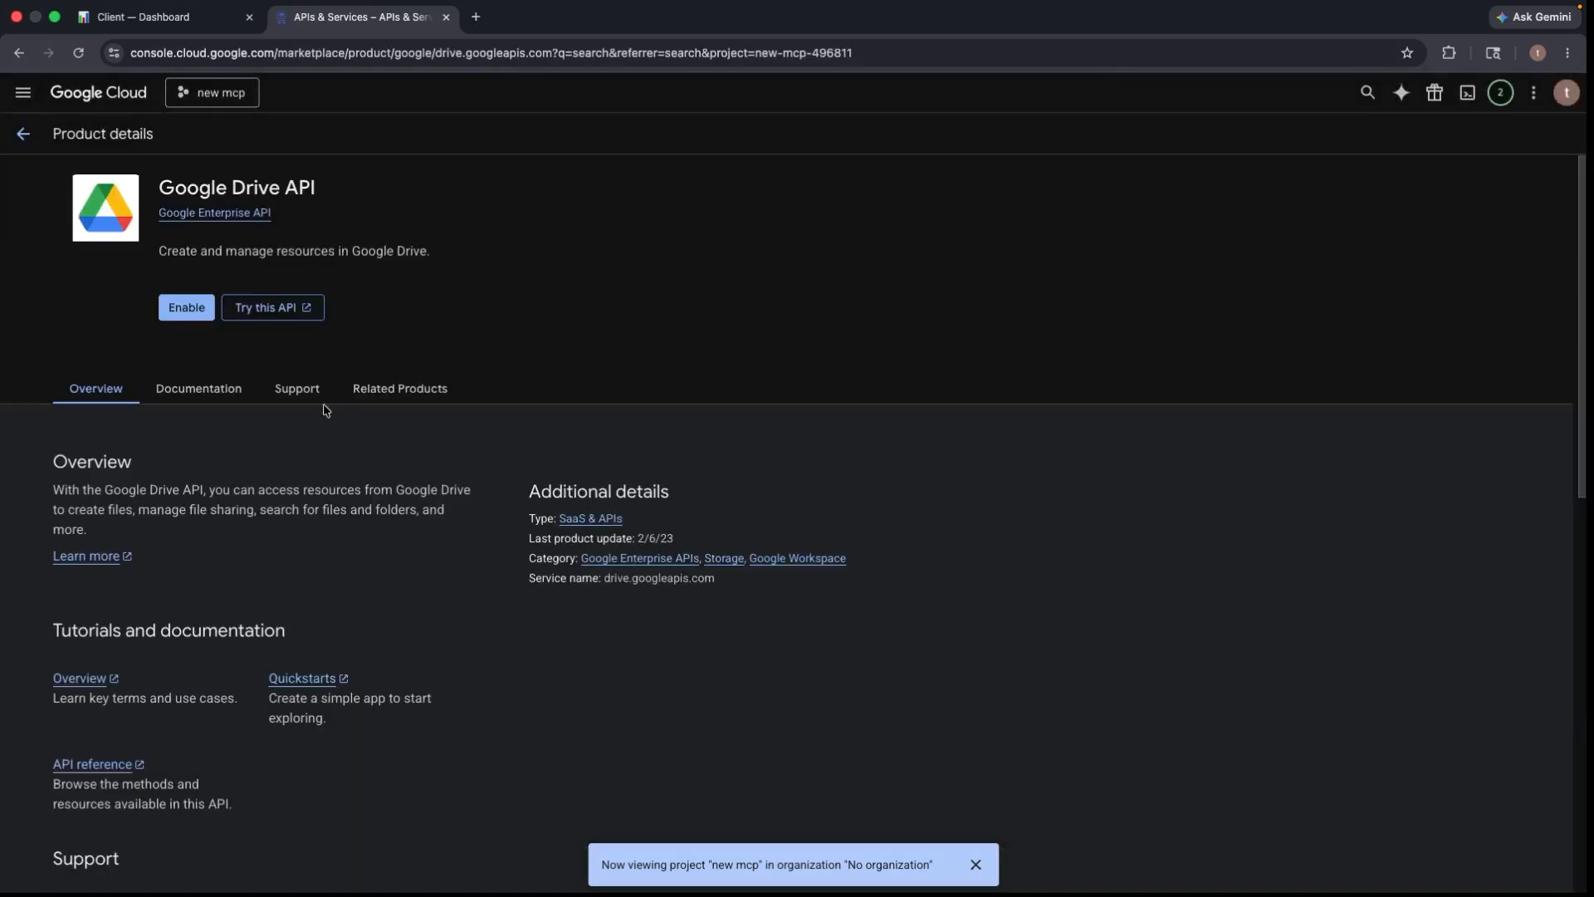
{"action": "left_click", "coordinate": [185, 314]}
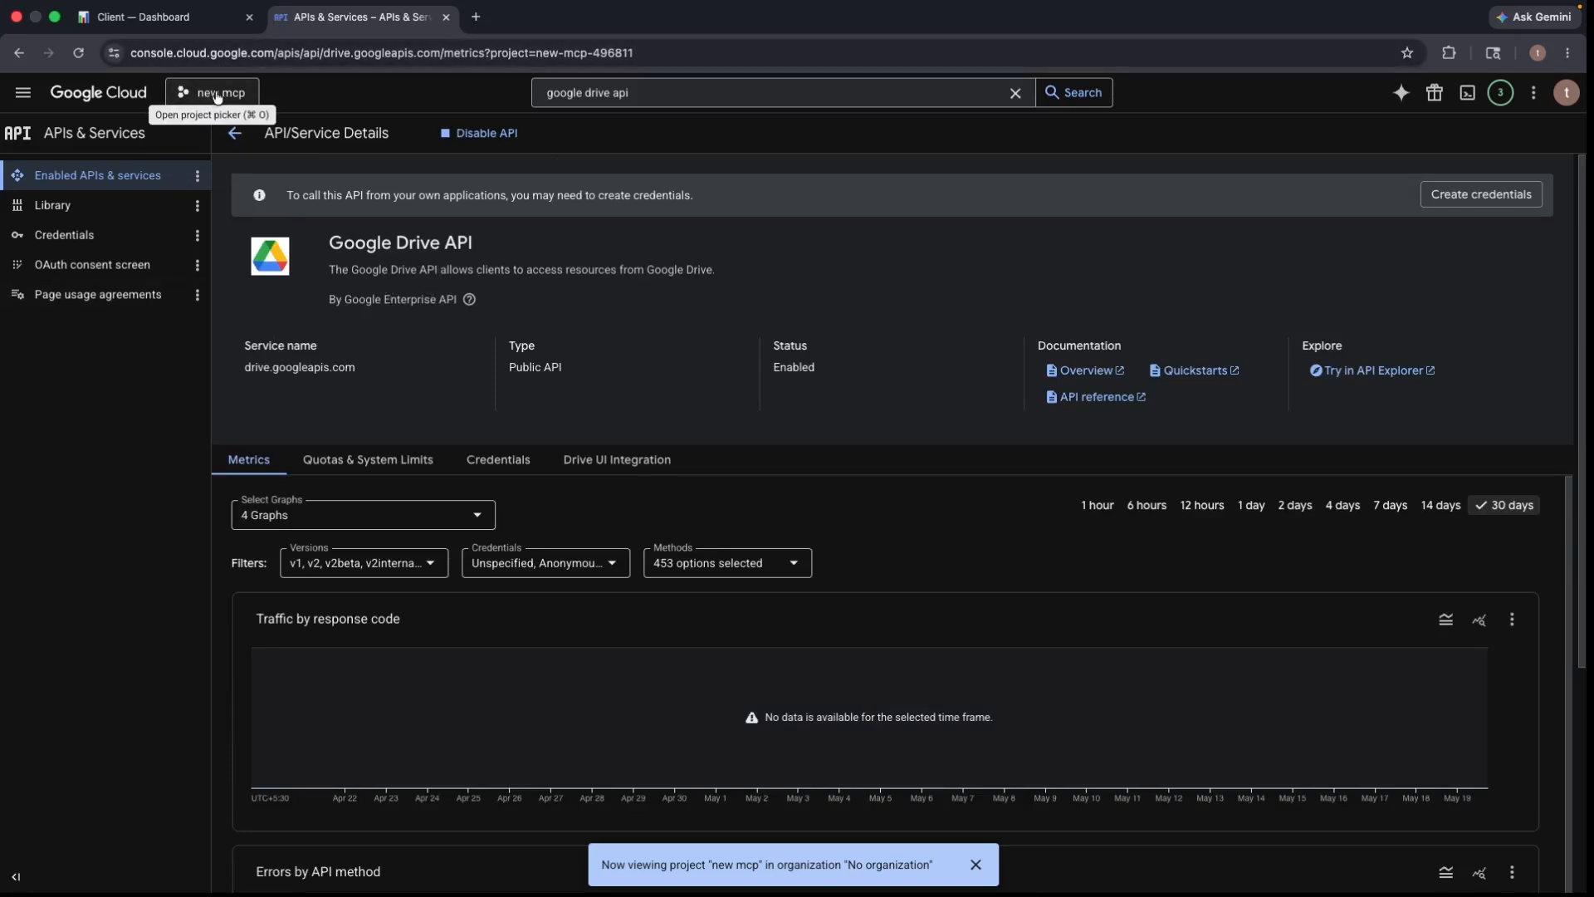
{"action": "left_click", "coordinate": [660, 100]}
{"action": "key", "text": "BackSpace"}
{"action": "key", "text": "BackSpace"}
{"action": "key", "text": "BackSpace"}
{"action": "key", "text": "BackSpace"}
{"action": "key", "text": "BackSpace"}
{"action": "key", "text": "BackSpace"}
{"action": "key", "text": "BackSpace"}
{"action": "key", "text": "BackSpace"}
- Search 'sheets', enable the Google Sheets API, then return to the portal's setup guide
{"action": "type", "text": "auth platform"}
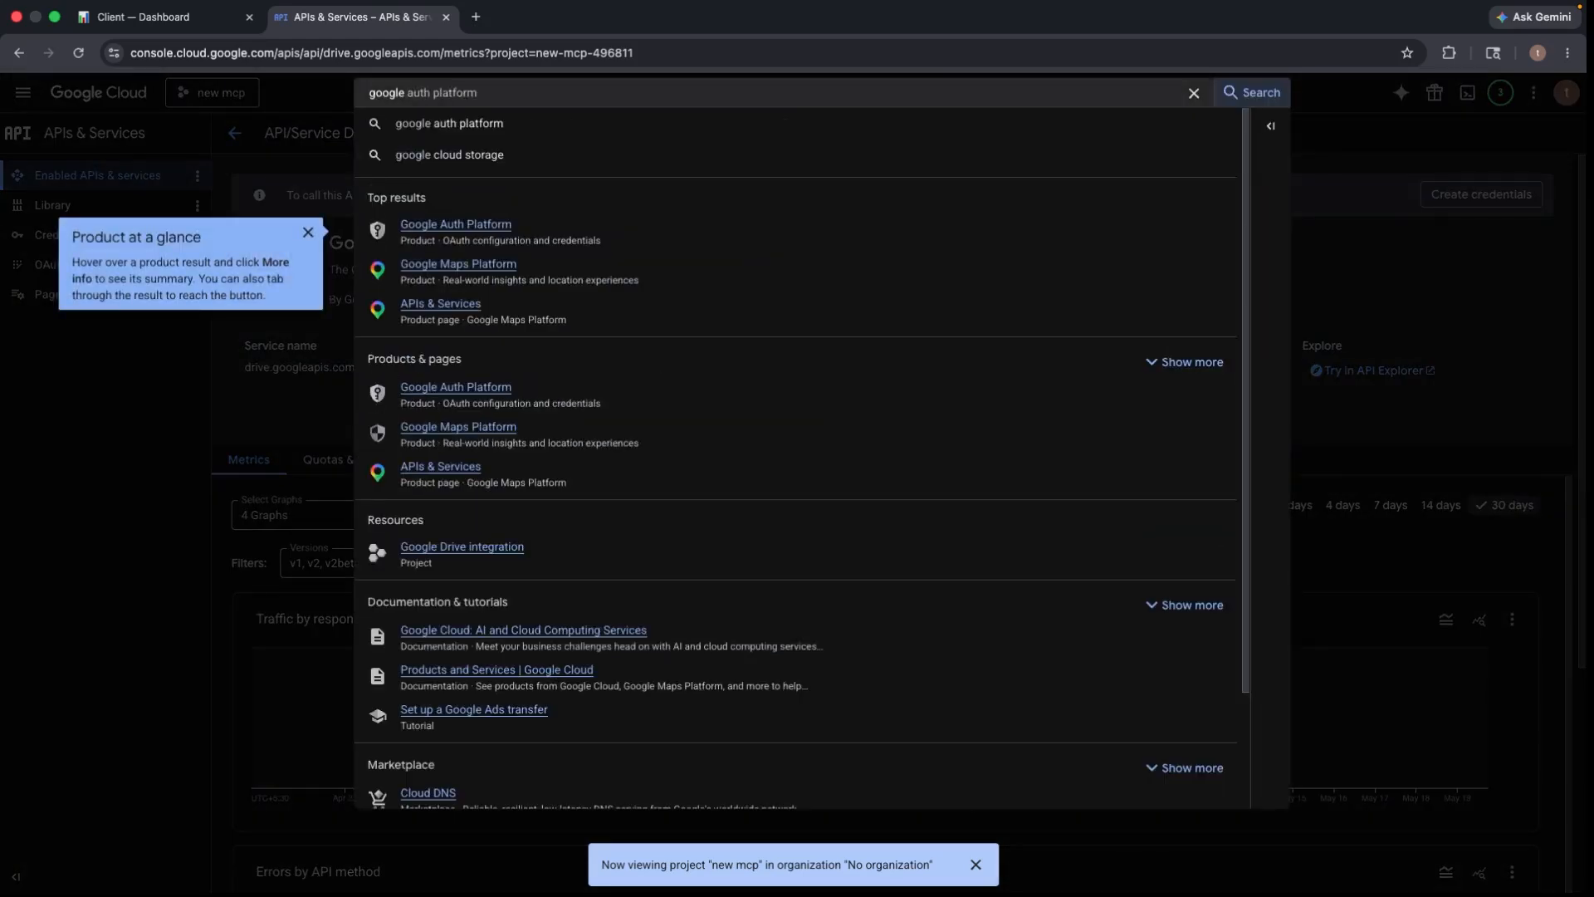
{"action": "key", "text": "BackSpace"}
{"action": "key", "text": "BackSpace"}
{"action": "key", "text": "BackSpace"}
{"action": "key", "text": "BackSpace"}
{"action": "key", "text": "BackSpace"}
{"action": "key", "text": "BackSpace"}
{"action": "key", "text": "BackSpace"}
{"action": "key", "text": "BackSpace"}
{"action": "key", "text": "BackSpace"}
{"action": "key", "text": "BackSpace"}
{"action": "key", "text": "BackSpace"}
{"action": "key", "text": "BackSpace"}
{"action": "key", "text": "BackSpace"}
{"action": "type", "text": "sheets"}
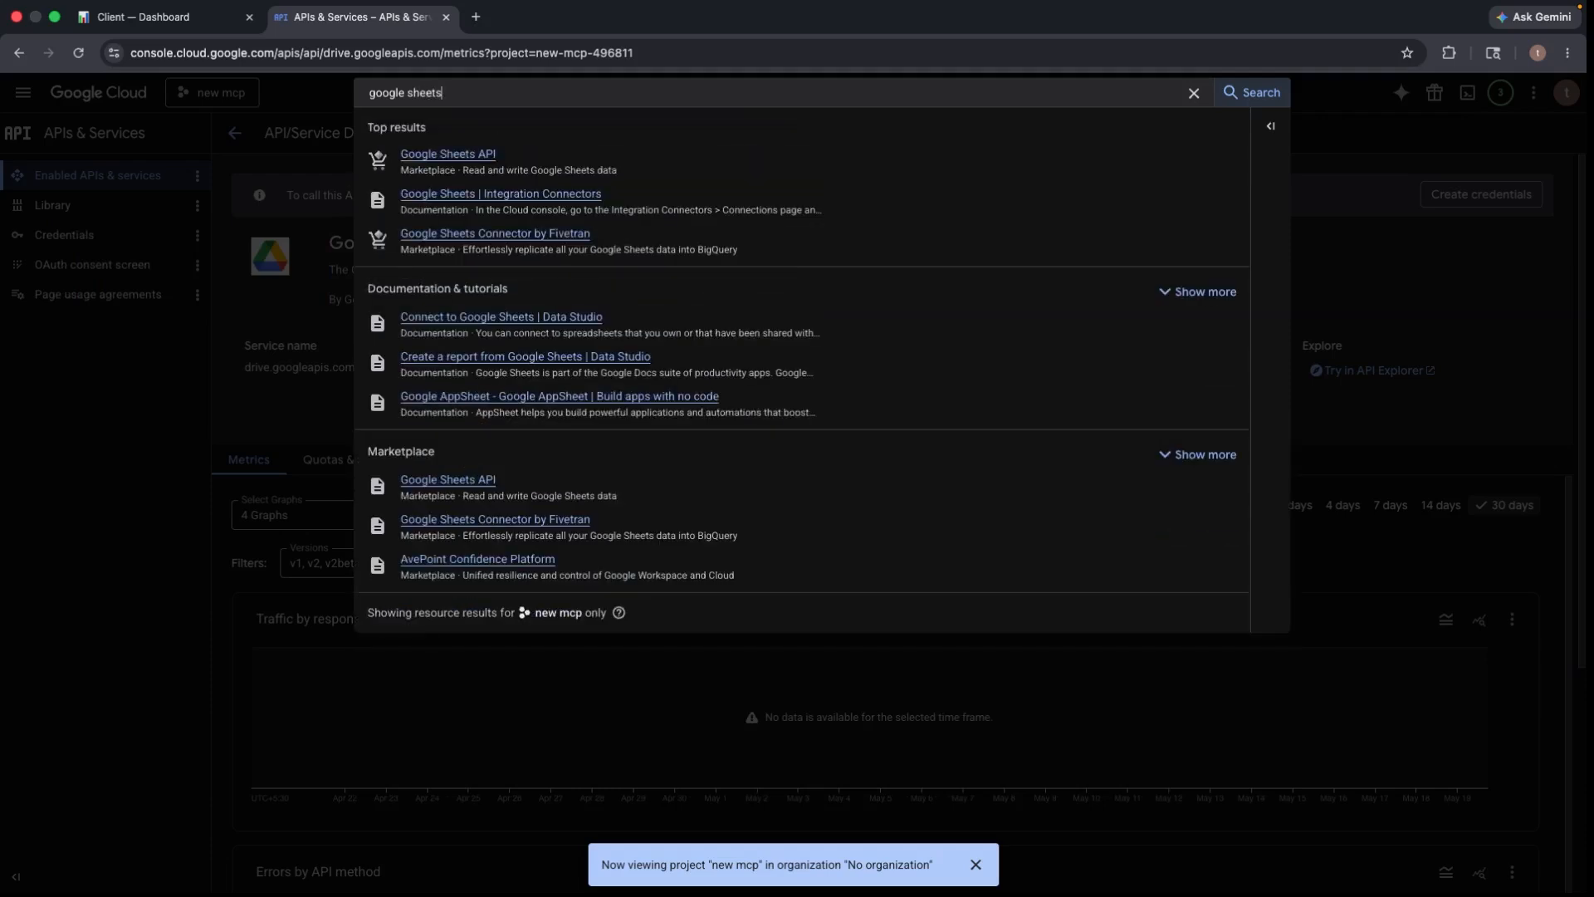
{"action": "left_click", "coordinate": [490, 156]}
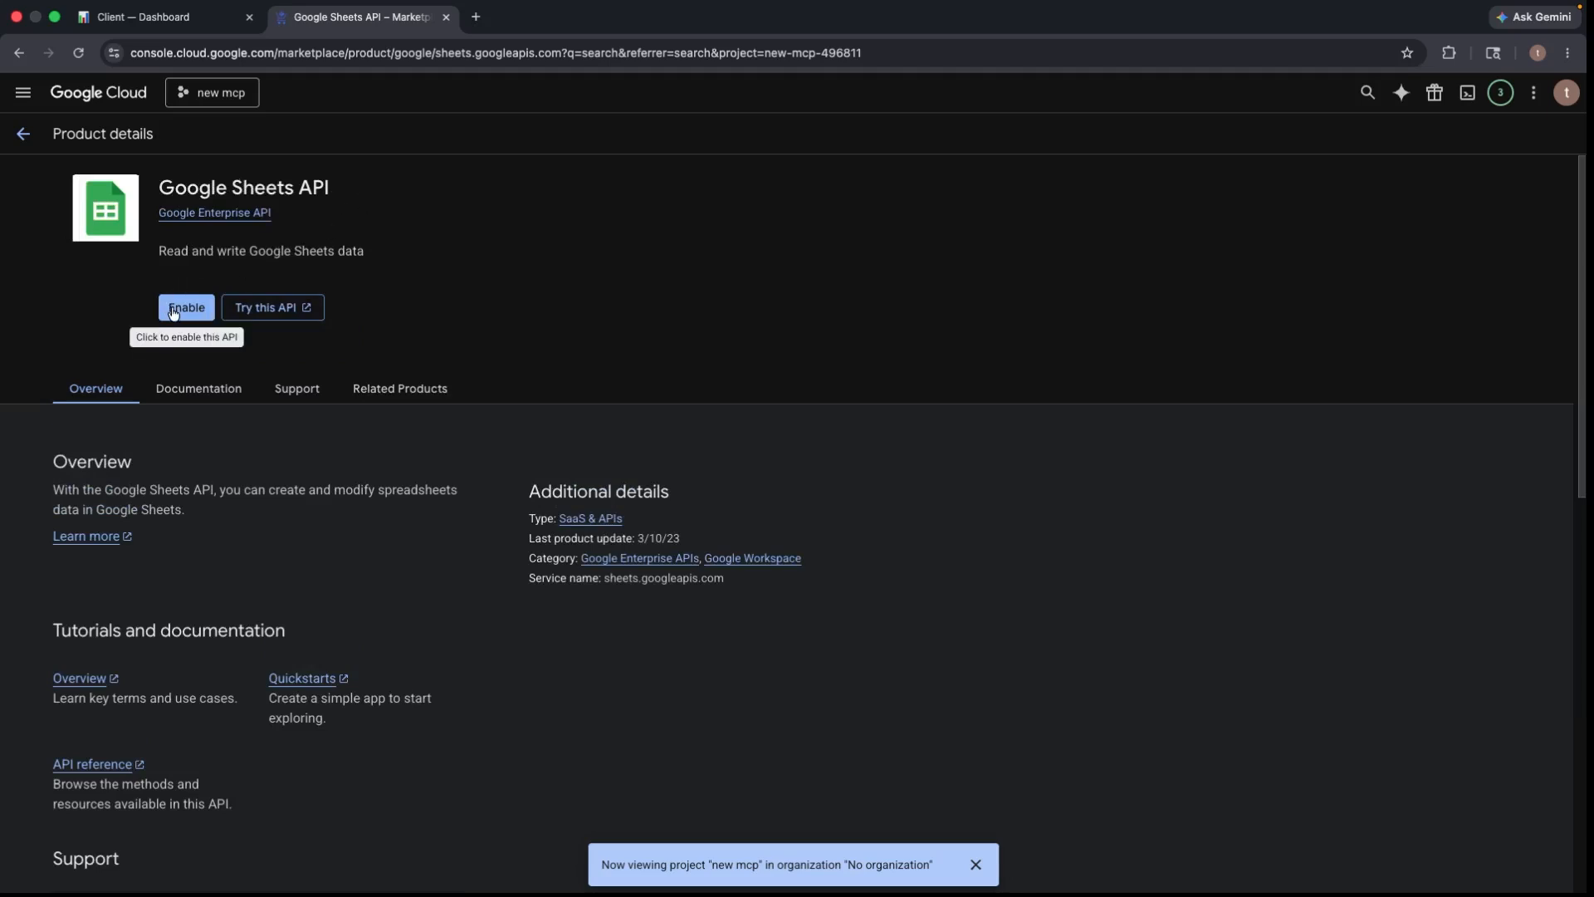
{"action": "left_click", "coordinate": [173, 312]}
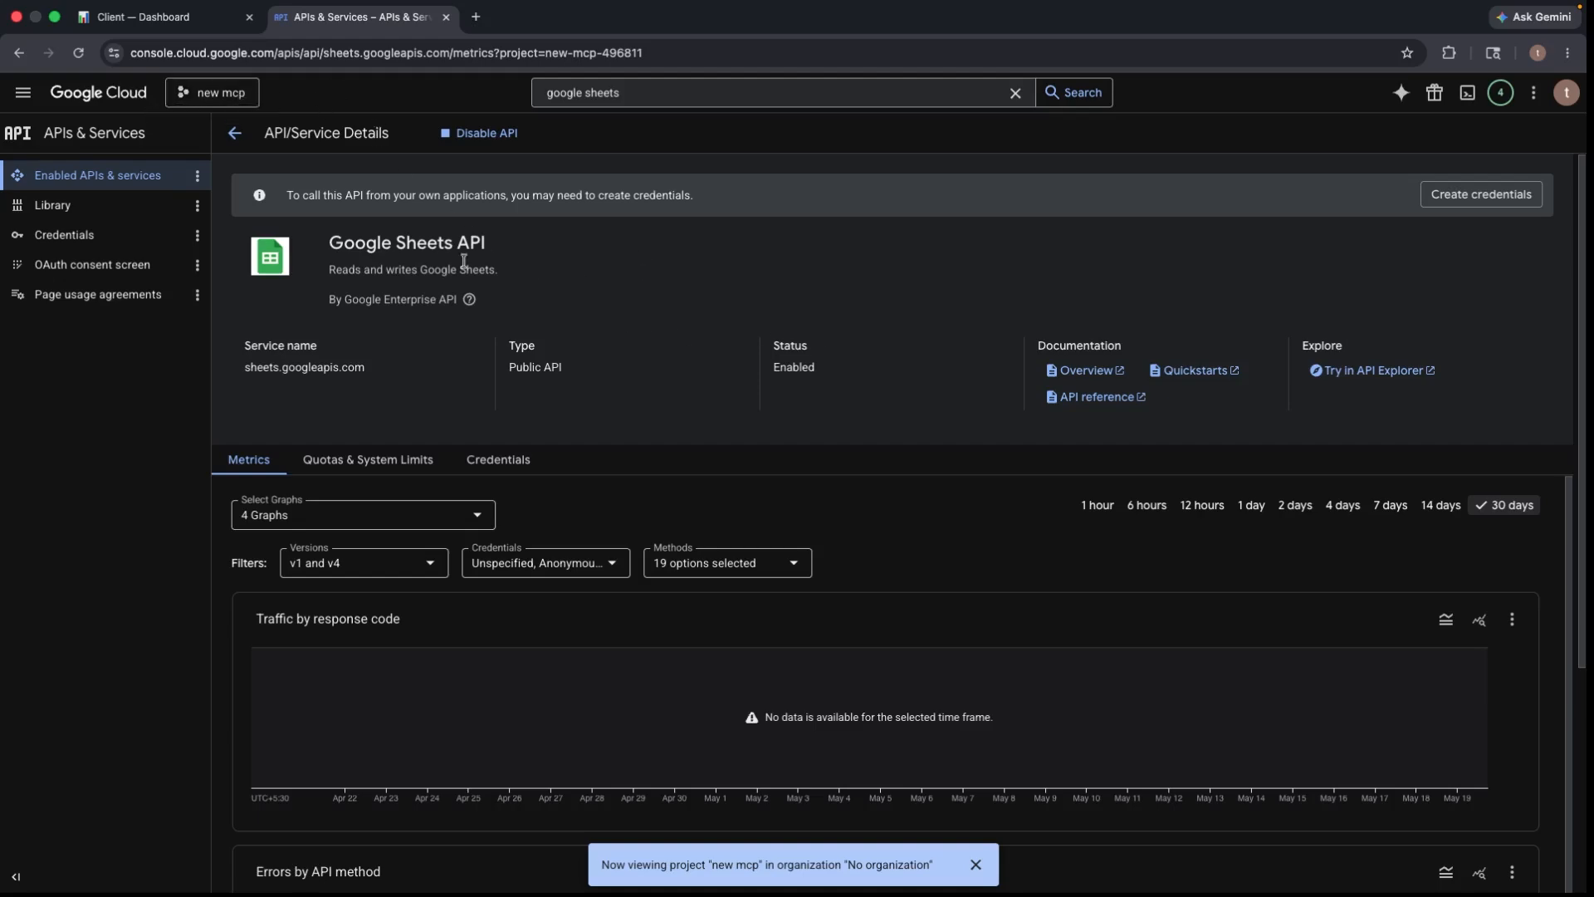
{"action": "left_click", "coordinate": [184, 25]}
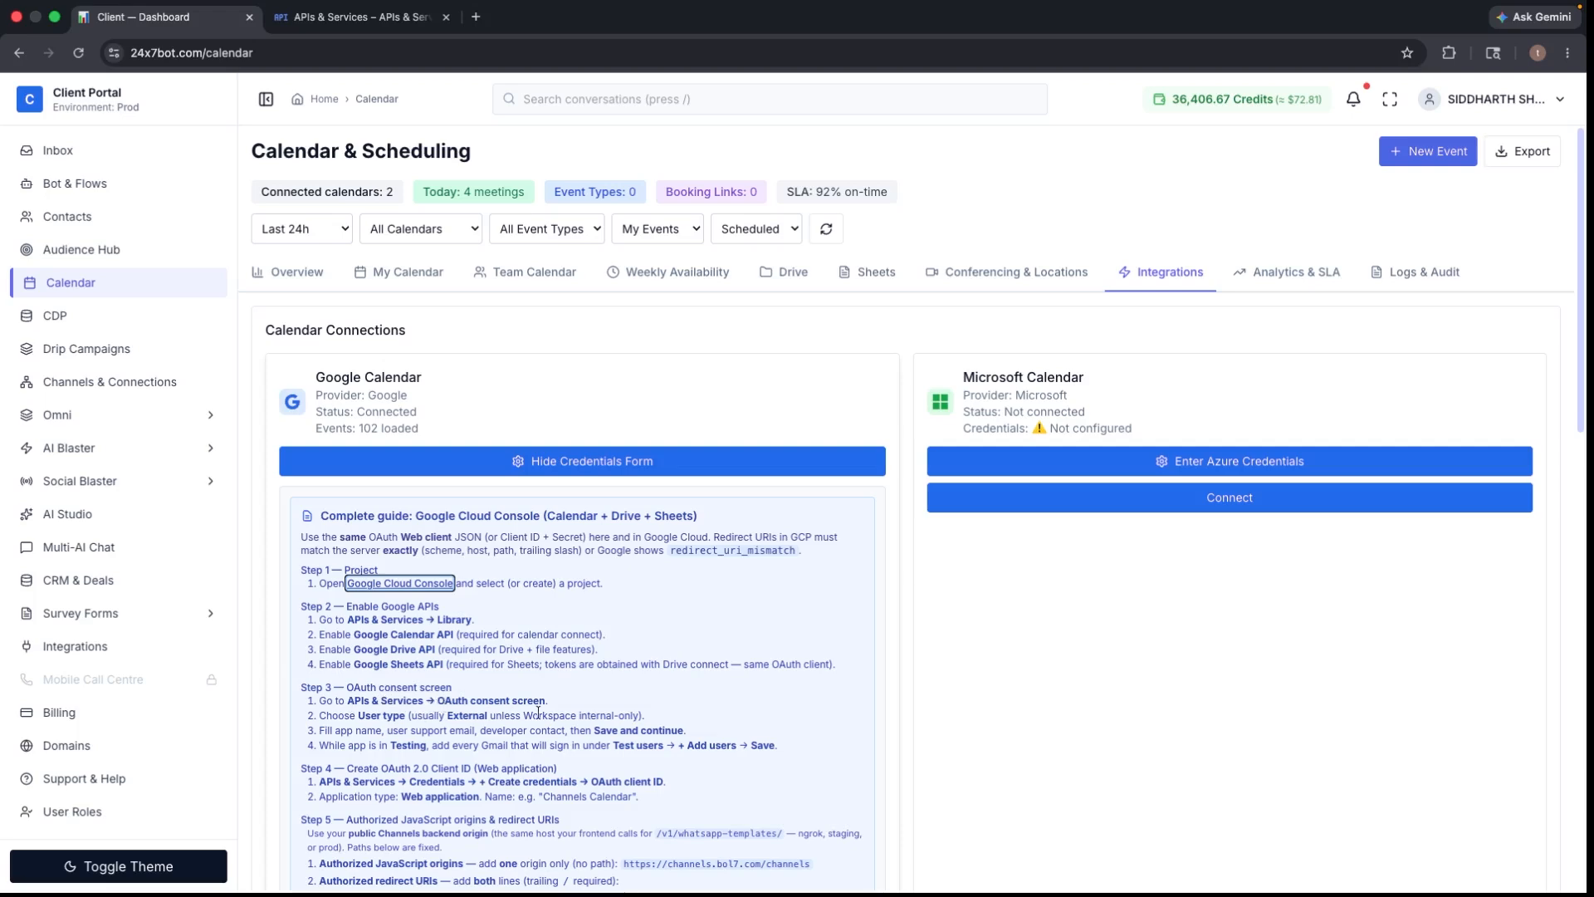
- Start the Google Auth Platform setup with app name app1 and the account as support email
{"action": "left_click", "coordinate": [308, 30]}
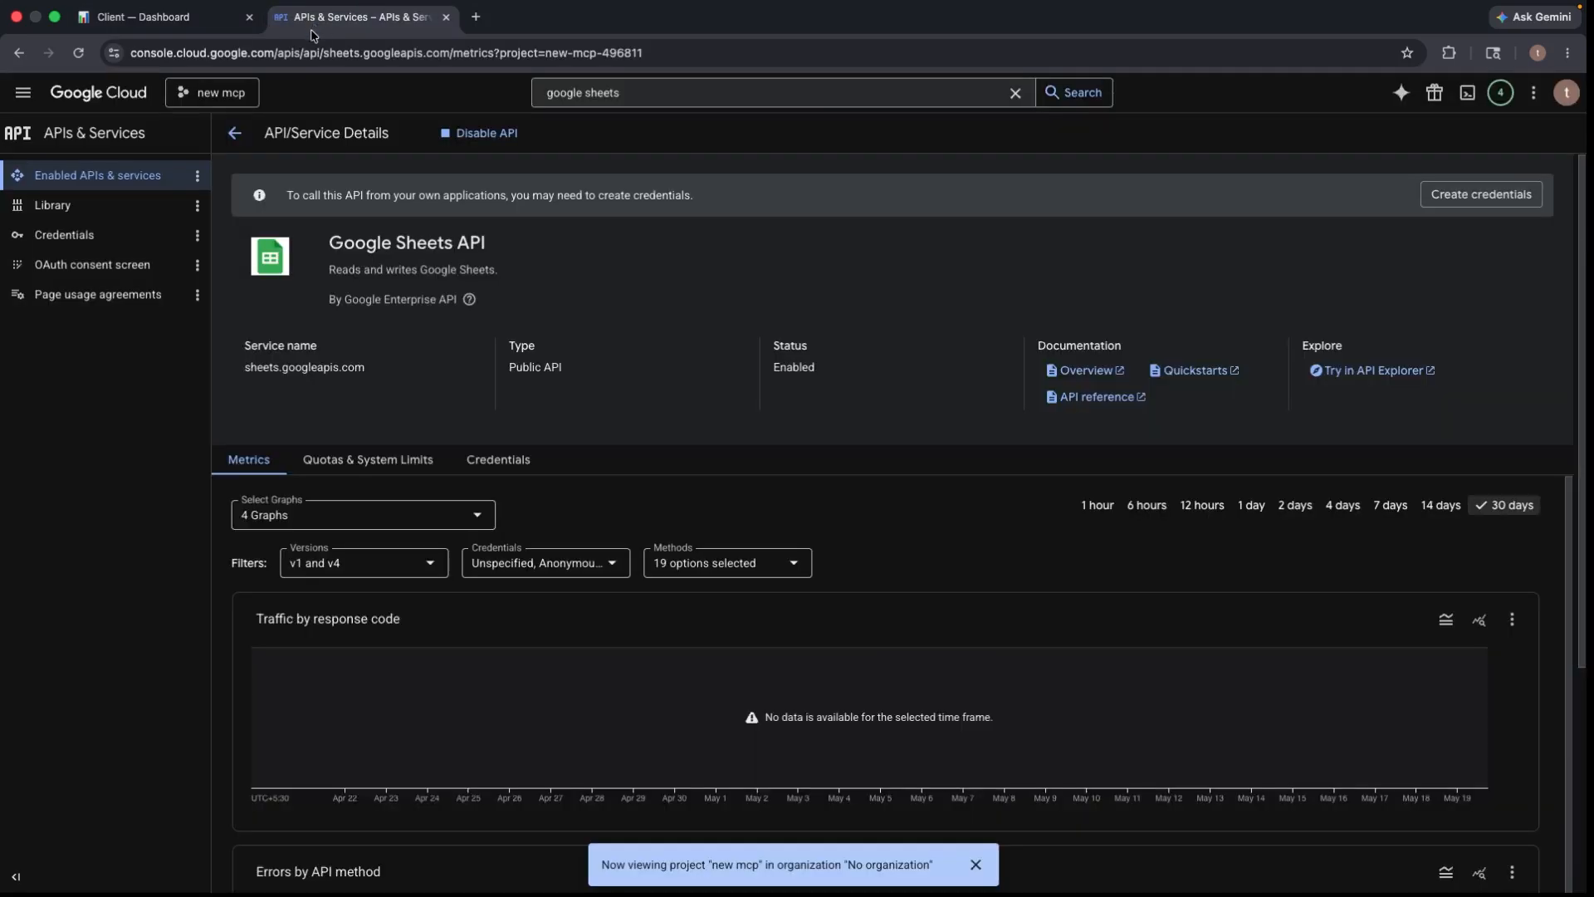
{"action": "left_click", "coordinate": [93, 264]}
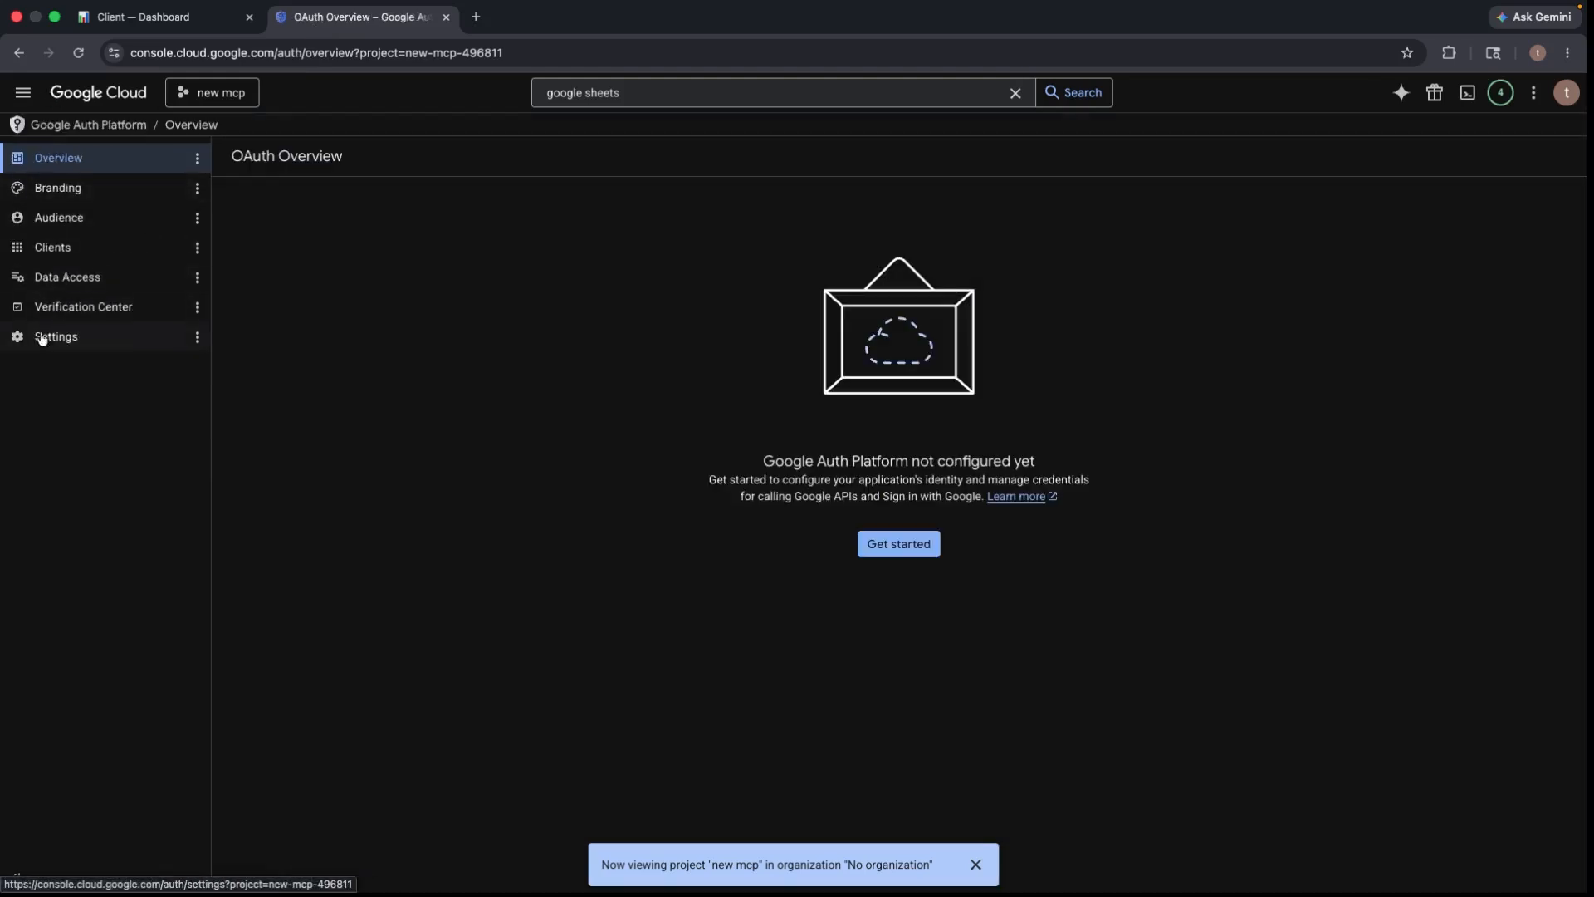
{"action": "left_click", "coordinate": [888, 552]}
{"action": "left_click", "coordinate": [463, 330]}
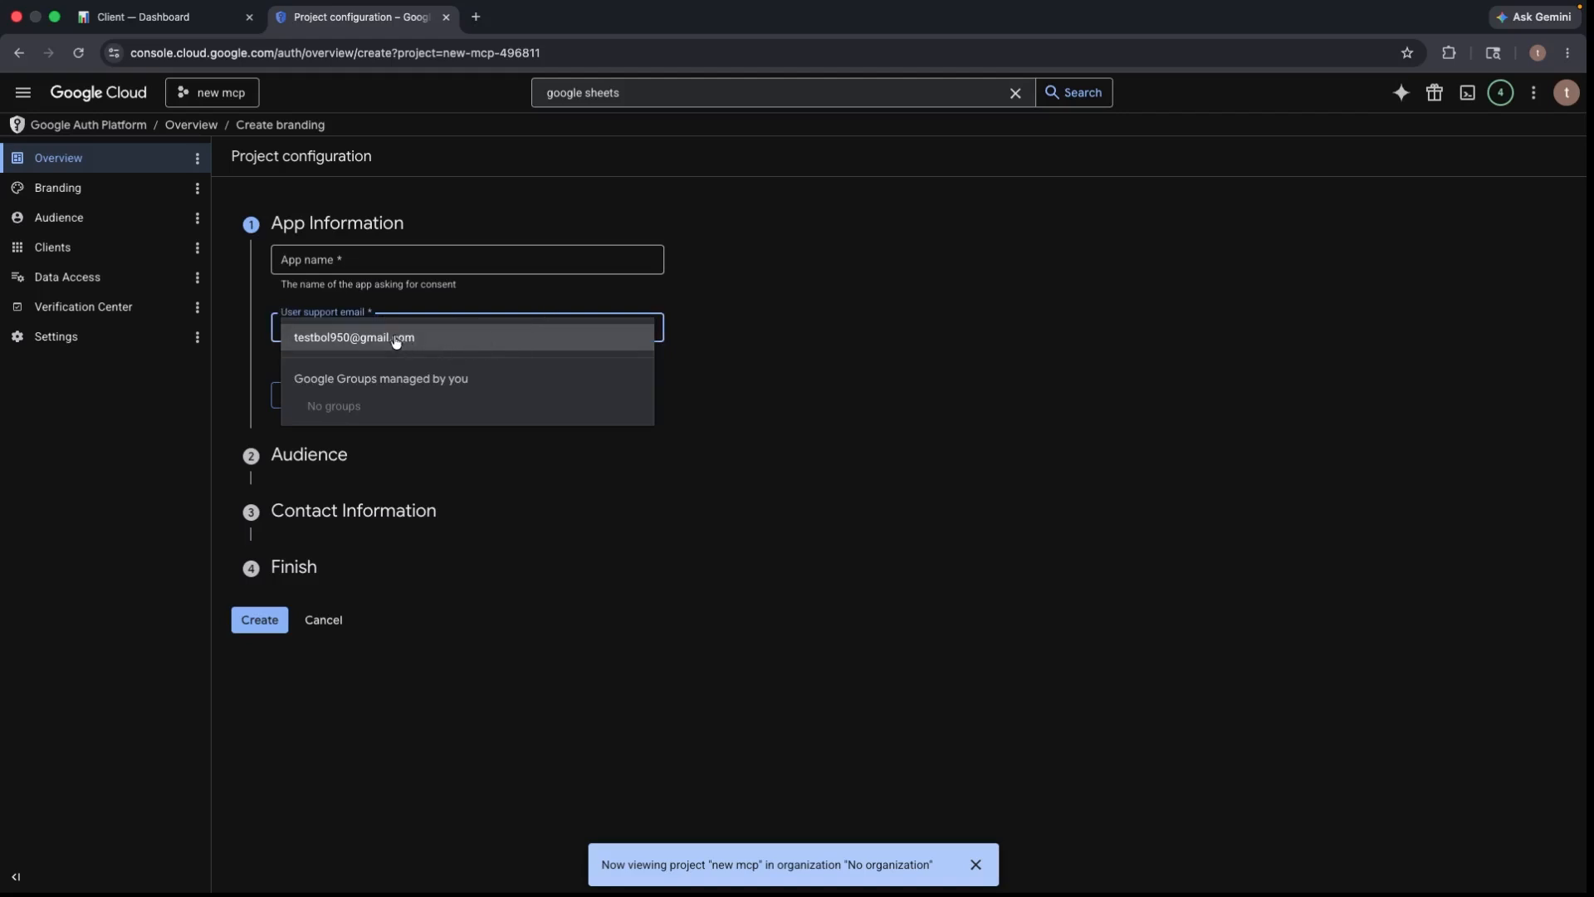
{"action": "left_click", "coordinate": [400, 338]}
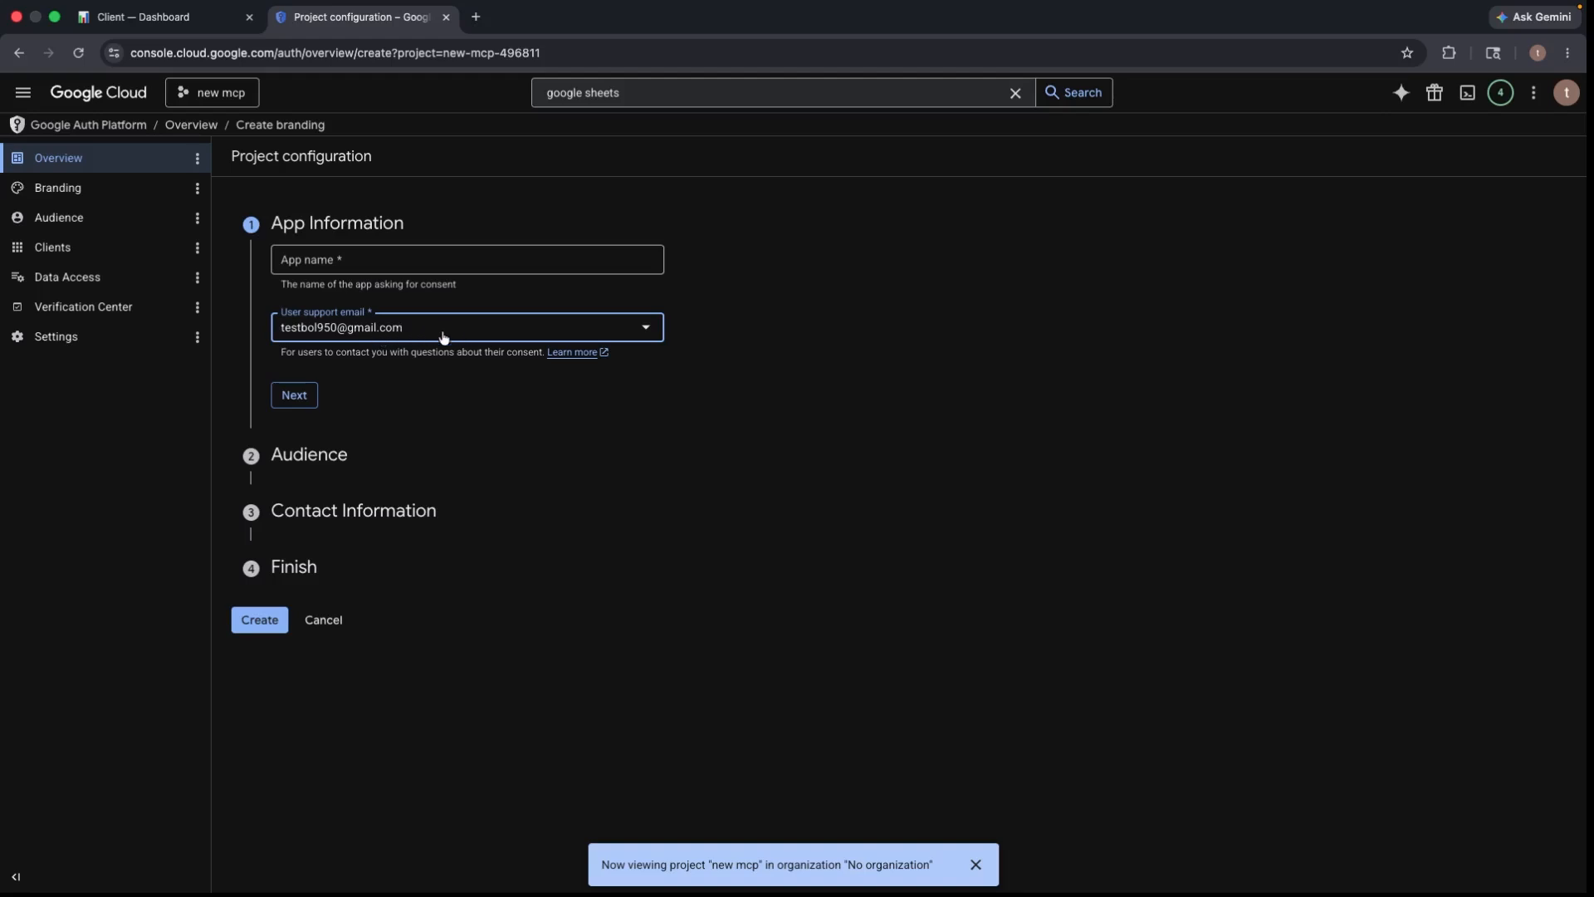
{"action": "left_click", "coordinate": [294, 394]}
{"action": "left_click", "coordinate": [334, 258]}
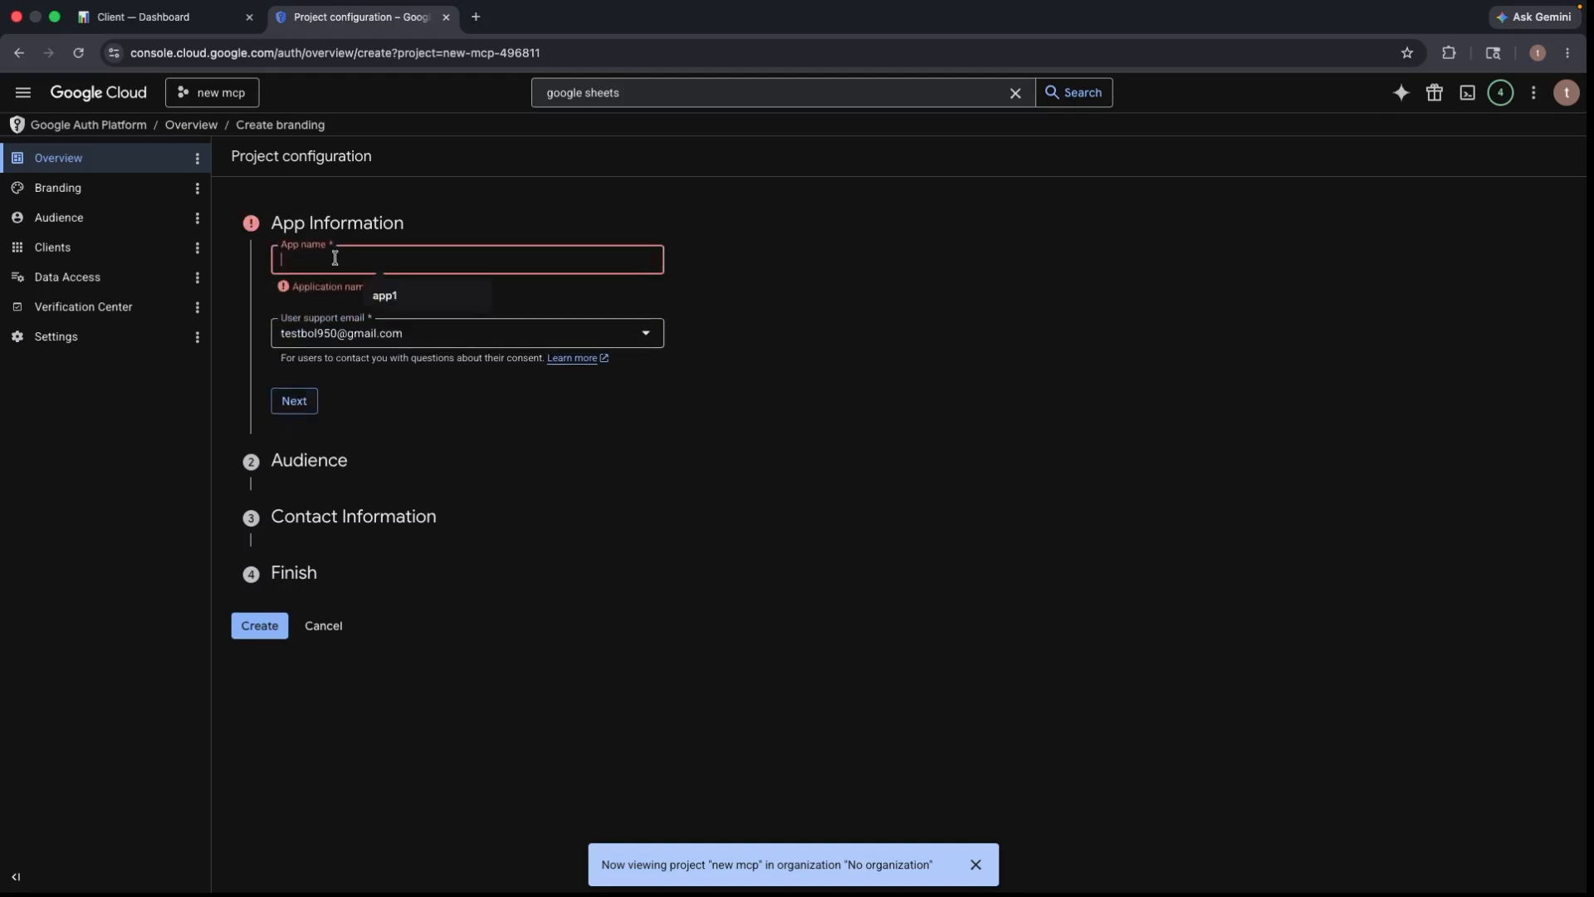
{"action": "left_click", "coordinate": [390, 295]}
{"action": "left_click", "coordinate": [294, 400]}
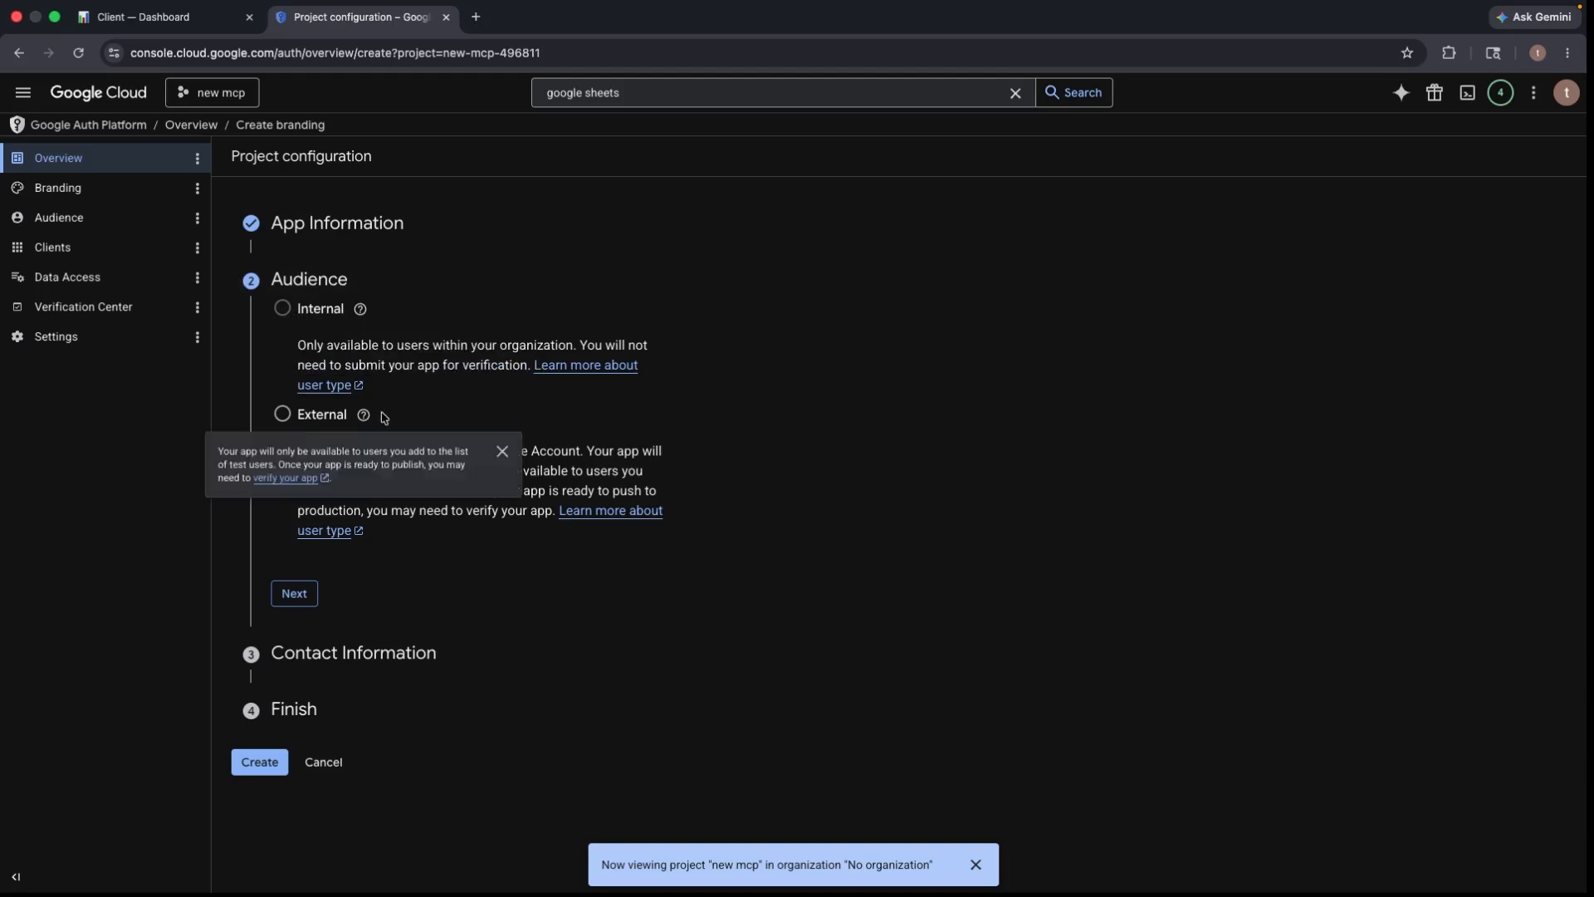
- Choose External audience, enter the contact email, accept the data policy and create the configuration
{"action": "left_click", "coordinate": [283, 413]}
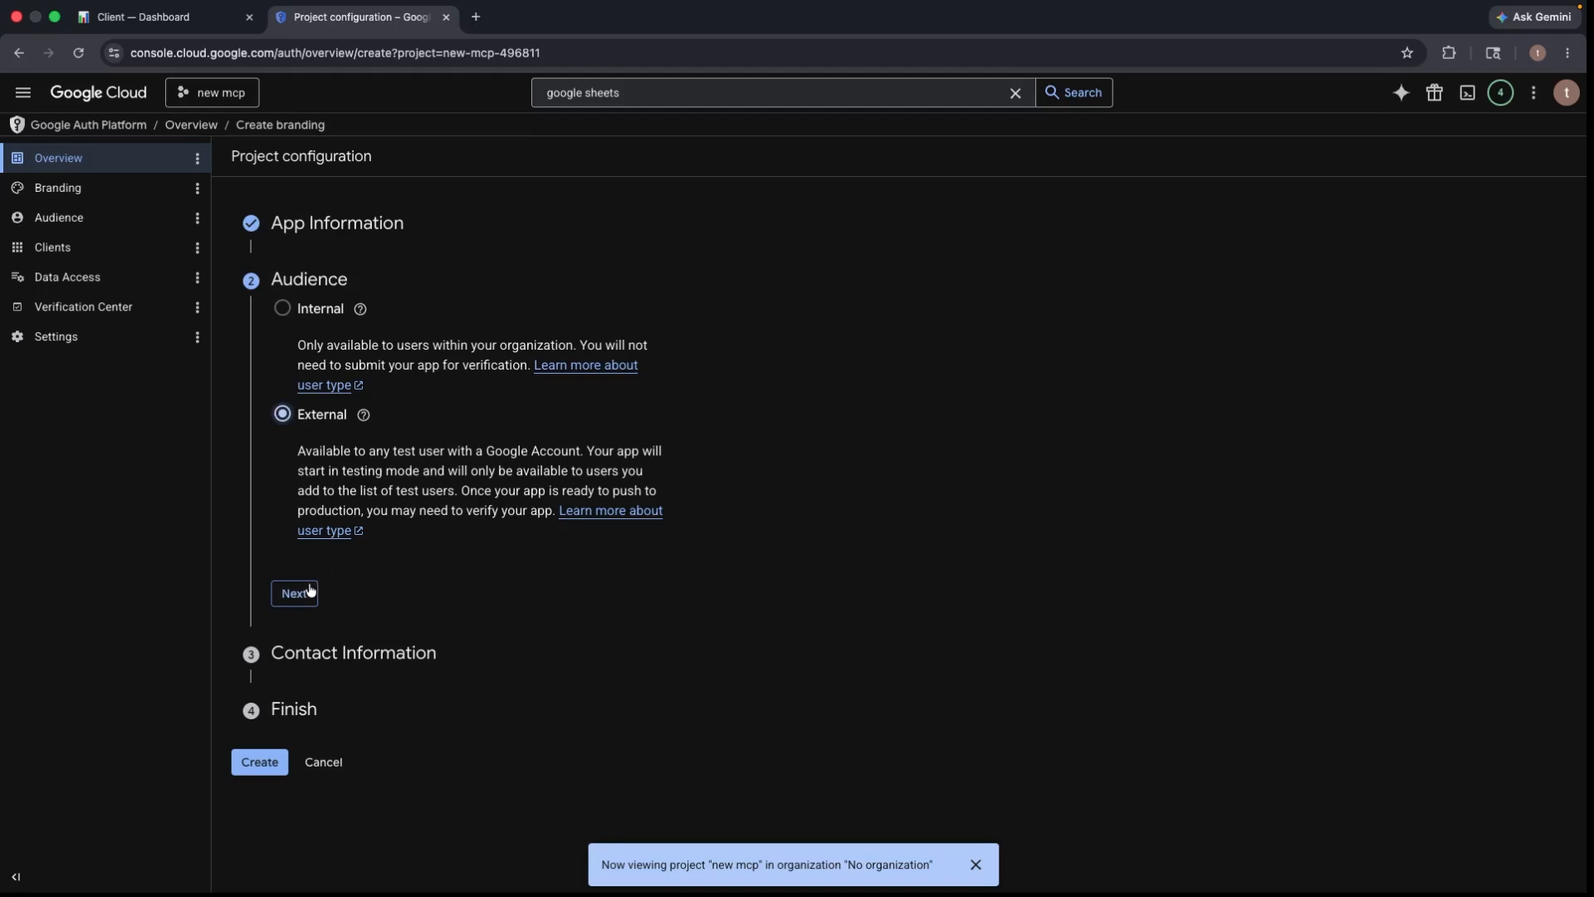
{"action": "left_click", "coordinate": [295, 594]}
{"action": "left_click", "coordinate": [346, 375]}
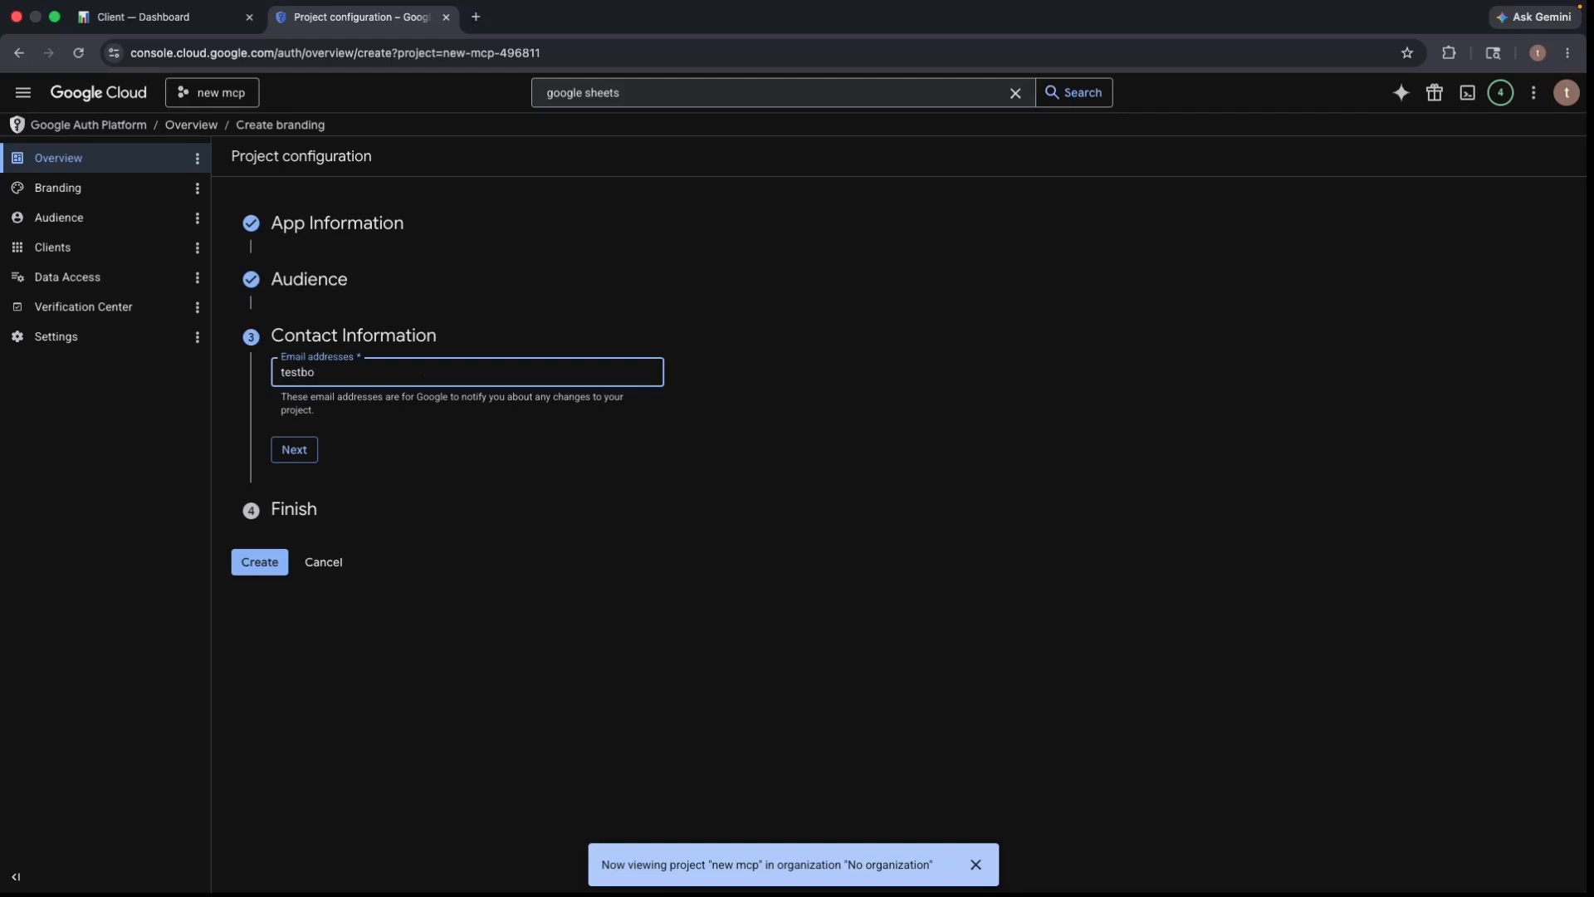
{"action": "left_click", "coordinate": [311, 449]}
{"action": "left_click", "coordinate": [282, 420]}
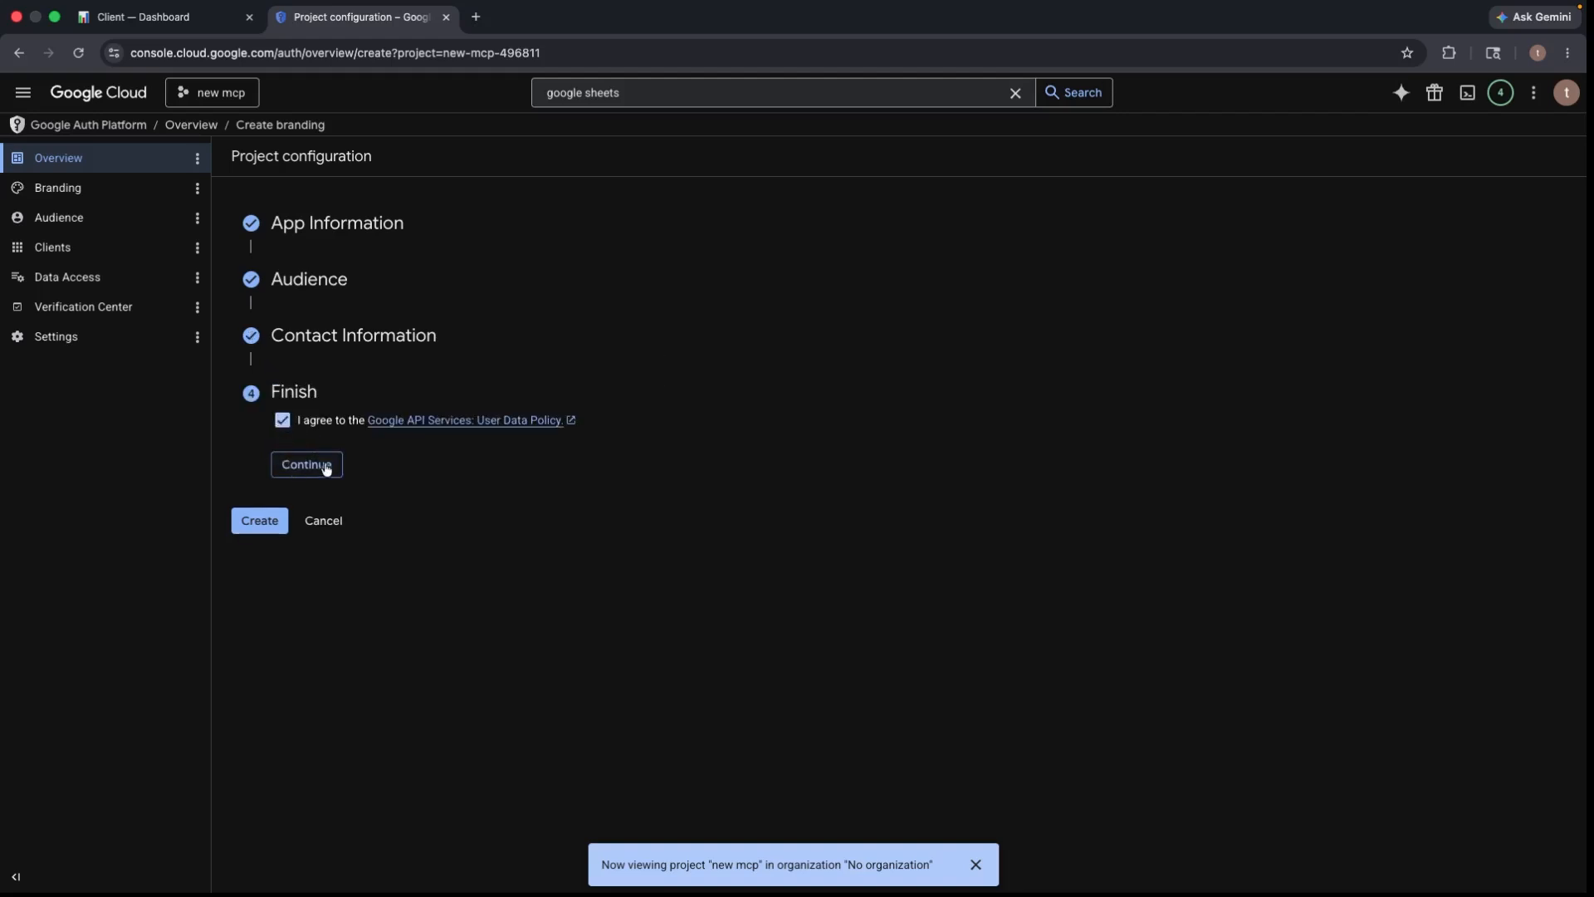
{"action": "left_click", "coordinate": [323, 466]}
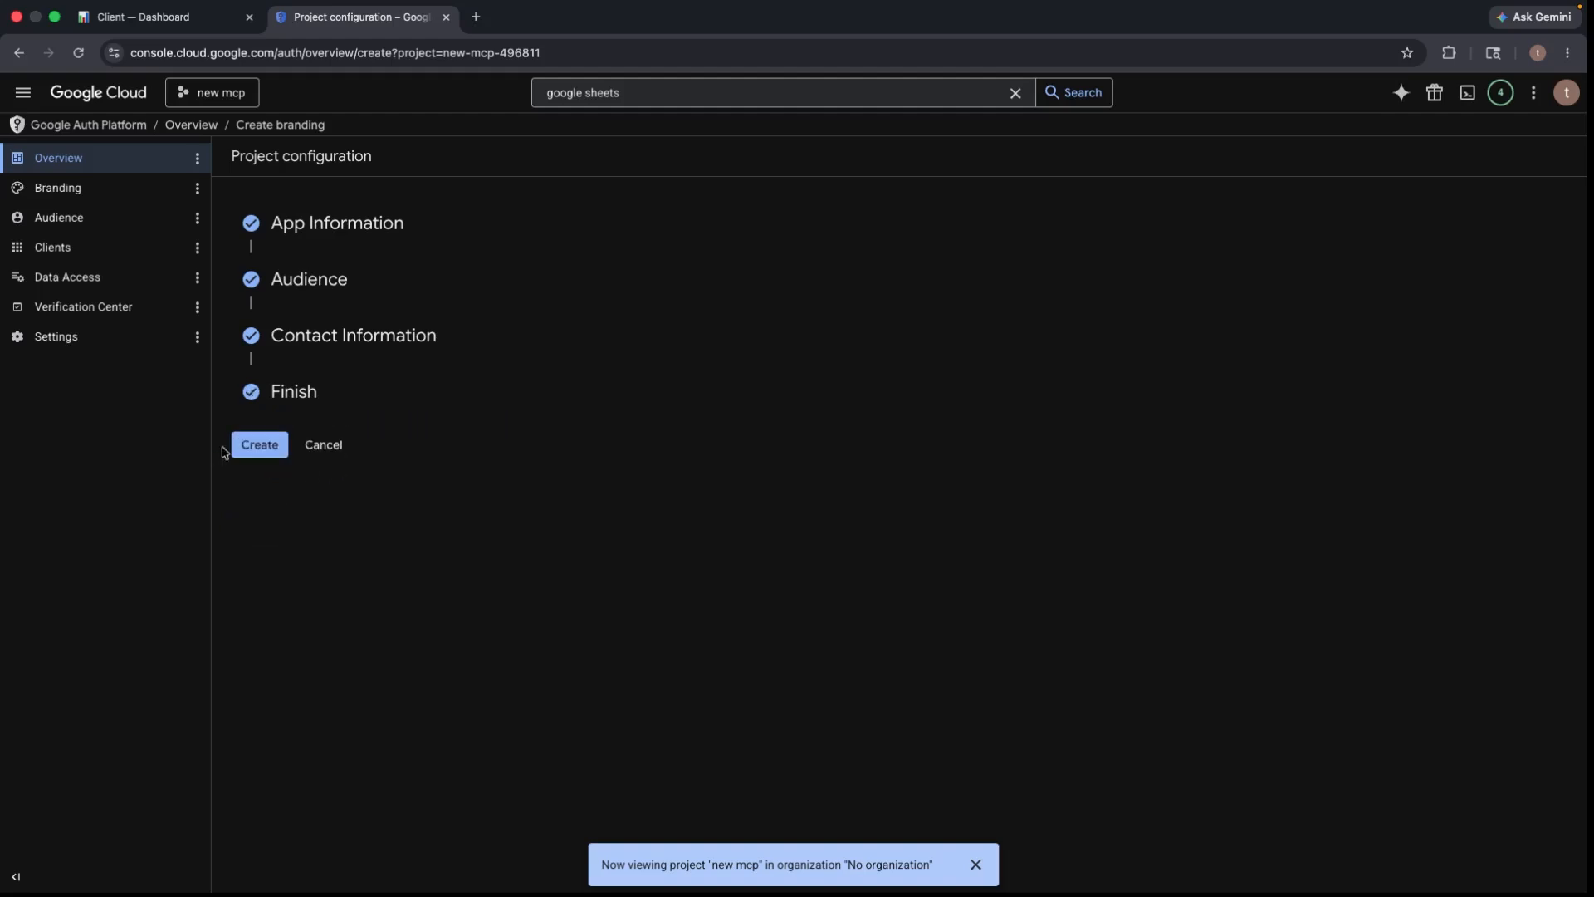
{"action": "left_click", "coordinate": [254, 447]}
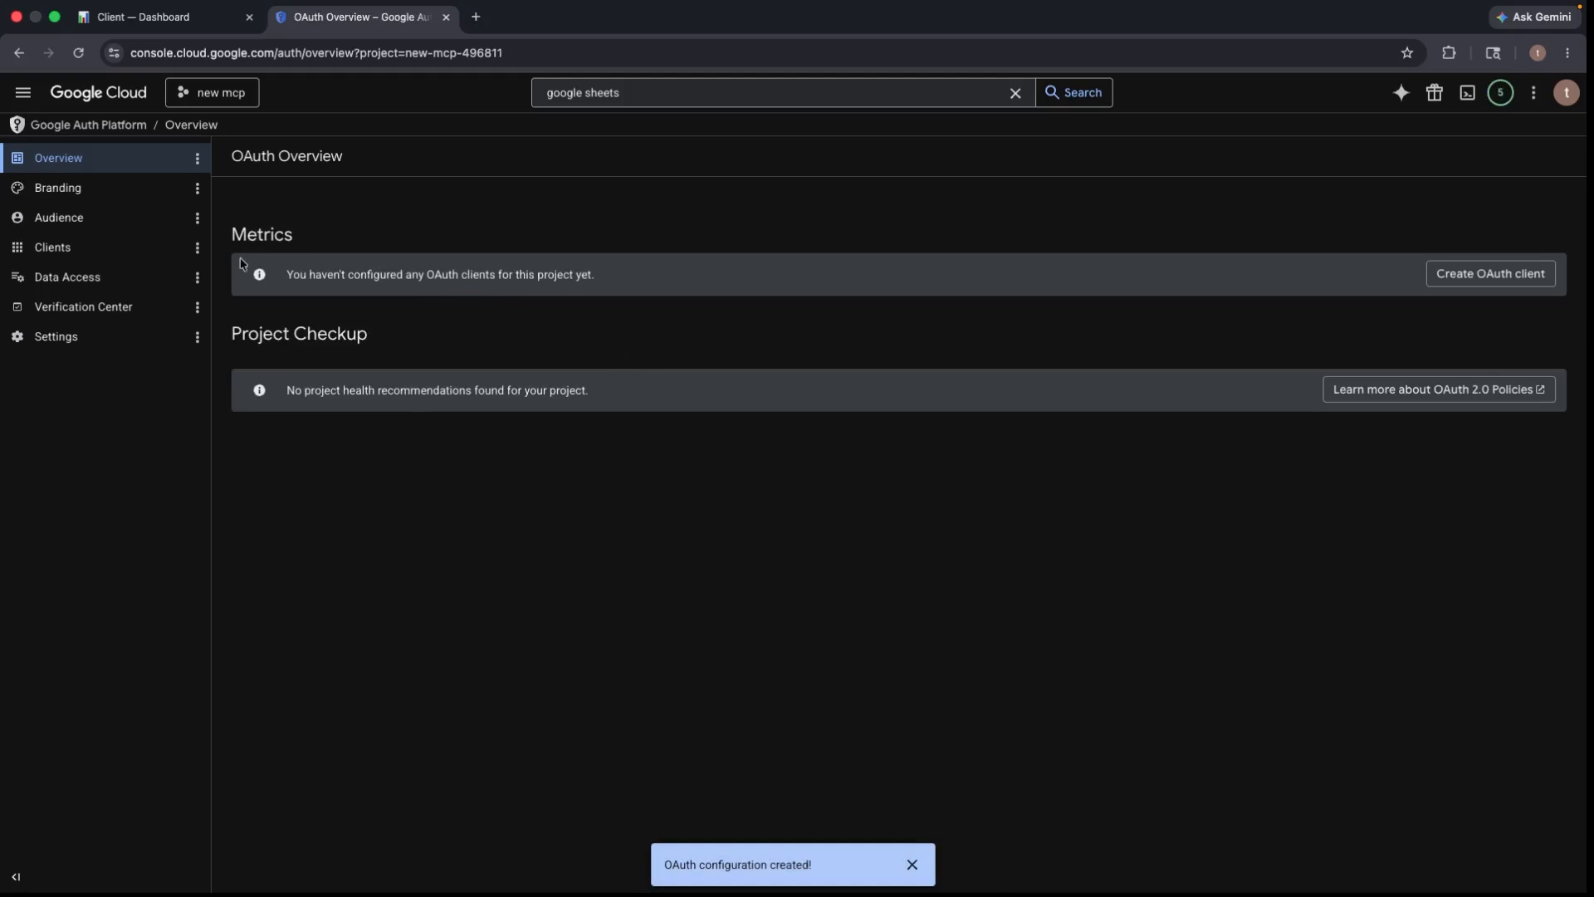
- Start a Web application OAuth client, Web client 1, with one blank redirect URI entry
{"action": "left_click", "coordinate": [1497, 279]}
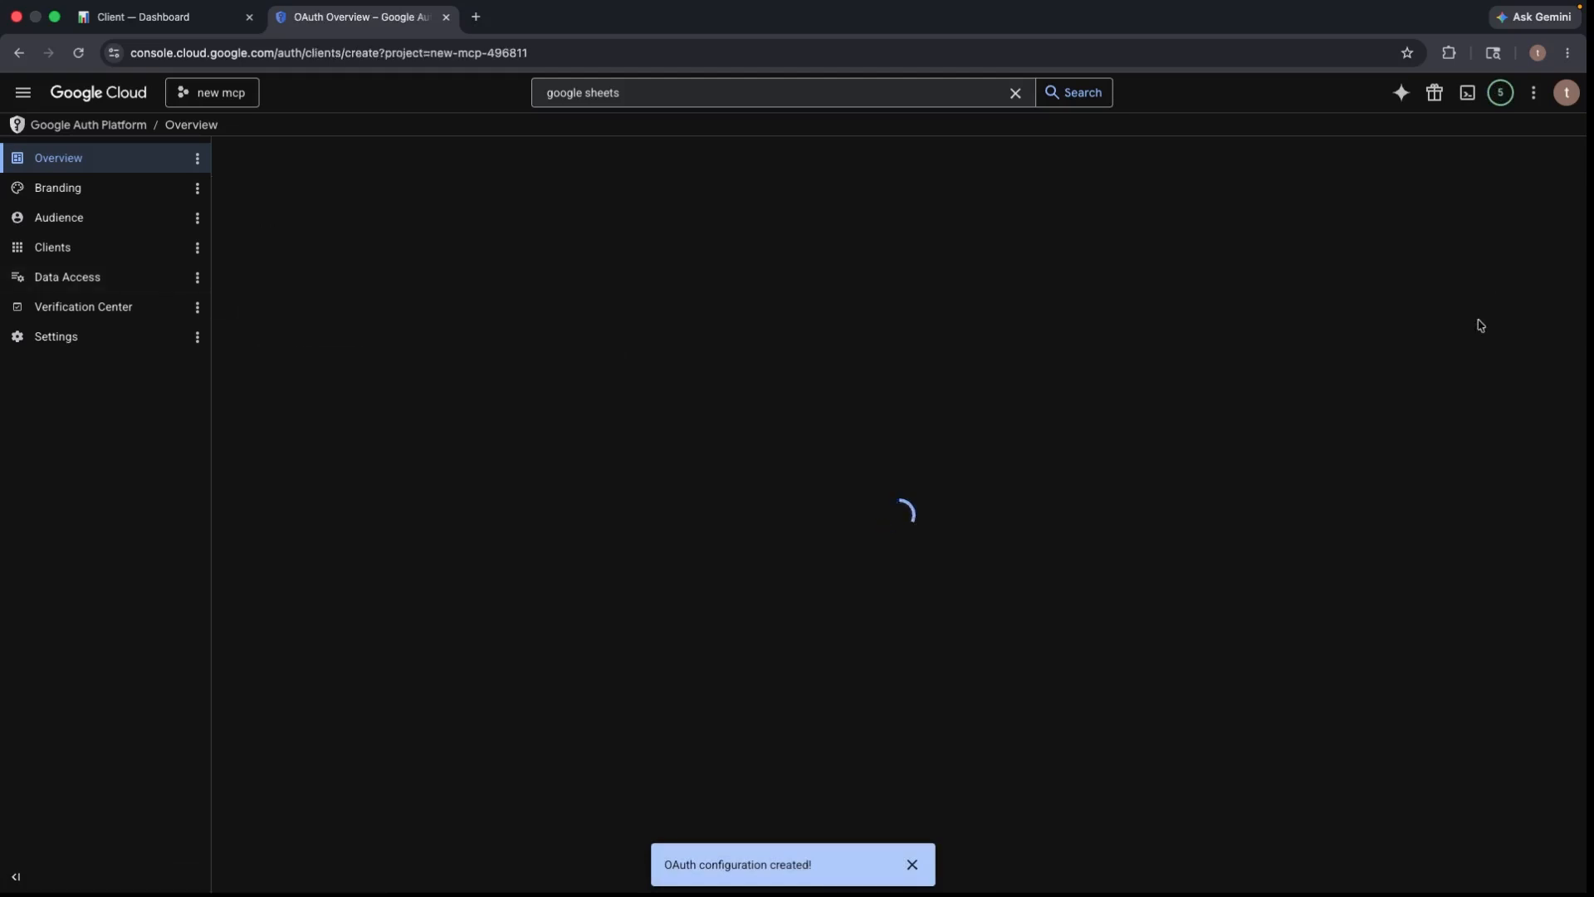
{"action": "left_click", "coordinate": [339, 282]}
{"action": "left_click", "coordinate": [427, 252]}
{"action": "left_click", "coordinate": [413, 291]}
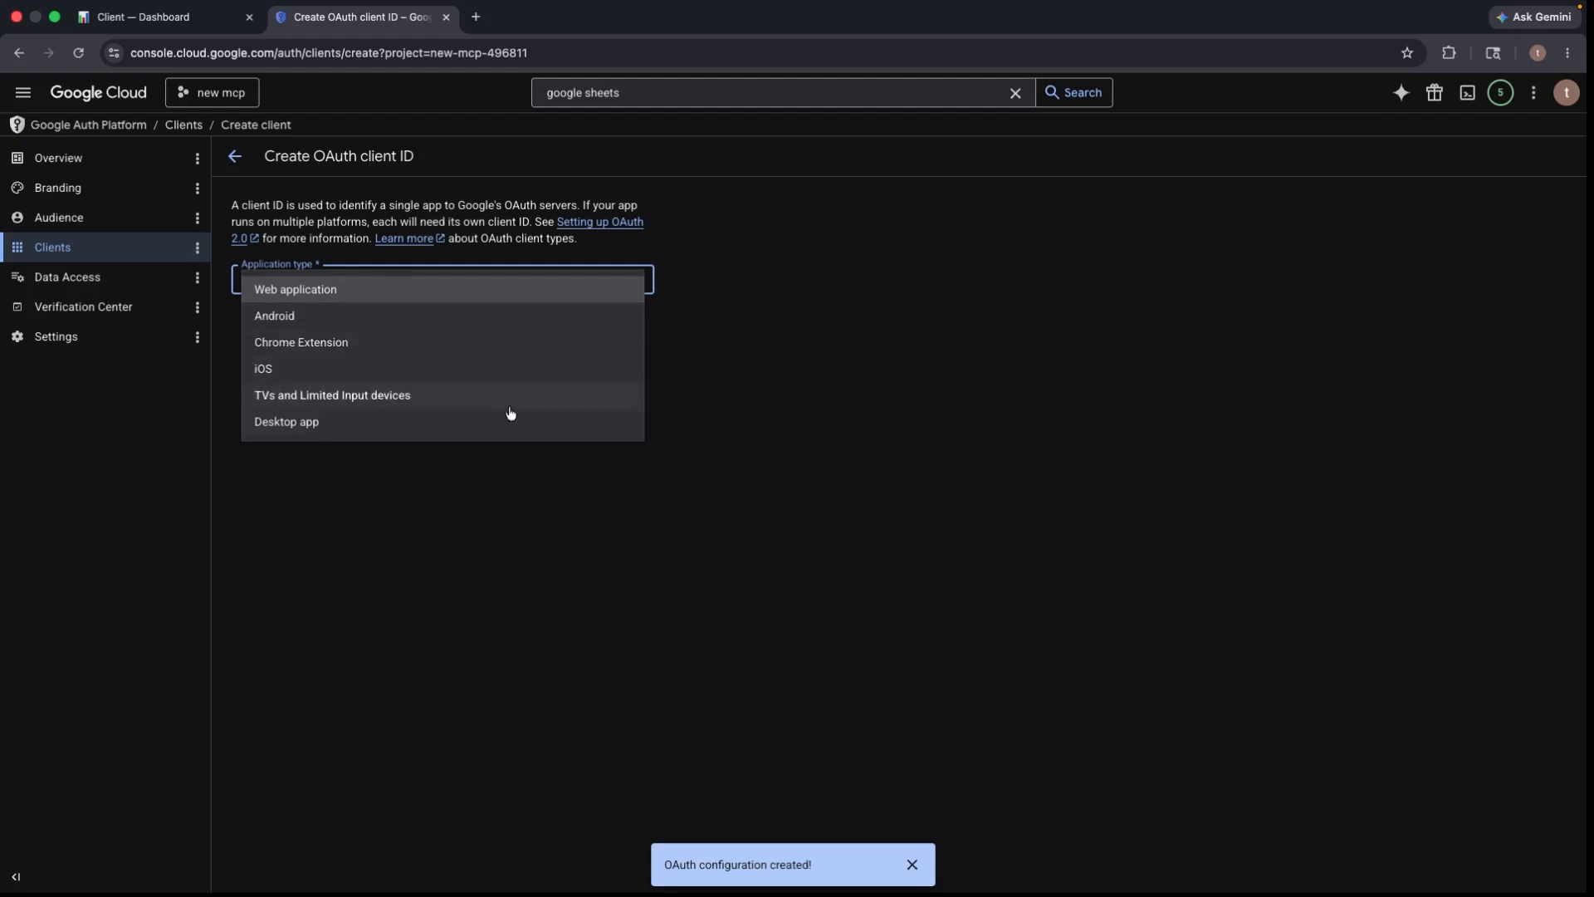
{"action": "left_click", "coordinate": [349, 297]}
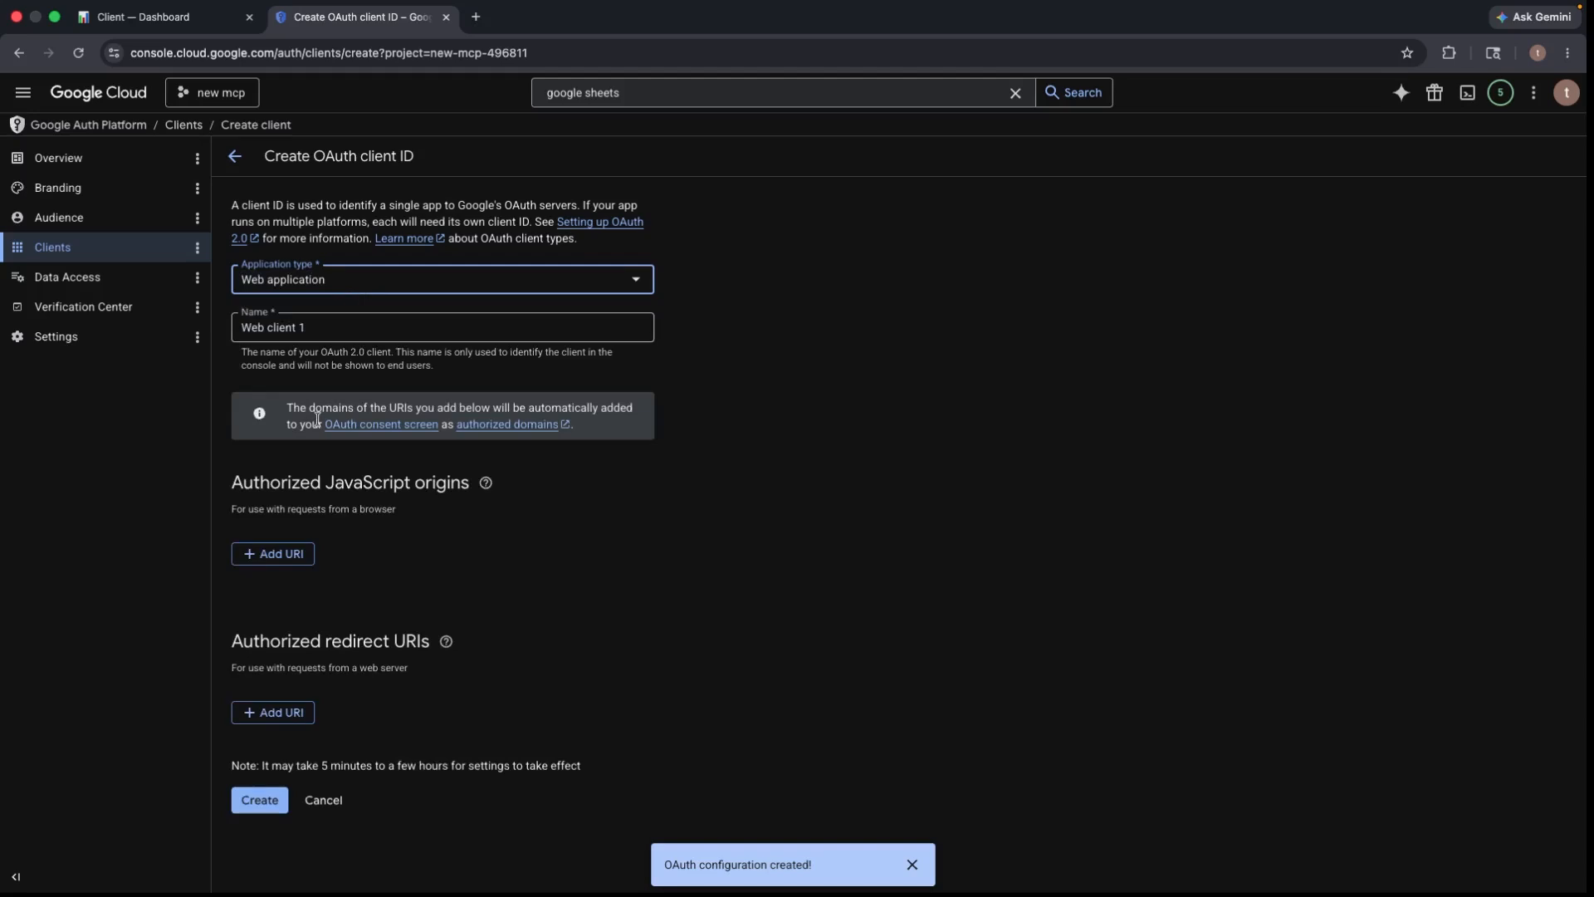
{"action": "left_click", "coordinate": [302, 710]}
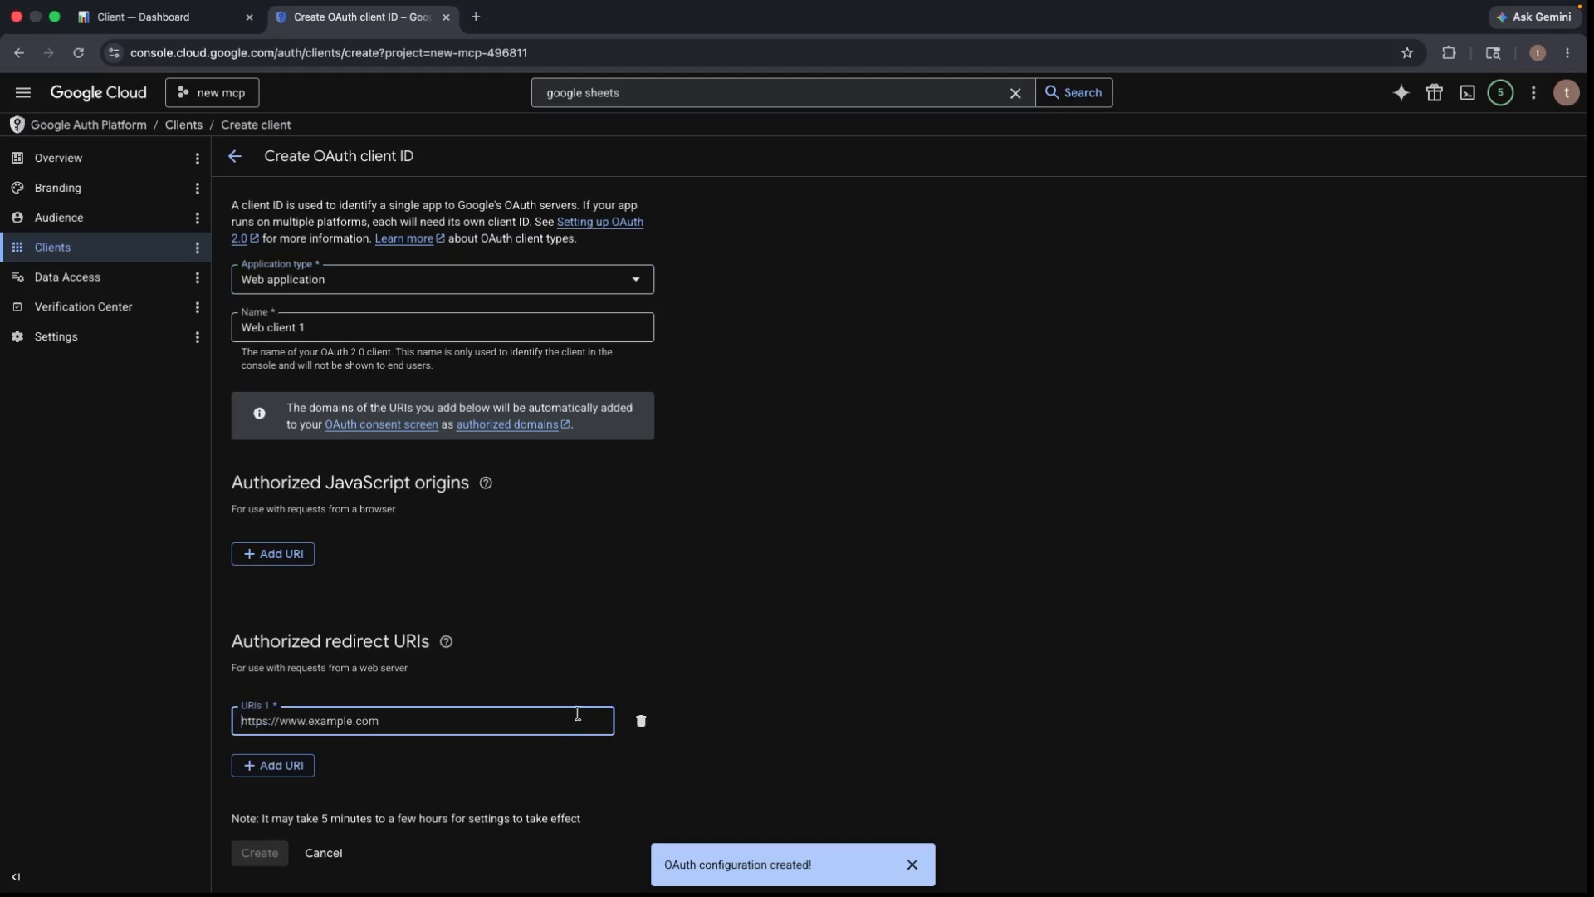
{"action": "left_click", "coordinate": [521, 725]}
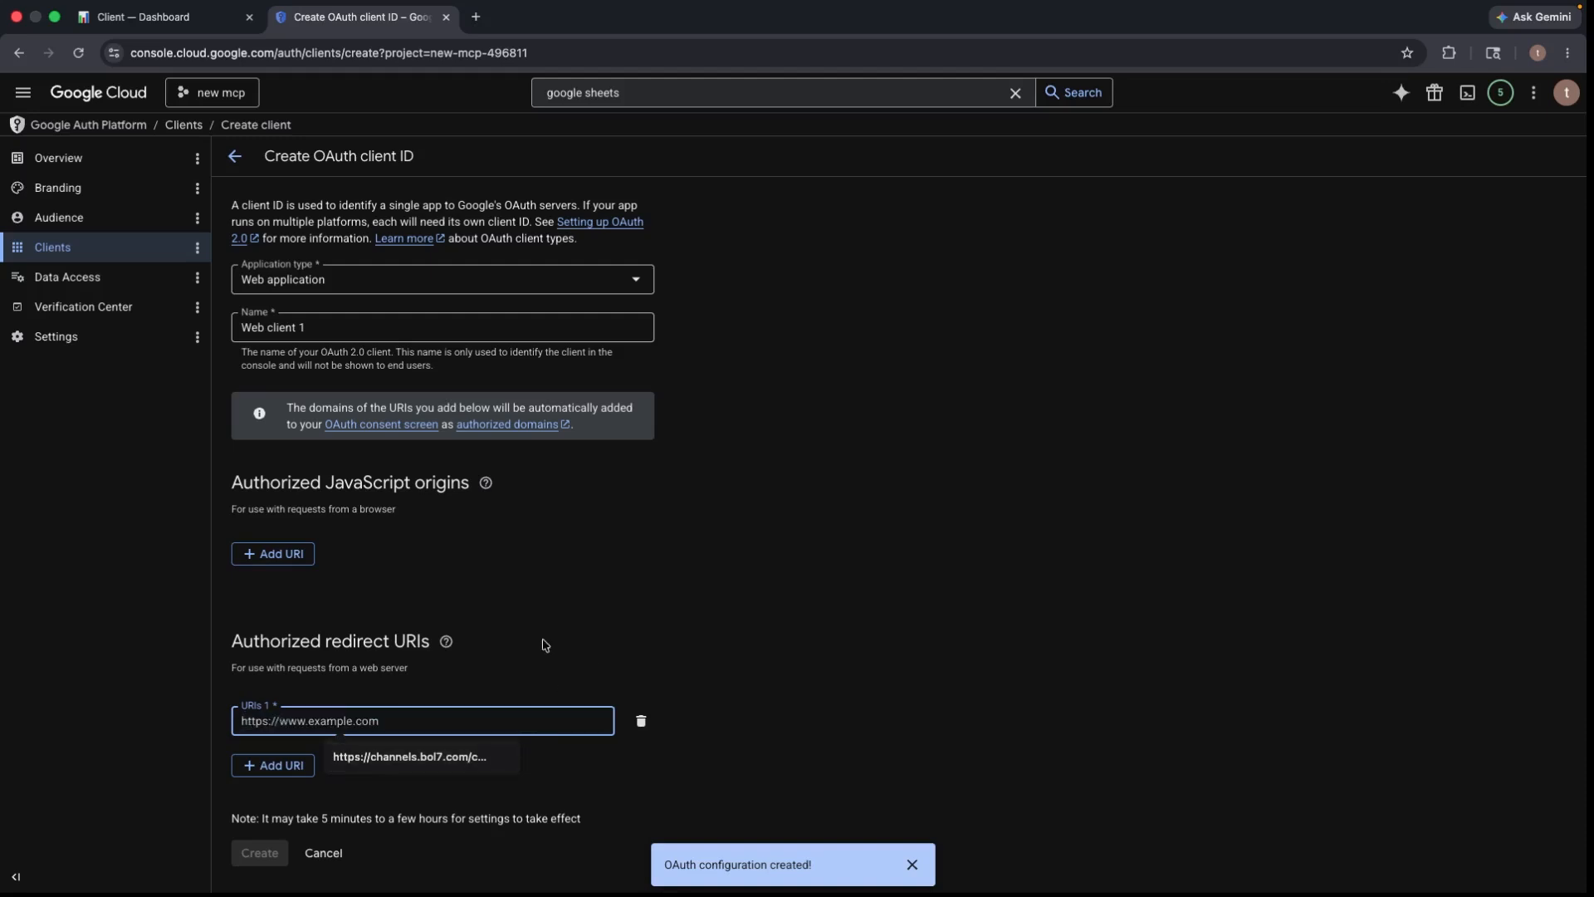
{"action": "left_click", "coordinate": [145, 10]}
{"action": "left_click", "coordinate": [115, 43]}
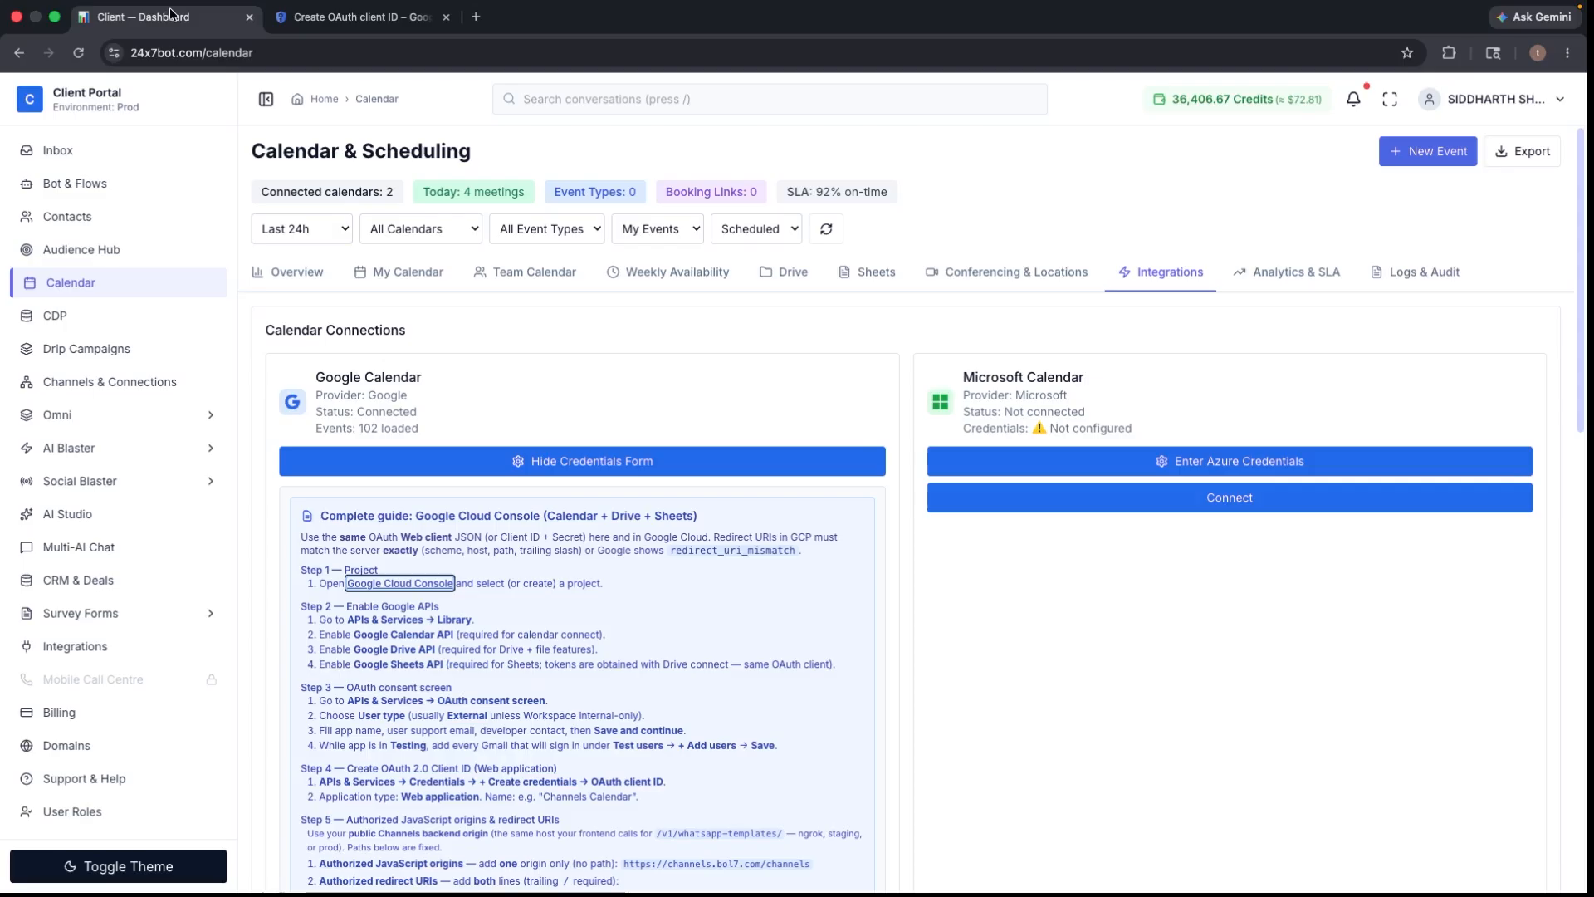
- Copy the guide's calendar callback URL into the first redirect URI field
{"action": "left_click", "coordinate": [150, 17]}
{"action": "scroll", "coordinate": [402, 634], "scroll_direction": "down", "scroll_amount": 4}
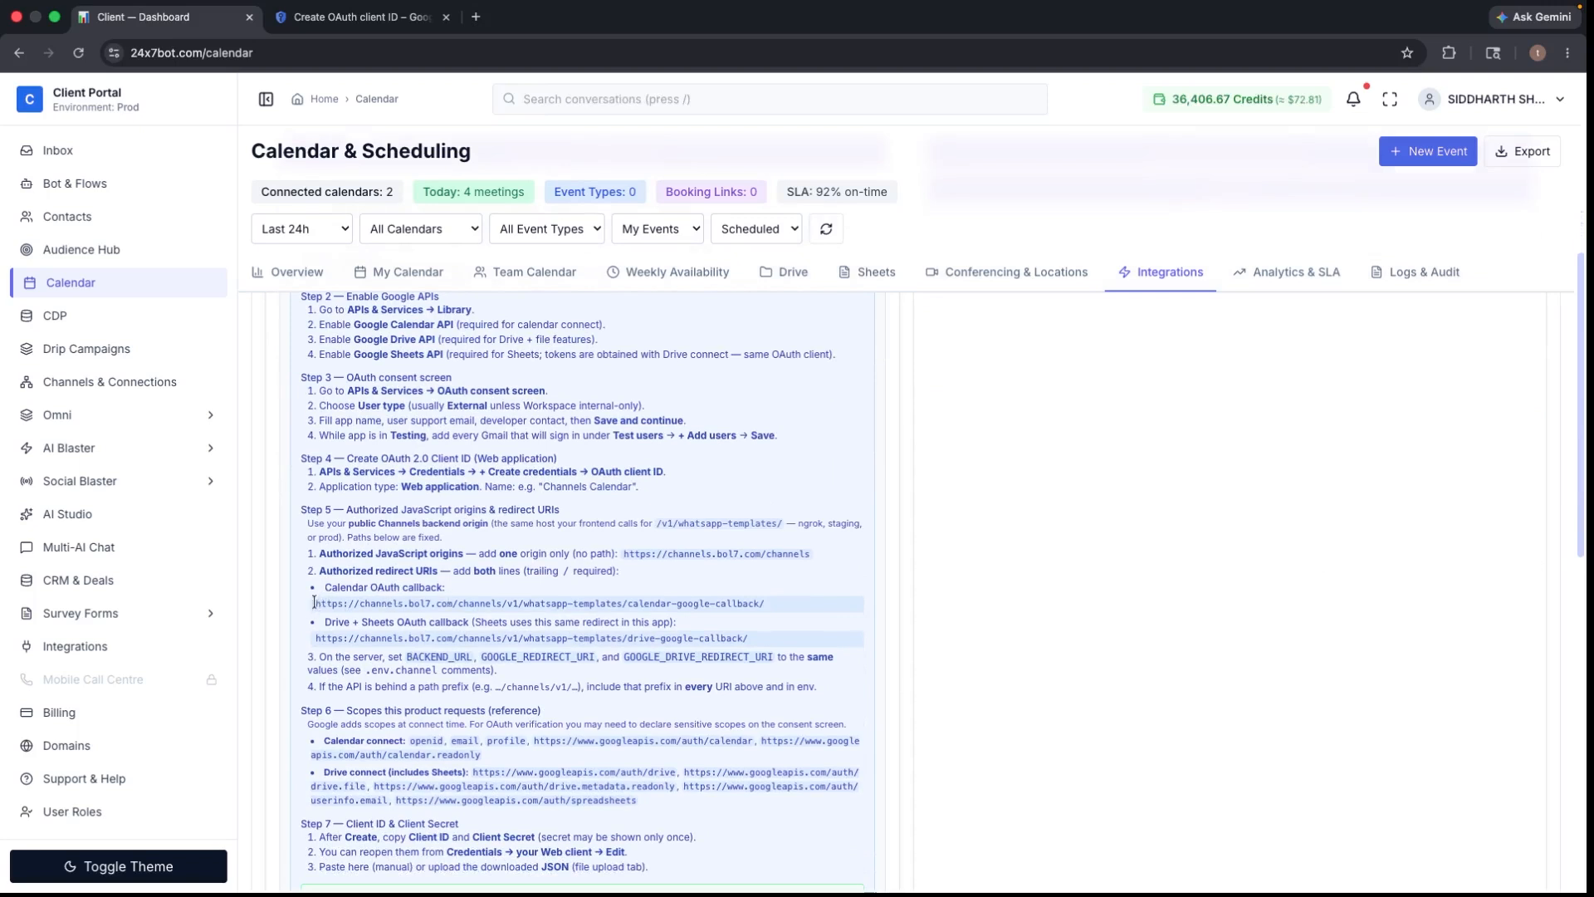
{"action": "left_click_drag", "start_coordinate": [316, 604], "coordinate": [762, 604]}
{"action": "right_click", "coordinate": [709, 613]}
{"action": "left_click", "coordinate": [719, 638]}
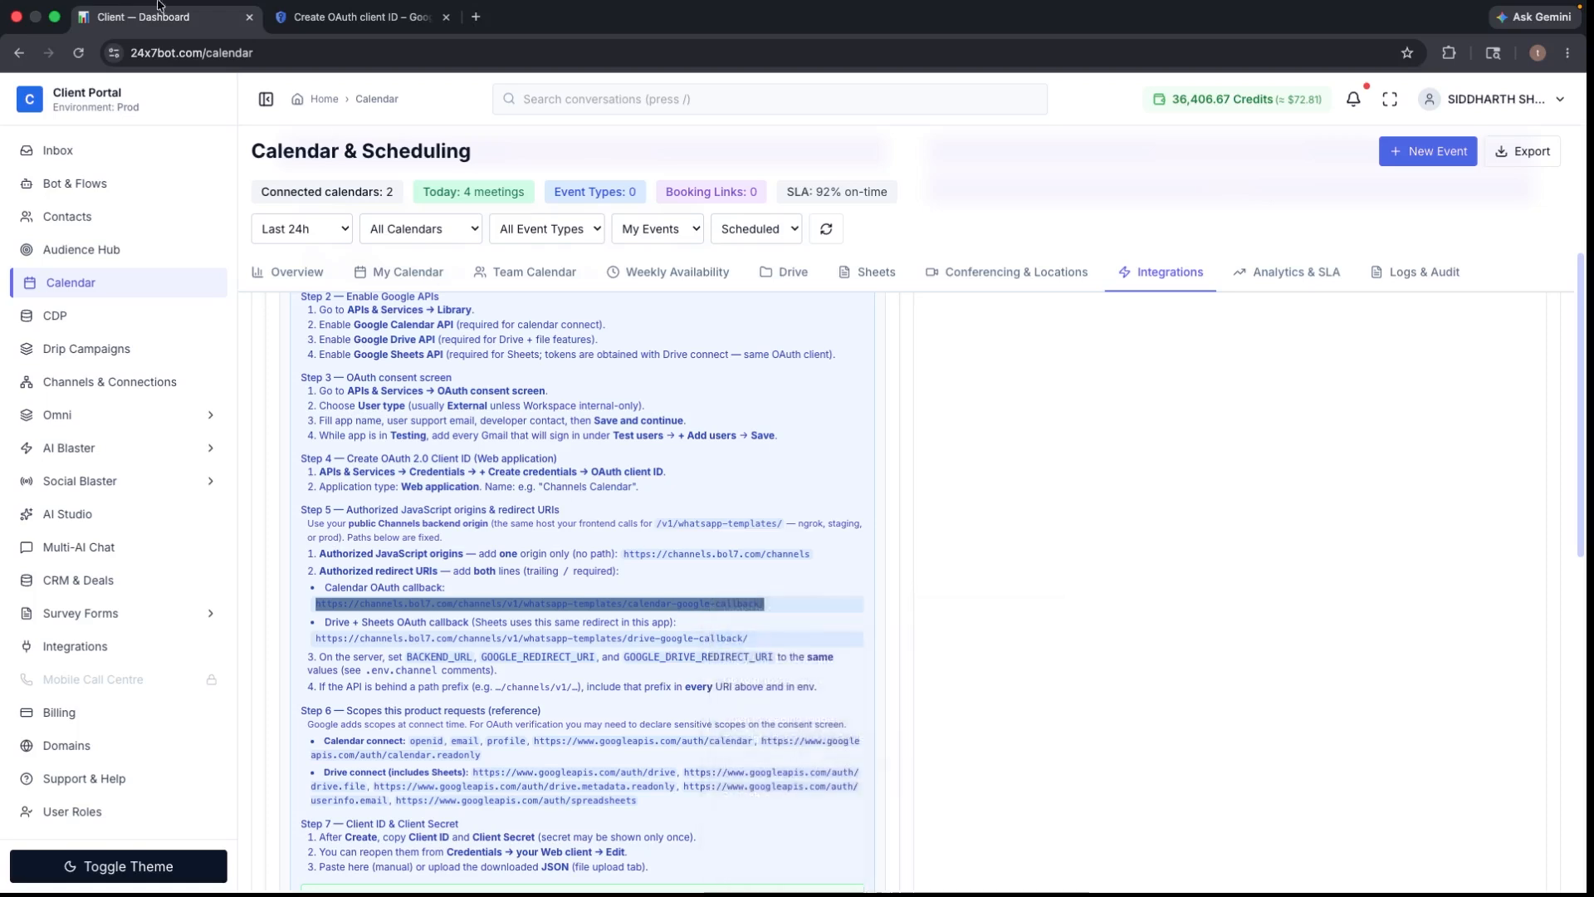
{"action": "left_click", "coordinate": [342, 29]}
{"action": "left_click", "coordinate": [381, 719]}
{"action": "right_click", "coordinate": [382, 719]}
{"action": "left_click", "coordinate": [415, 702]}
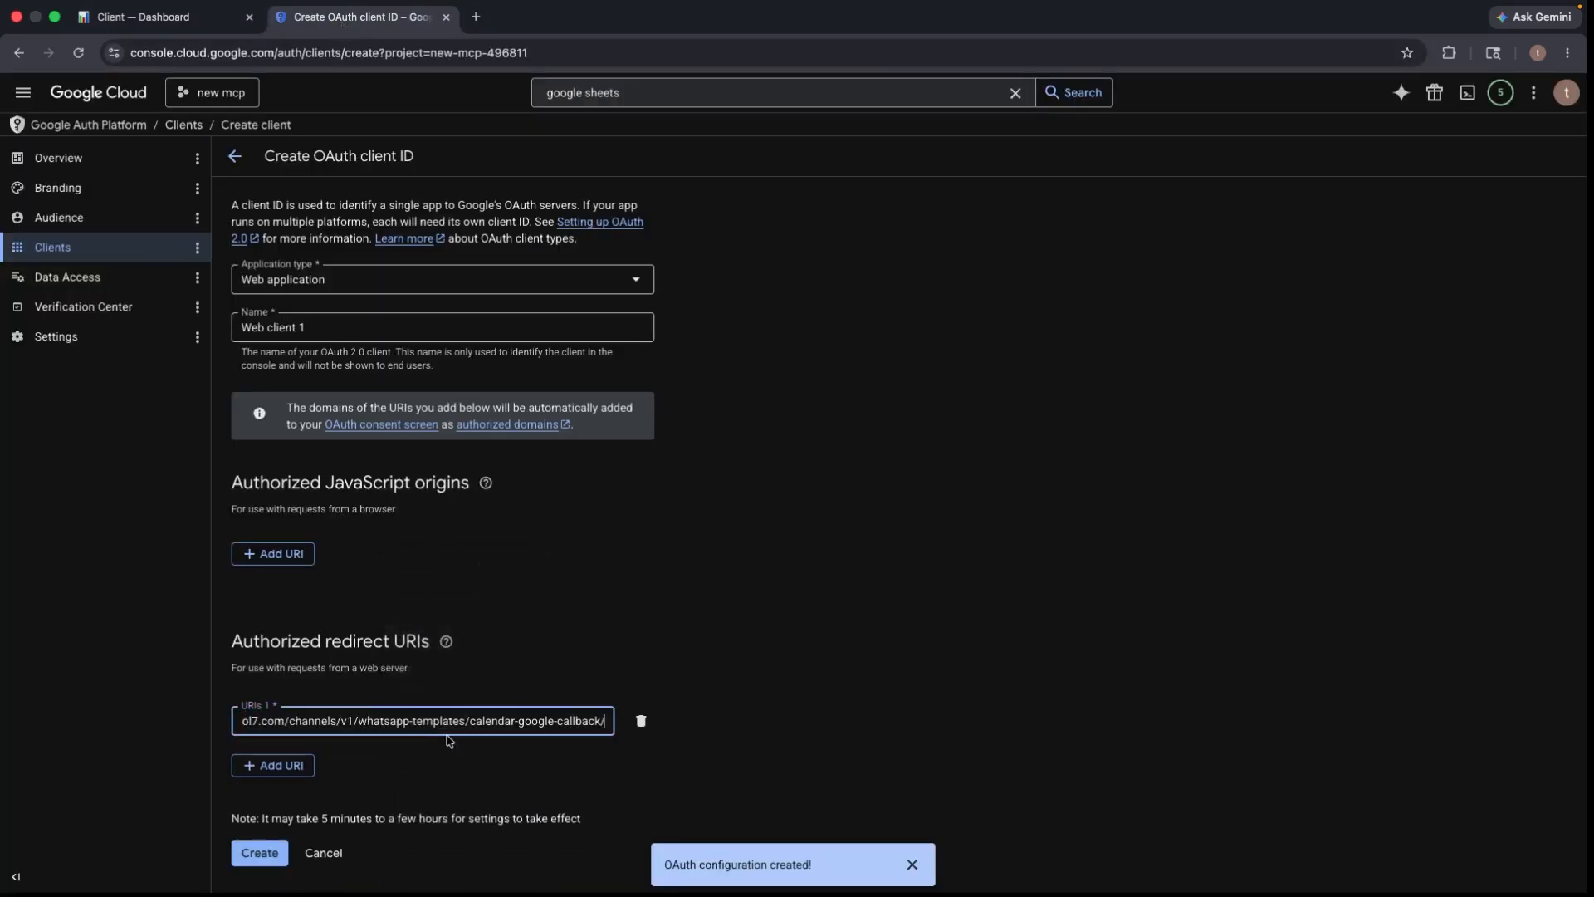
- Add a second redirect URI and paste the guide's drive callback URL into it
{"action": "left_click", "coordinate": [269, 766]}
{"action": "left_click", "coordinate": [326, 761]}
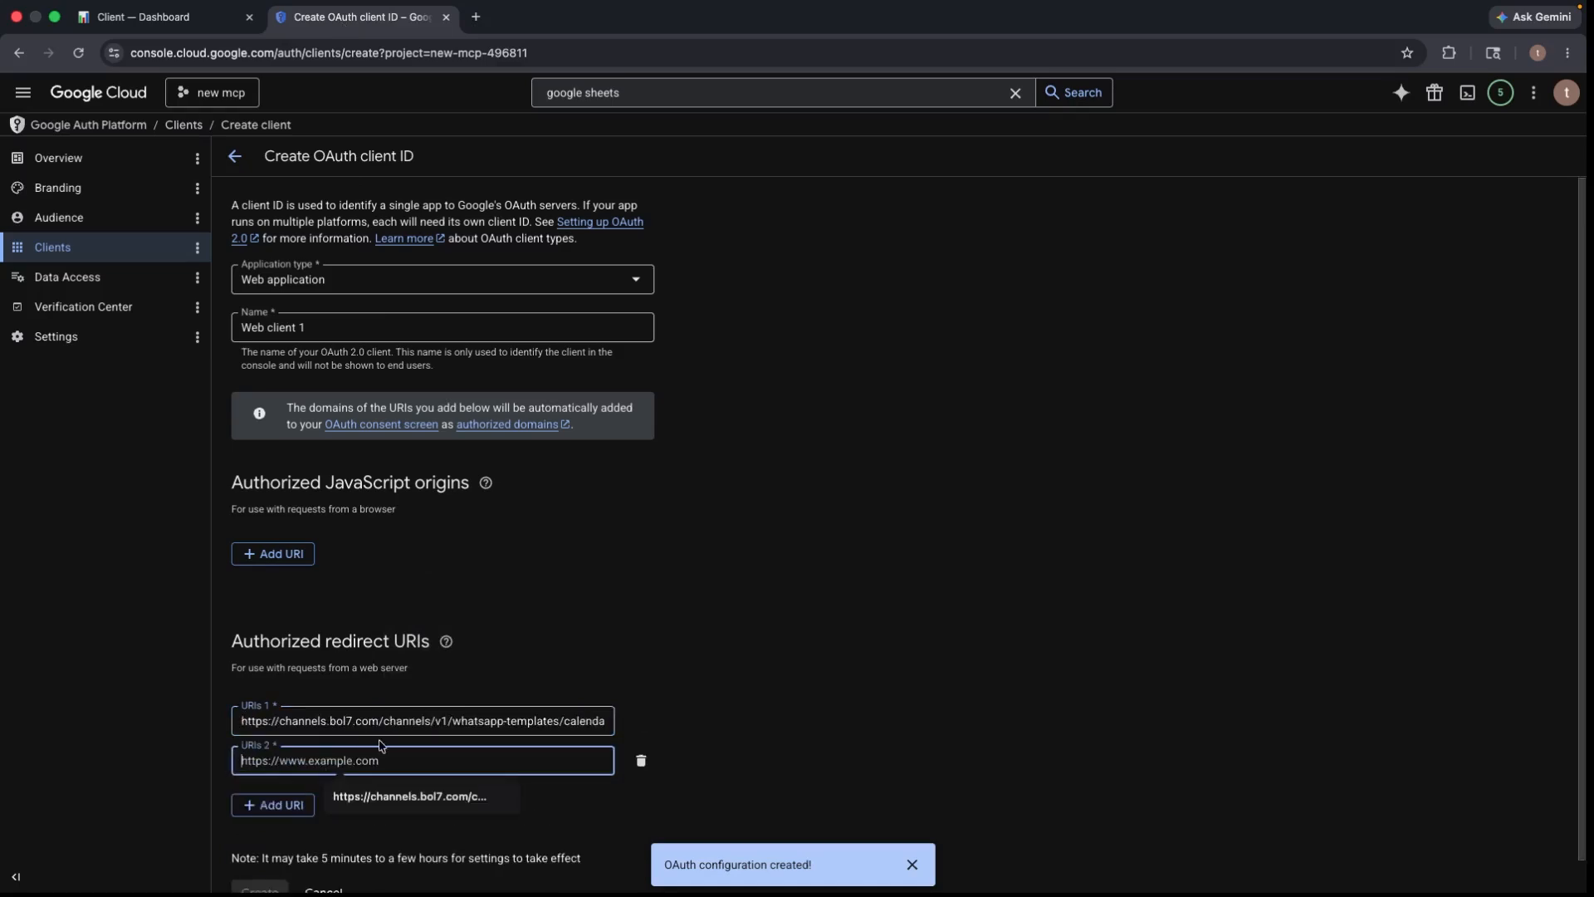
{"action": "left_click", "coordinate": [158, 16]}
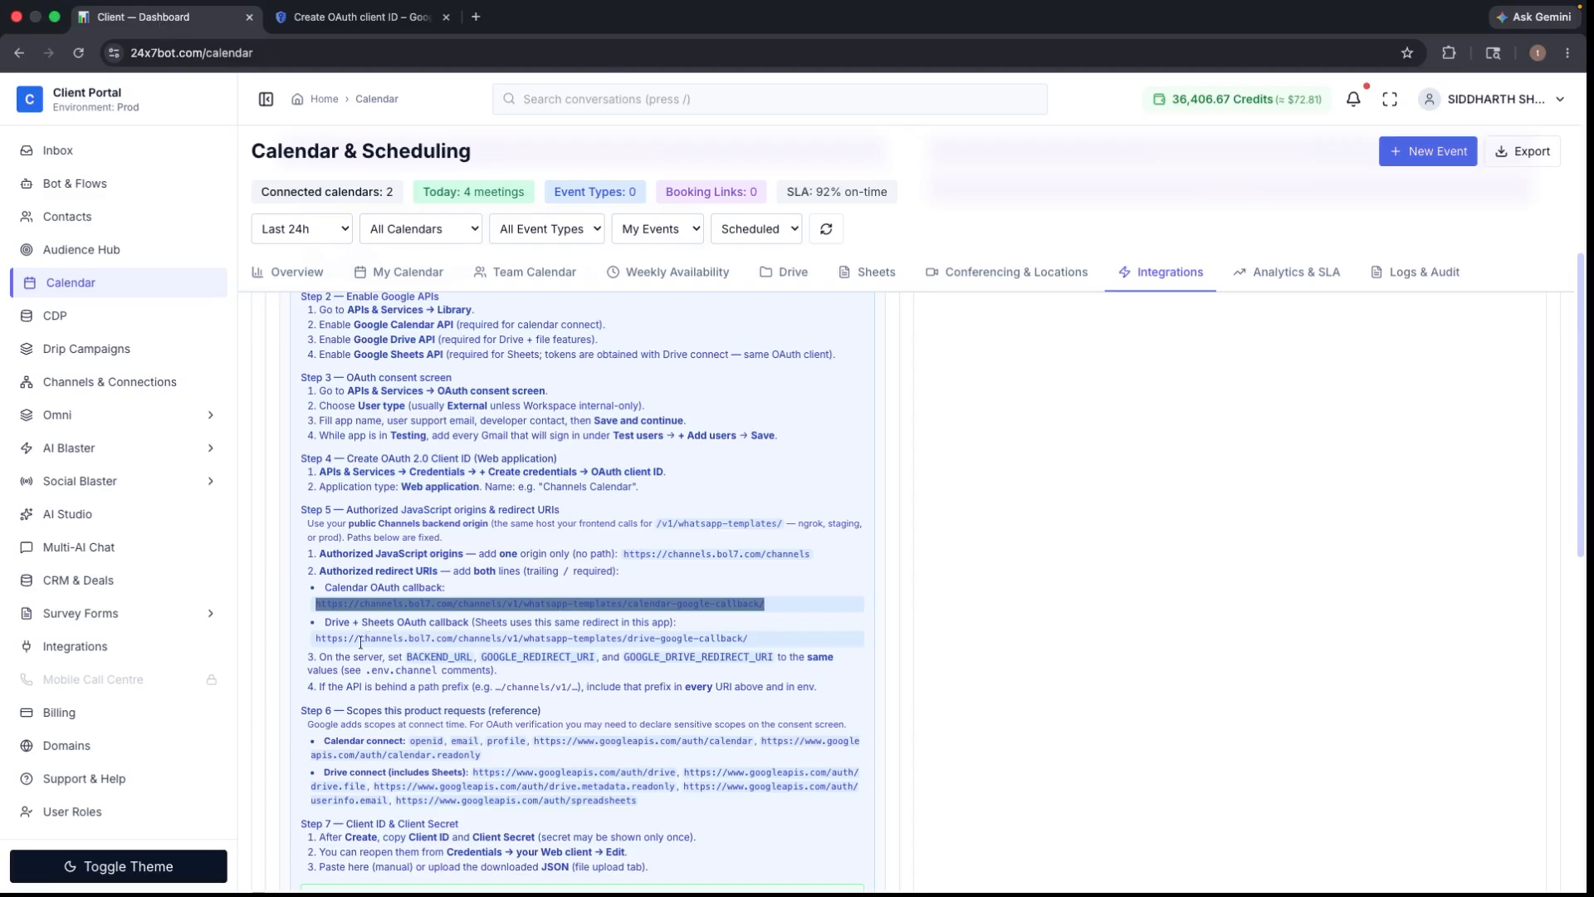
{"action": "left_click_drag", "start_coordinate": [316, 637], "coordinate": [759, 640]}
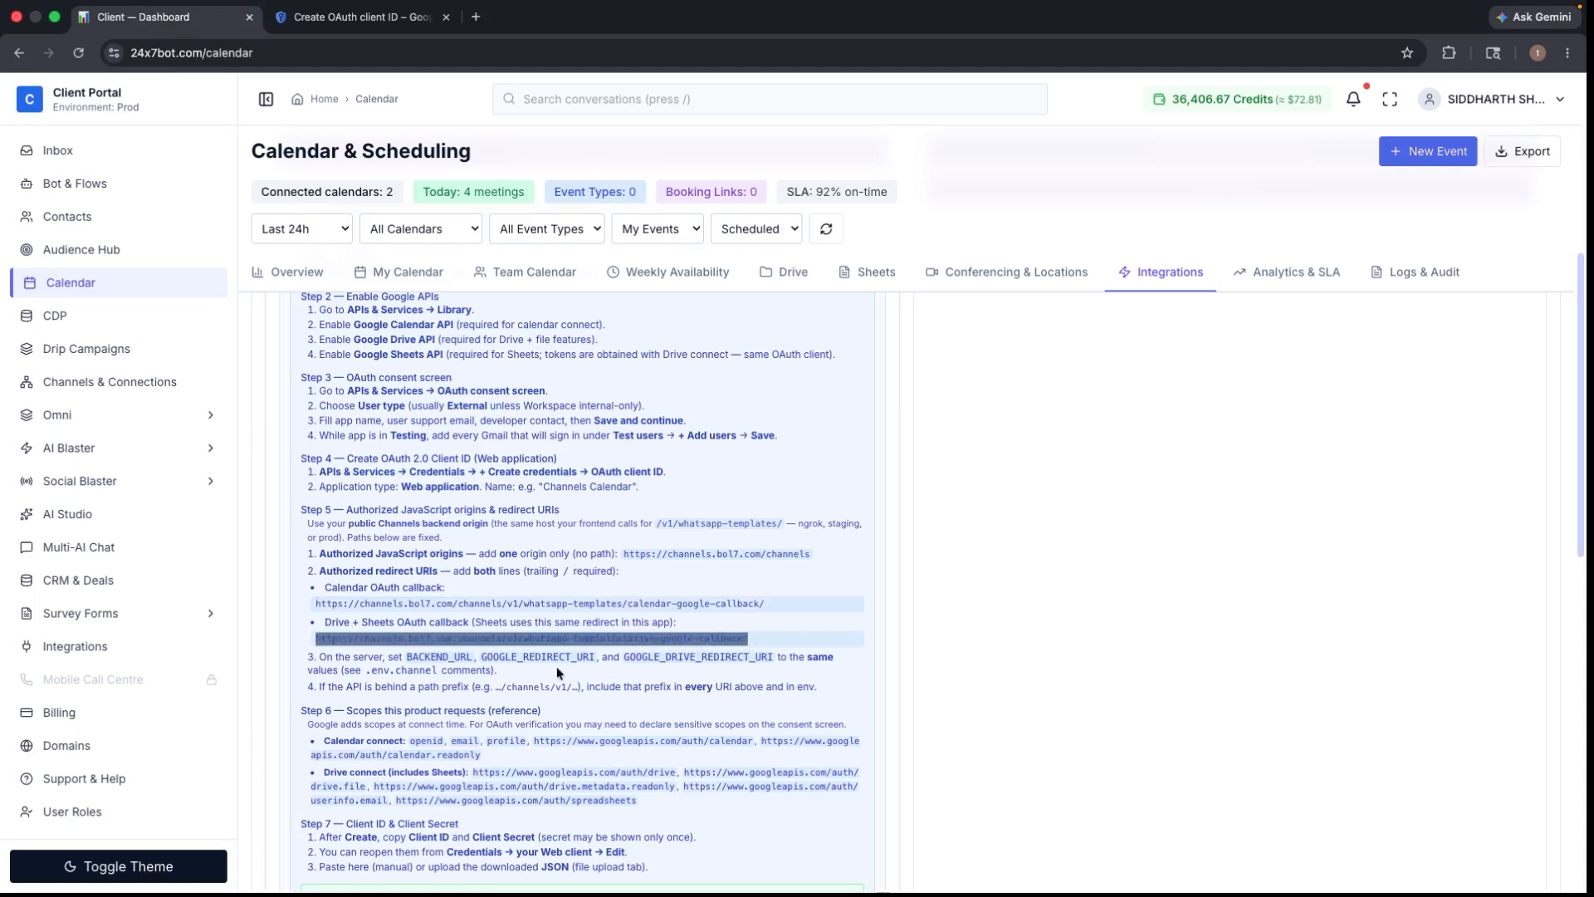
{"action": "right_click", "coordinate": [496, 638]}
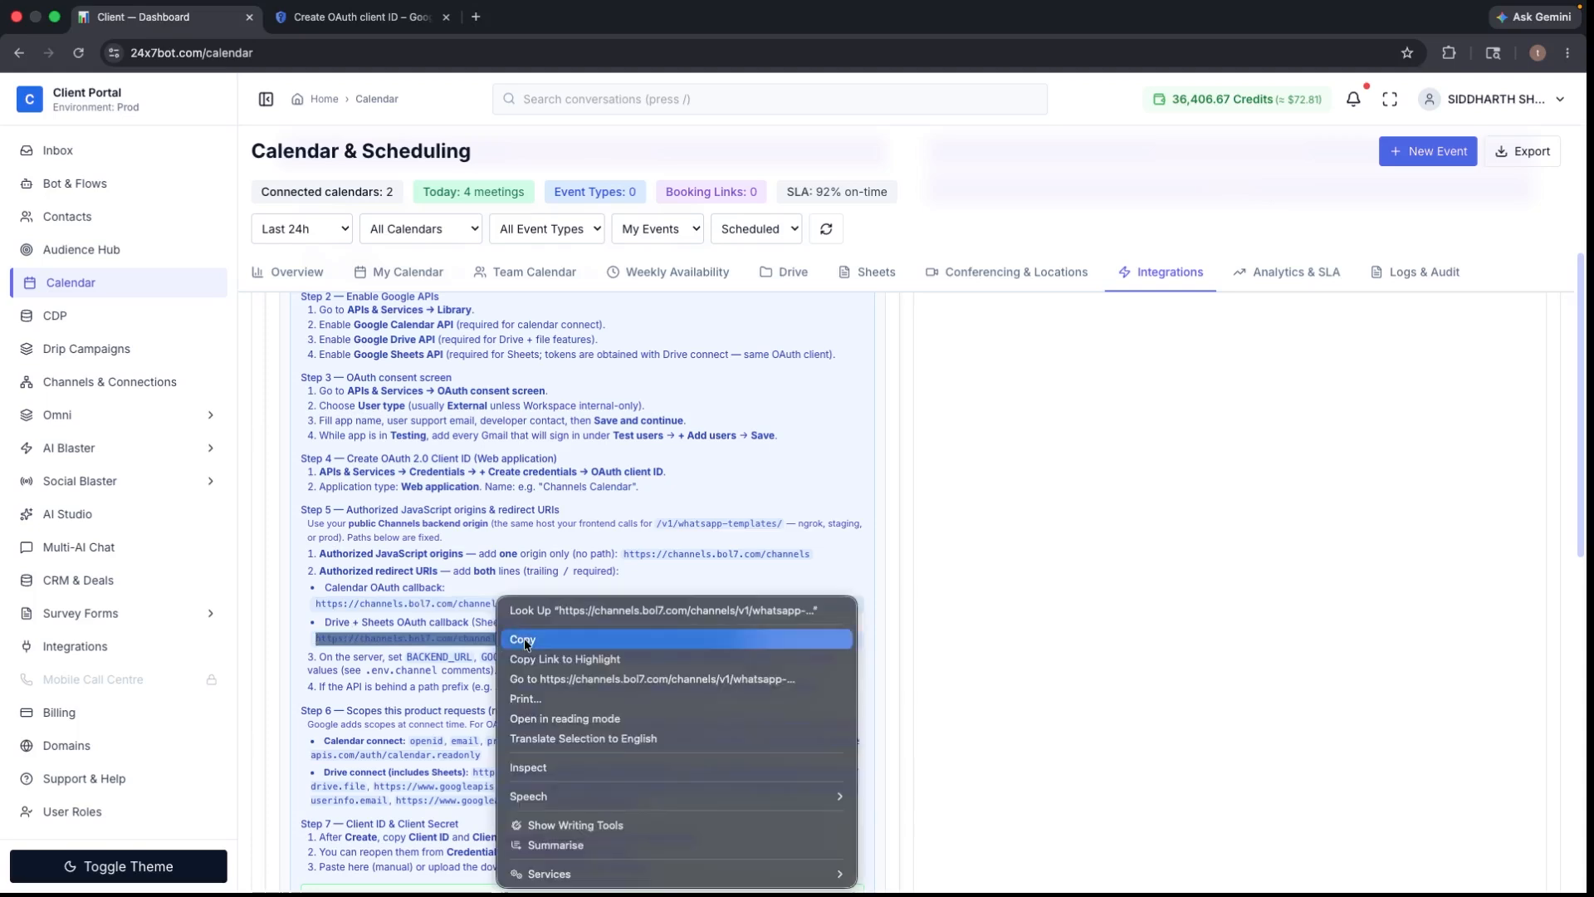
{"action": "left_click", "coordinate": [515, 640]}
{"action": "left_click", "coordinate": [333, 25]}
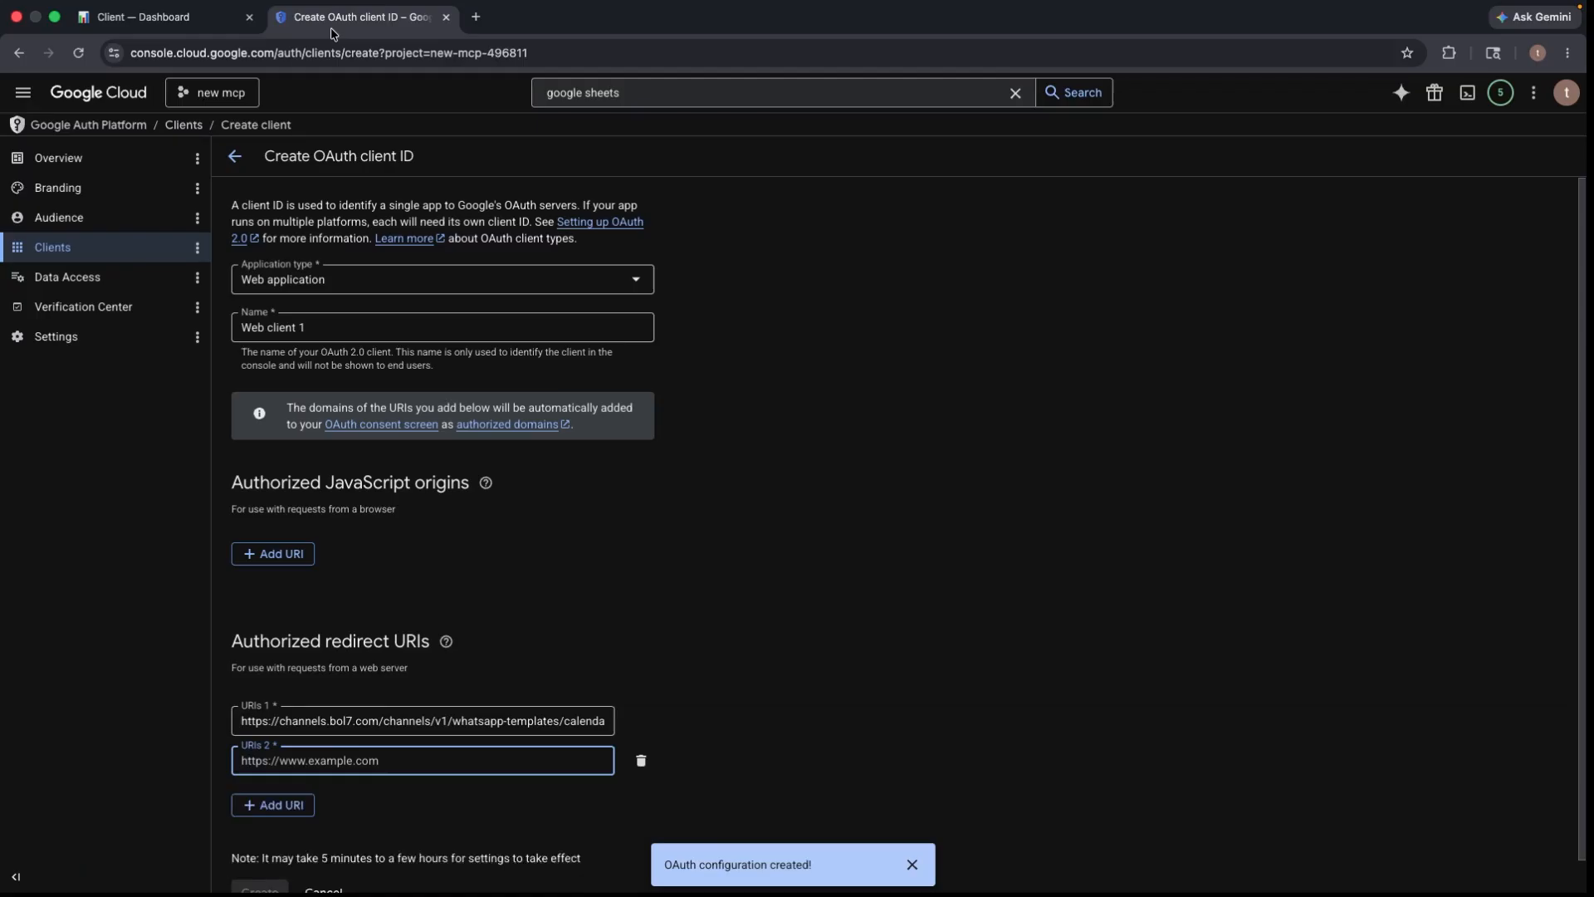
{"action": "left_click", "coordinate": [385, 759]}
{"action": "key", "text": "super+v"}
{"action": "scroll", "coordinate": [270, 662], "scroll_direction": "down", "scroll_amount": 1}
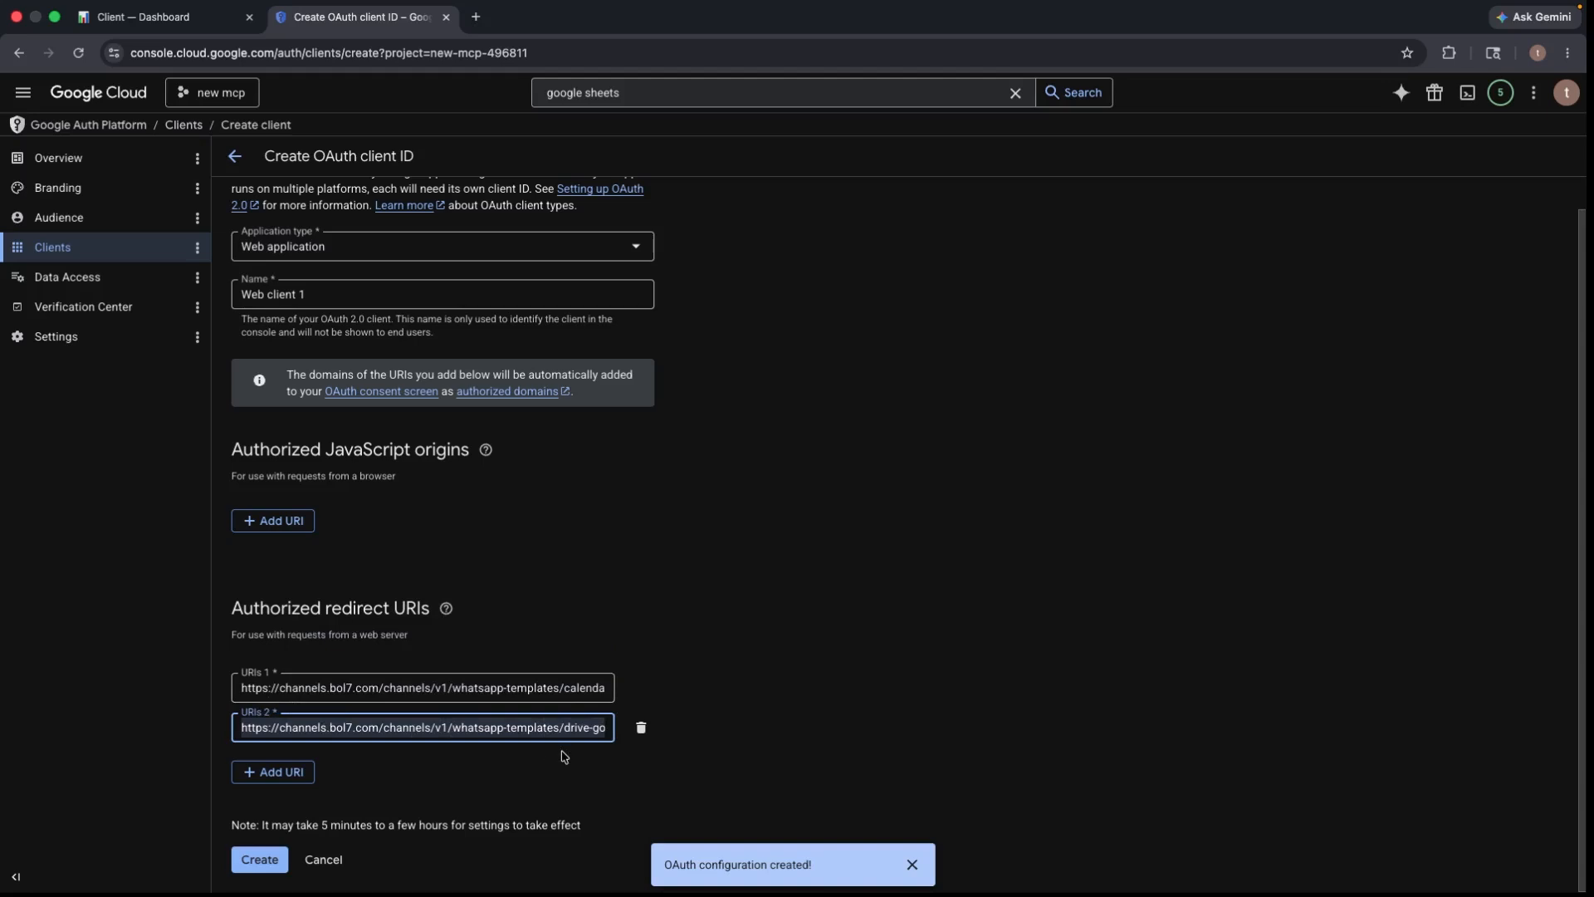
- Create Web client 1 and bring up its client ID confirmation
{"action": "left_click", "coordinate": [258, 863]}
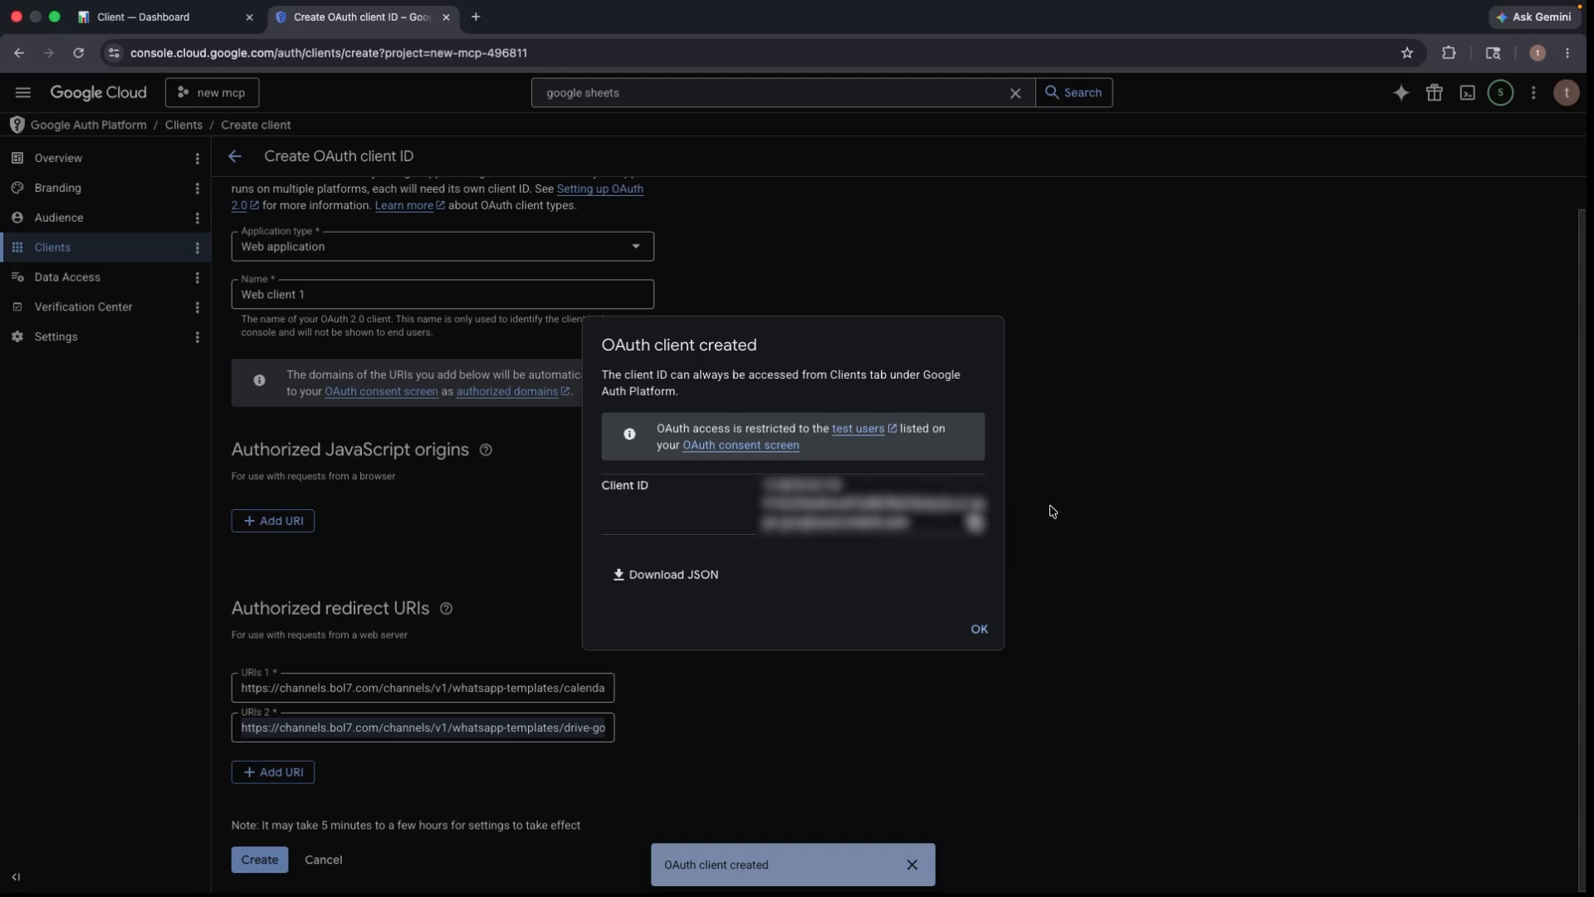
- Download the client credentials, then download Web client 1's client secret JSON and open it in Xcode
{"action": "left_click", "coordinate": [707, 585]}
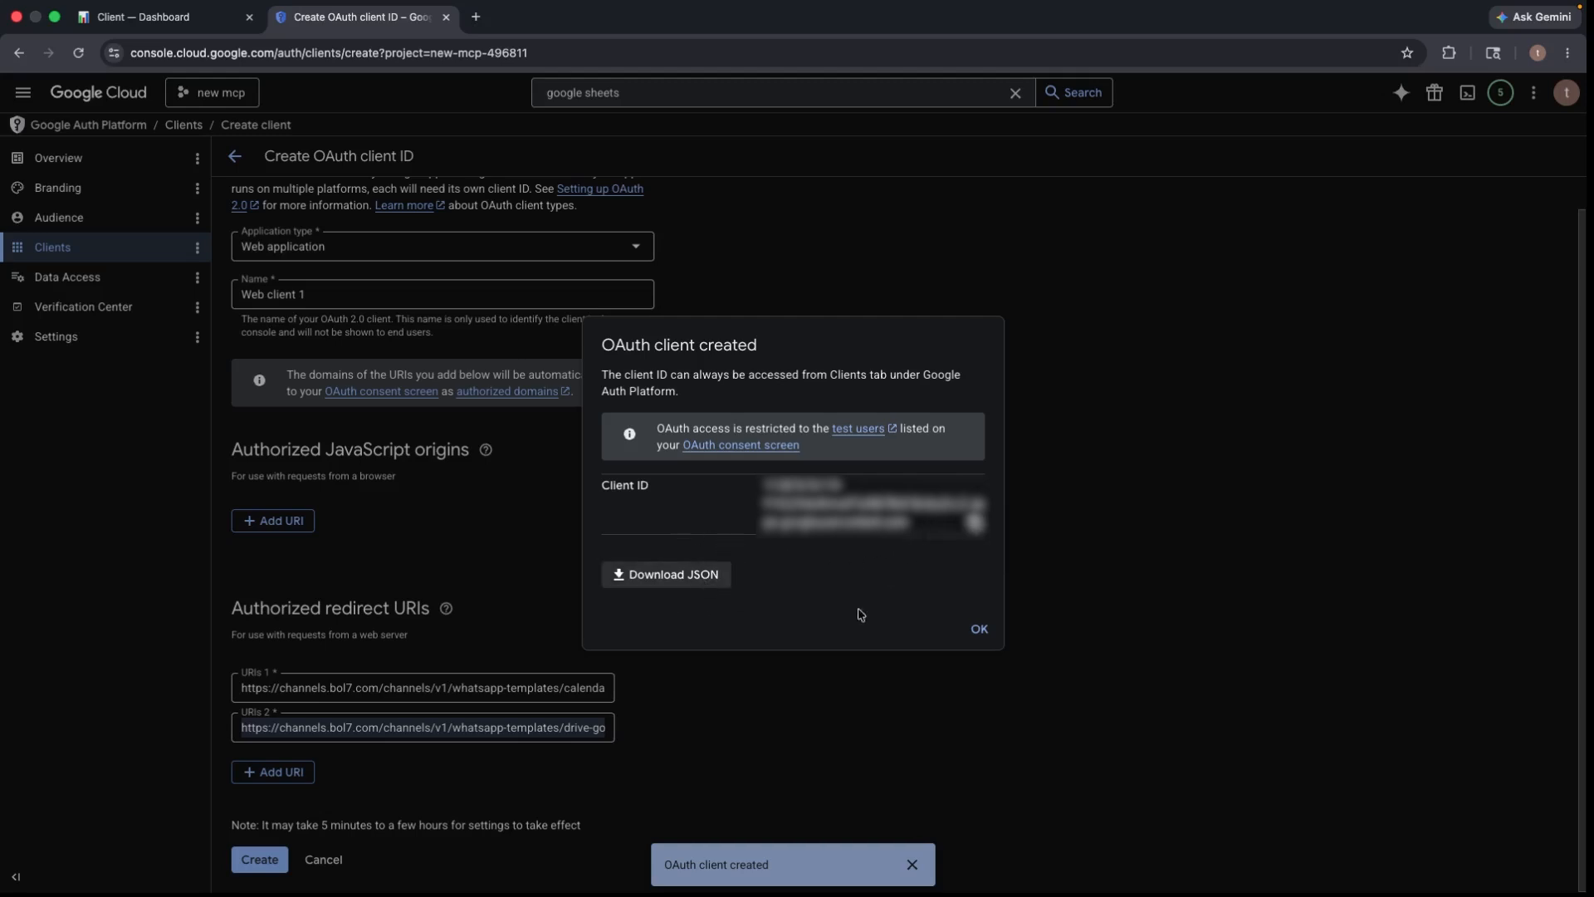
{"action": "left_click", "coordinate": [978, 630]}
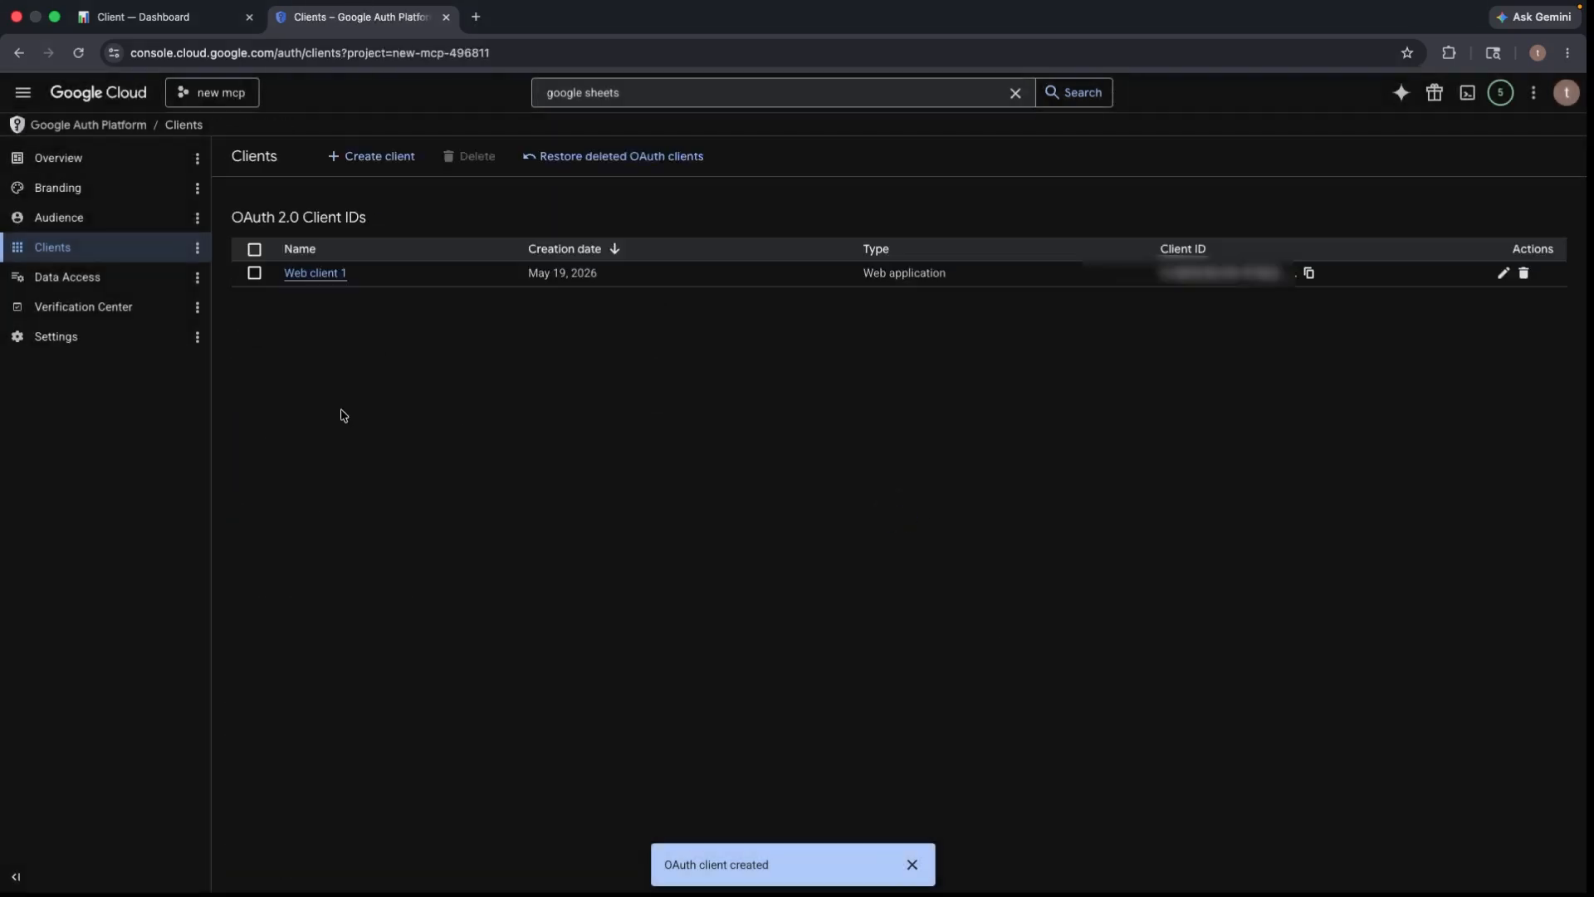
{"action": "left_click", "coordinate": [313, 279]}
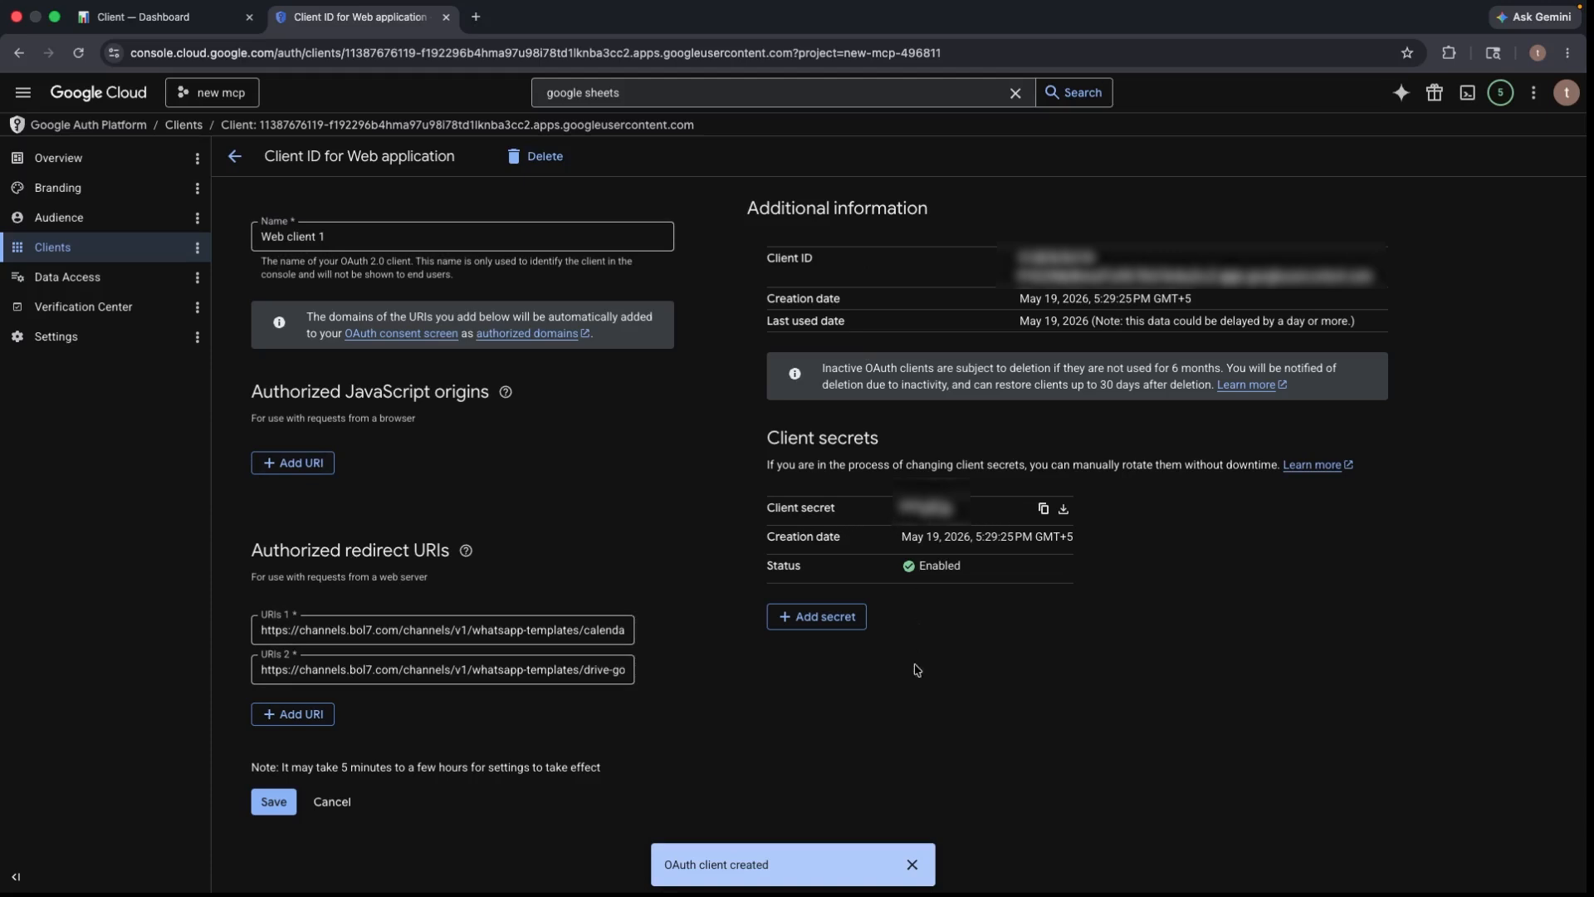
{"action": "left_click", "coordinate": [1064, 510]}
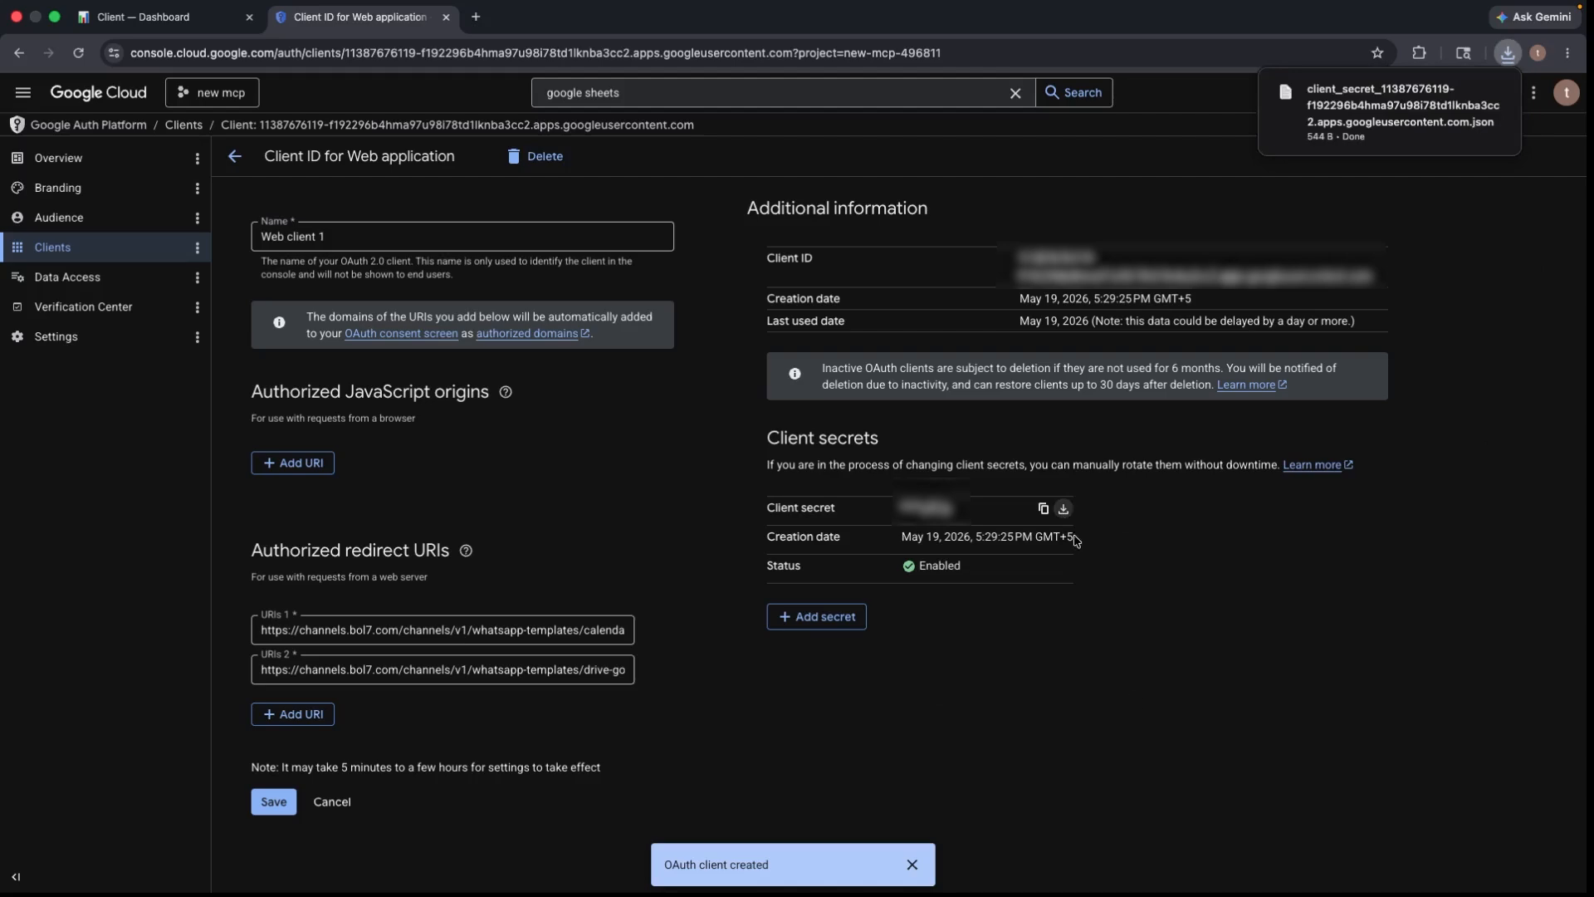
{"action": "left_click", "coordinate": [1310, 125]}
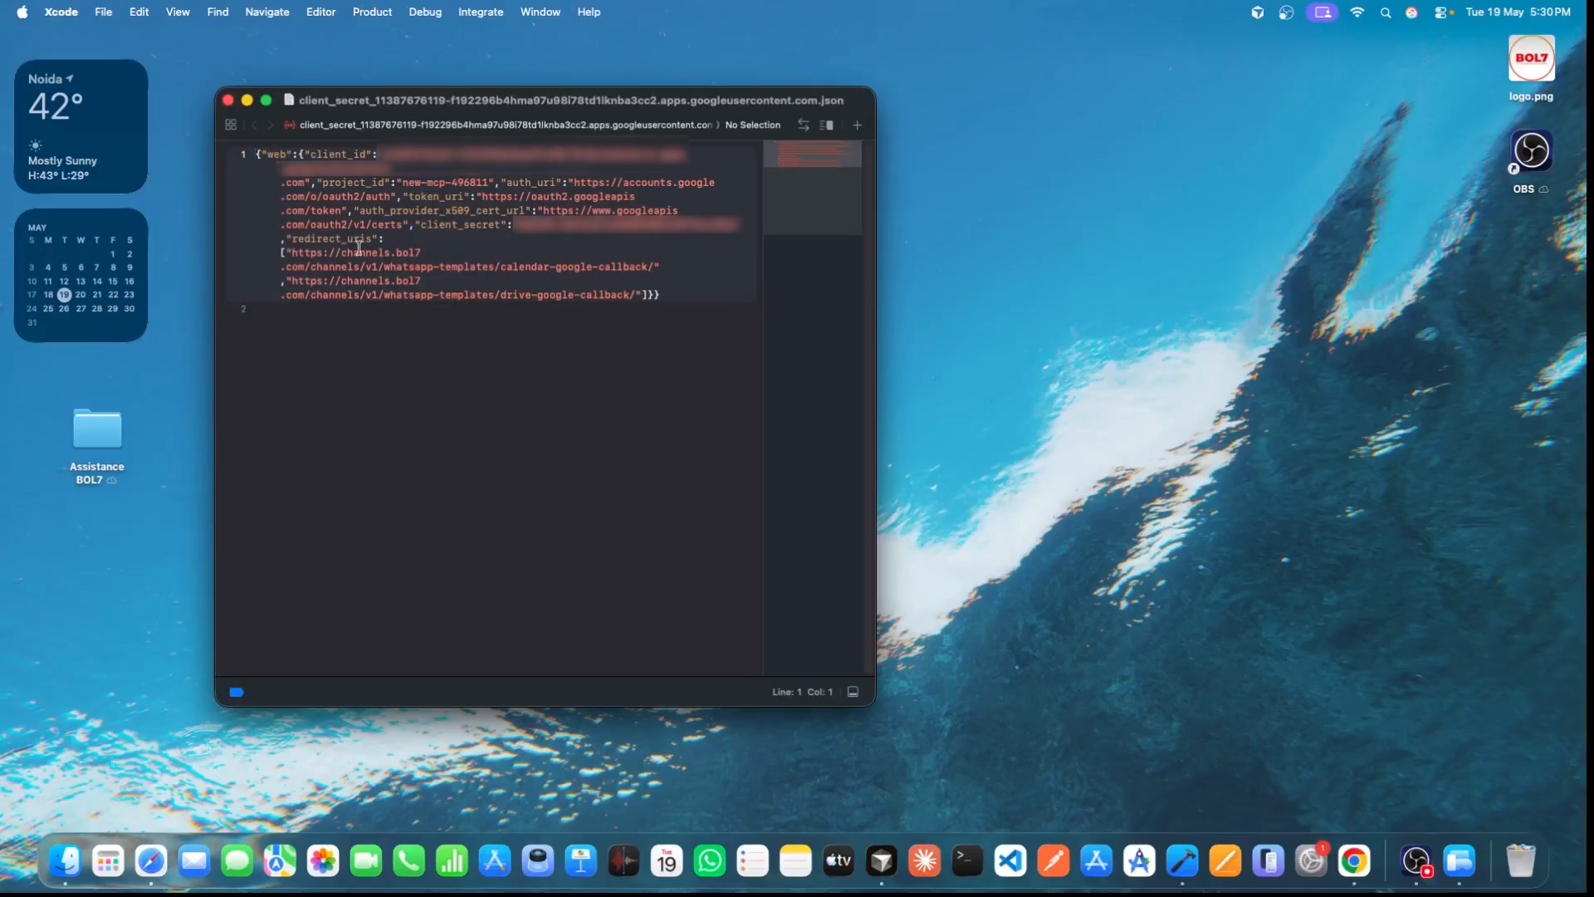
- Bring Chrome with Web client 1's details back in front of Xcode from the Dock
{"action": "left_click", "coordinate": [1352, 860]}
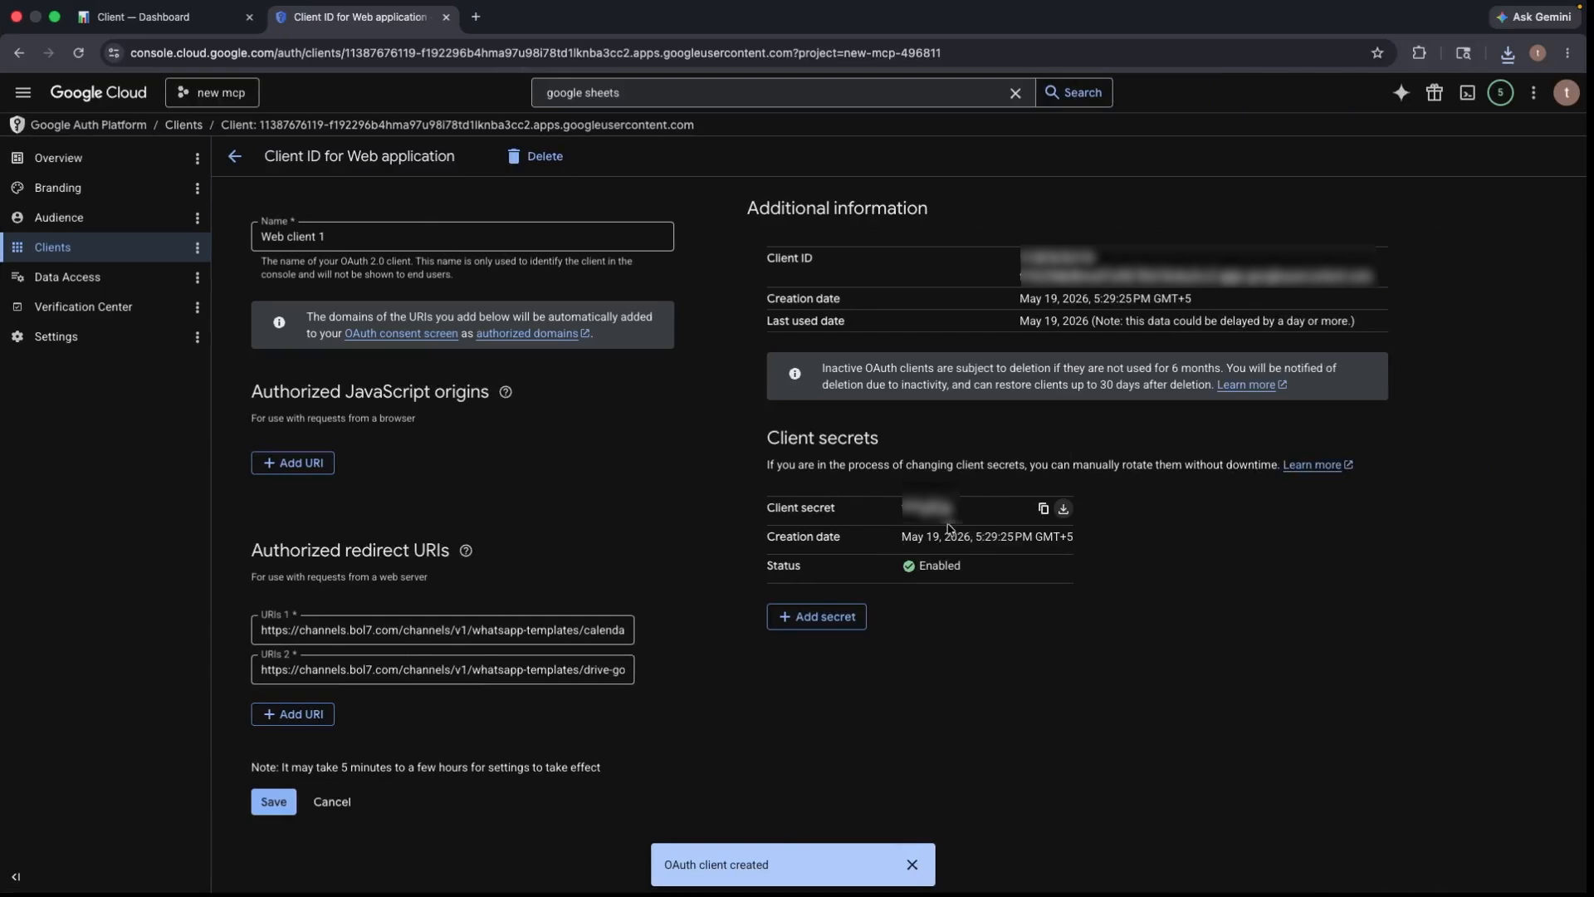
- Copy Web client 1's client secret, save the client, and open the Data Access scope picker
{"action": "left_click", "coordinate": [1044, 511]}
{"action": "left_click", "coordinate": [275, 802]}
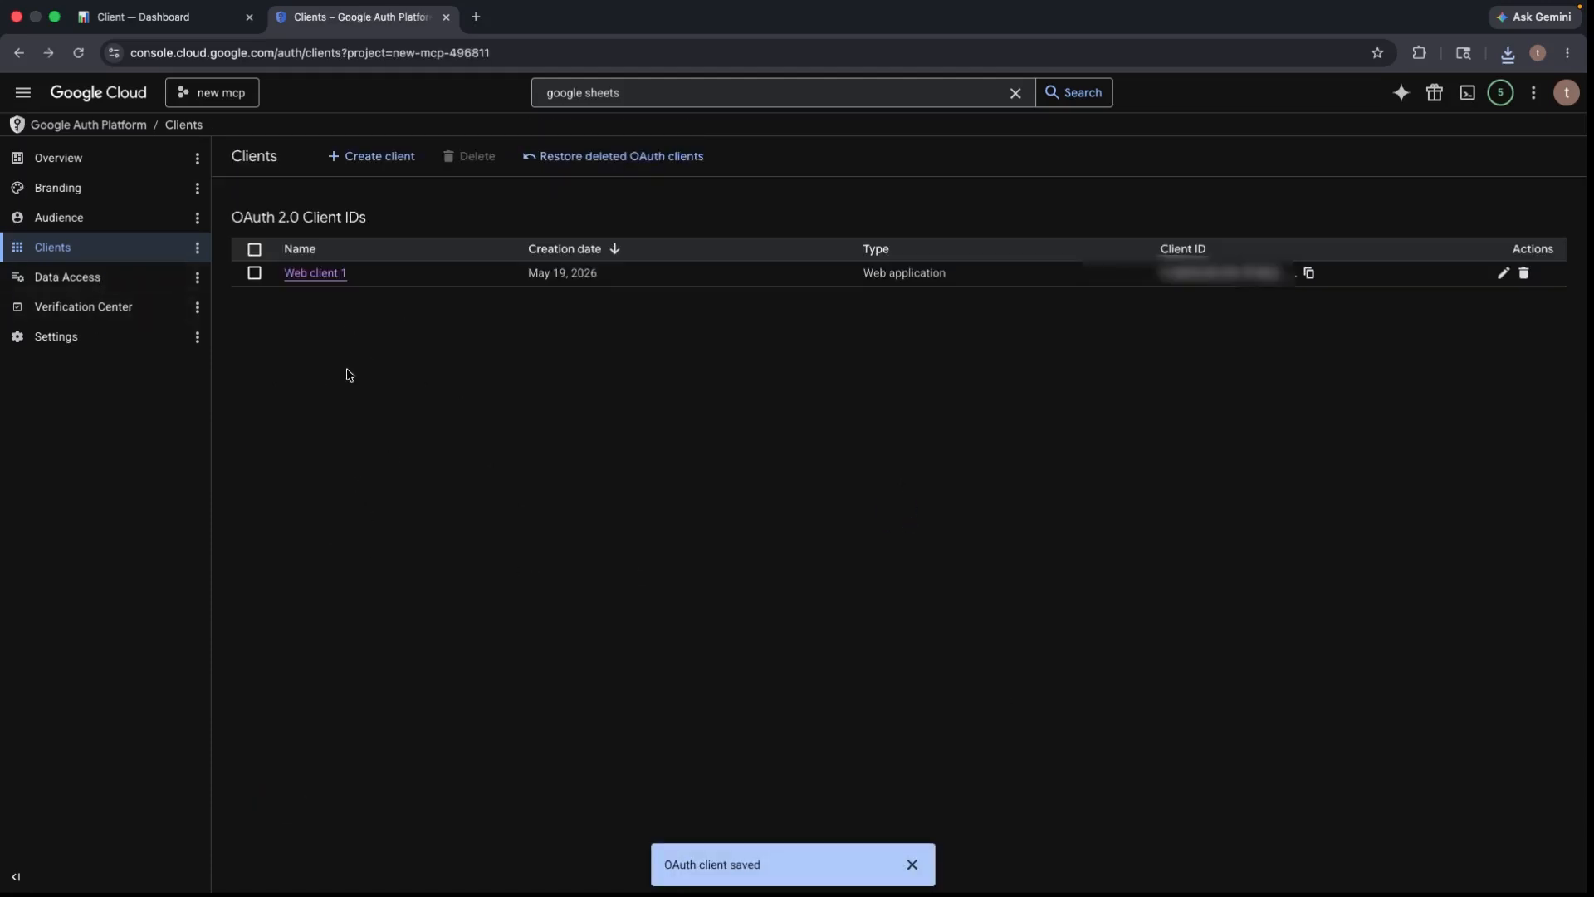
{"action": "left_click", "coordinate": [76, 282]}
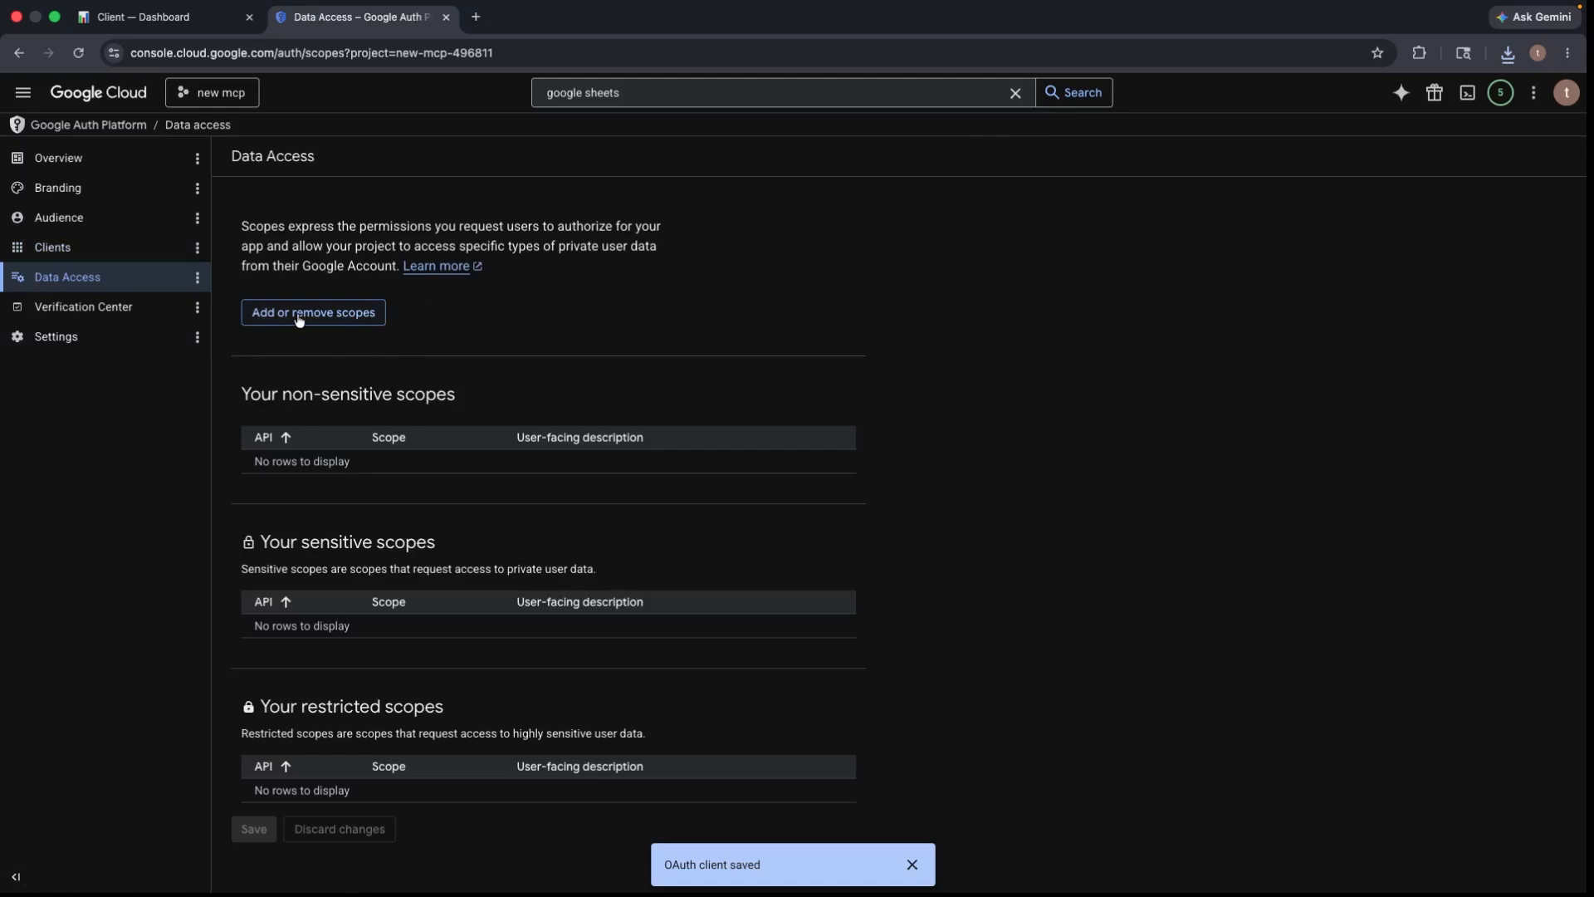
{"action": "left_click", "coordinate": [299, 320]}
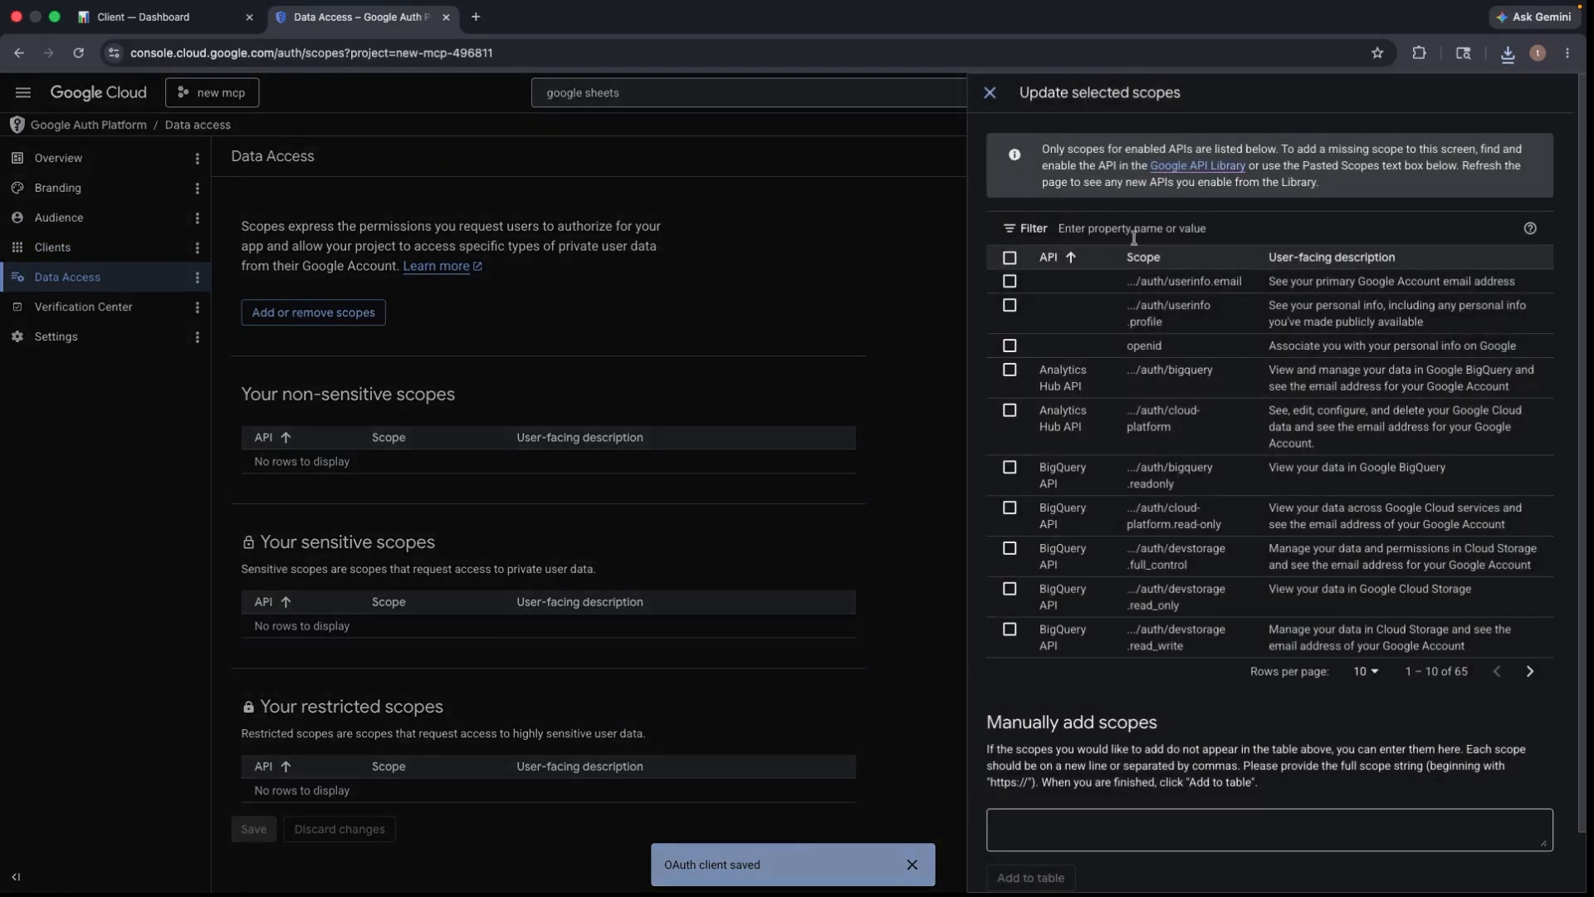
- Filter the scope picker by 'openid' copied from the portal guide and tick the openid scope
{"action": "left_click", "coordinate": [1128, 230]}
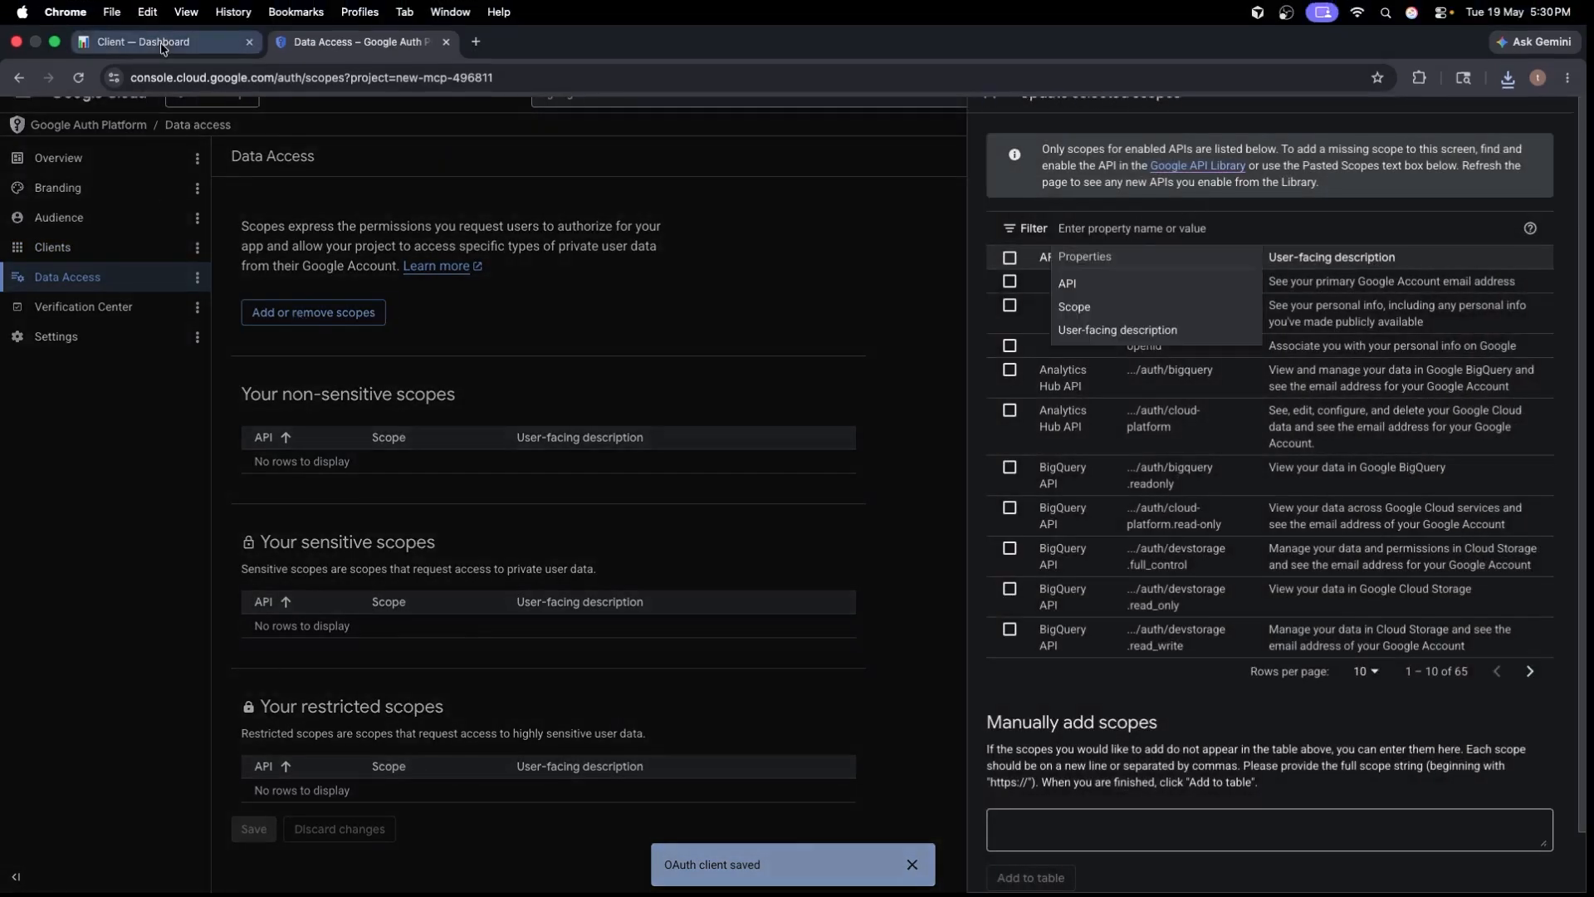
{"action": "left_click", "coordinate": [166, 44]}
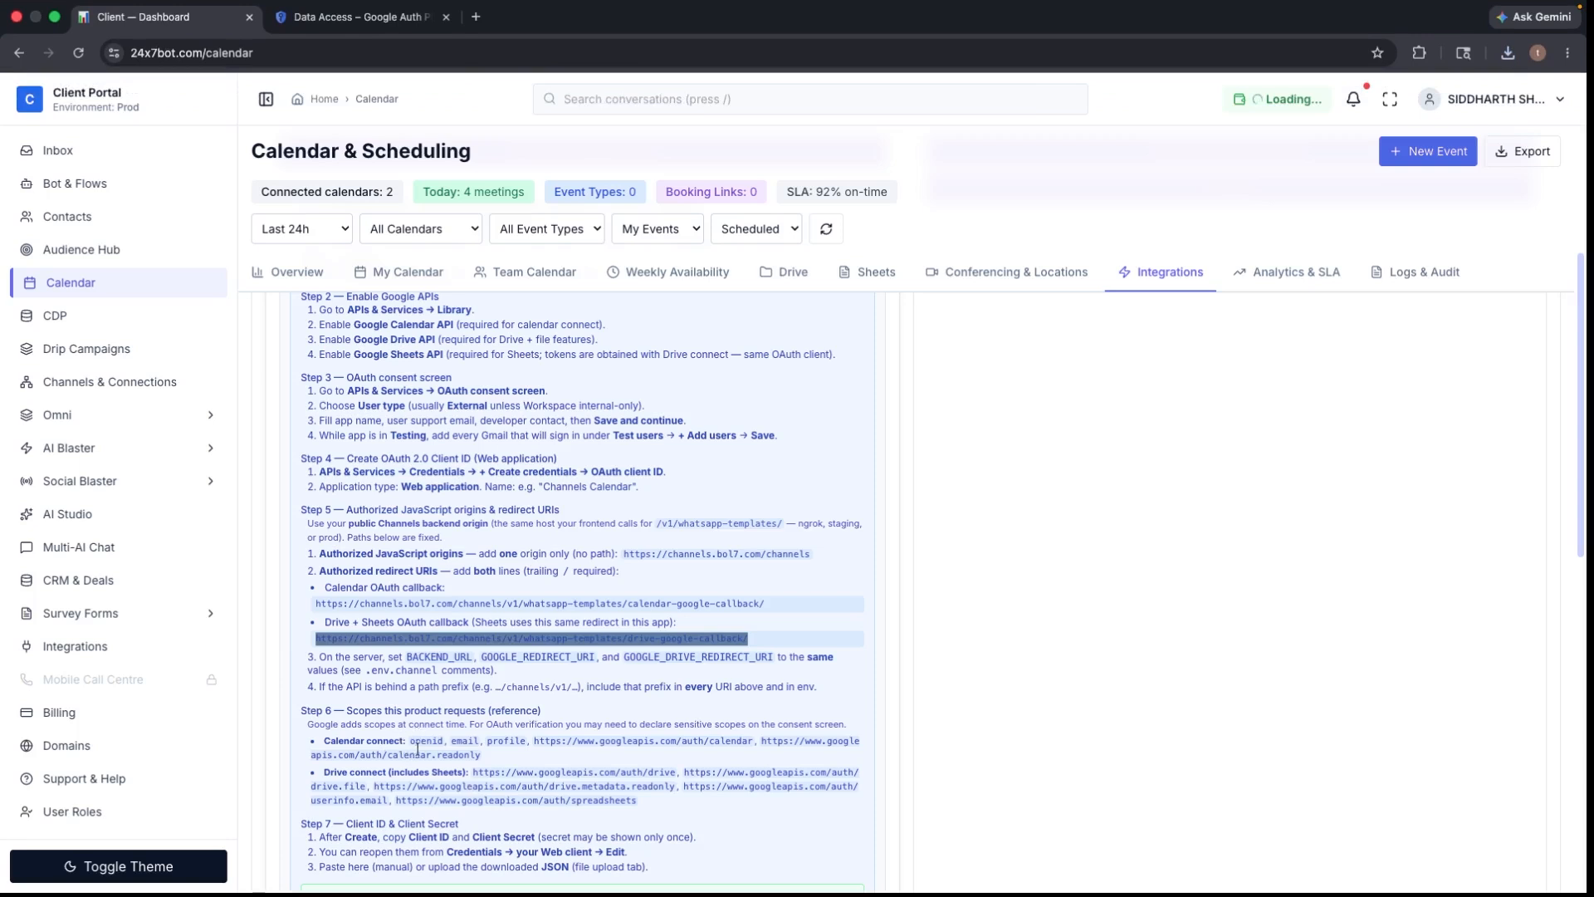
{"action": "left_click_drag", "start_coordinate": [416, 741], "coordinate": [384, 736]}
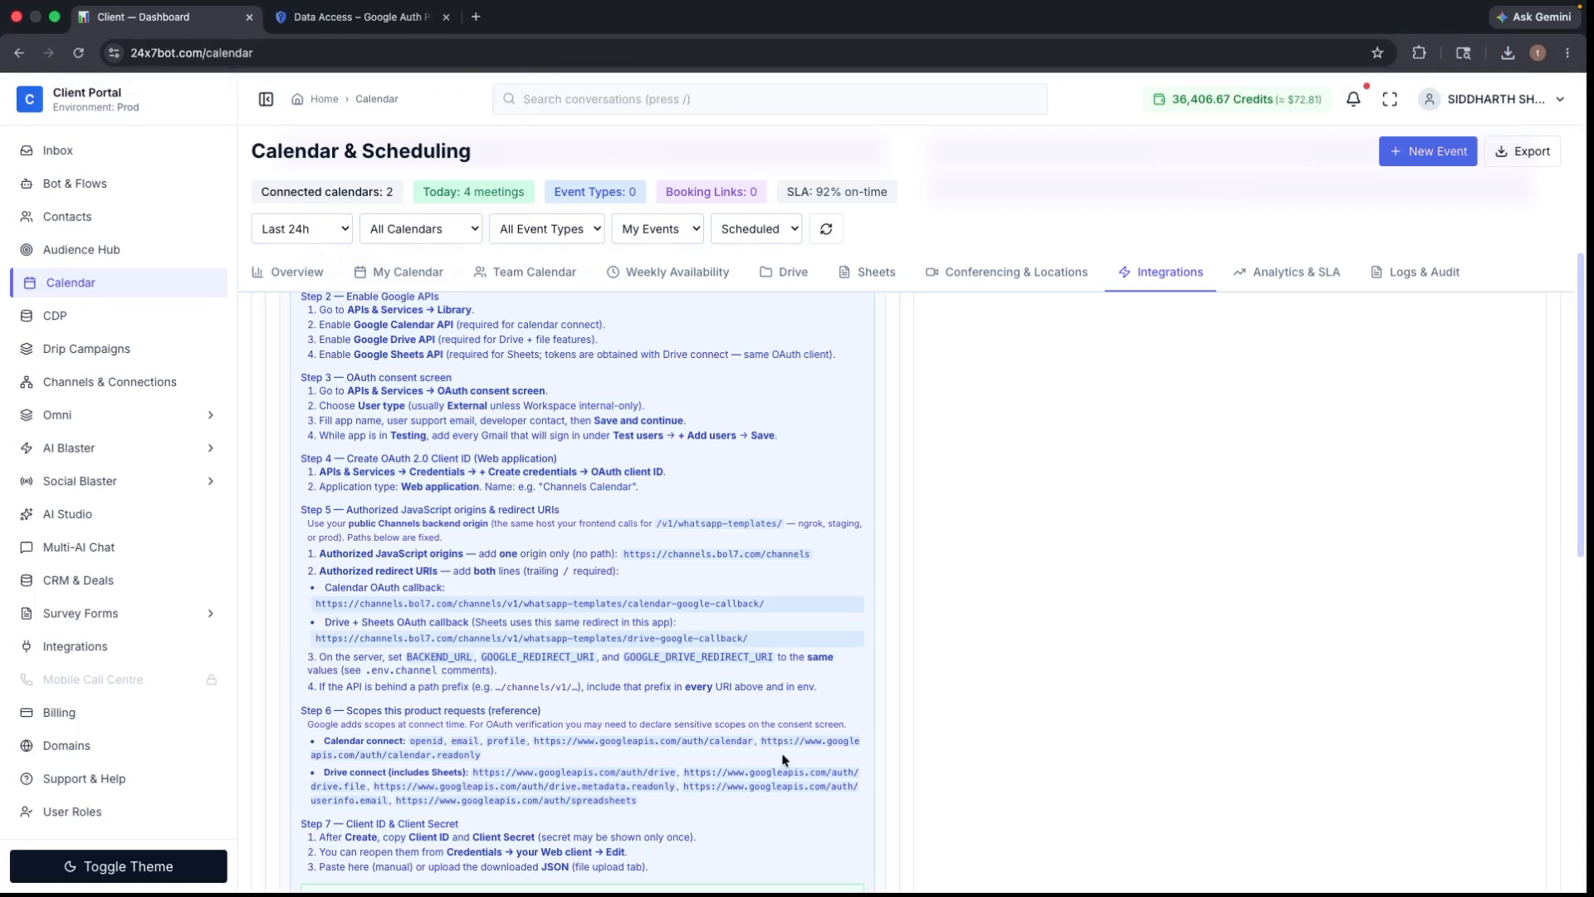
{"action": "left_click_drag", "start_coordinate": [412, 741], "coordinate": [435, 744]}
{"action": "right_click", "coordinate": [443, 743]}
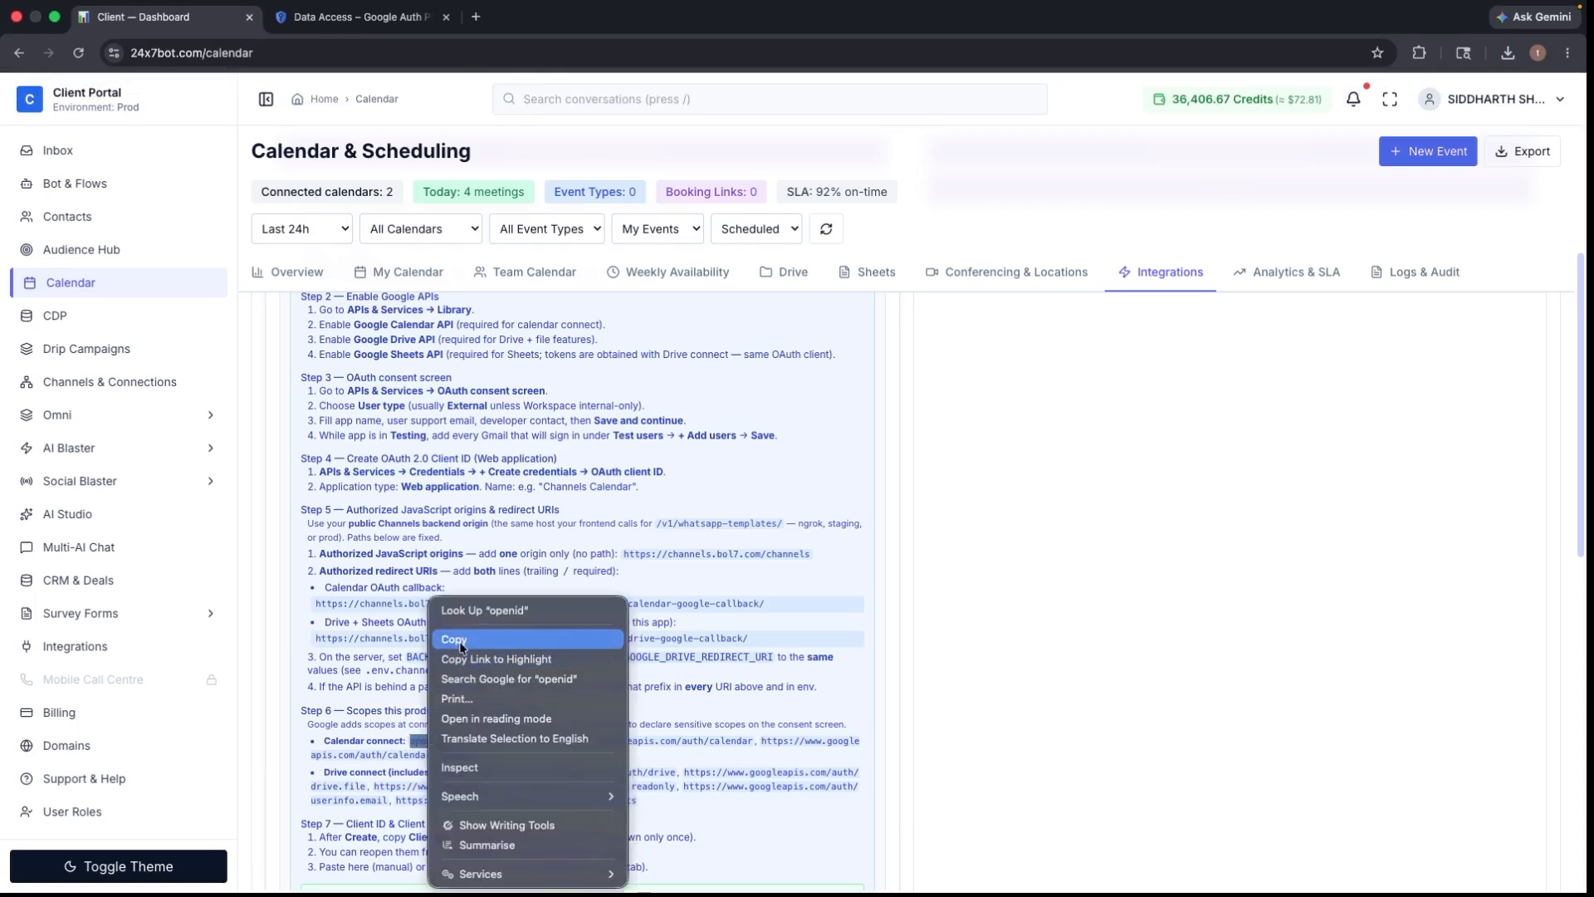
{"action": "left_click", "coordinate": [463, 643]}
{"action": "left_click", "coordinate": [343, 18]}
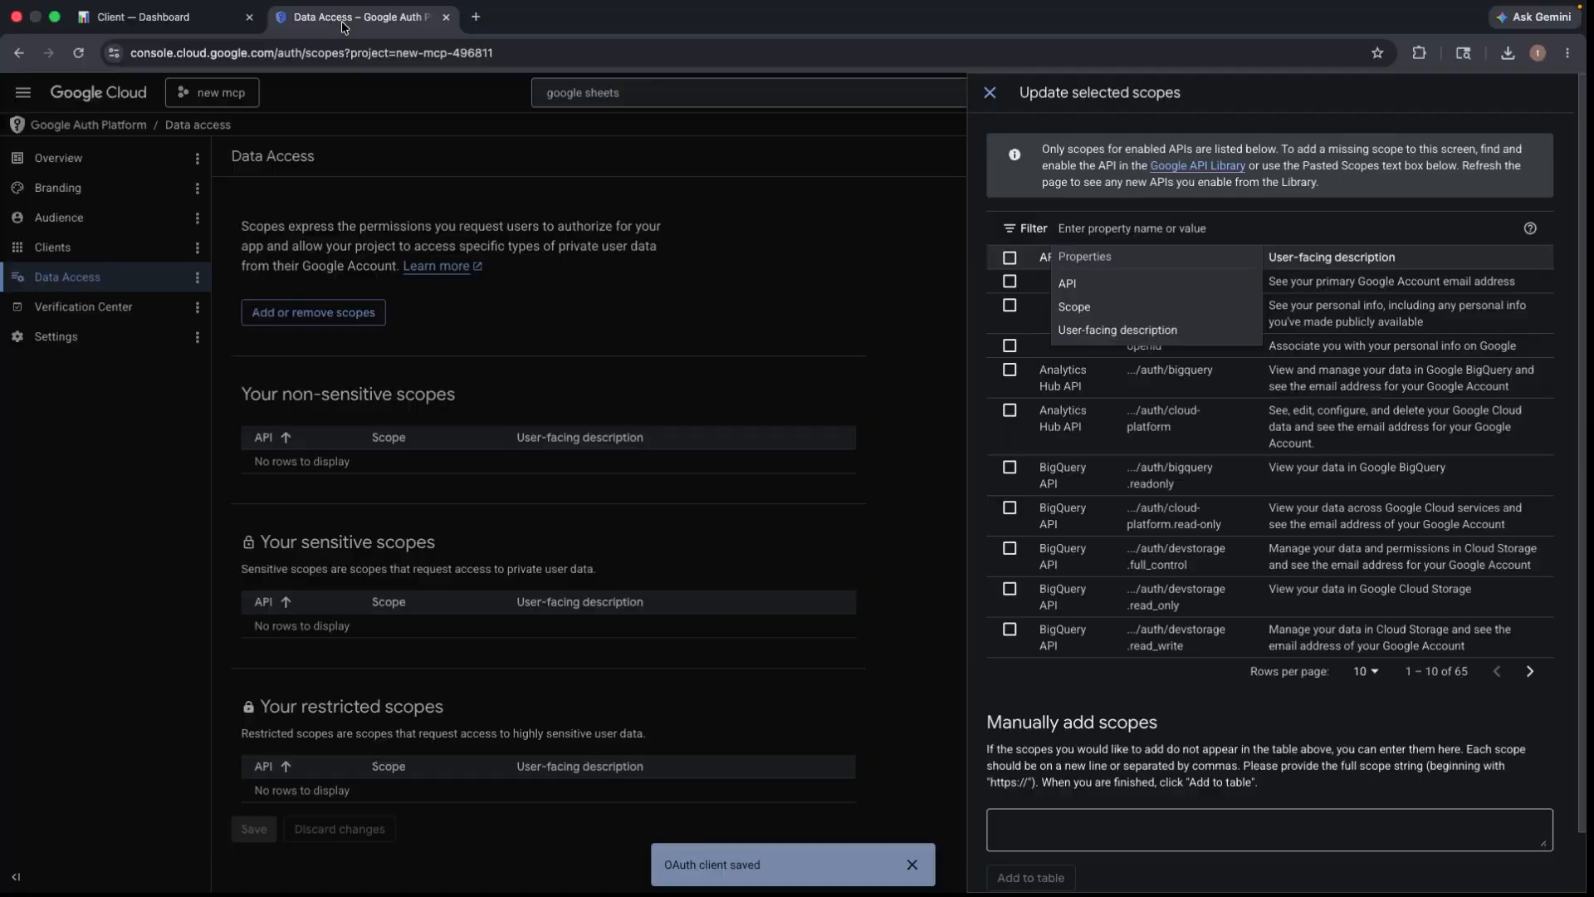
{"action": "right_click", "coordinate": [1060, 230]}
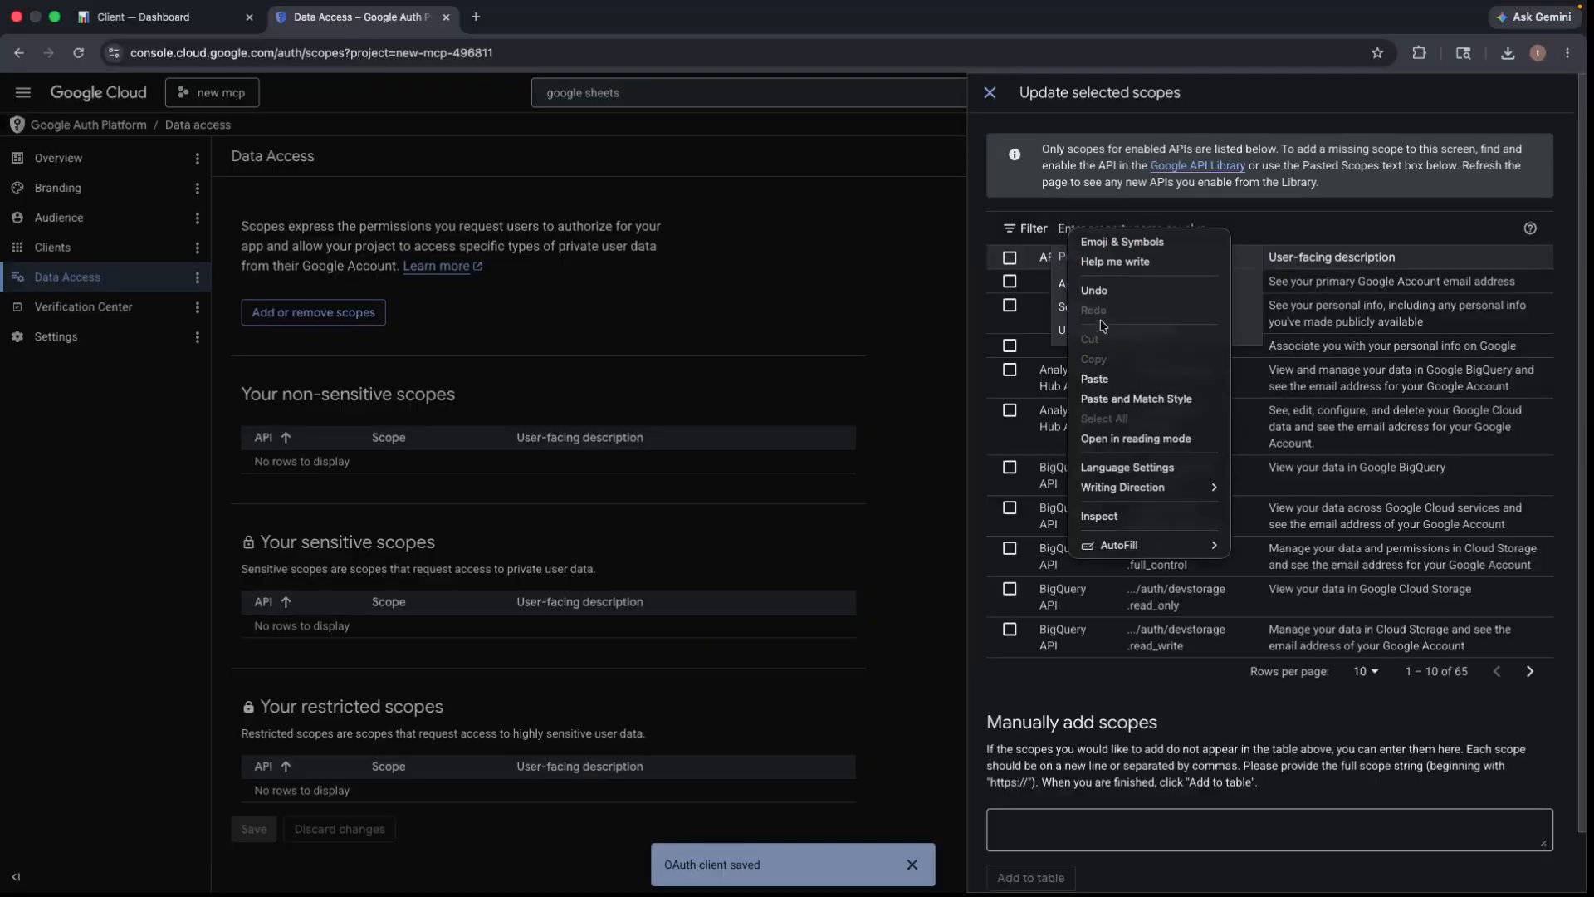
{"action": "left_click", "coordinate": [1081, 371]}
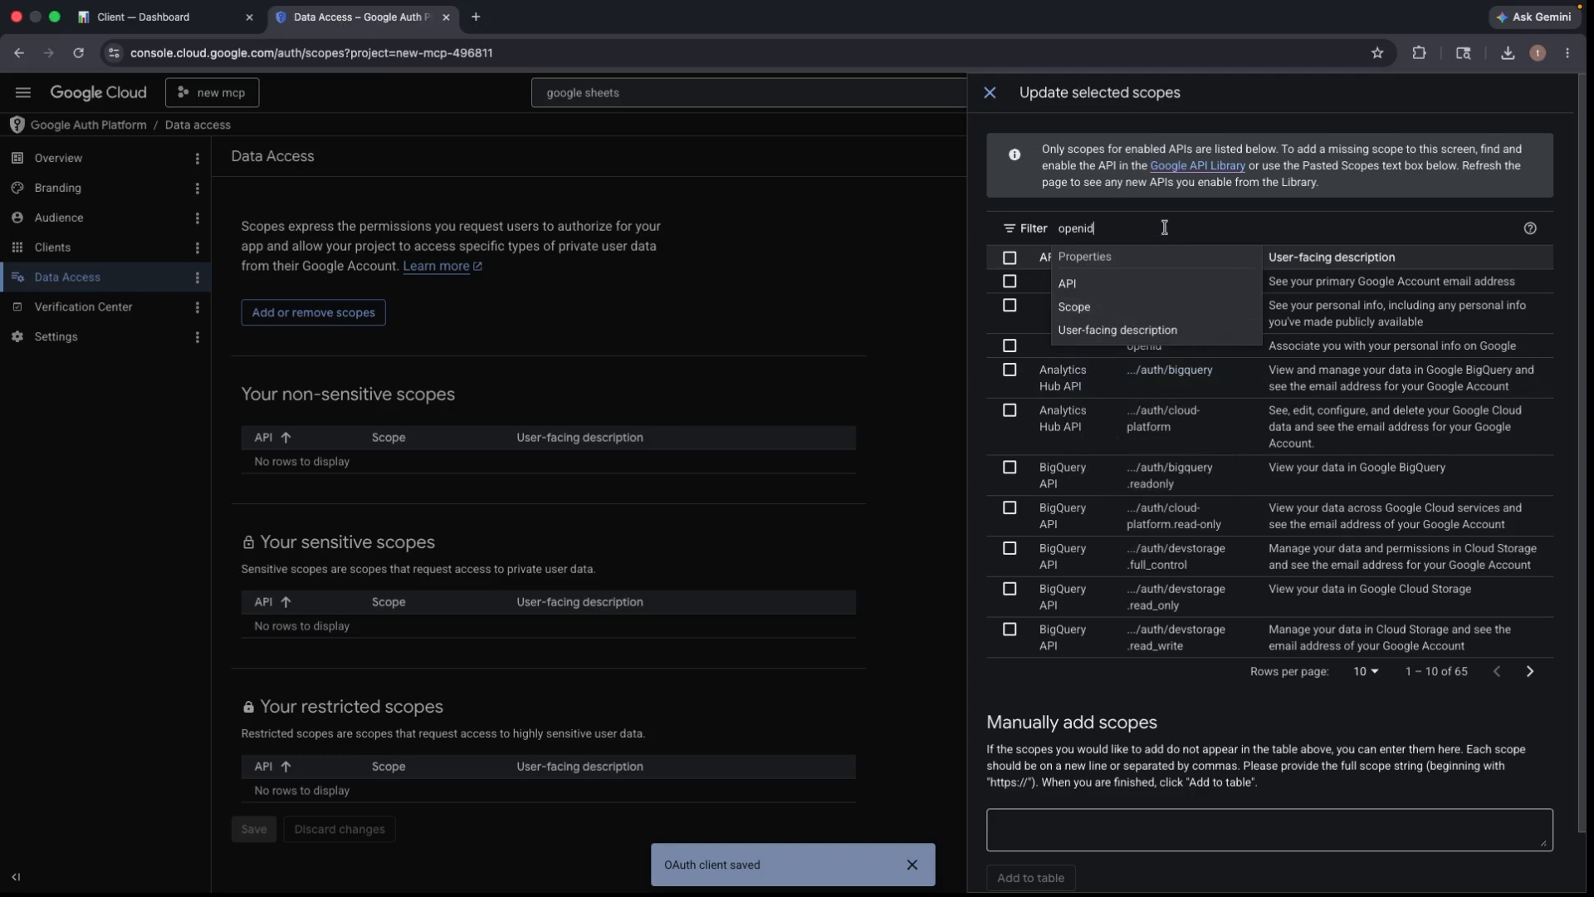
{"action": "key", "text": "Return"}
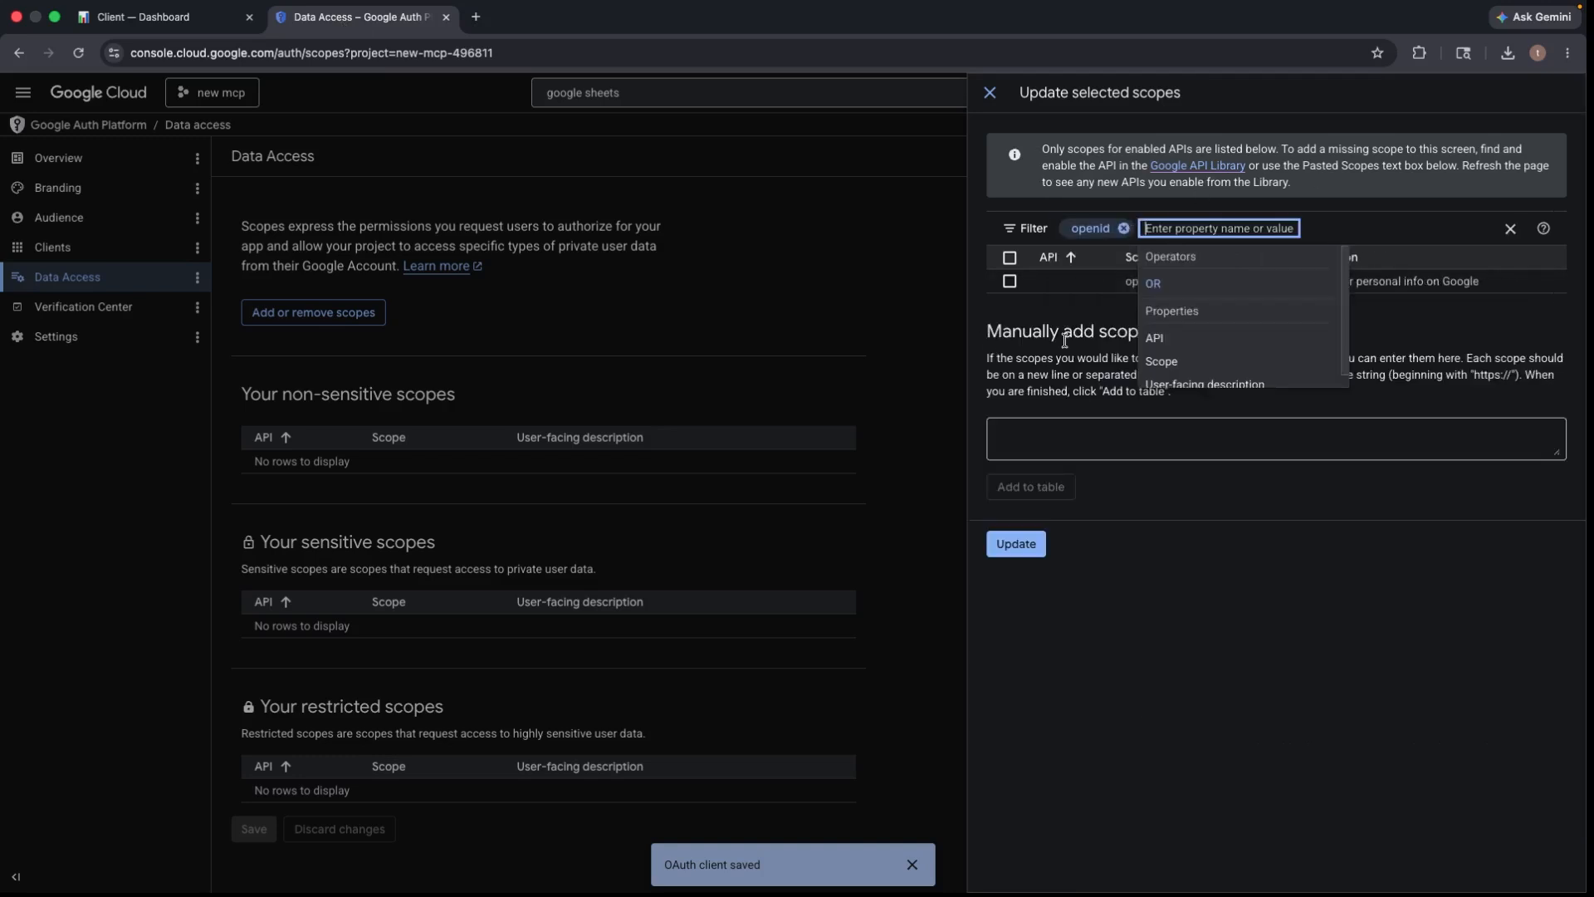
{"action": "left_click", "coordinate": [1010, 282]}
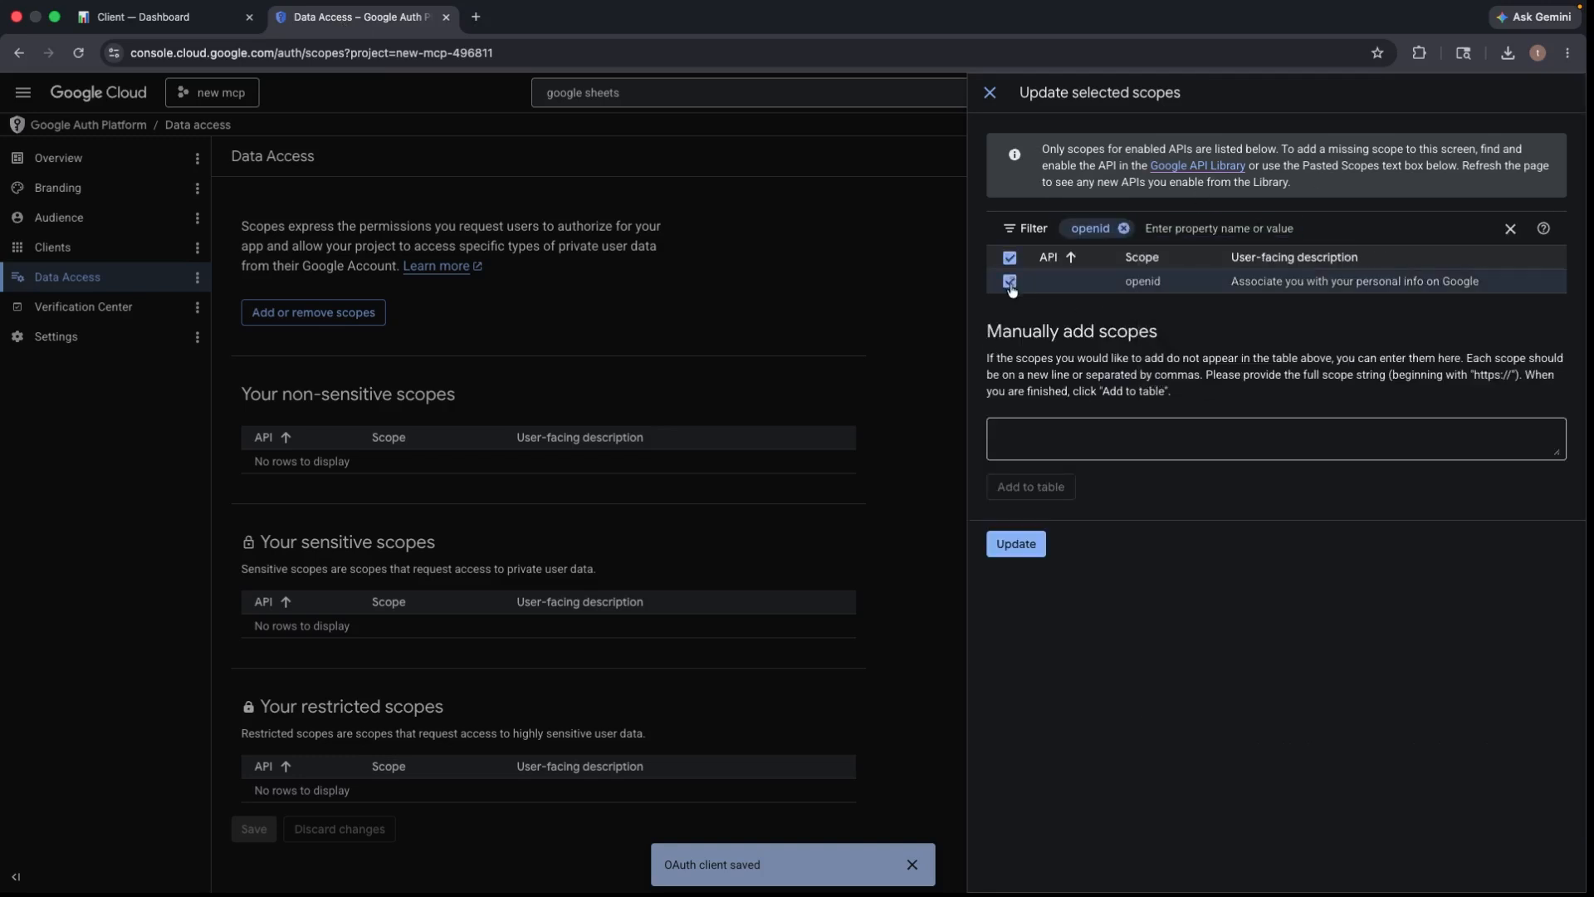
{"action": "left_click", "coordinate": [1124, 229]}
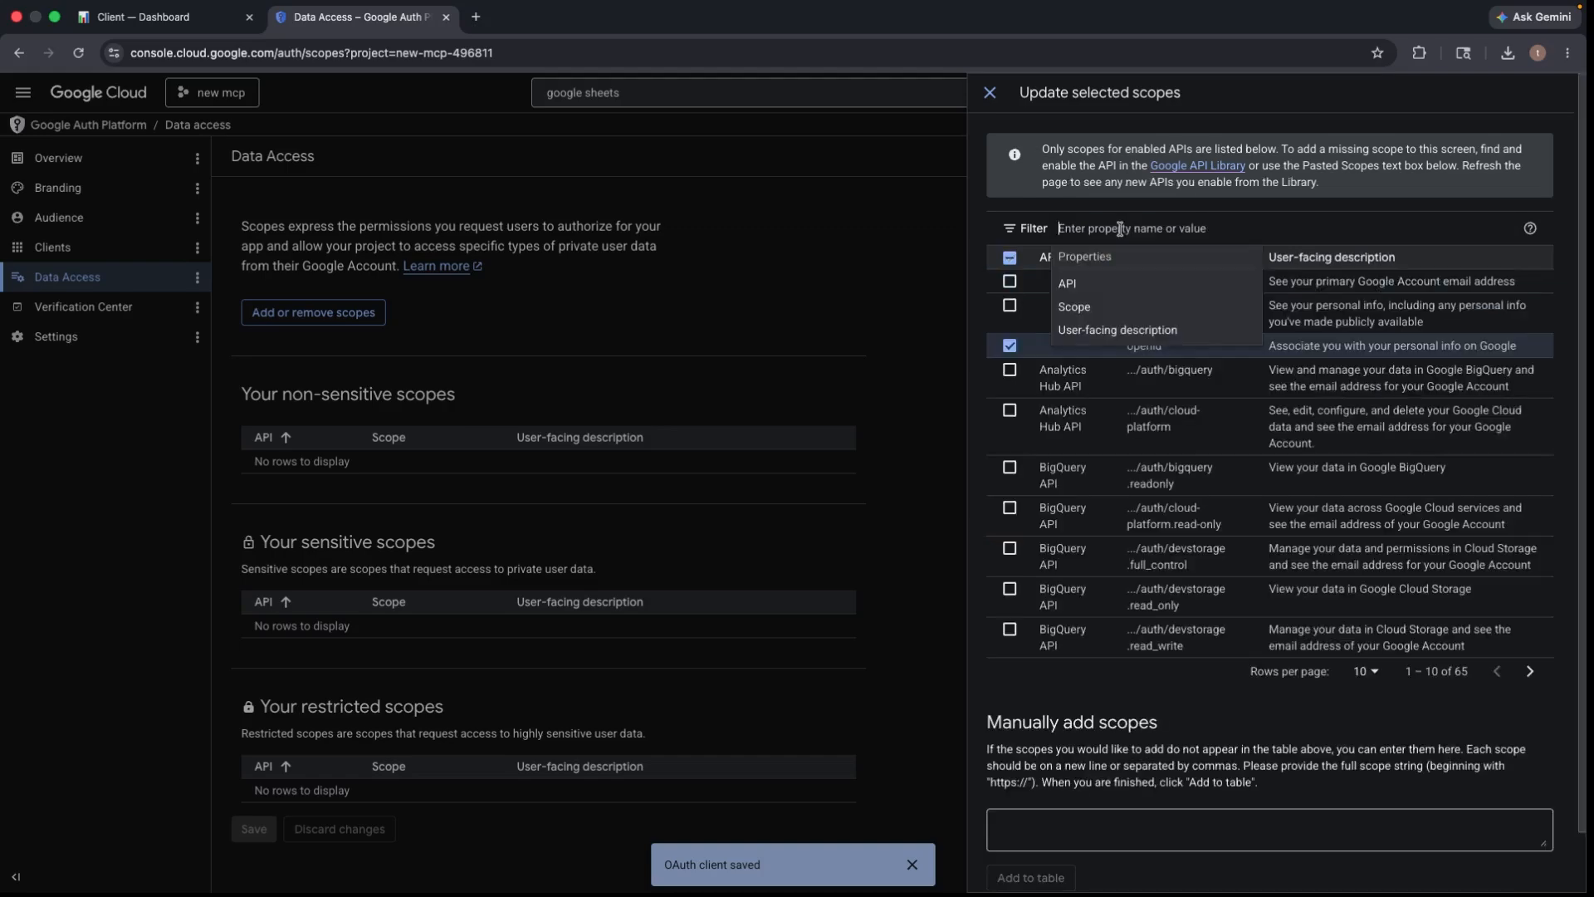
- Filter the scopes by 'email' copied from the portal guide, then close the picker without updating
{"action": "left_click", "coordinate": [158, 16]}
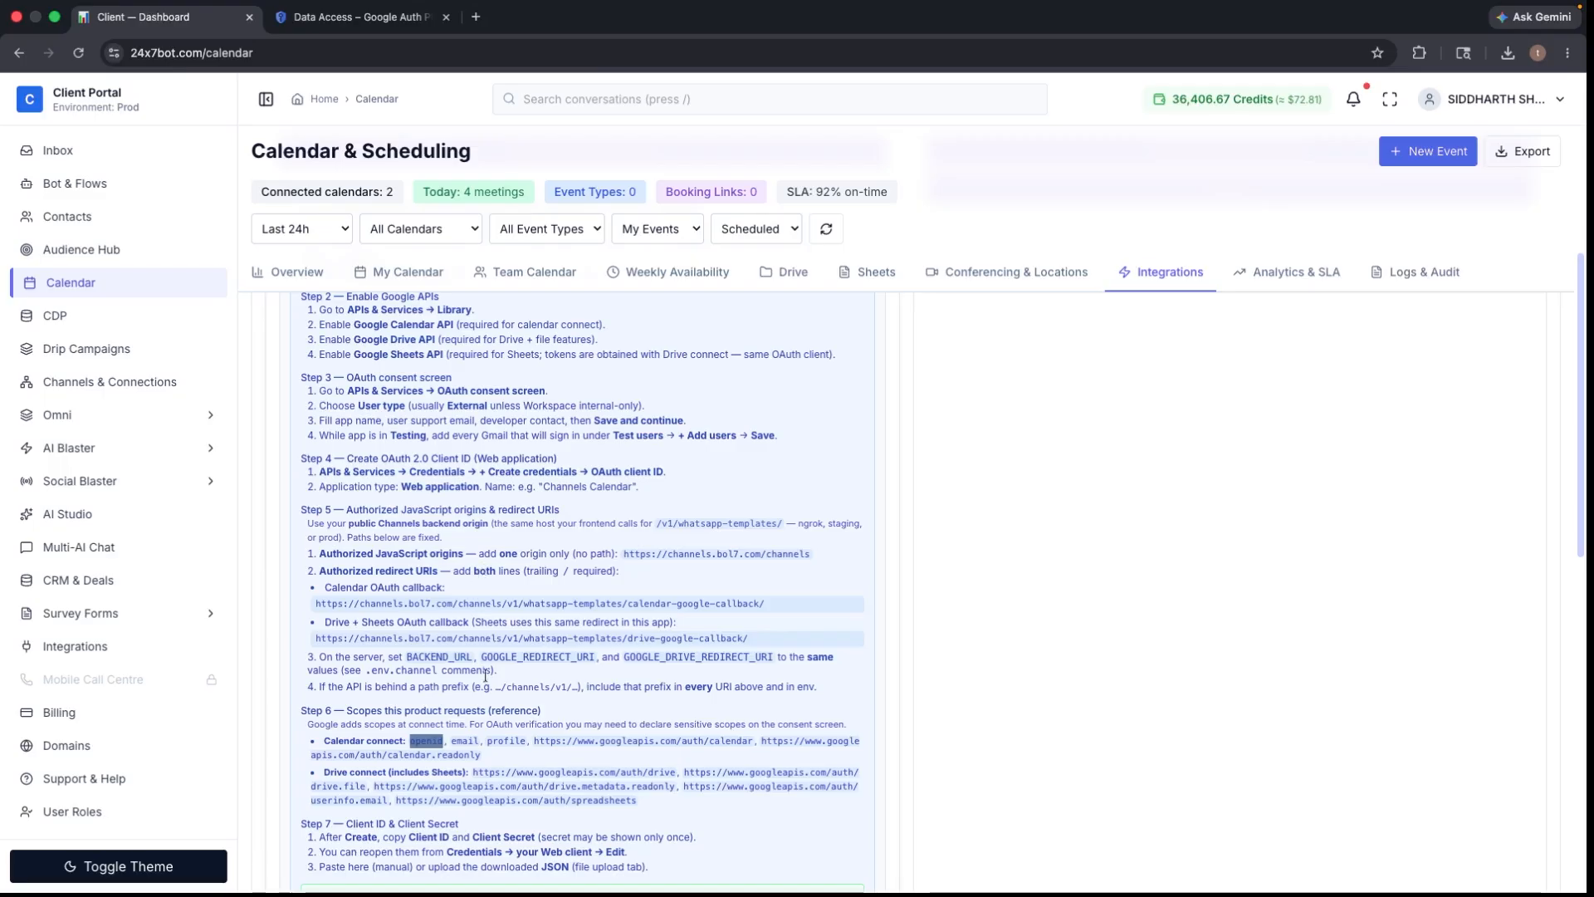
{"action": "left_click_drag", "start_coordinate": [452, 739], "coordinate": [484, 739]}
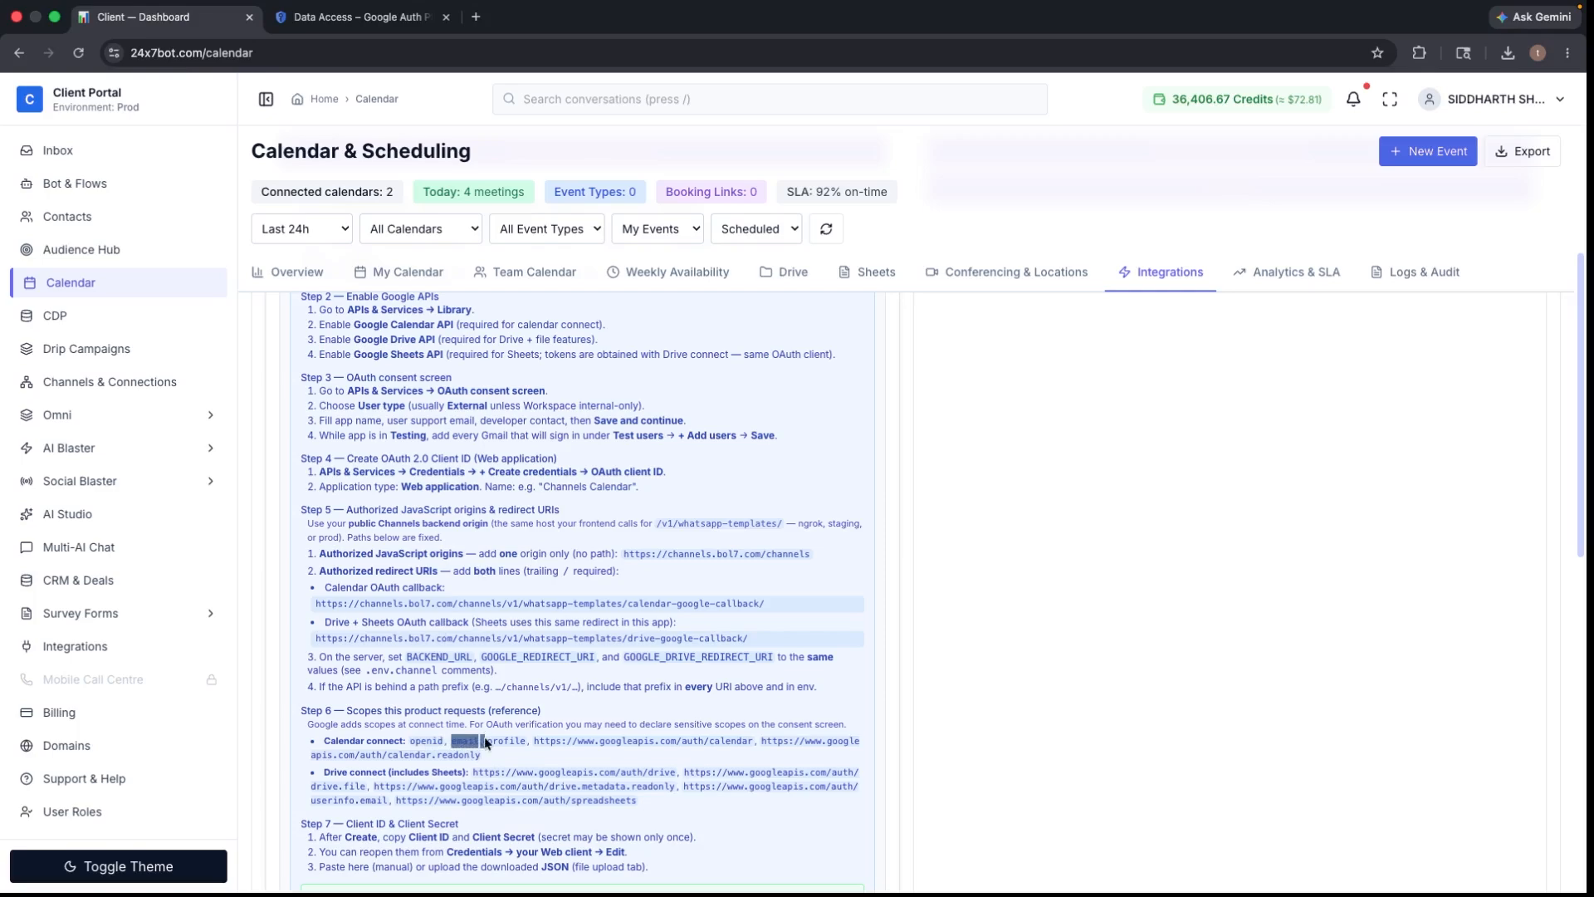
{"action": "right_click", "coordinate": [481, 739]}
{"action": "left_click", "coordinate": [498, 638]}
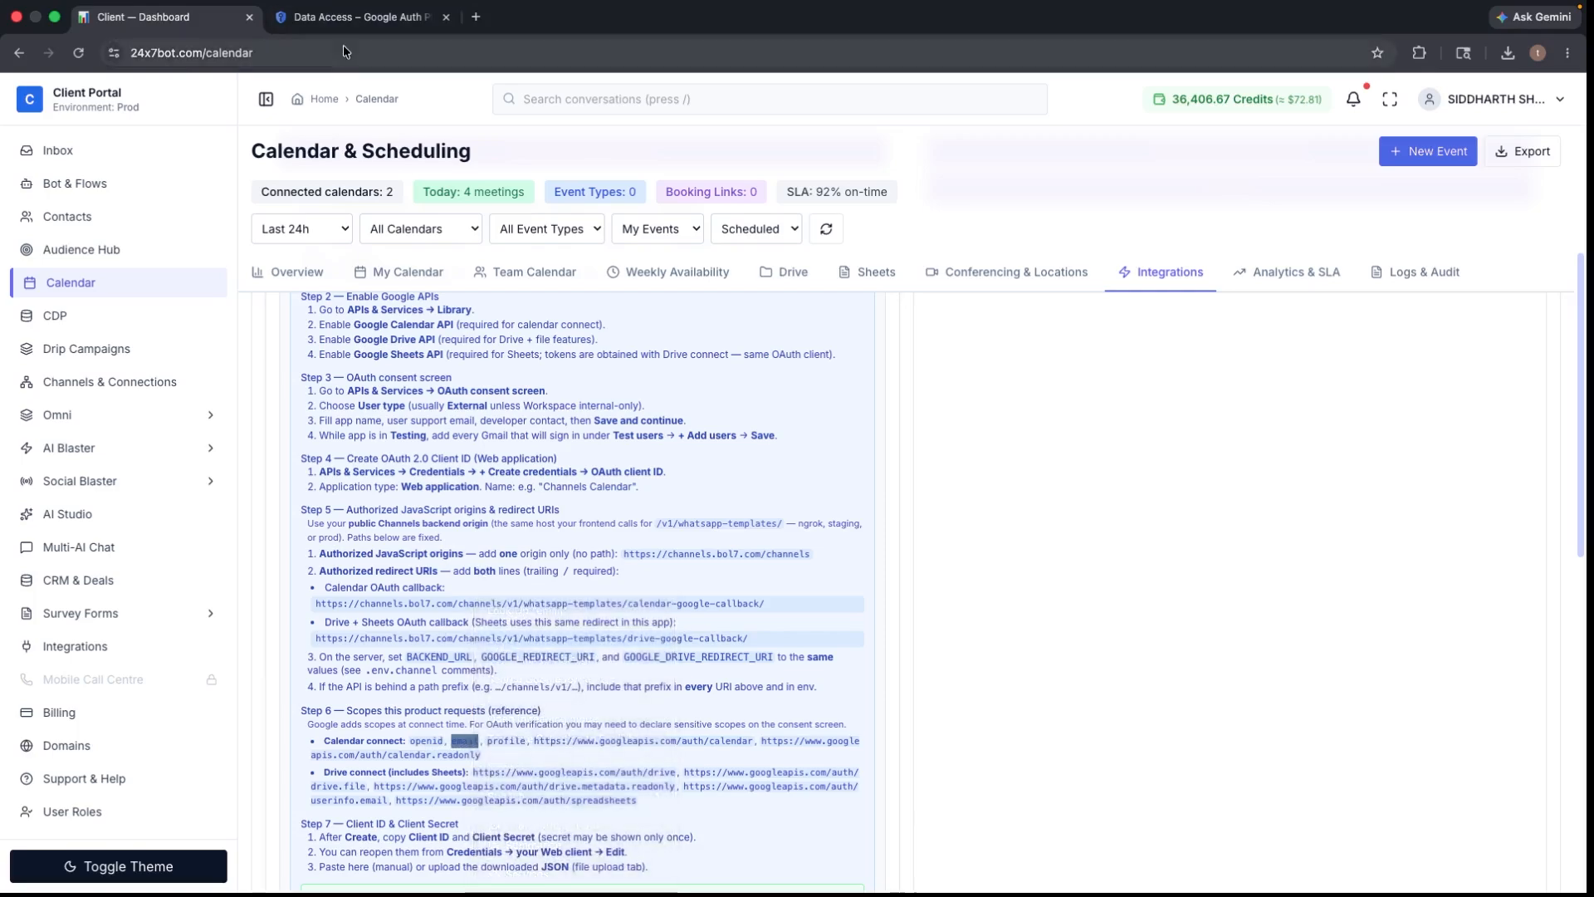
{"action": "left_click", "coordinate": [332, 15]}
{"action": "right_click", "coordinate": [1137, 230]}
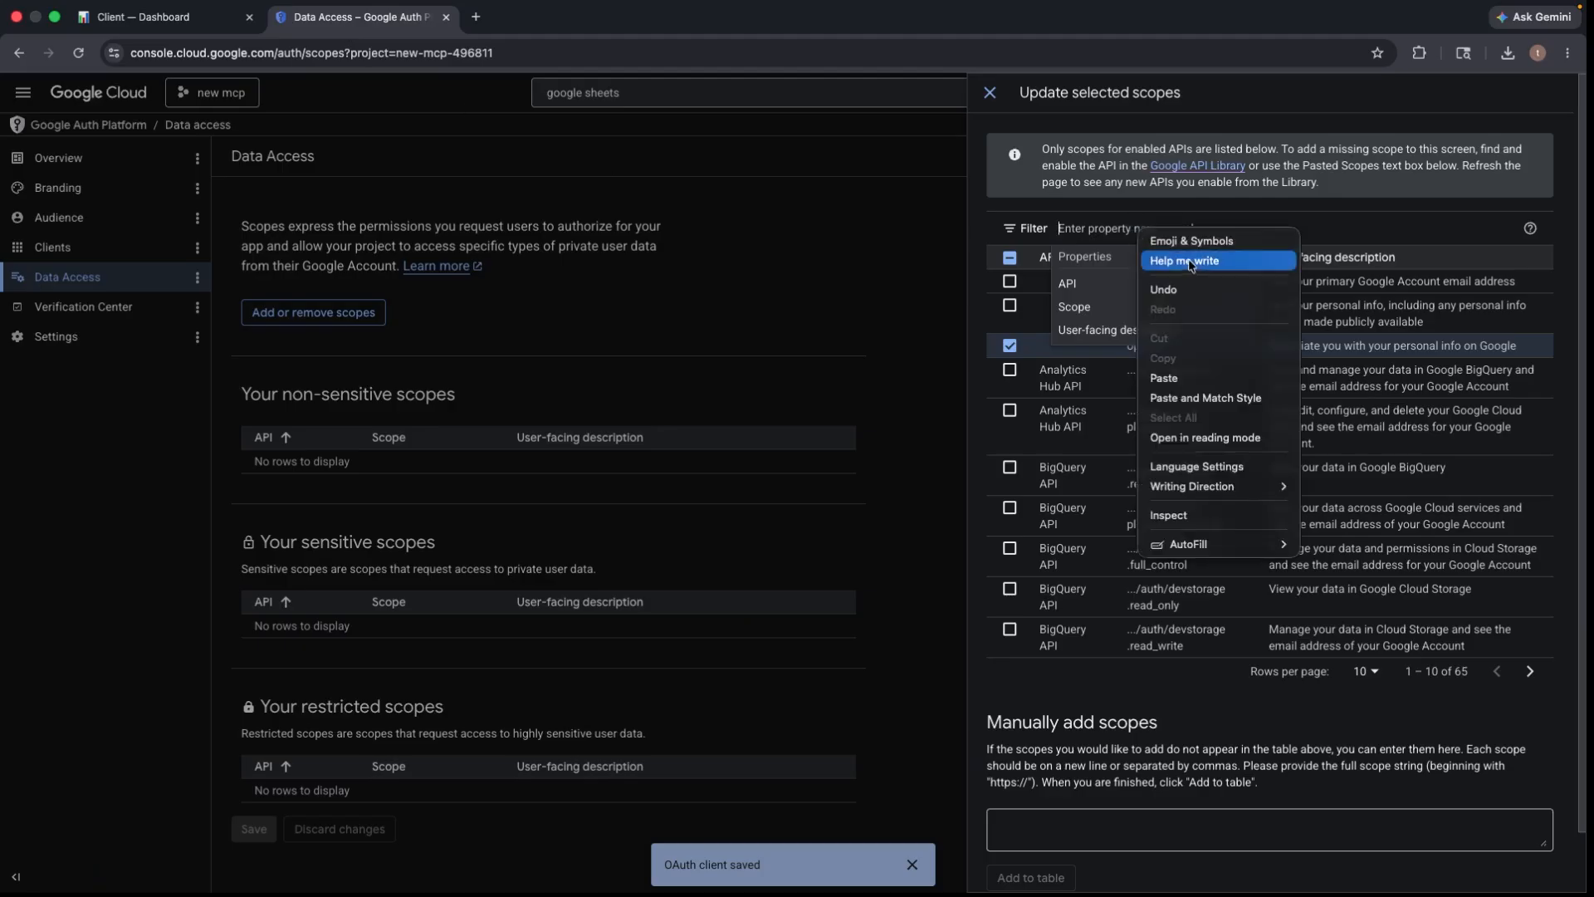
{"action": "left_click", "coordinate": [1165, 378]}
{"action": "key", "text": "Return"}
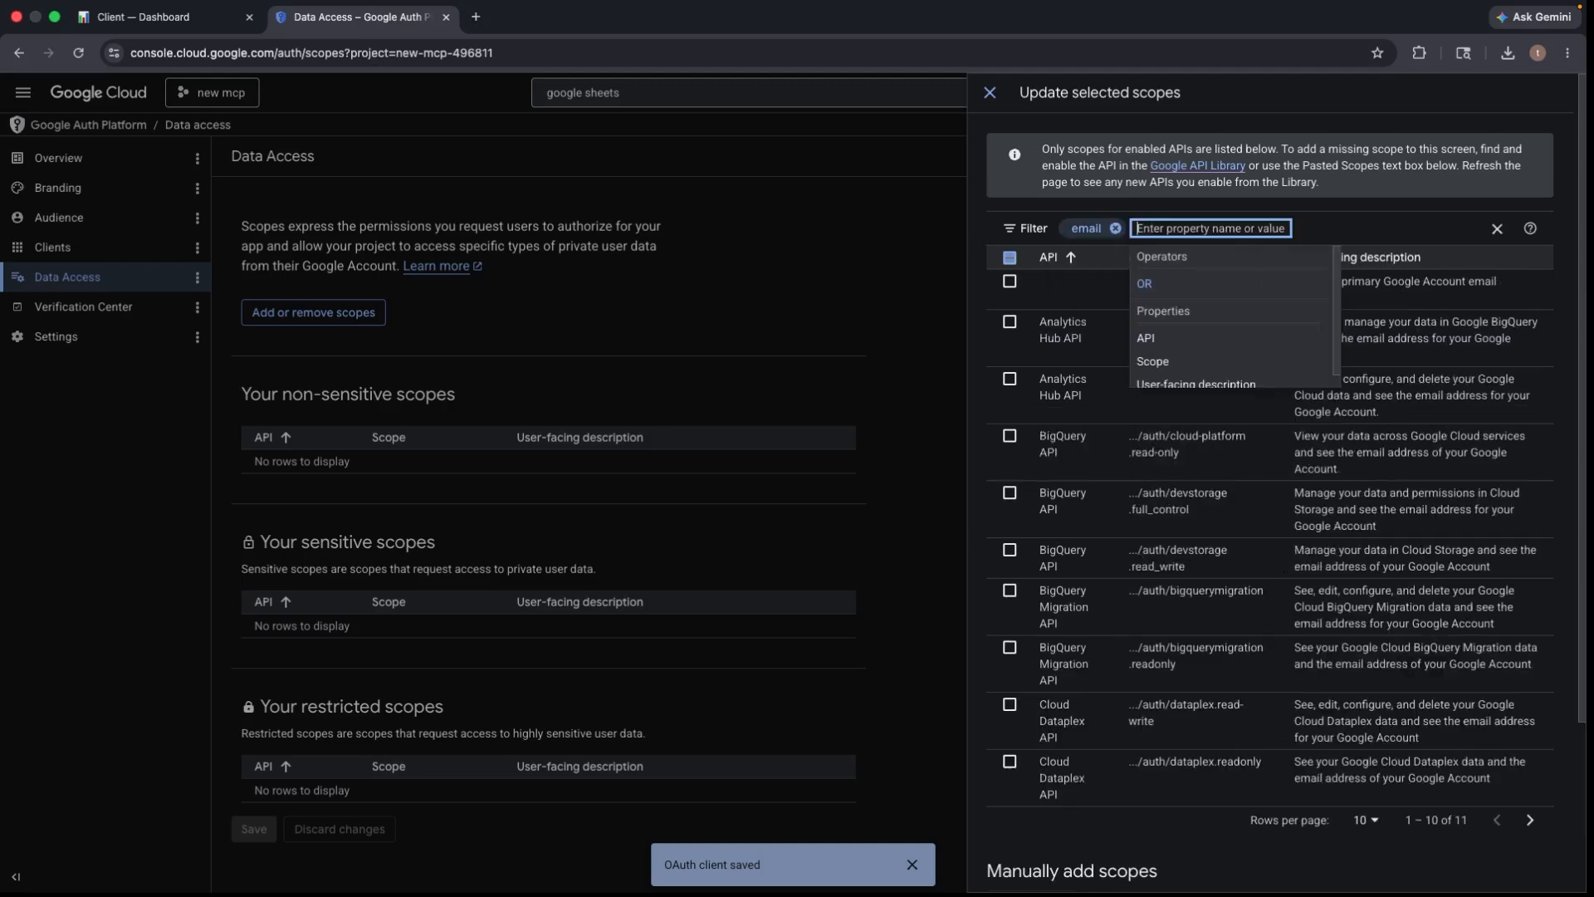
{"action": "left_click", "coordinate": [898, 218]}
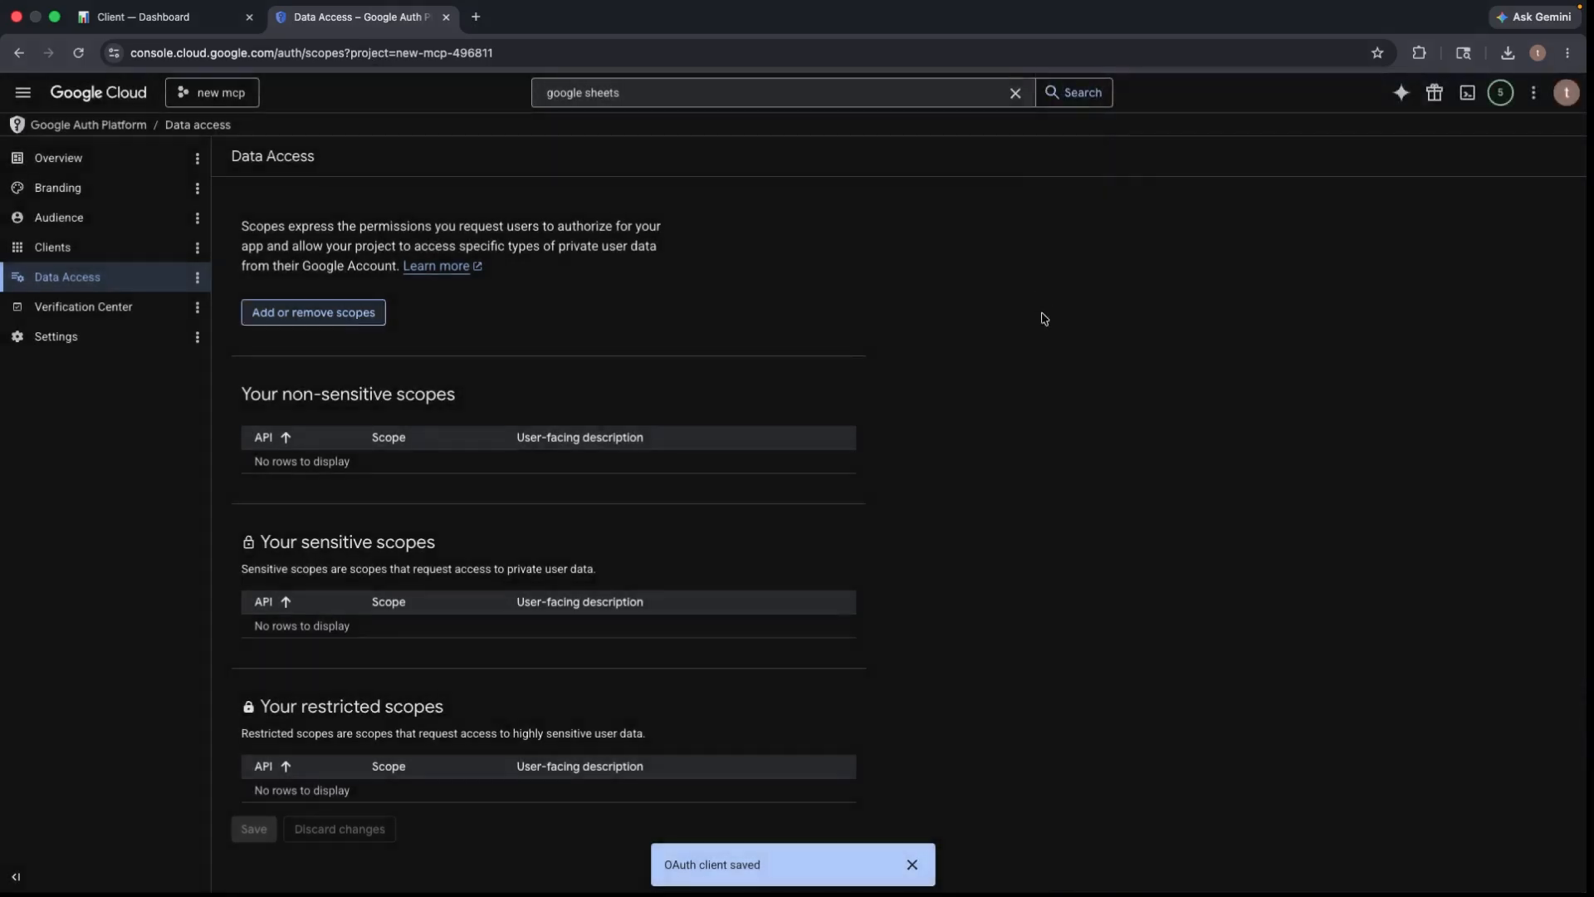
- Reopen the scope picker, filter by 'email' and tick the userinfo.email scope
{"action": "left_click", "coordinate": [329, 313]}
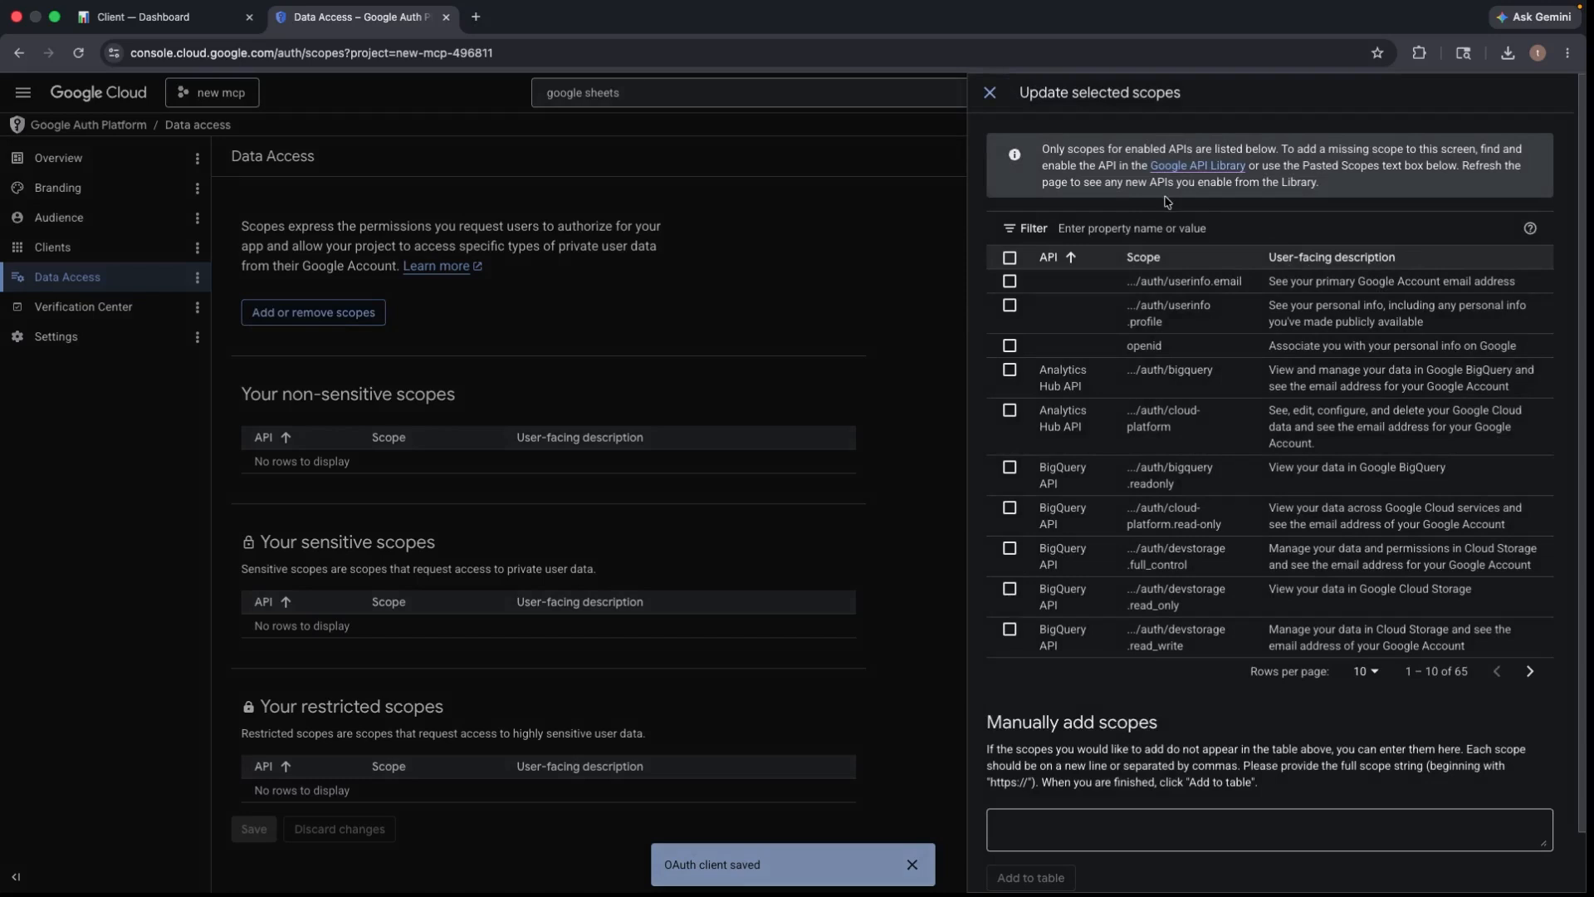
{"action": "left_click", "coordinate": [1145, 226]}
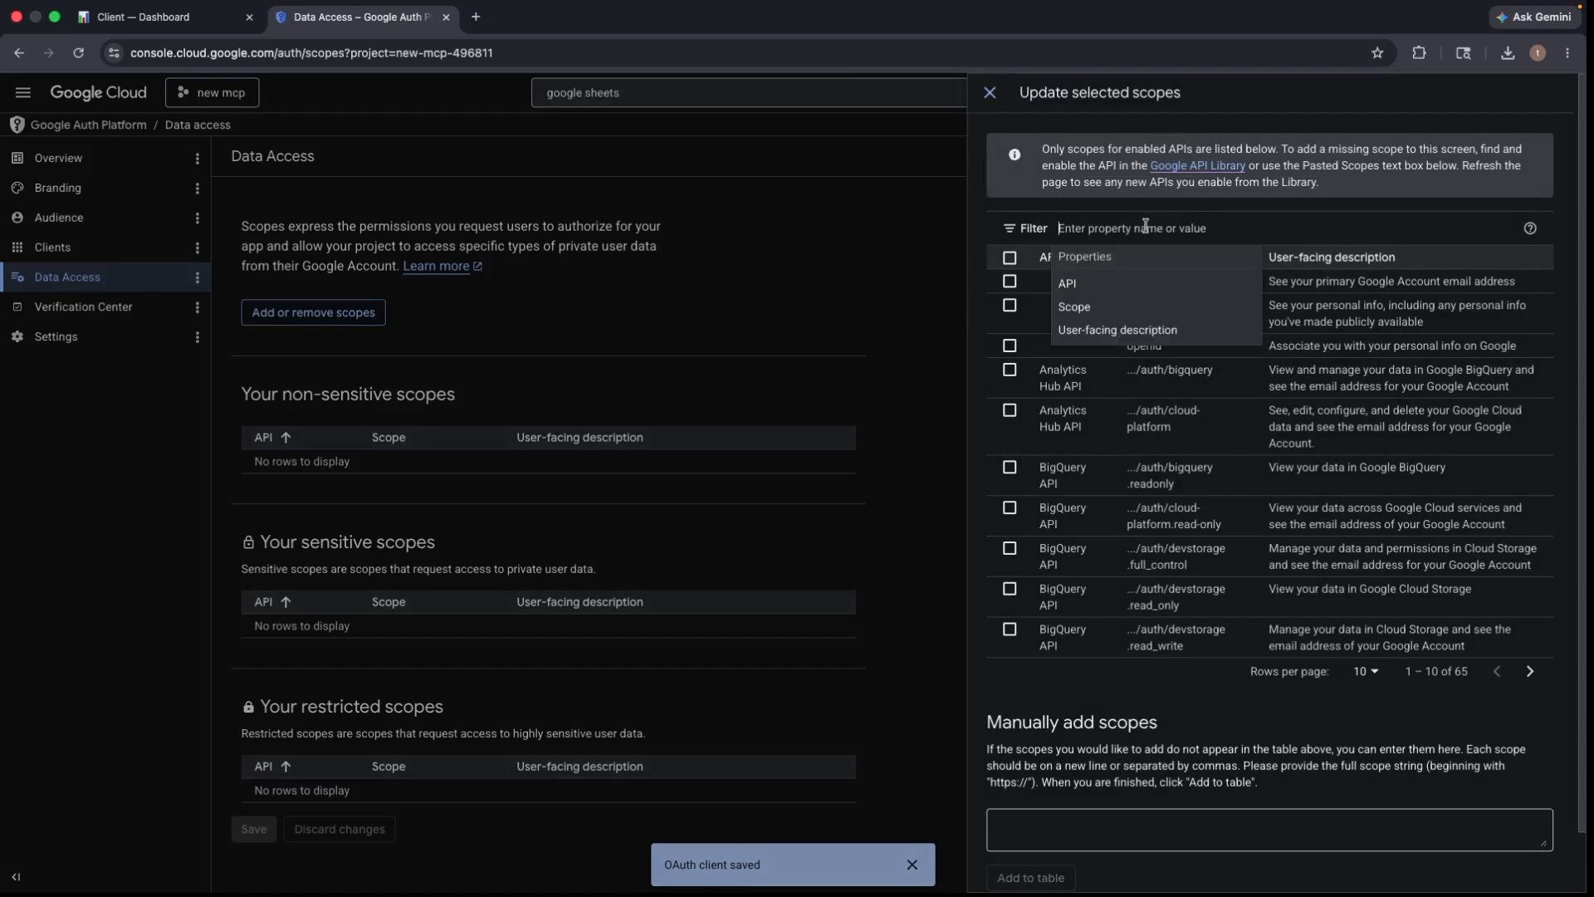
{"action": "right_click", "coordinate": [1144, 224]}
{"action": "left_click", "coordinate": [1164, 375]}
{"action": "key", "text": "Return"}
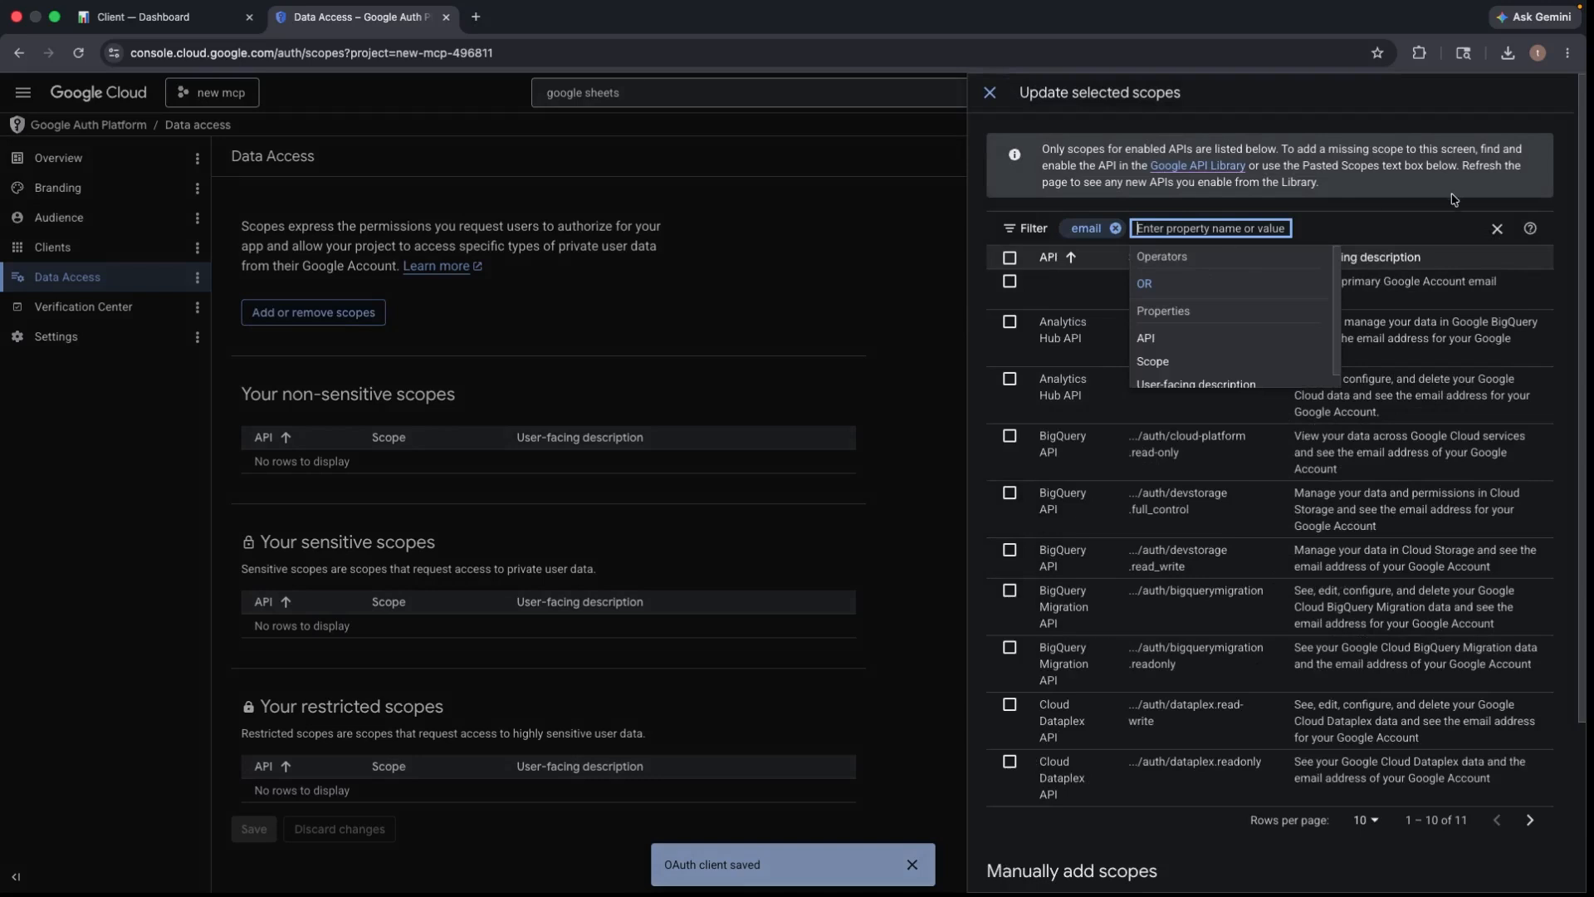
{"action": "left_click", "coordinate": [1024, 285]}
{"action": "left_click", "coordinate": [1022, 285]}
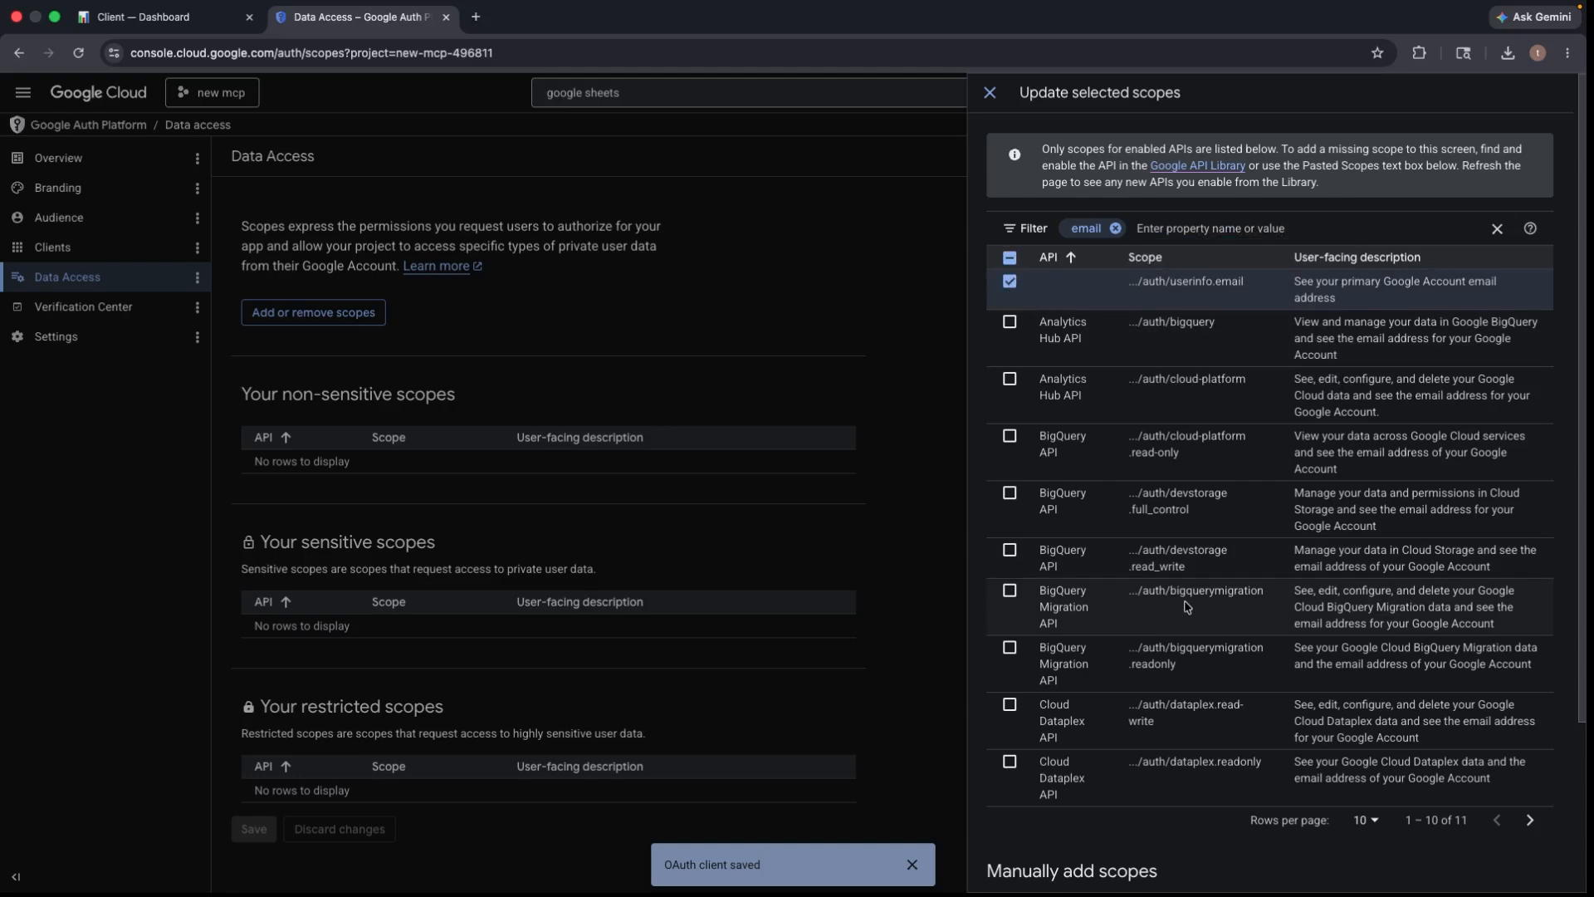
- Clear the email filter, filter by 'op' and tick the openid scope
{"action": "scroll", "coordinate": [1187, 608], "scroll_direction": "down", "scroll_amount": 3}
{"action": "scroll", "coordinate": [1187, 606], "scroll_direction": "up", "scroll_amount": 2}
{"action": "left_click", "coordinate": [1116, 167]}
{"action": "type", "text": "ope"}
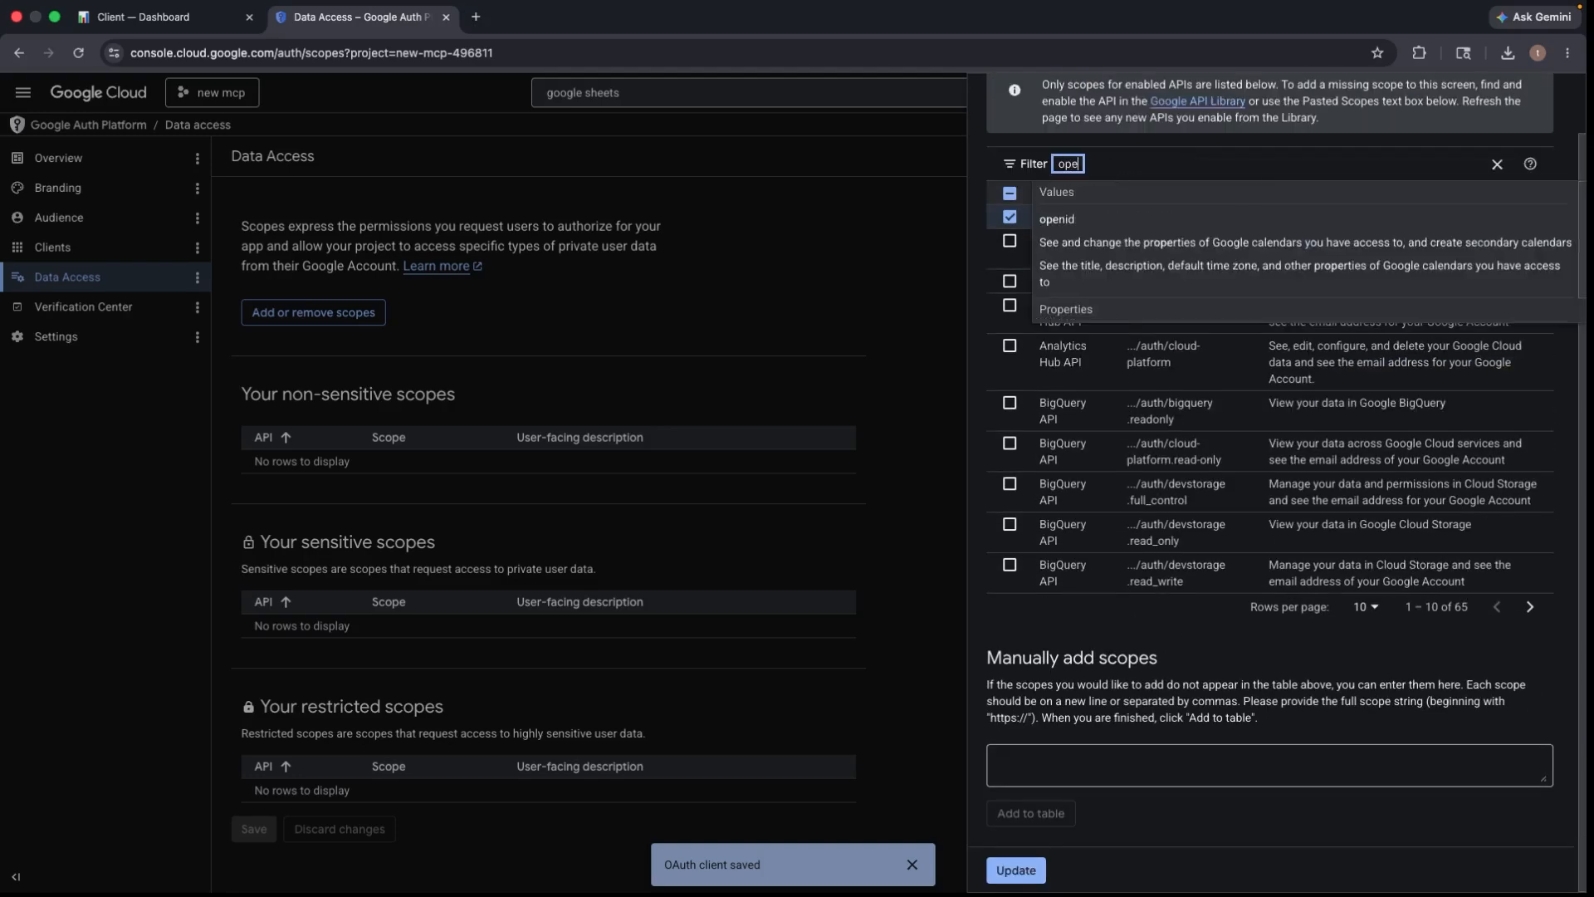
{"action": "key", "text": "Return"}
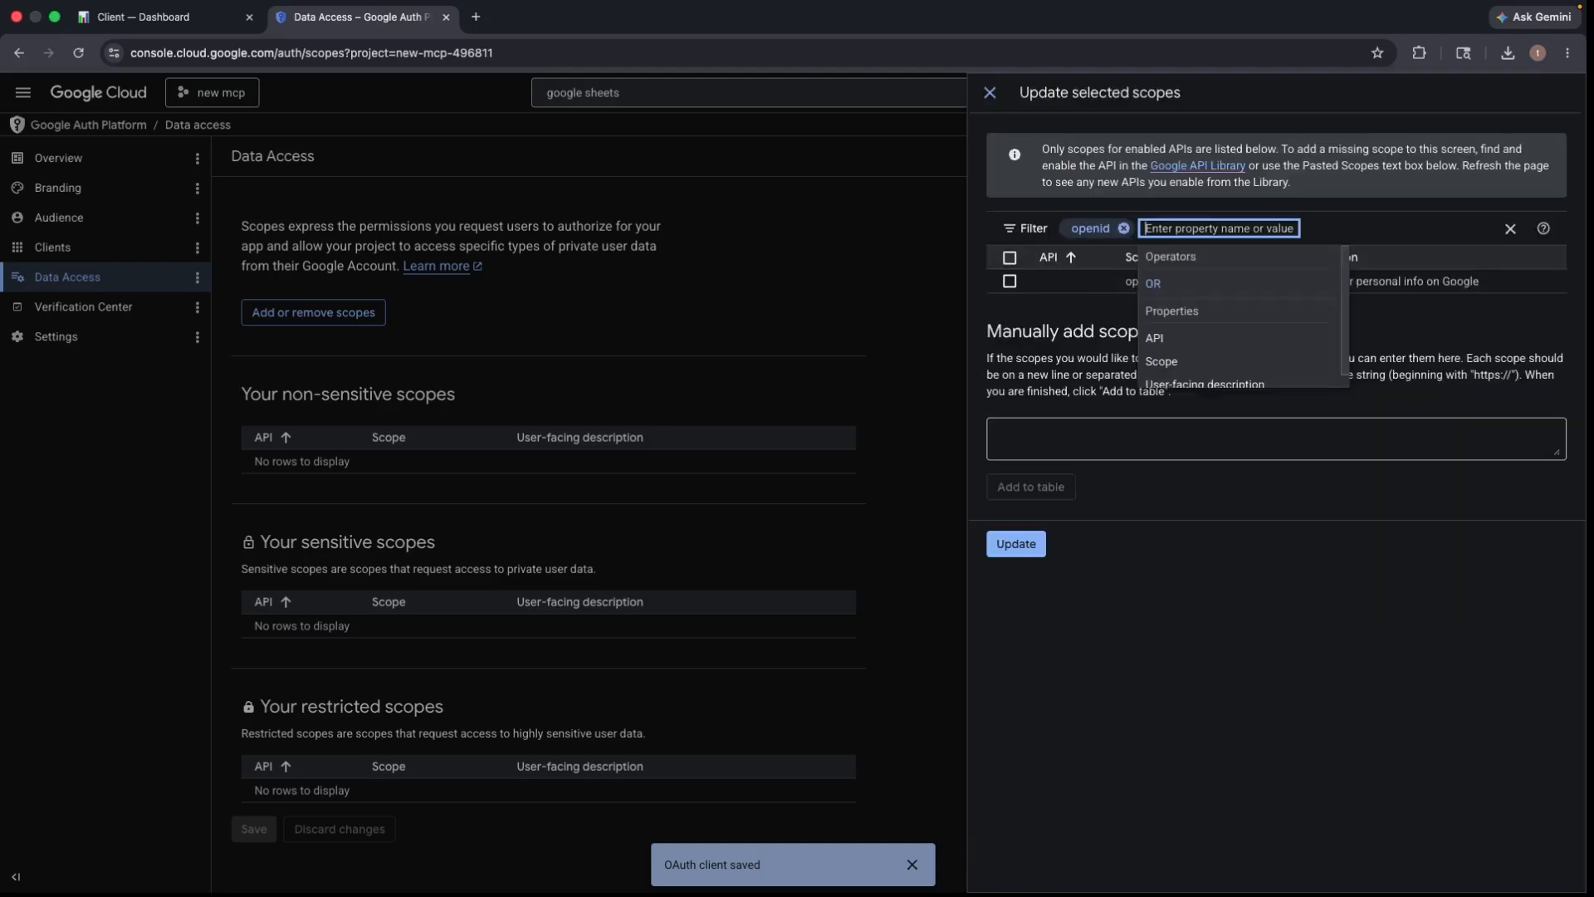
{"action": "left_click", "coordinate": [1011, 282]}
{"action": "left_click", "coordinate": [1011, 282]}
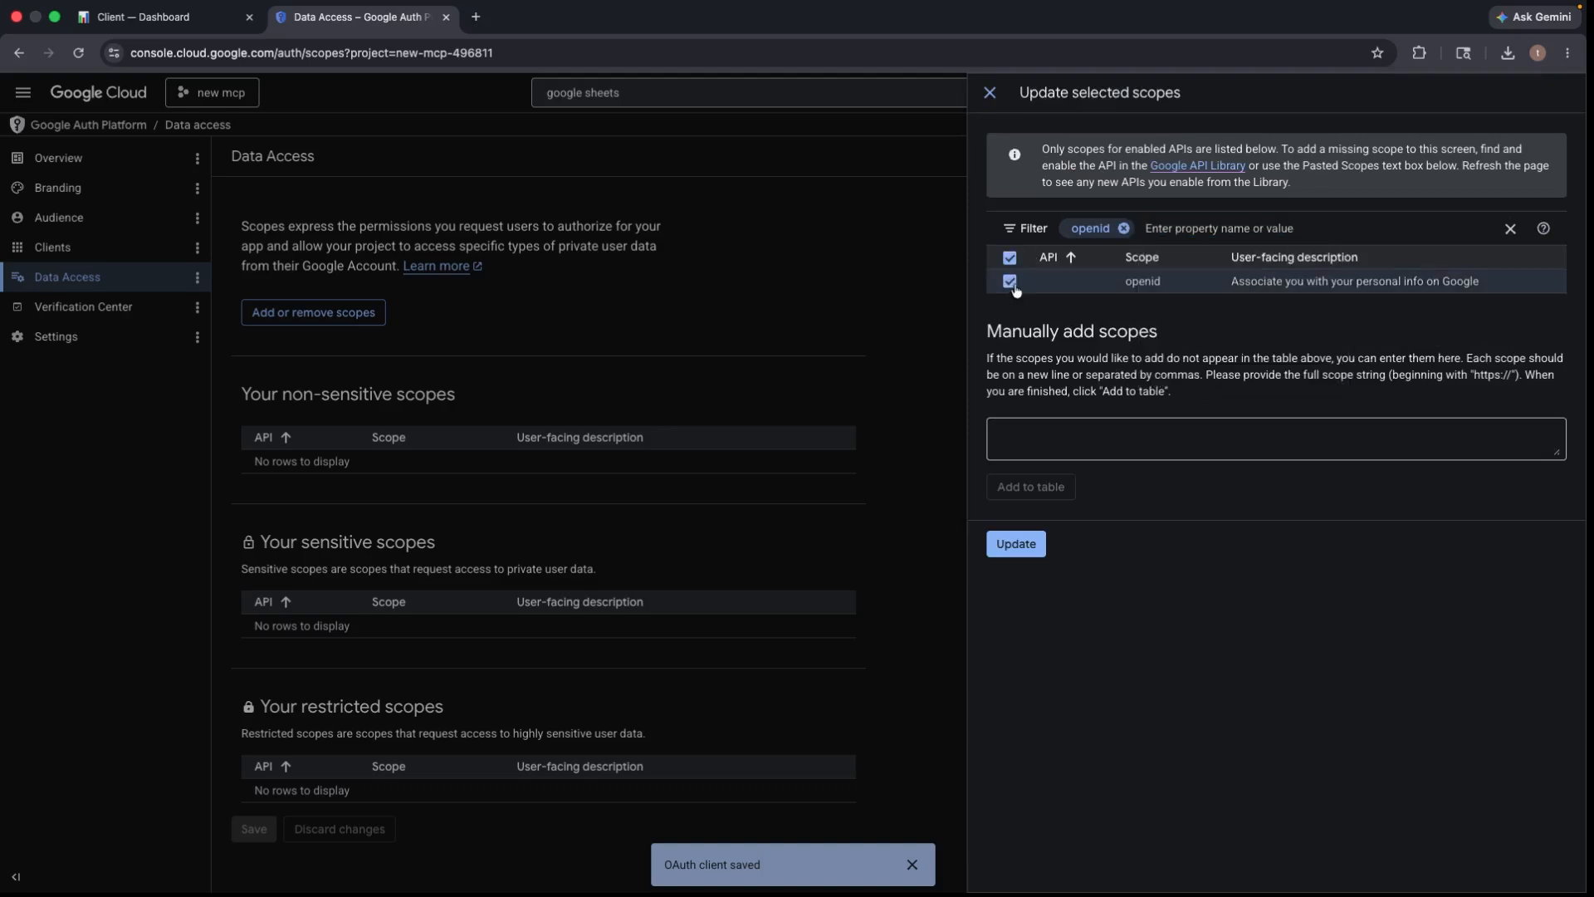
{"action": "left_click", "coordinate": [1124, 229]}
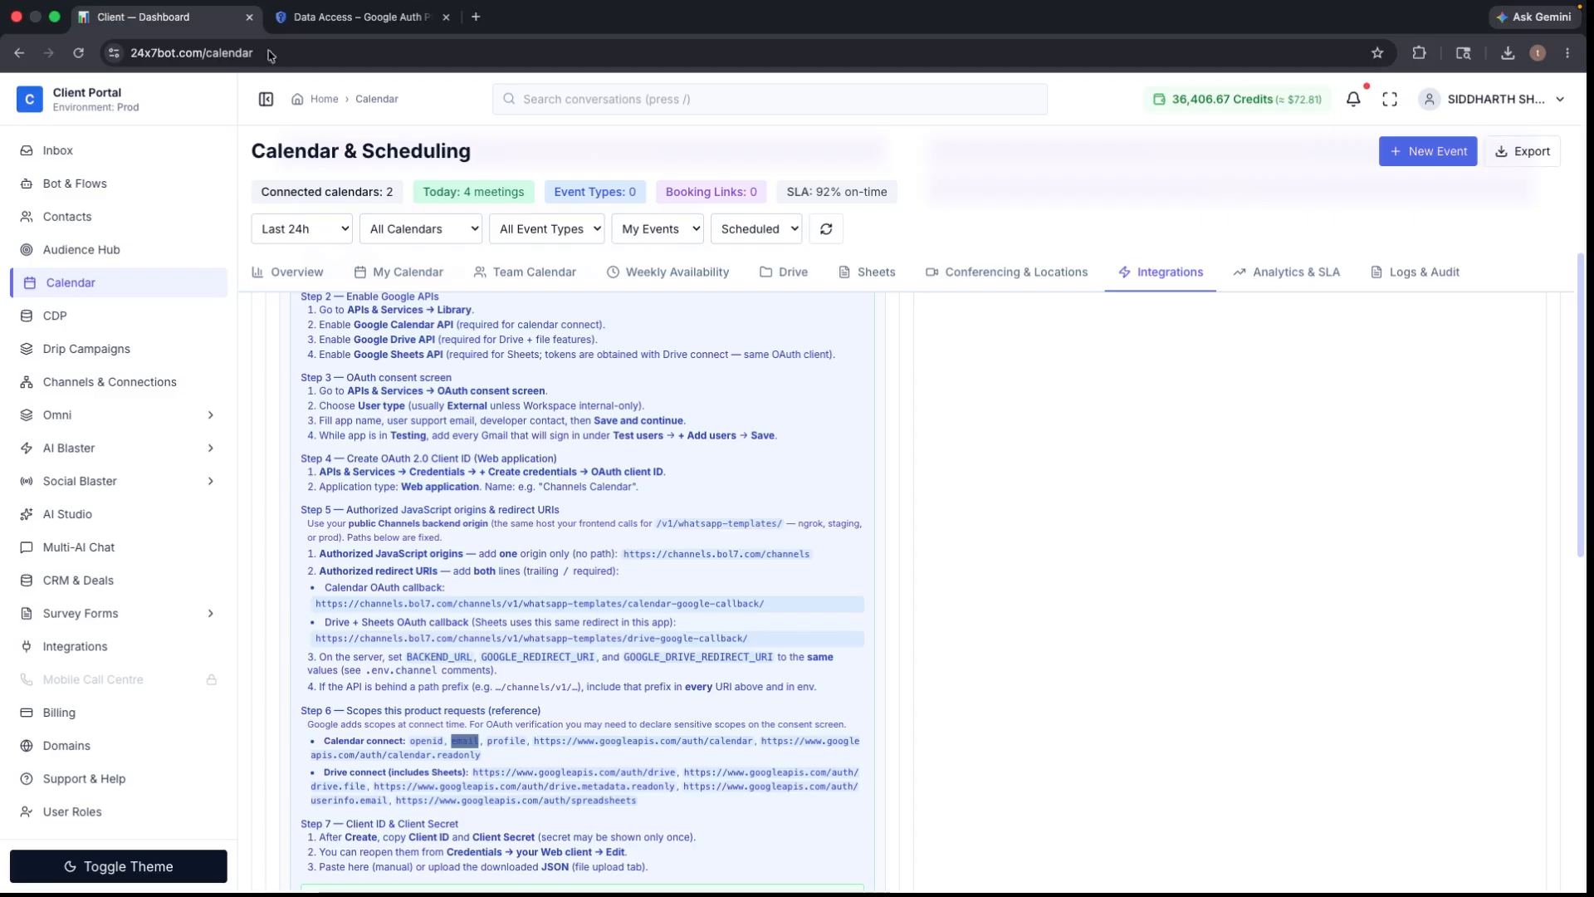
- Filter the scopes by 'profile', tick userinfo.profile, and clear the filter
{"action": "left_click", "coordinate": [166, 17]}
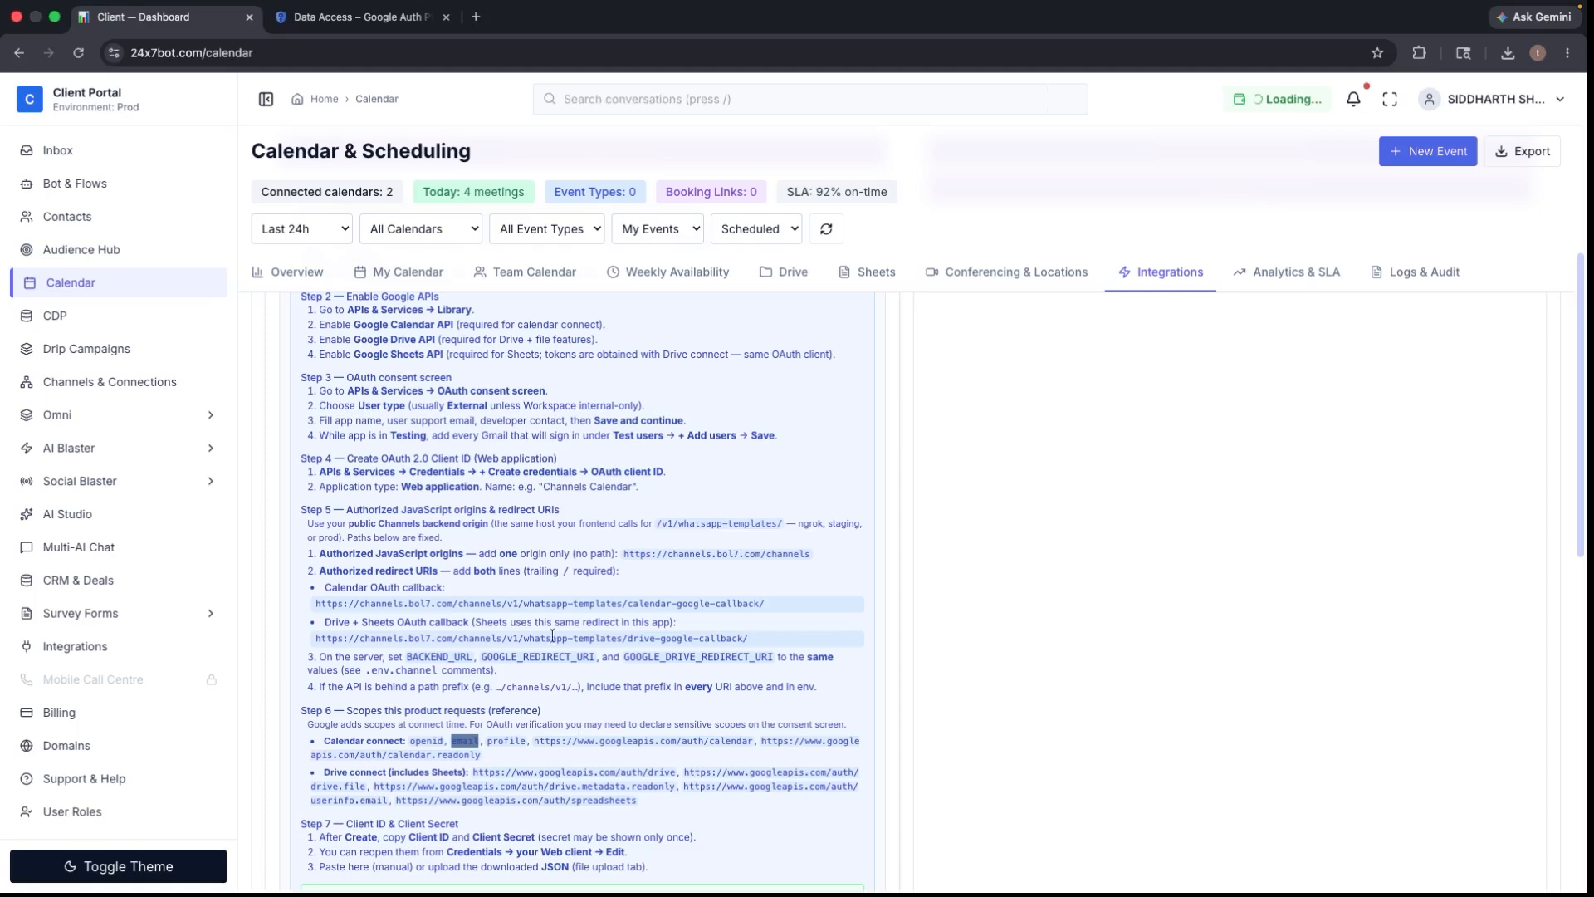
{"action": "key", "text": "ctrl+Tab"}
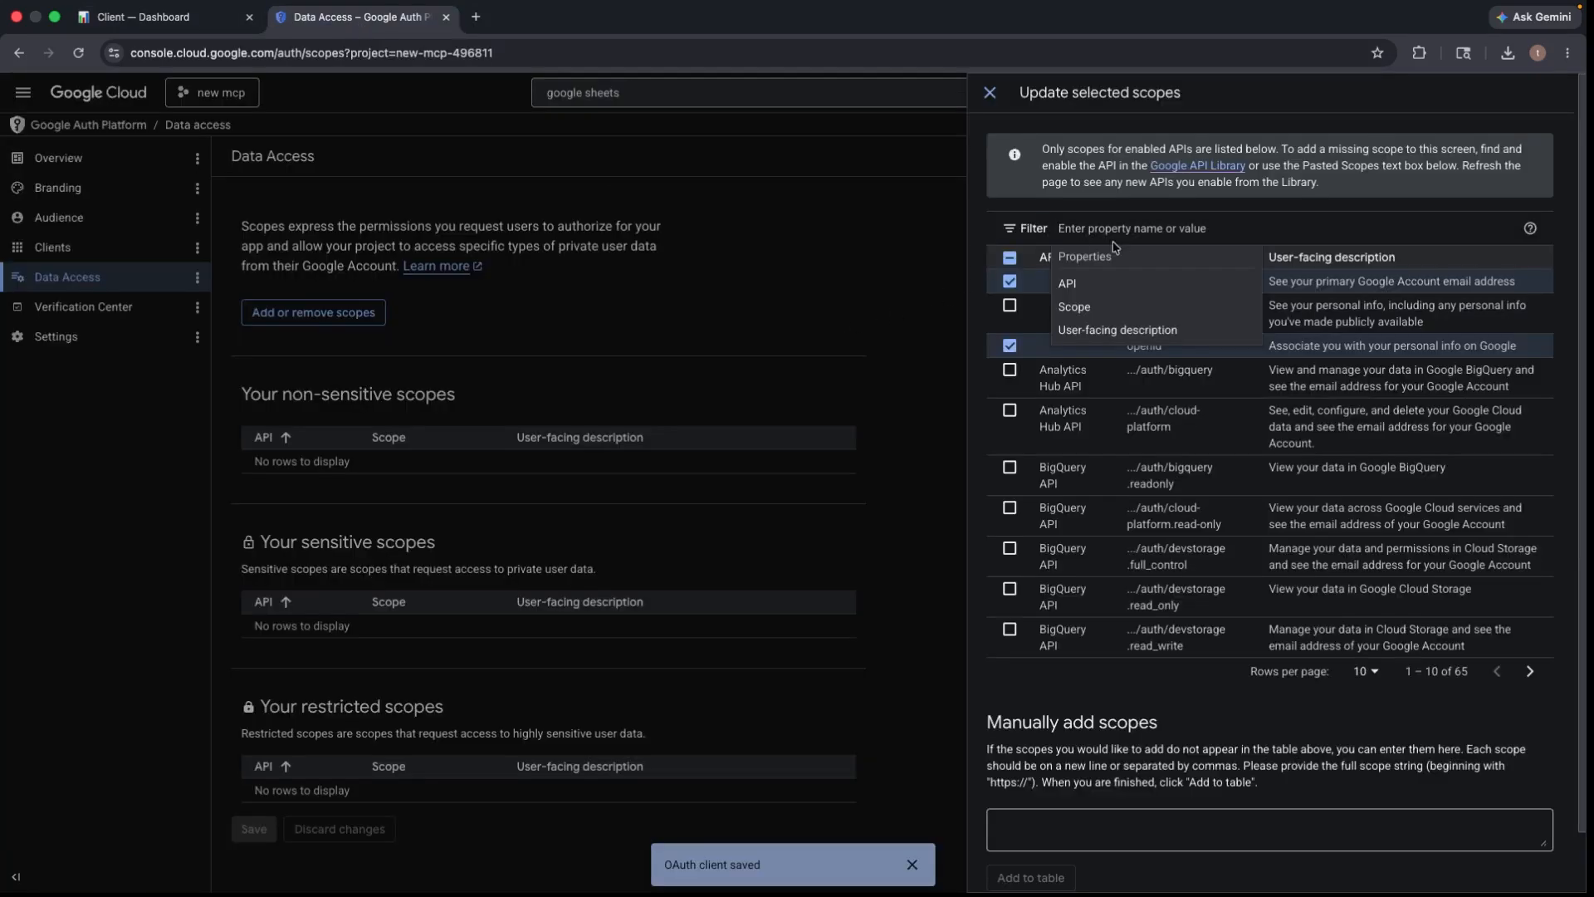
{"action": "type", "text": "profile"}
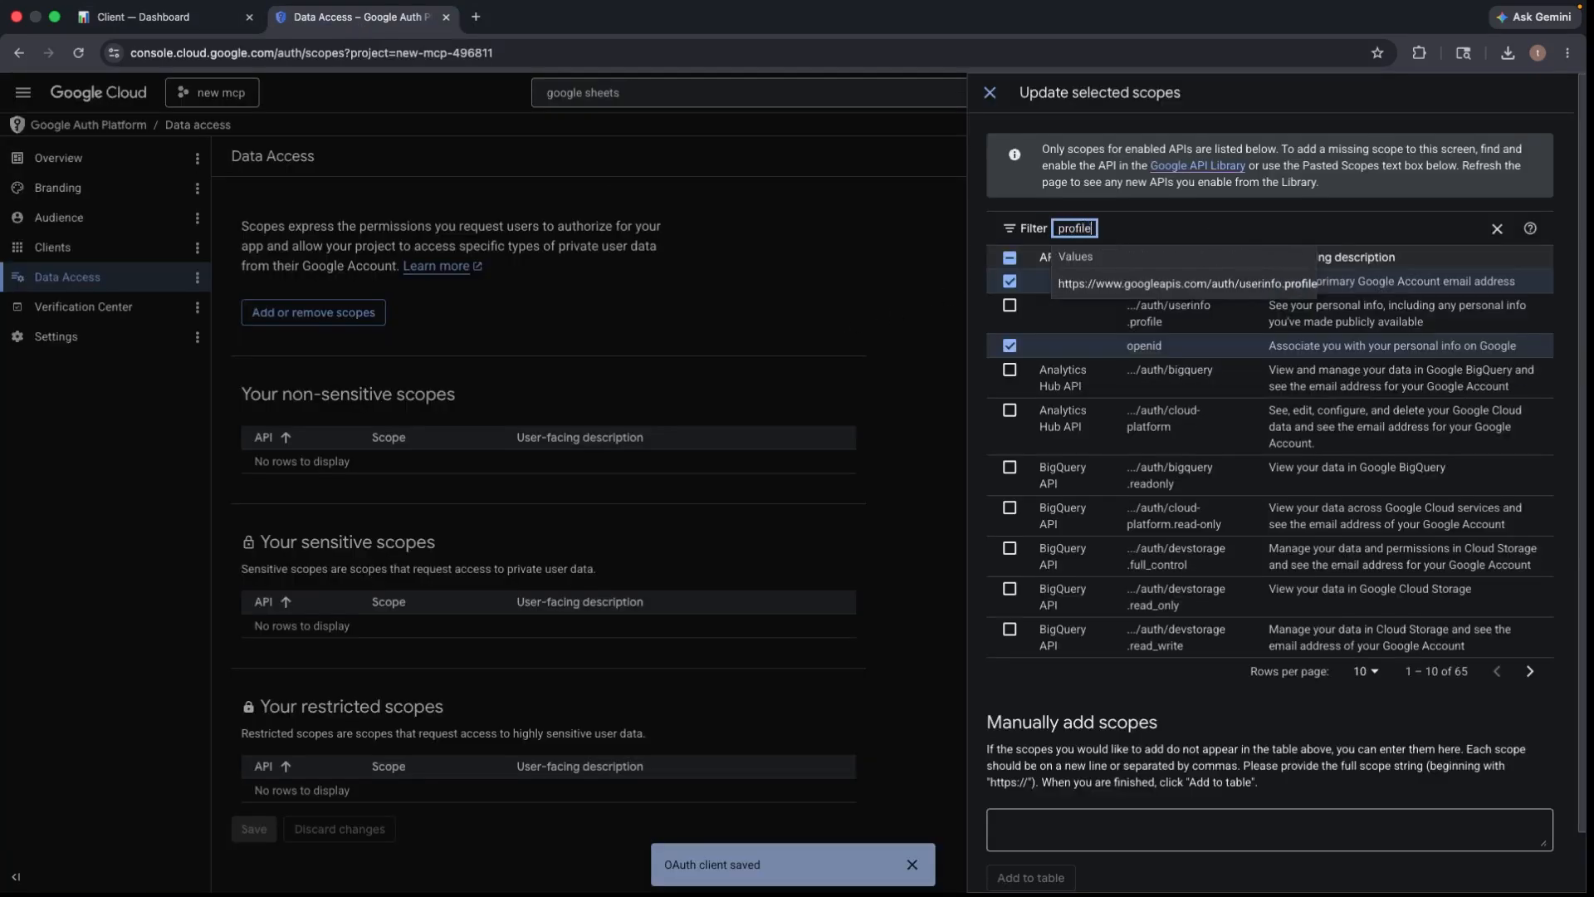
{"action": "key", "text": "Return"}
{"action": "left_click", "coordinate": [1008, 282]}
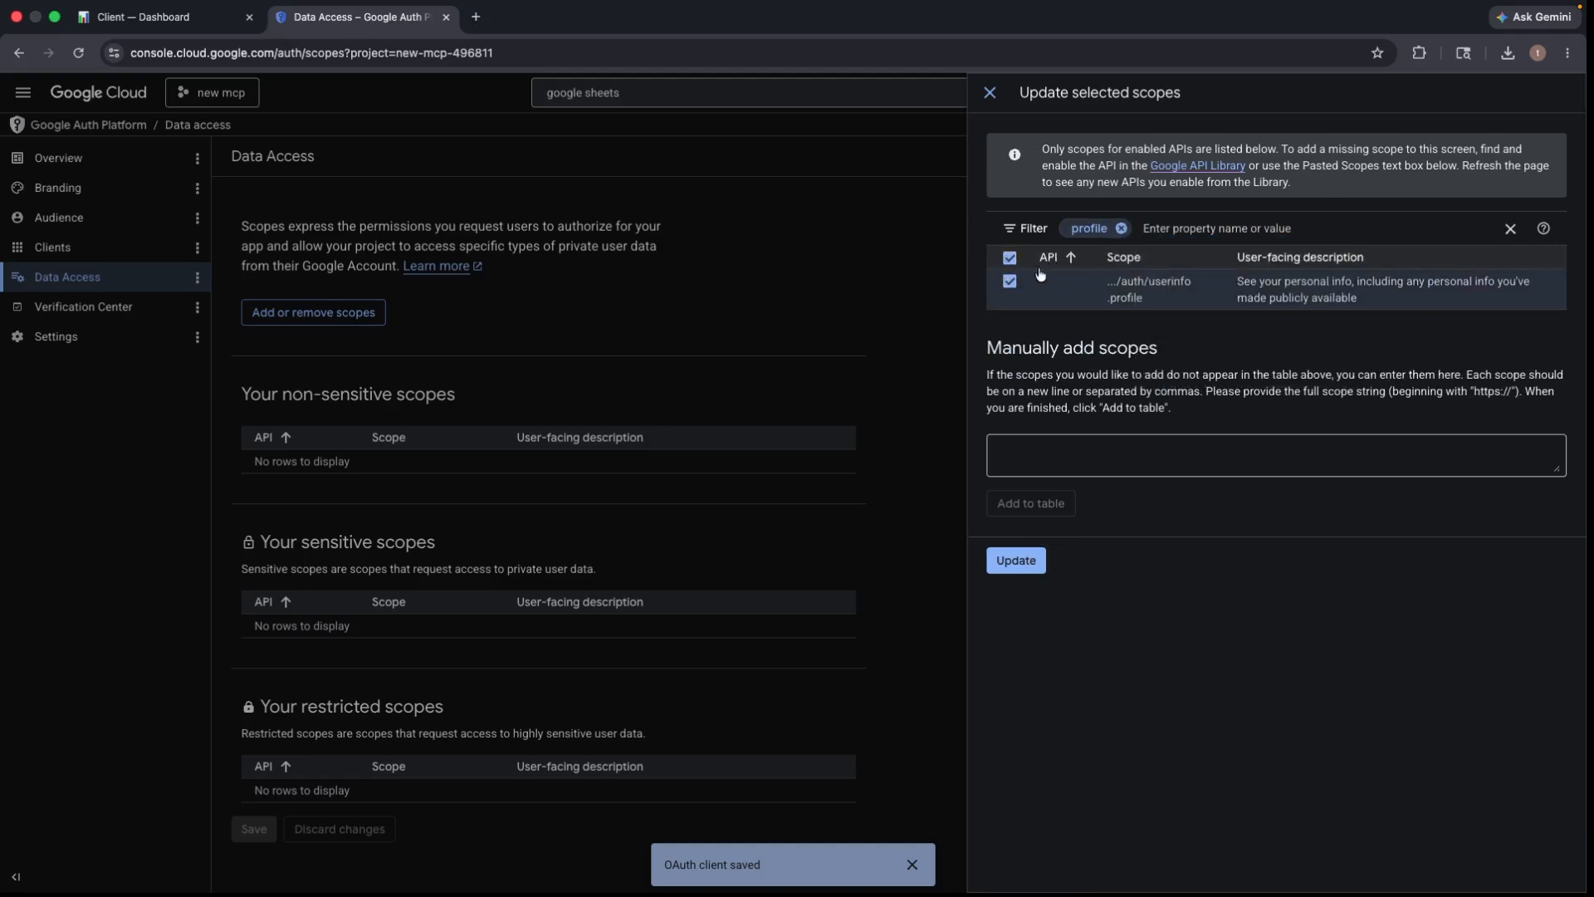
{"action": "left_click", "coordinate": [1121, 230]}
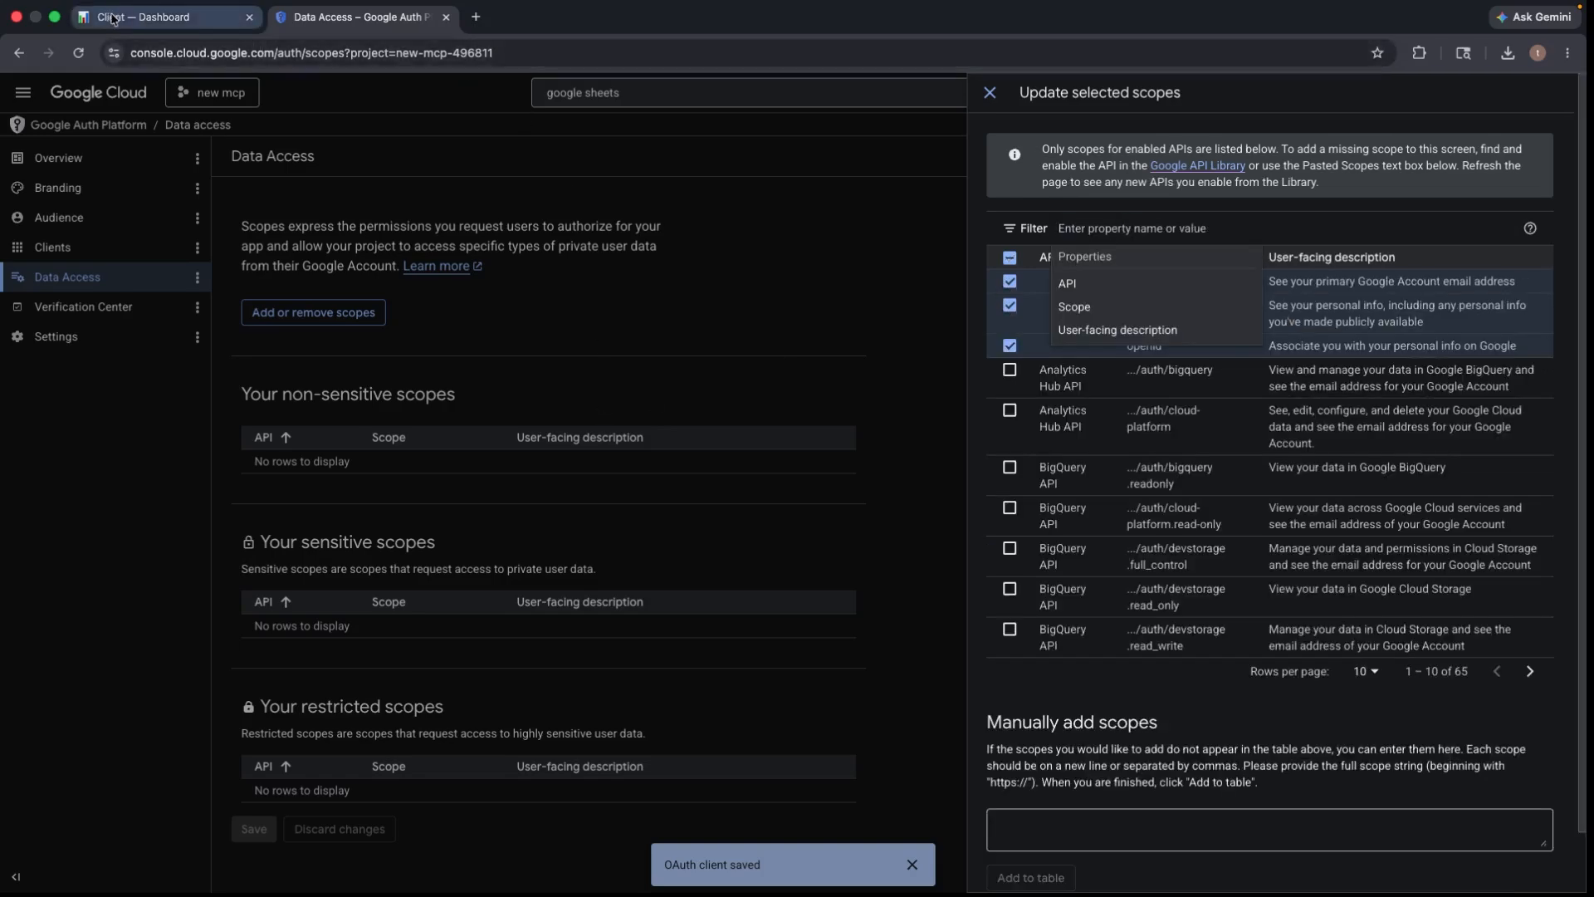
{"action": "left_click", "coordinate": [198, 18]}
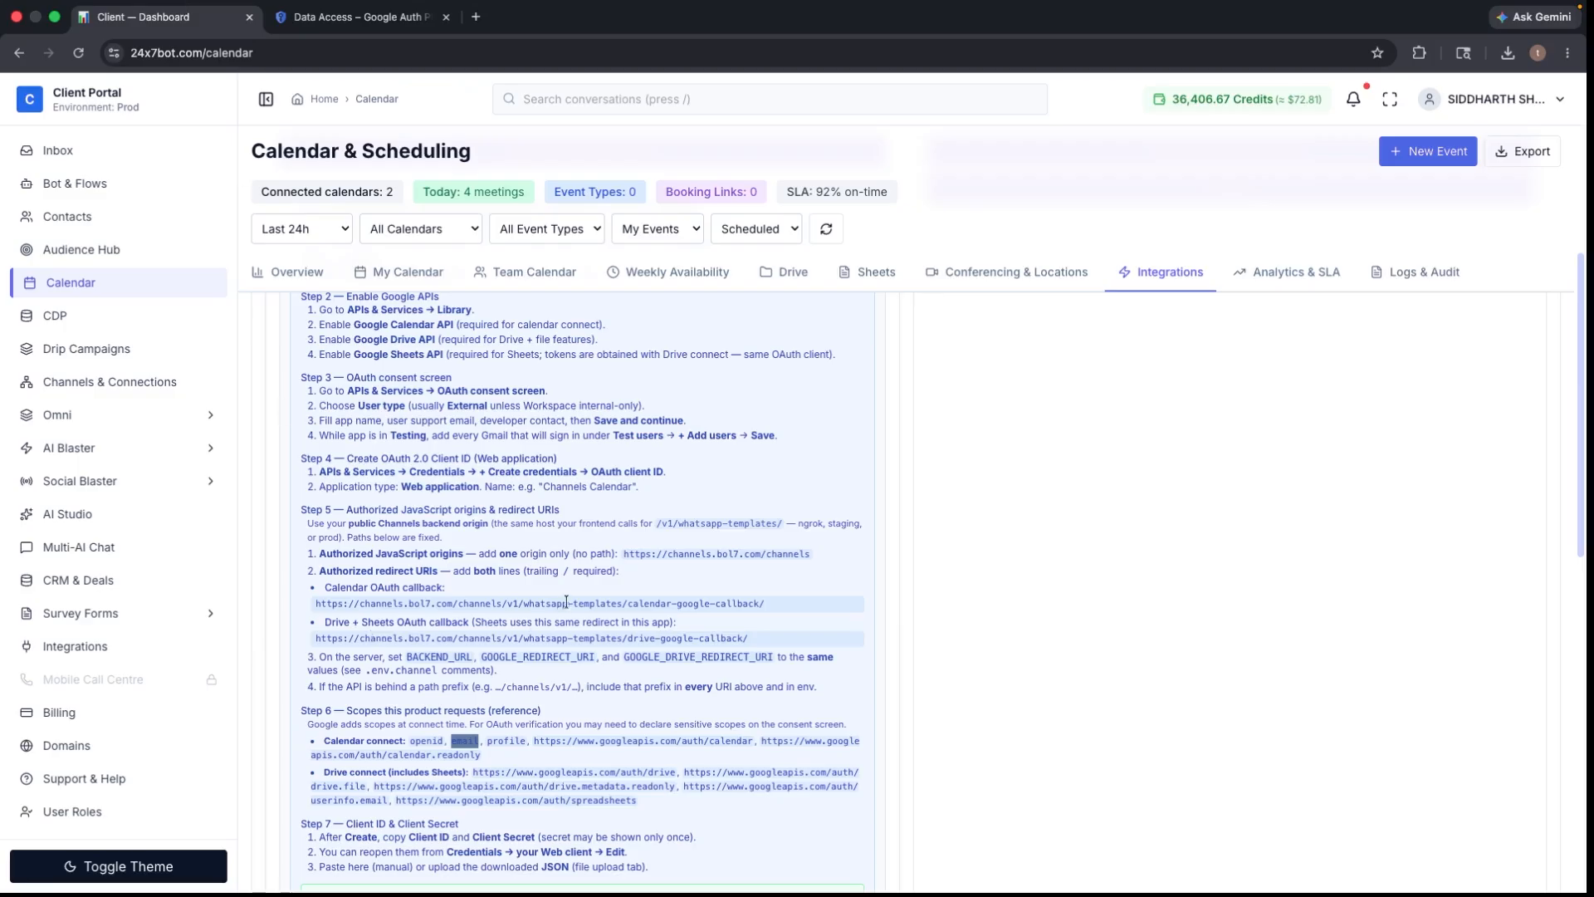
- Filter the scope picker by the Google Calendar scope URL copied from the portal guide
{"action": "left_click_drag", "start_coordinate": [534, 741], "coordinate": [734, 738]}
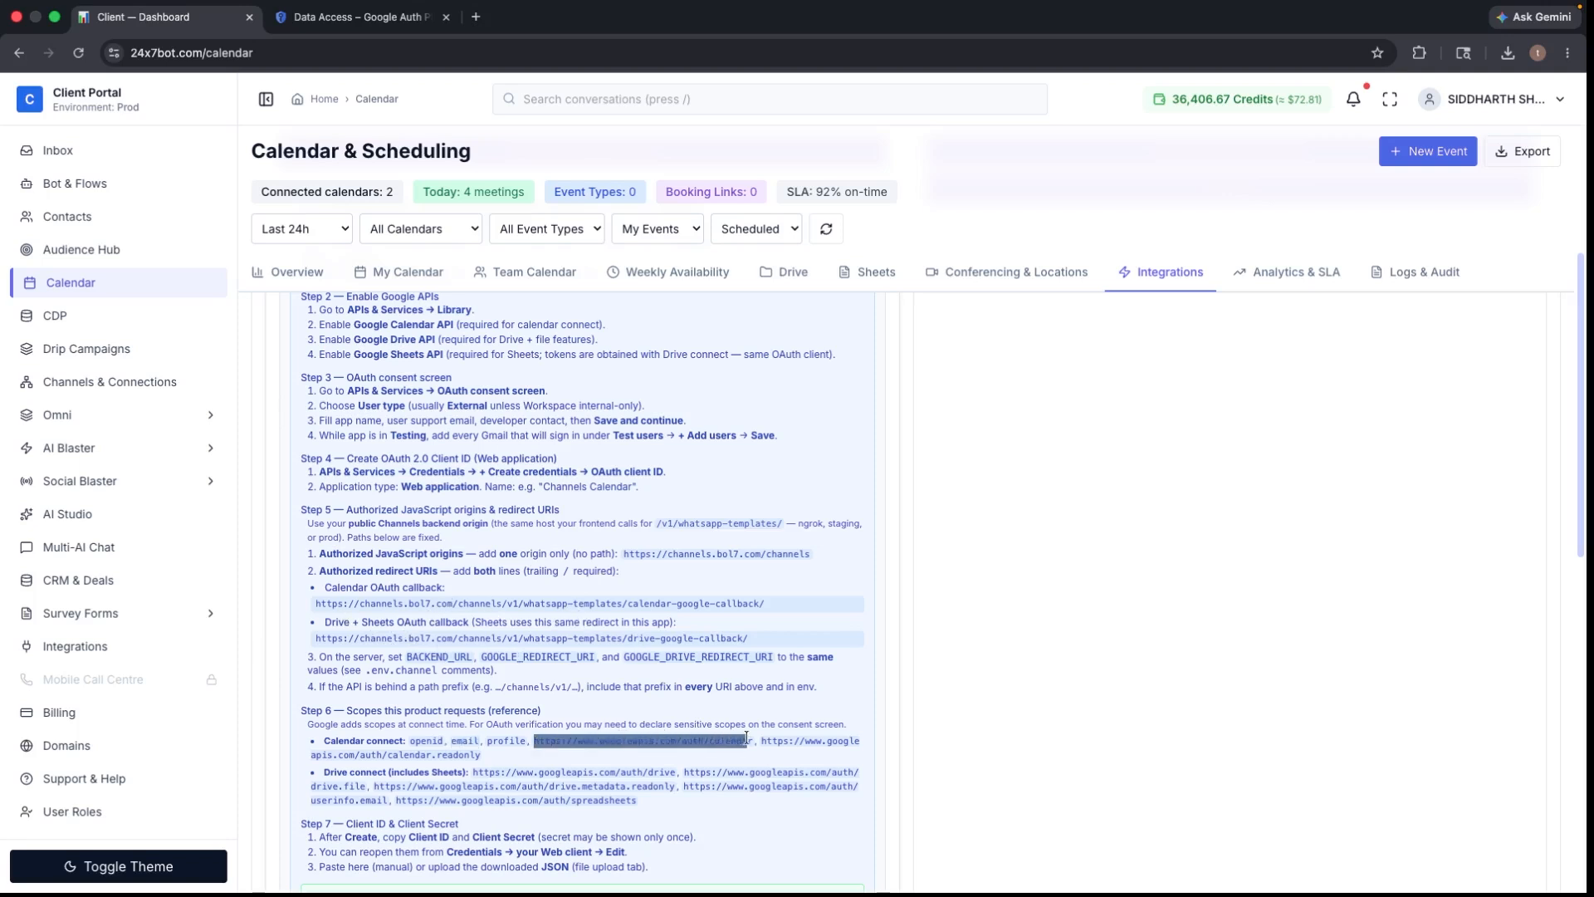
{"action": "right_click", "coordinate": [740, 738]}
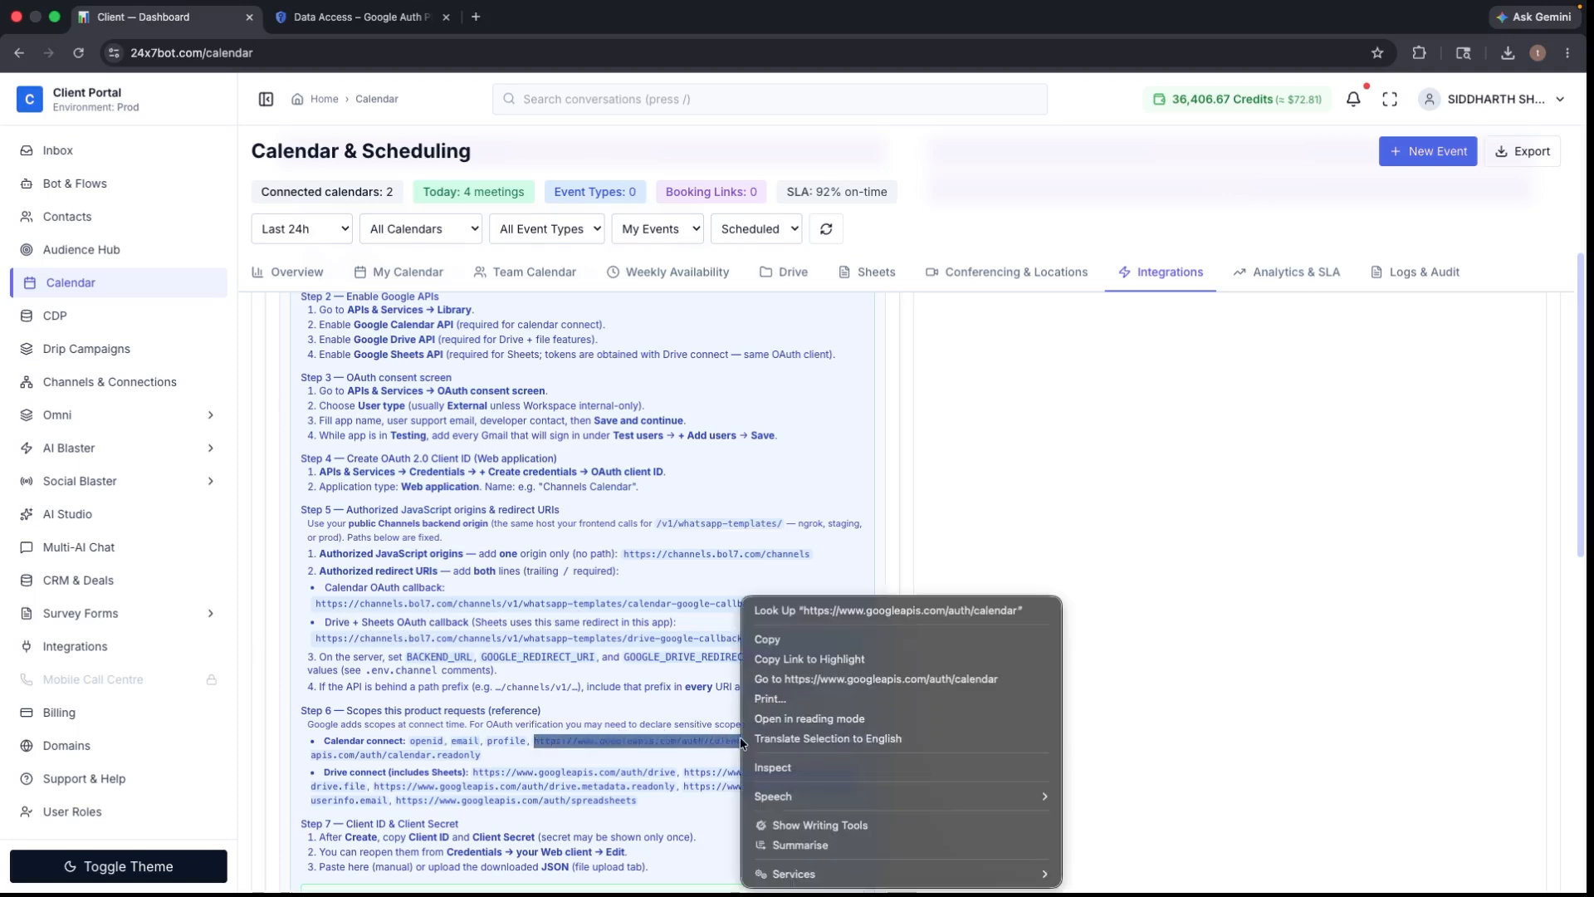
{"action": "left_click", "coordinate": [768, 640]}
{"action": "left_click", "coordinate": [366, 19]}
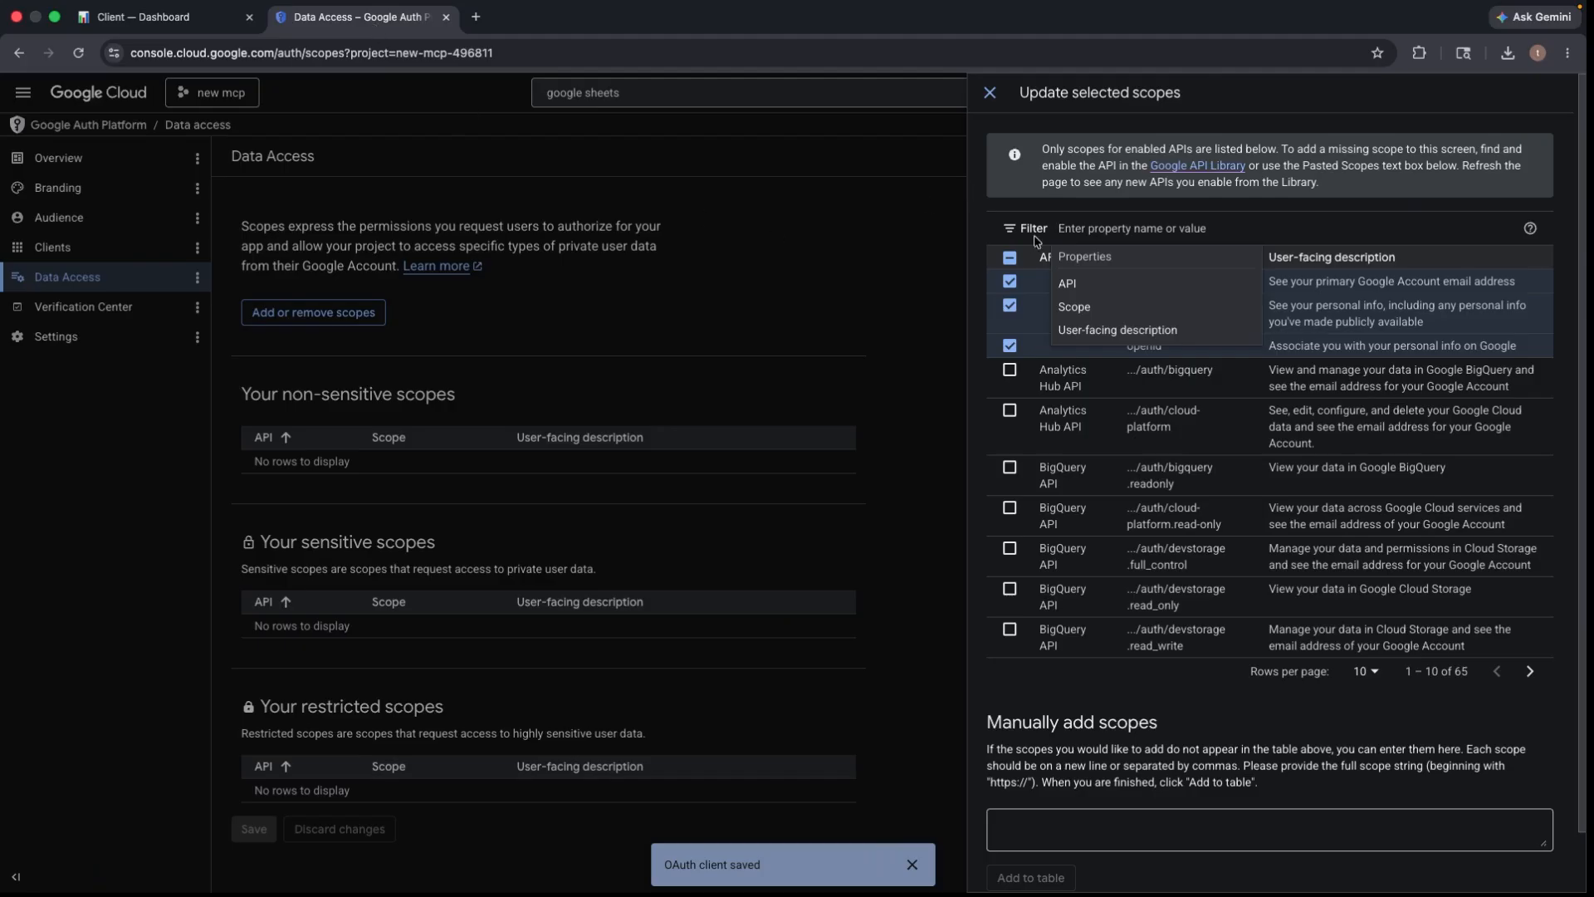
{"action": "right_click", "coordinate": [1092, 232]}
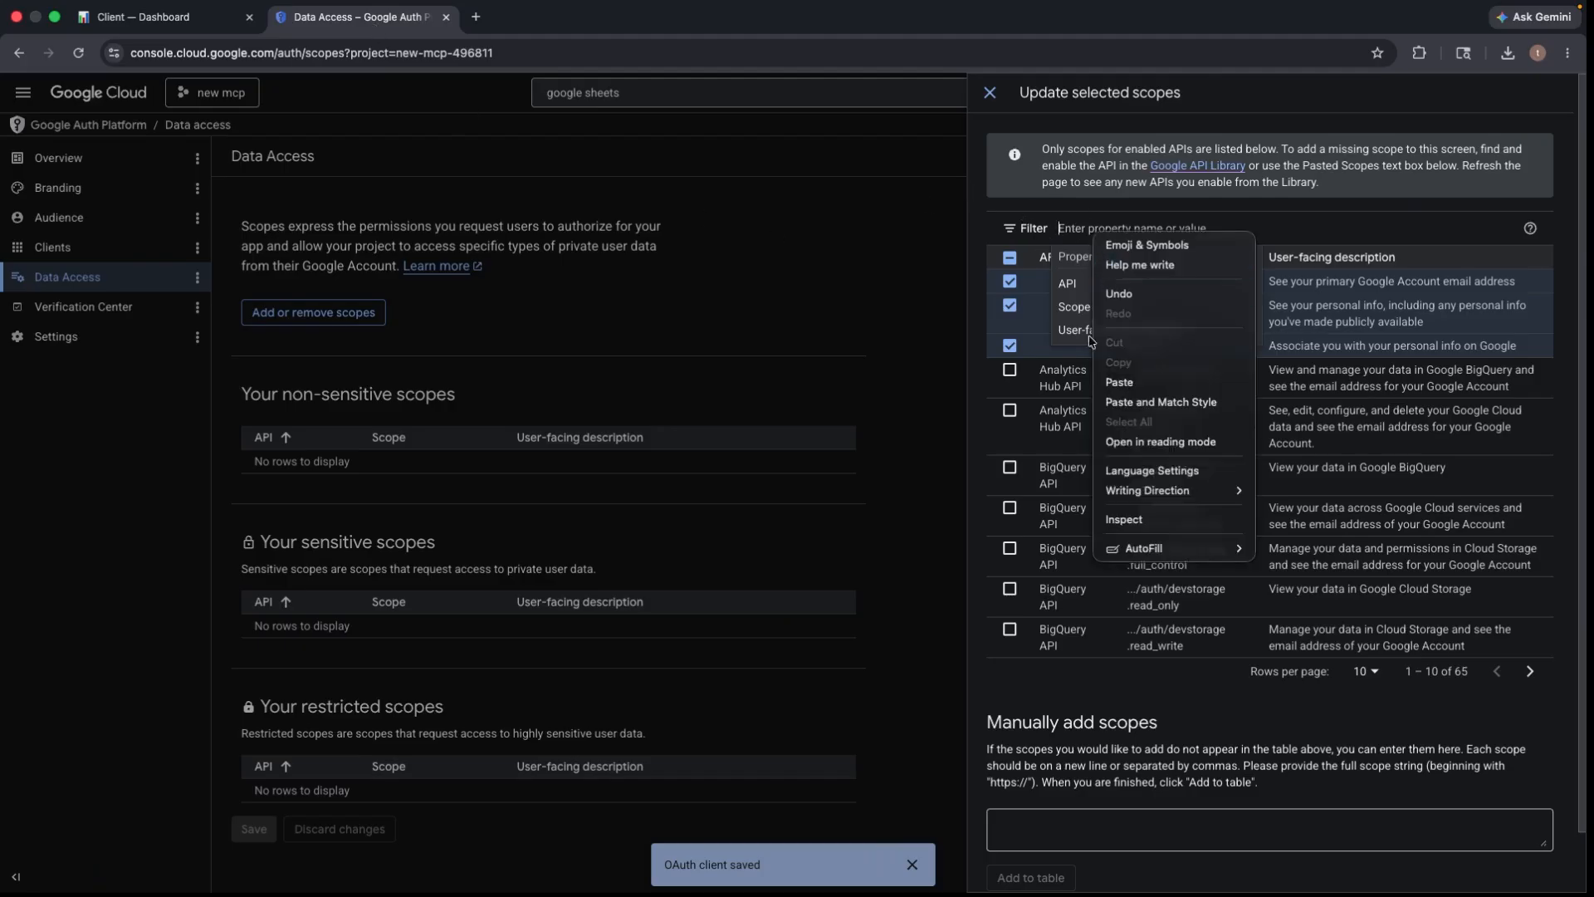
{"action": "left_click", "coordinate": [1118, 382]}
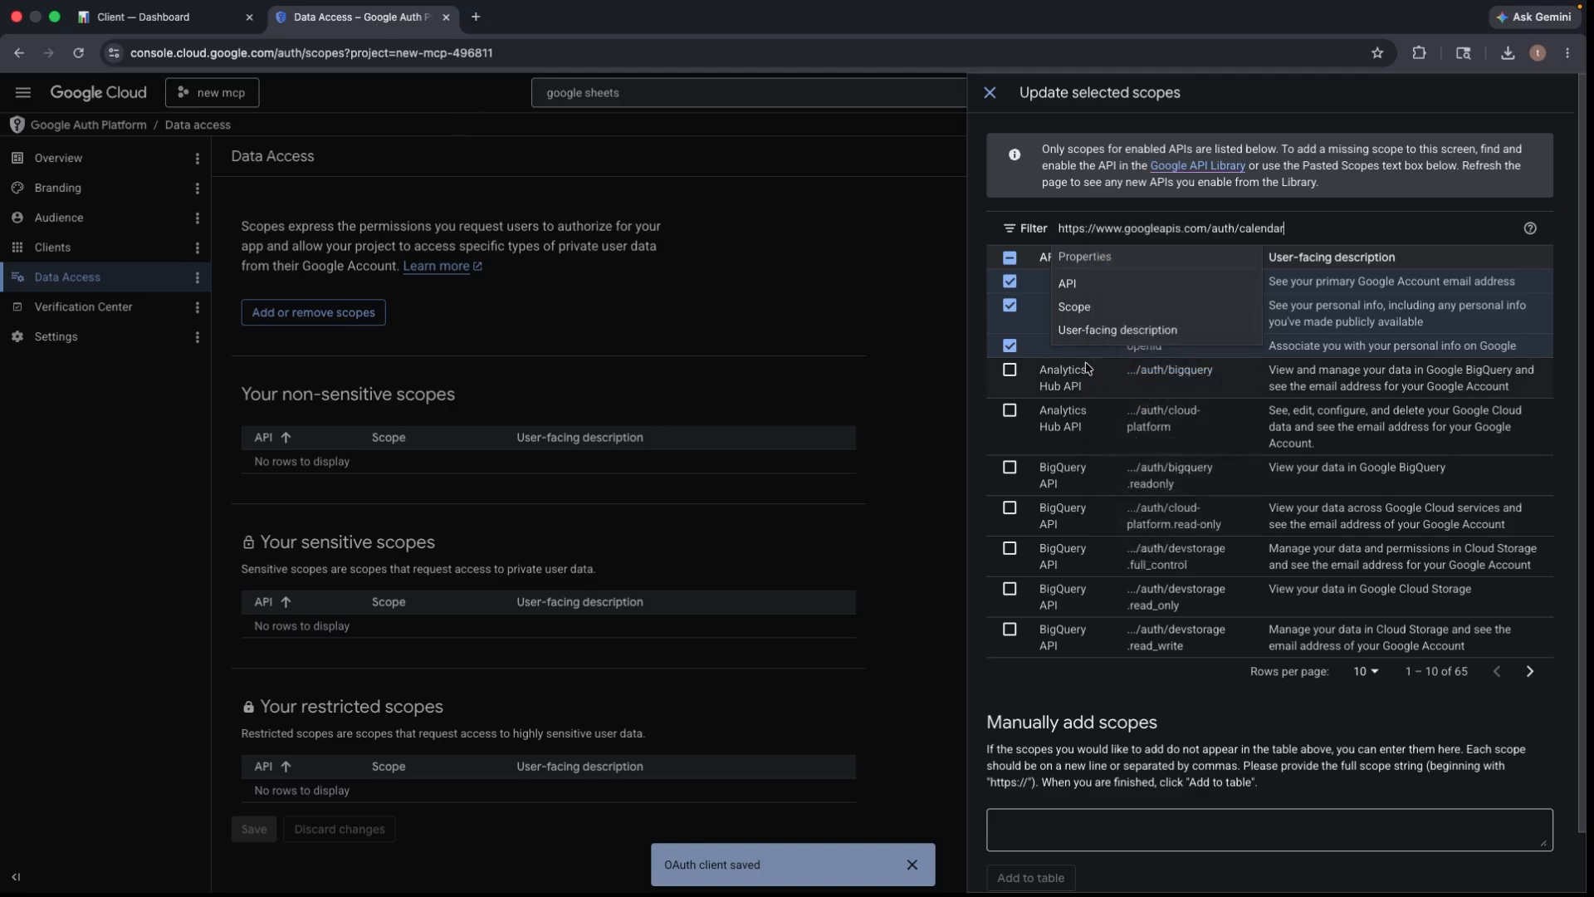
{"action": "key", "text": "Return"}
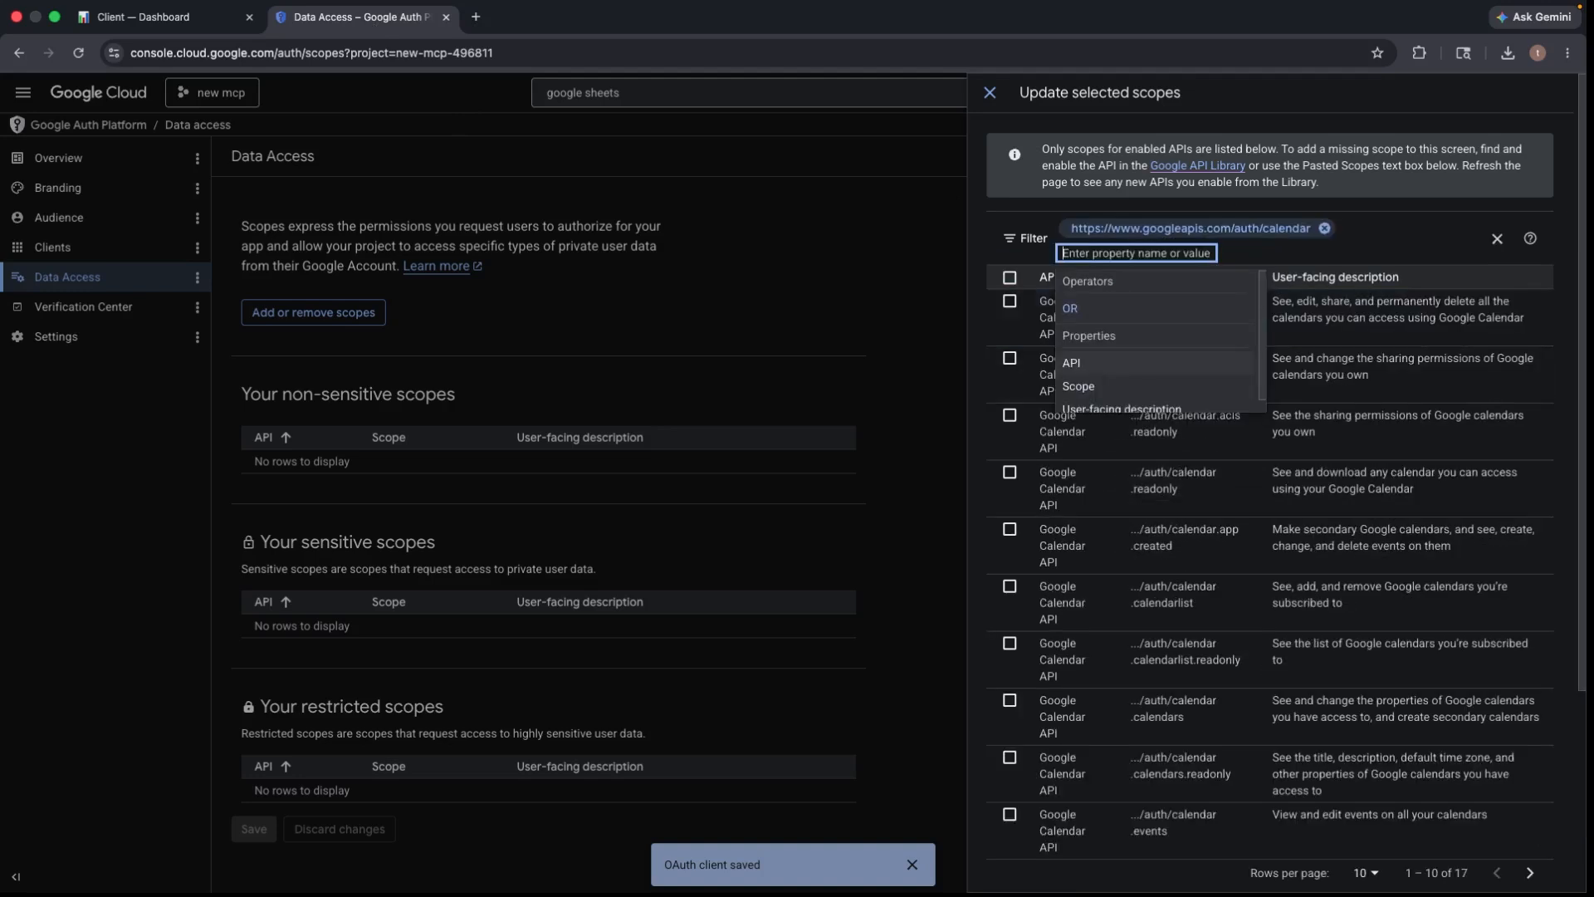
- Filter by the calendar.readonly scope URL, tick it, and update the Data Access scopes
{"action": "left_click", "coordinate": [162, 17]}
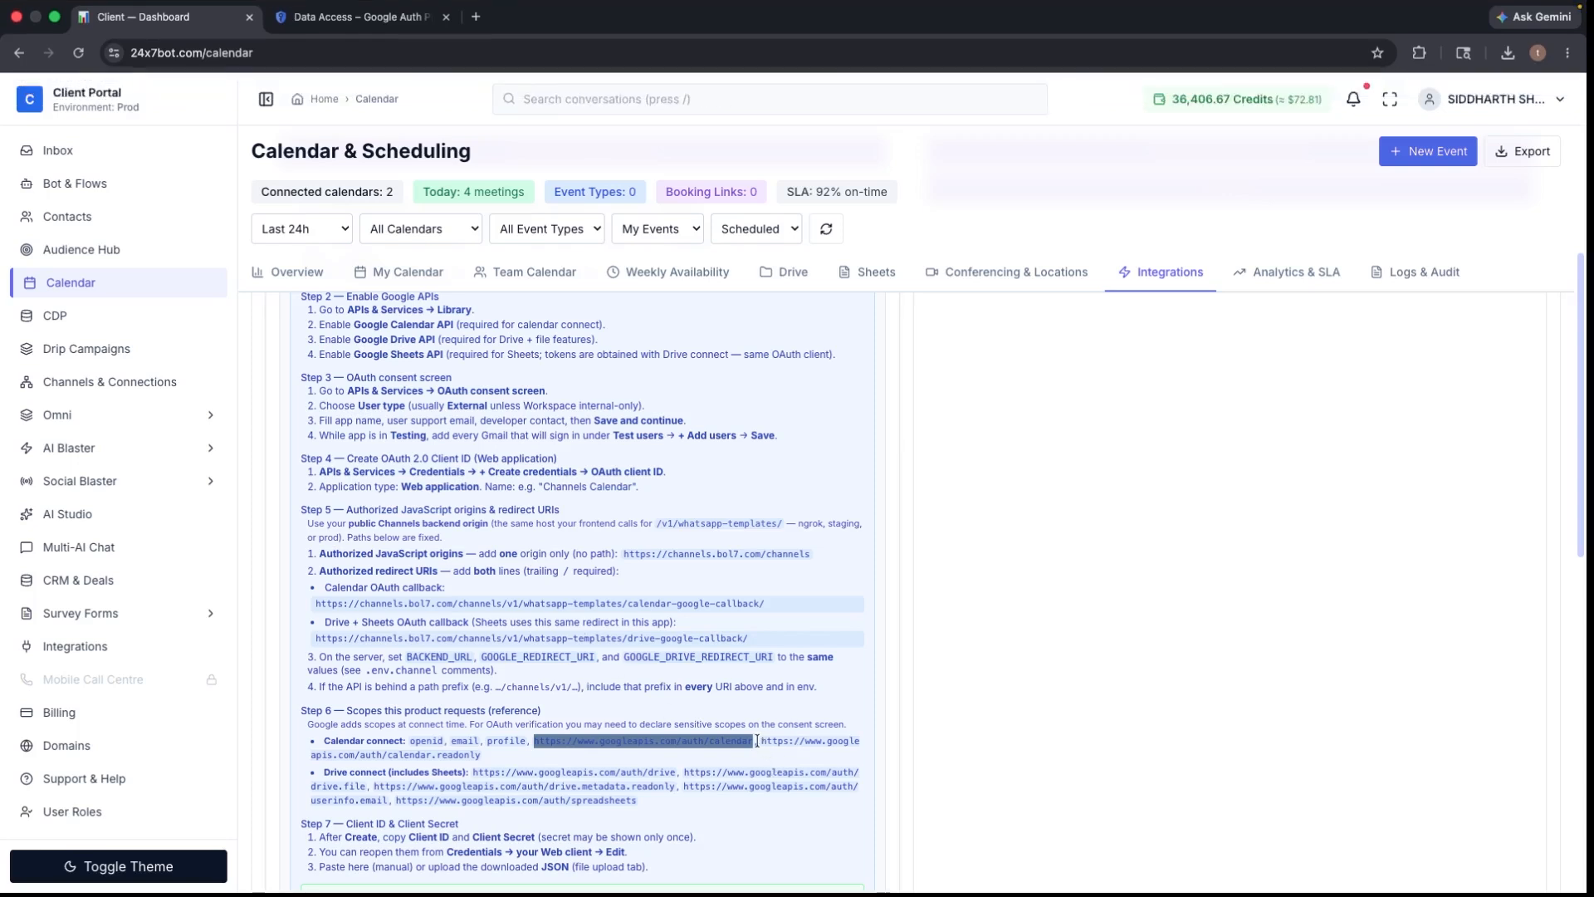
{"action": "left_click_drag", "start_coordinate": [761, 741], "coordinate": [505, 755]}
{"action": "right_click", "coordinate": [450, 755]}
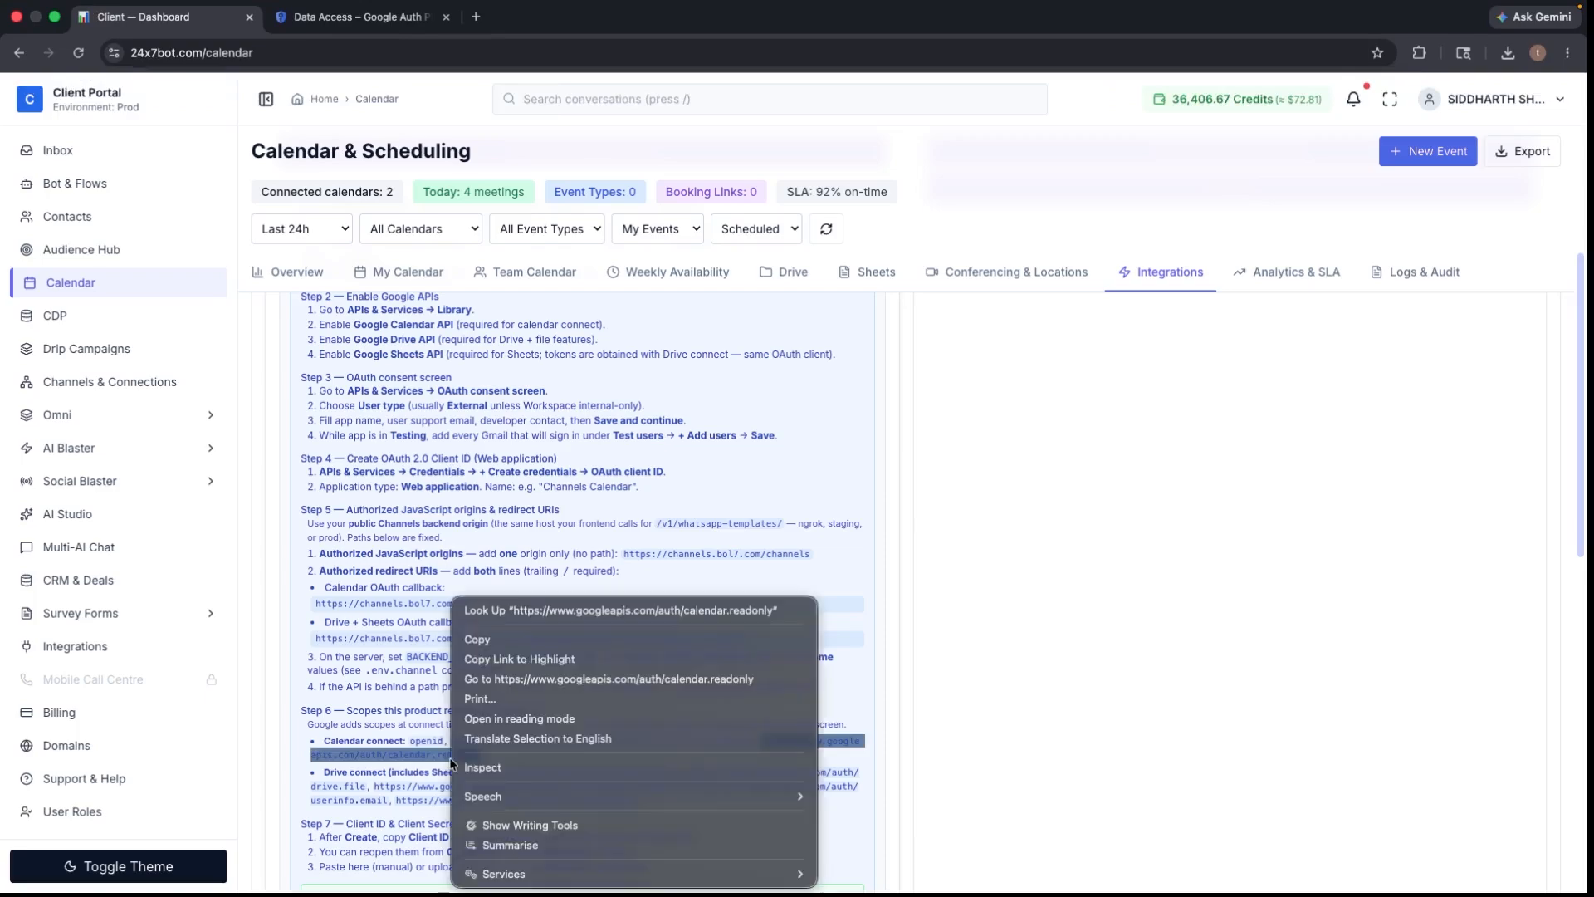
{"action": "left_click", "coordinate": [536, 648]}
{"action": "left_click", "coordinate": [357, 16]}
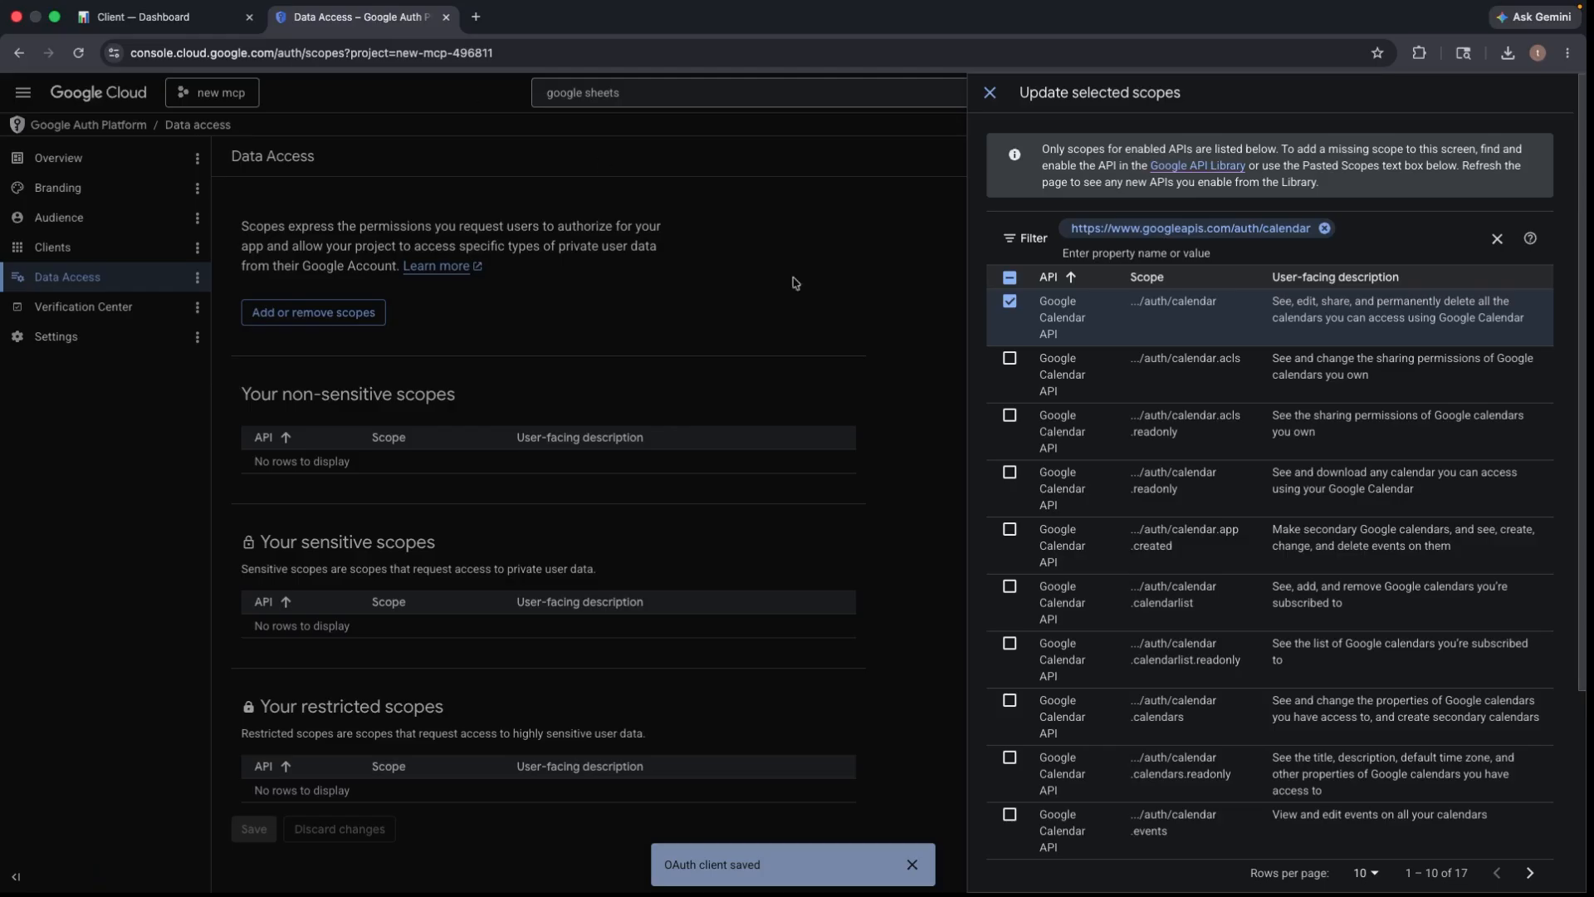
{"action": "left_click", "coordinate": [1325, 229]}
{"action": "right_click", "coordinate": [1132, 224]}
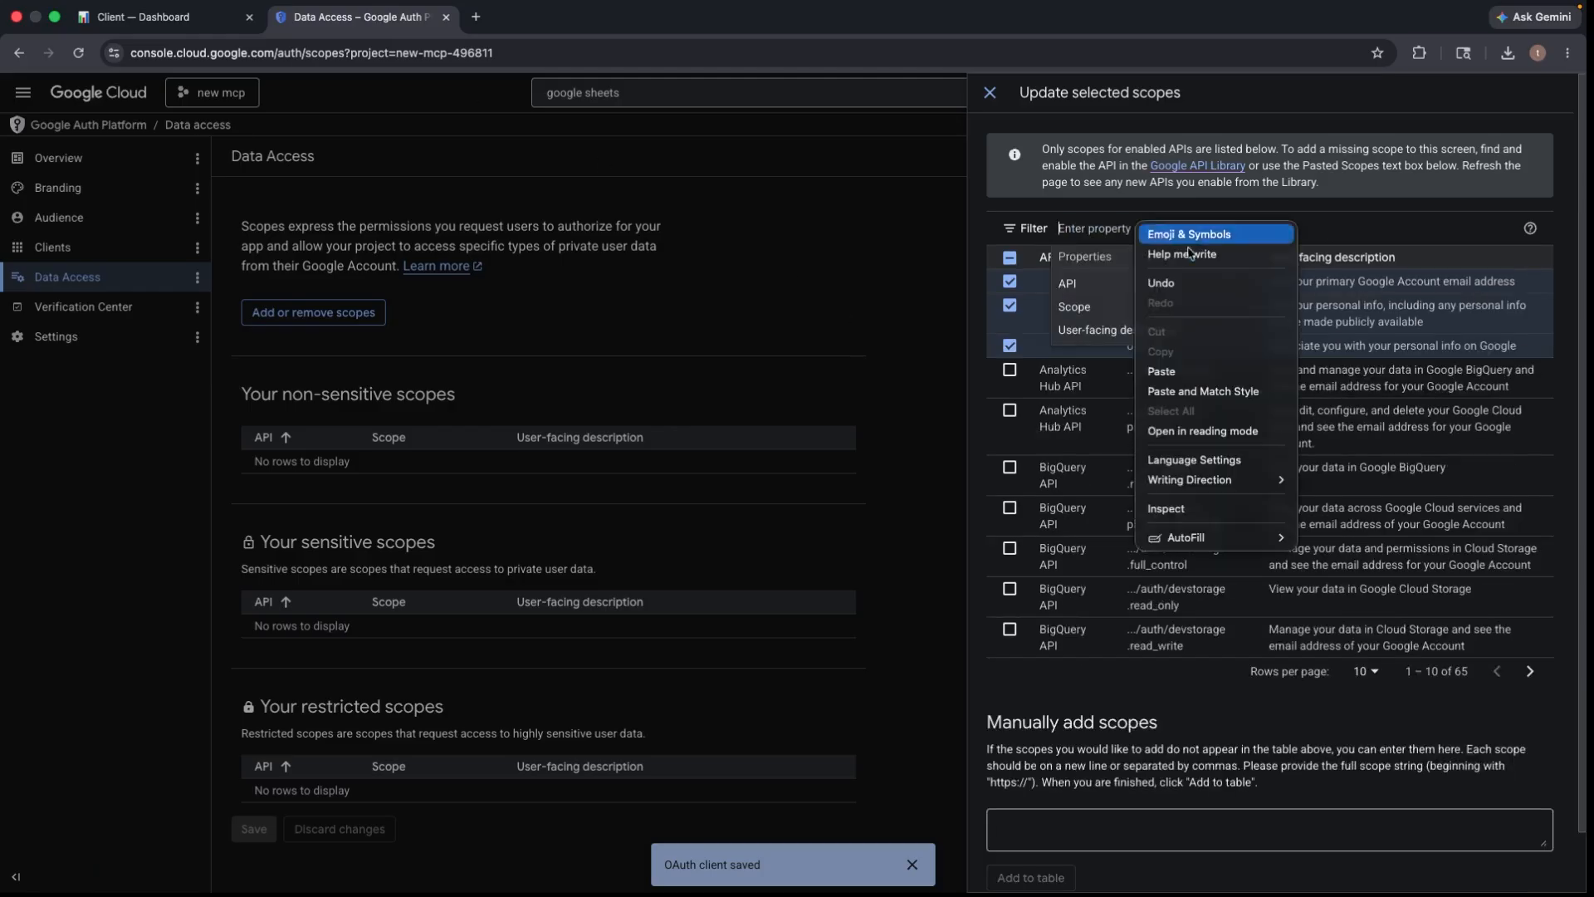
{"action": "left_click", "coordinate": [1205, 363]}
{"action": "key", "text": "Return"}
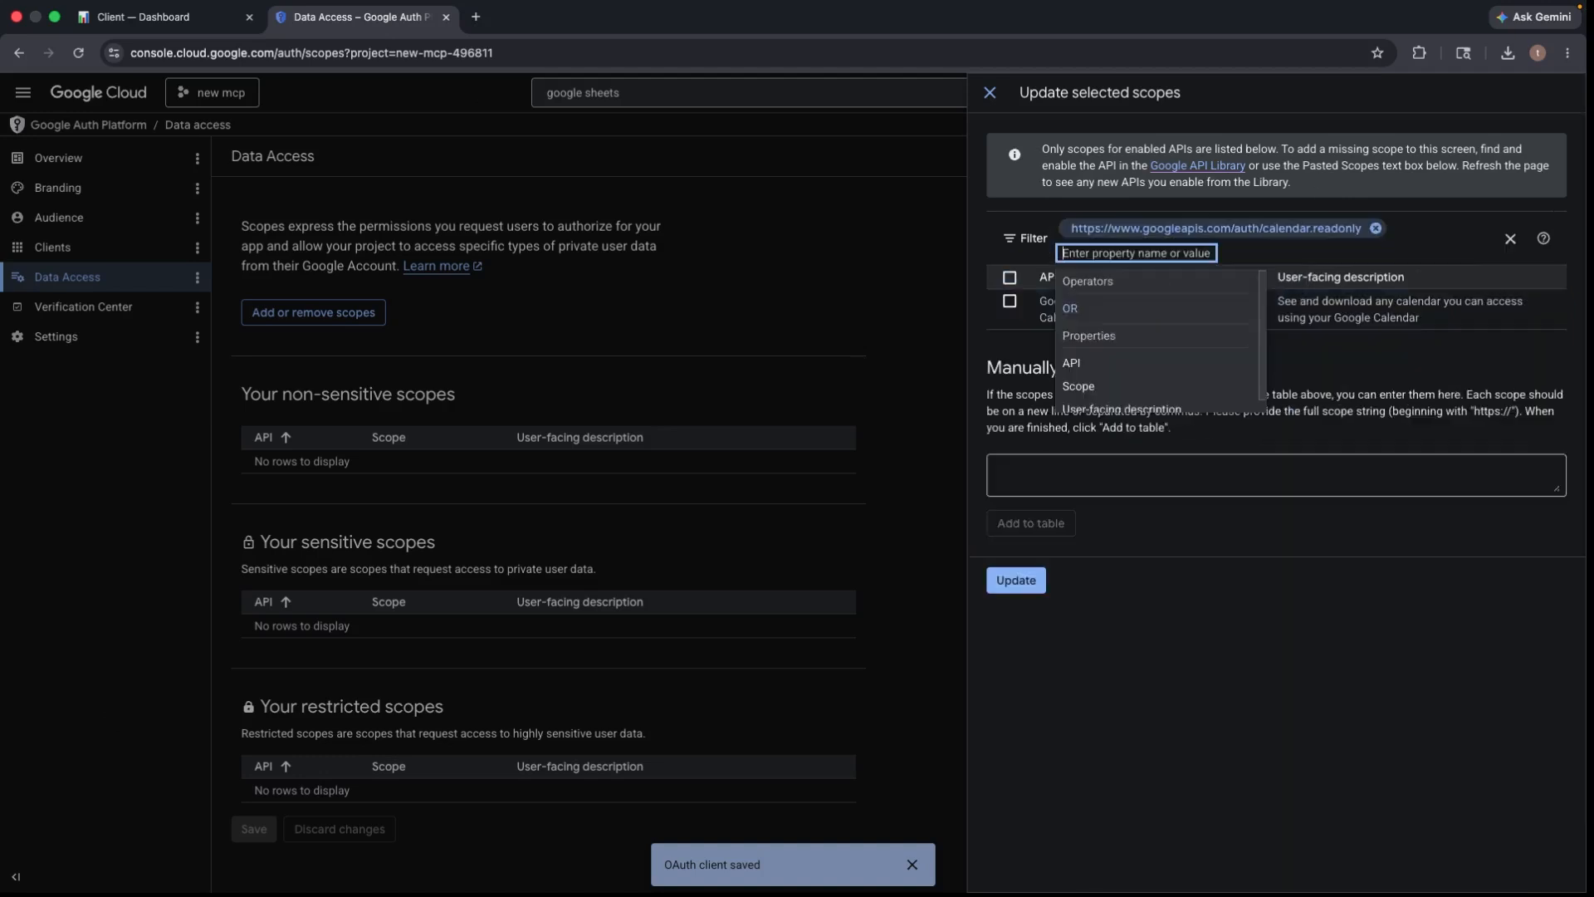
{"action": "left_click", "coordinate": [1409, 363]}
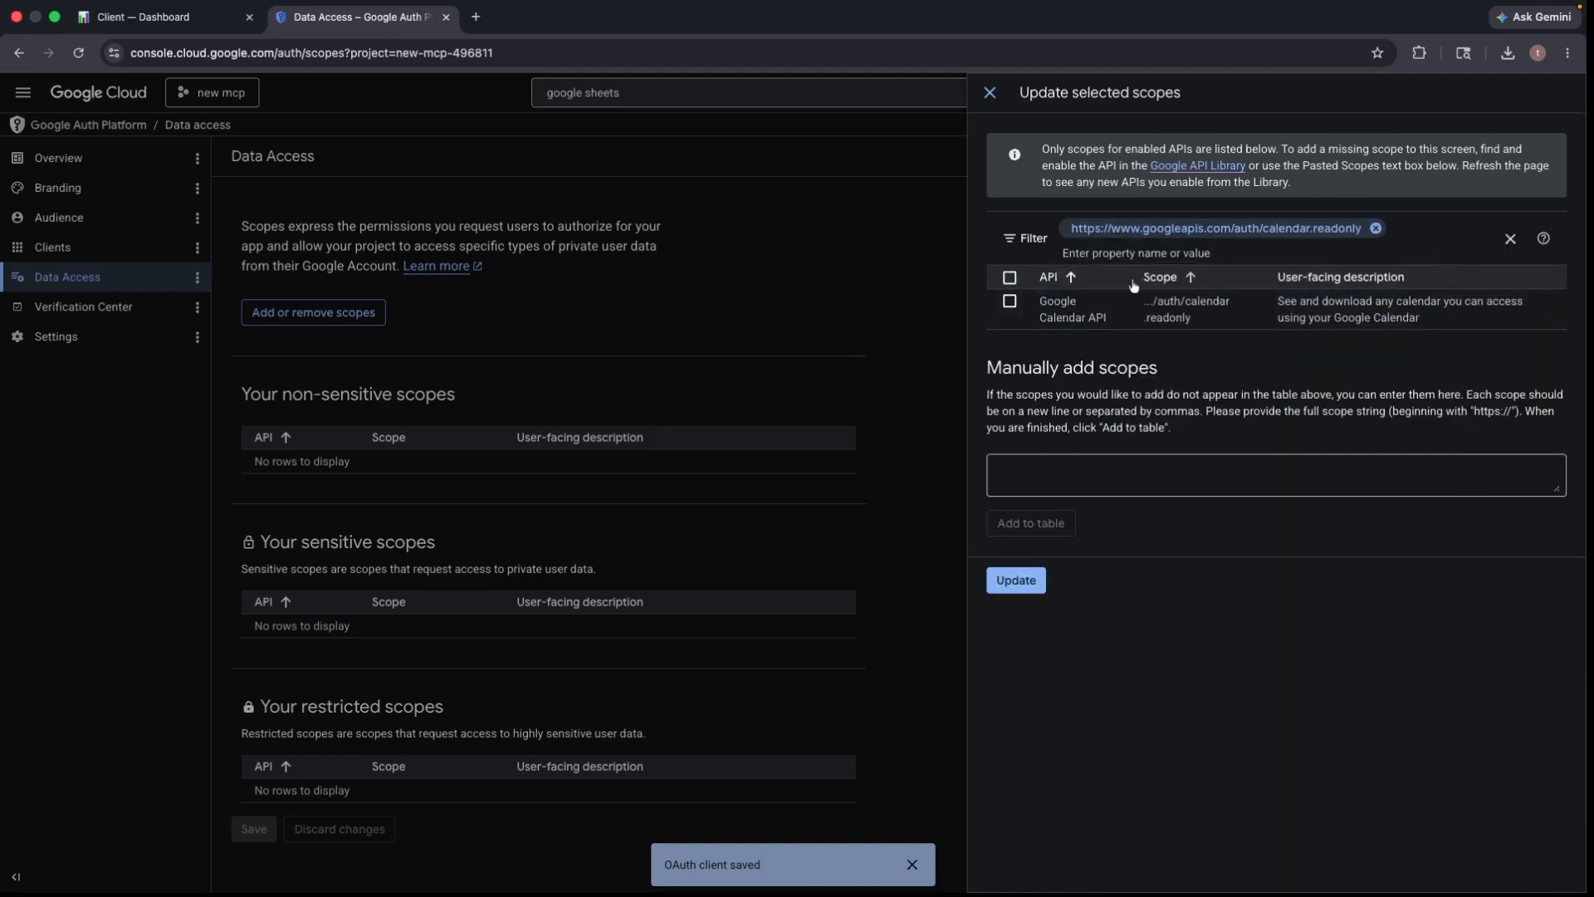
{"action": "left_click", "coordinate": [1010, 278]}
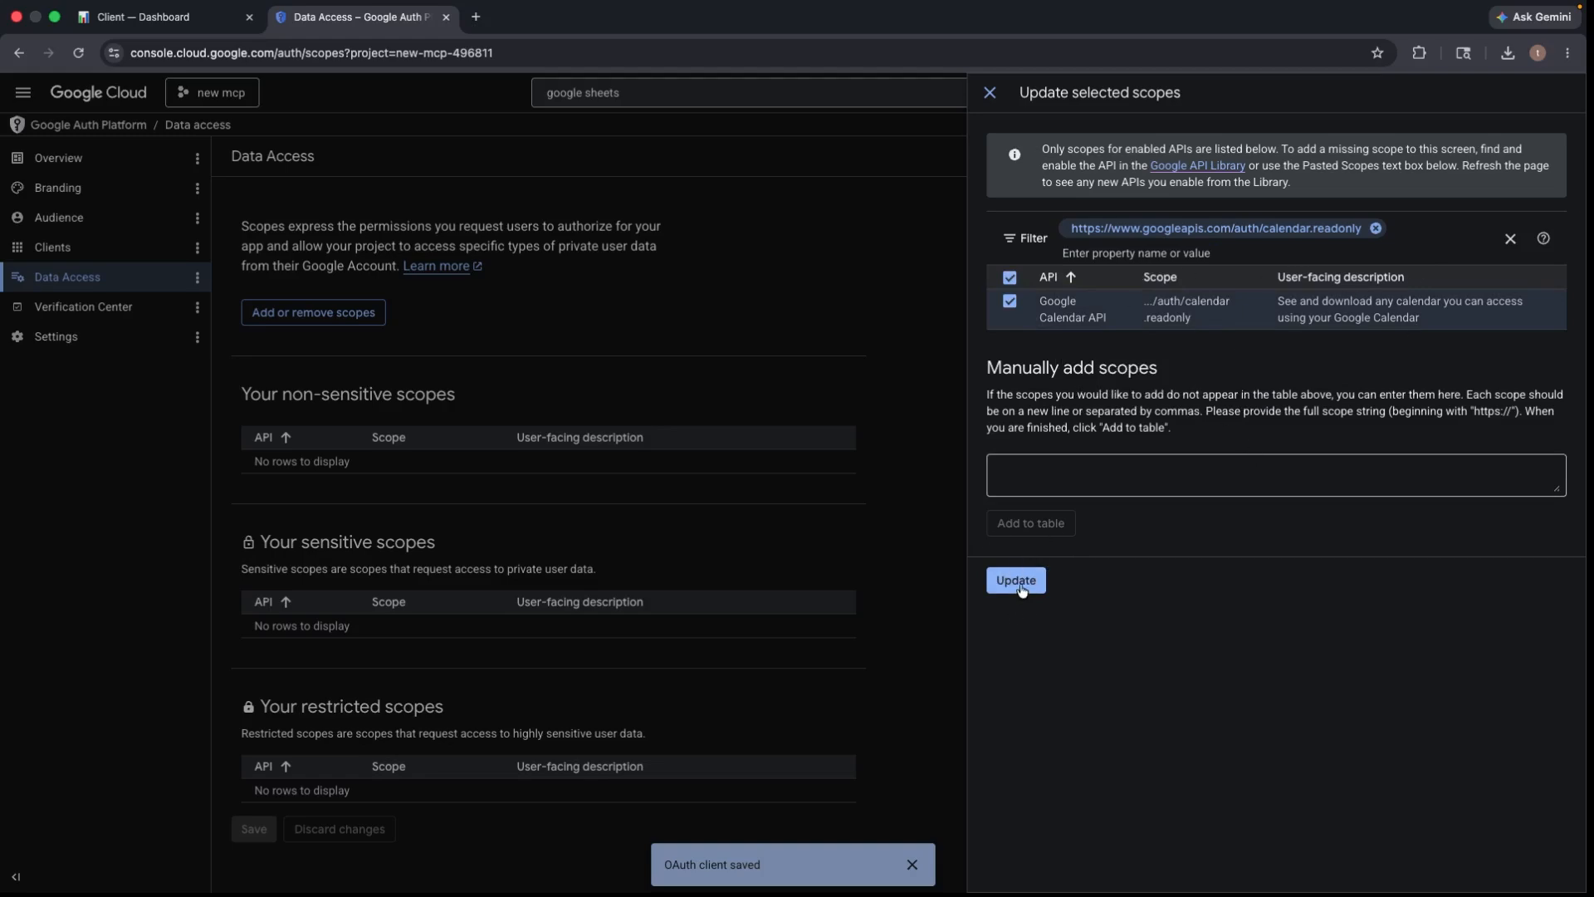
{"action": "left_click", "coordinate": [1016, 580]}
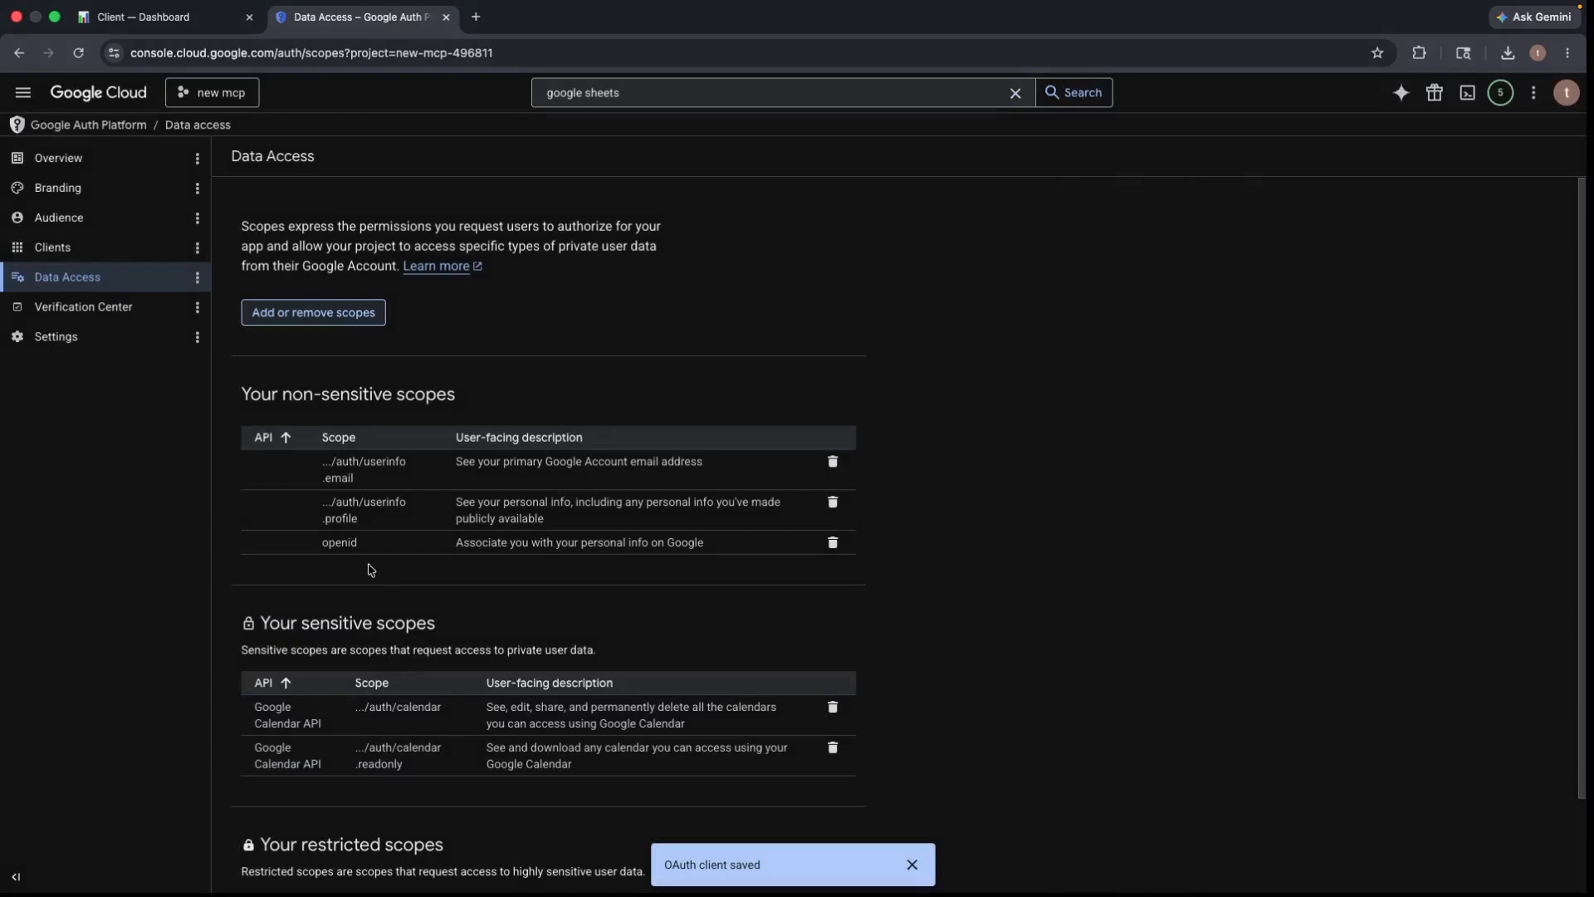
{"action": "left_click", "coordinate": [354, 311]}
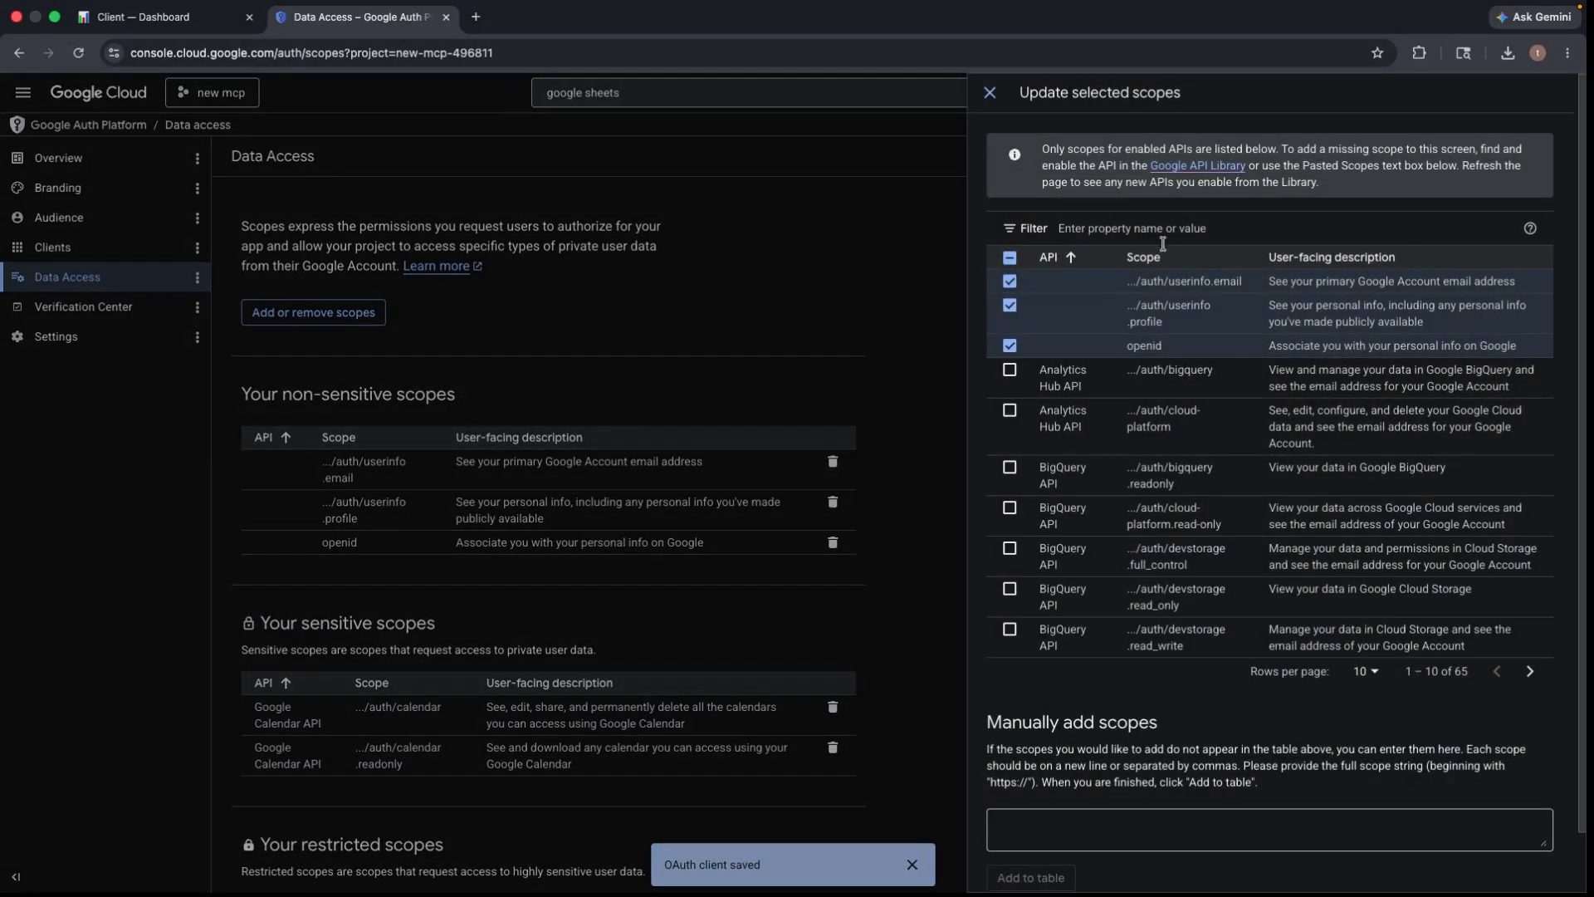
- Filter the scope picker by the Google Drive scope URL copied from the portal guide
{"action": "left_click", "coordinate": [198, 23]}
{"action": "left_click_drag", "start_coordinate": [475, 772], "coordinate": [675, 773]}
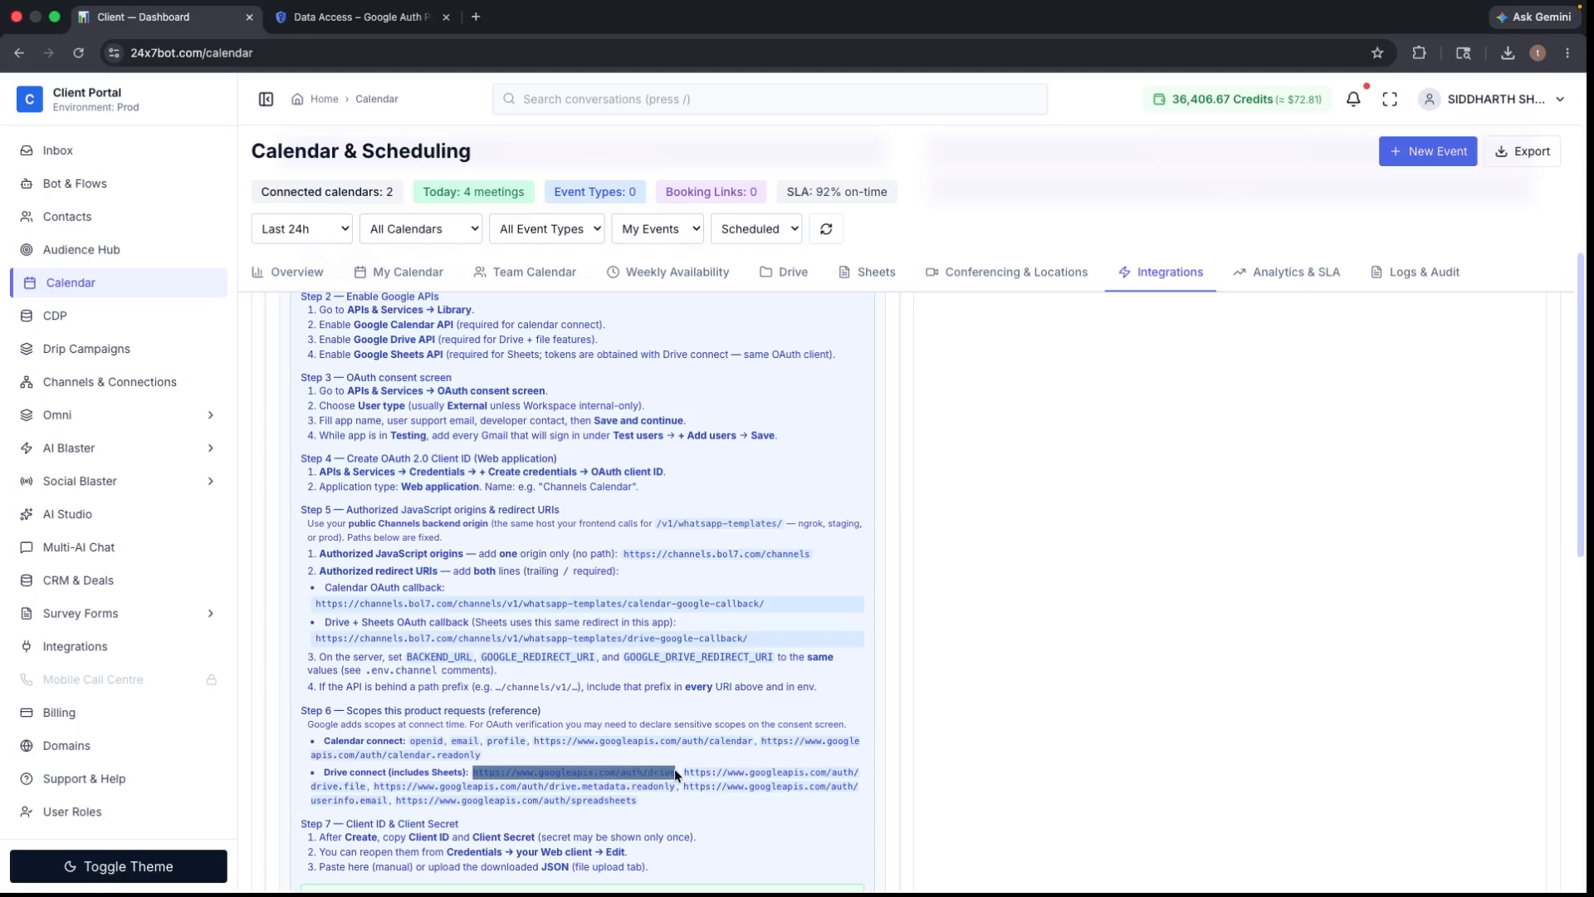
{"action": "right_click", "coordinate": [651, 783]}
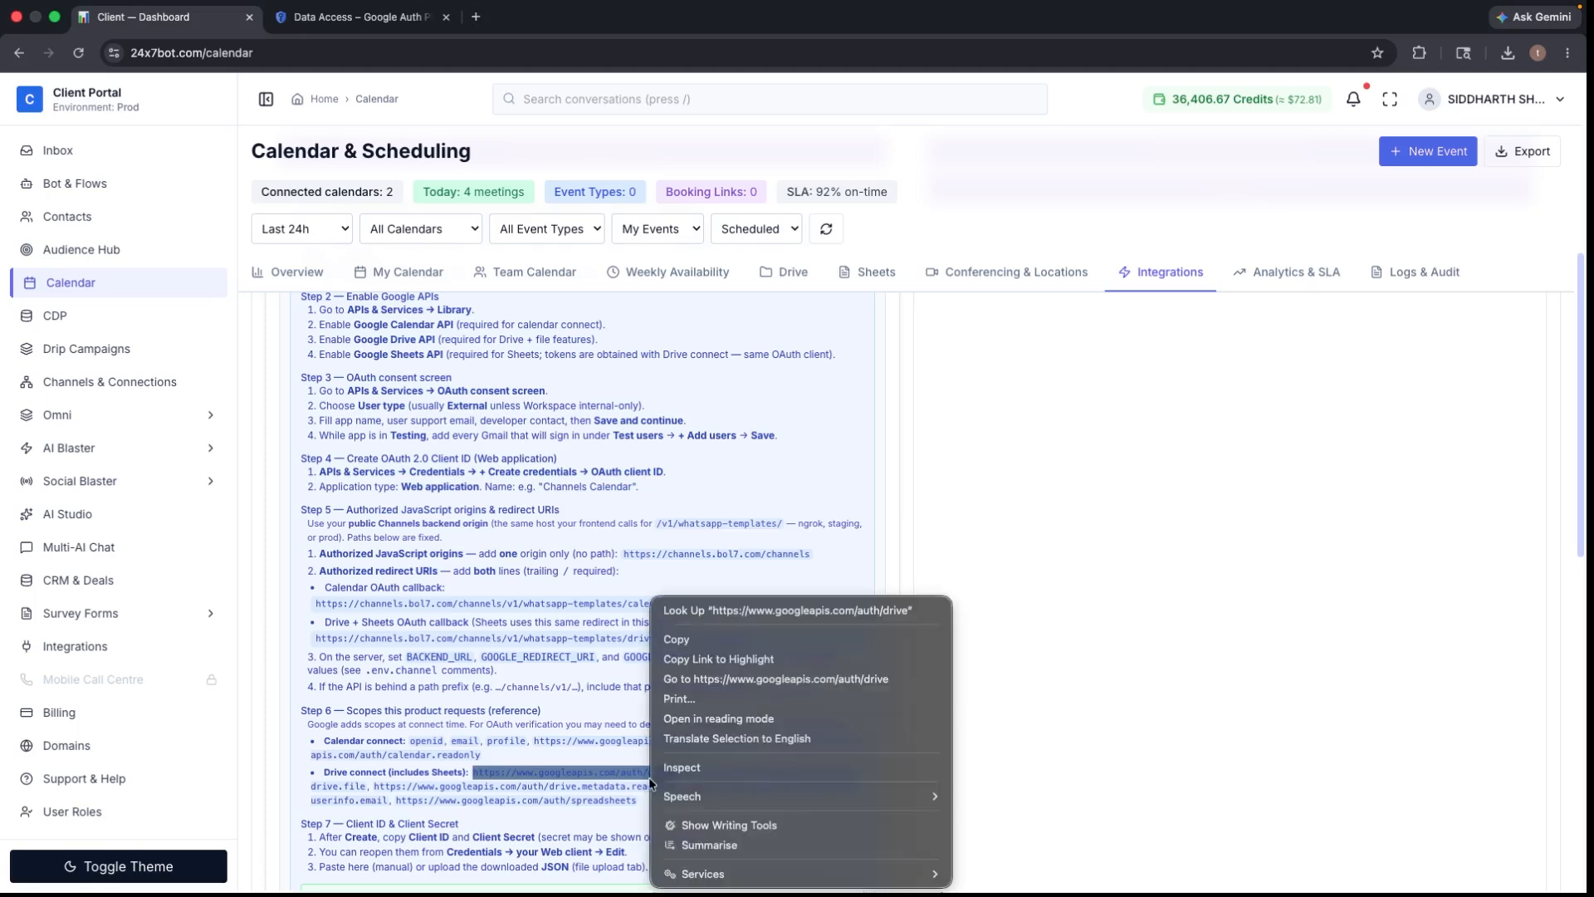
{"action": "left_click", "coordinate": [694, 636]}
{"action": "left_click", "coordinate": [400, 19]}
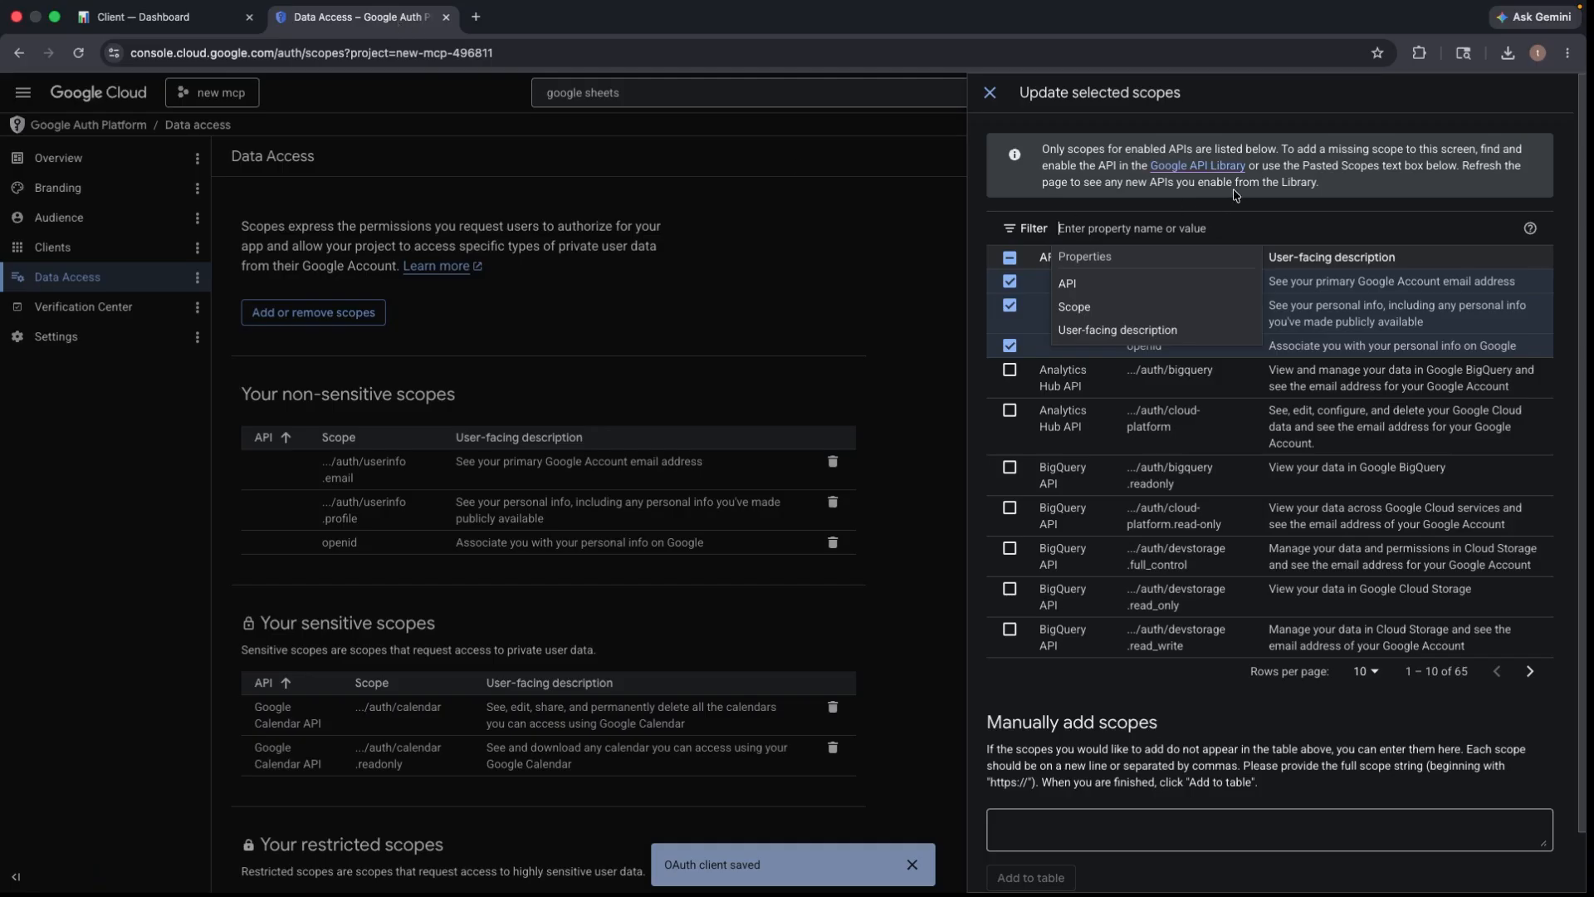
{"action": "left_click", "coordinate": [1105, 225]}
{"action": "right_click", "coordinate": [1105, 225]}
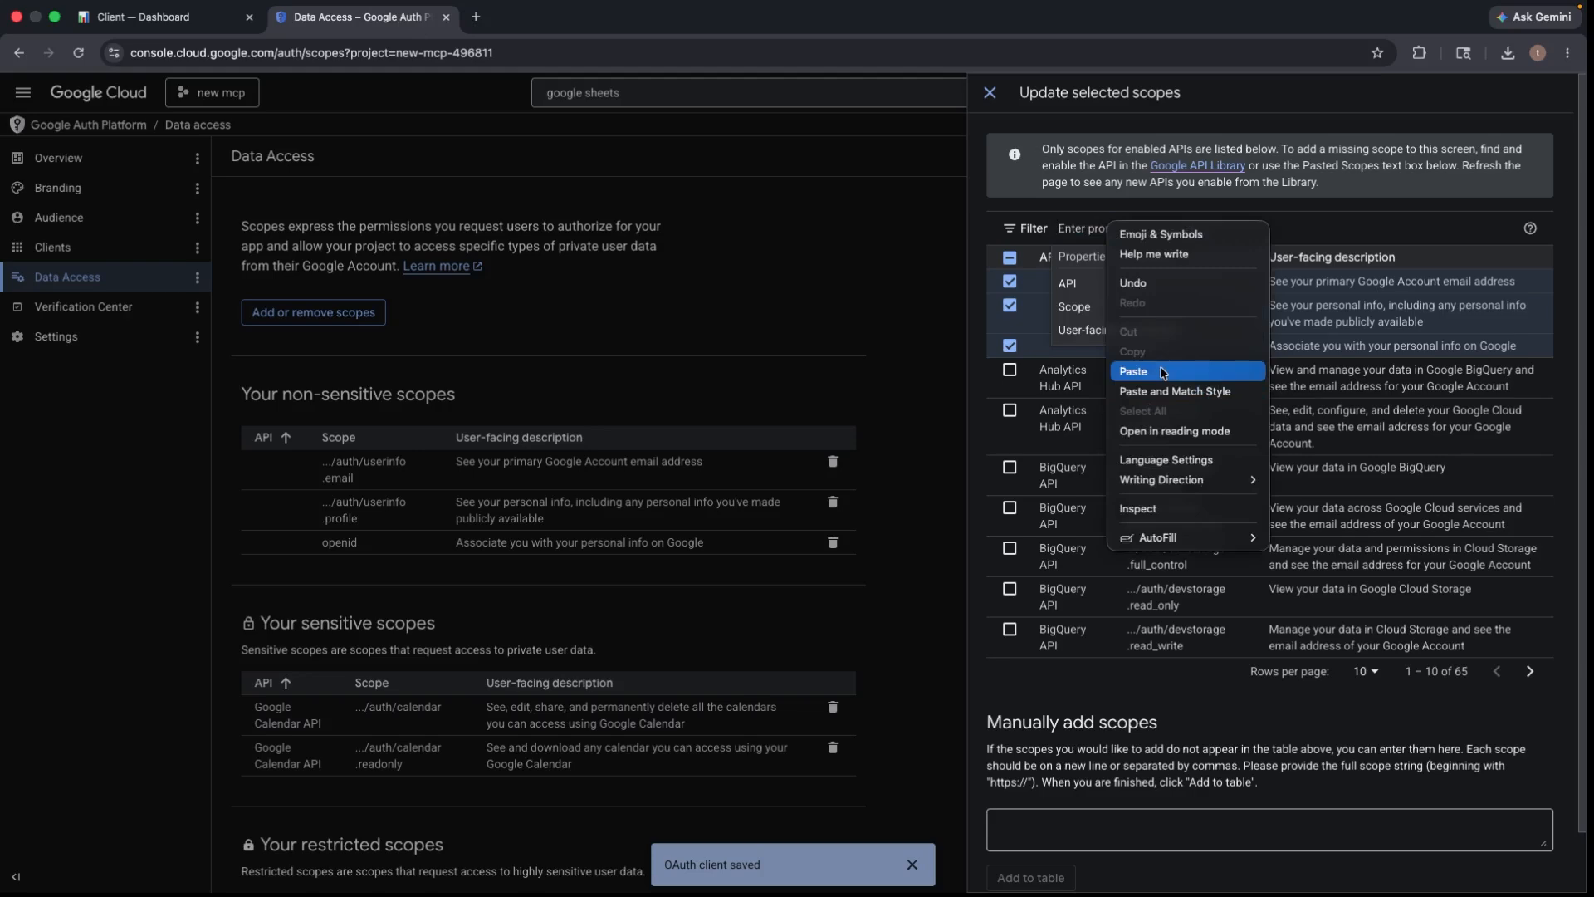
{"action": "left_click", "coordinate": [1129, 372]}
{"action": "key", "text": "Return"}
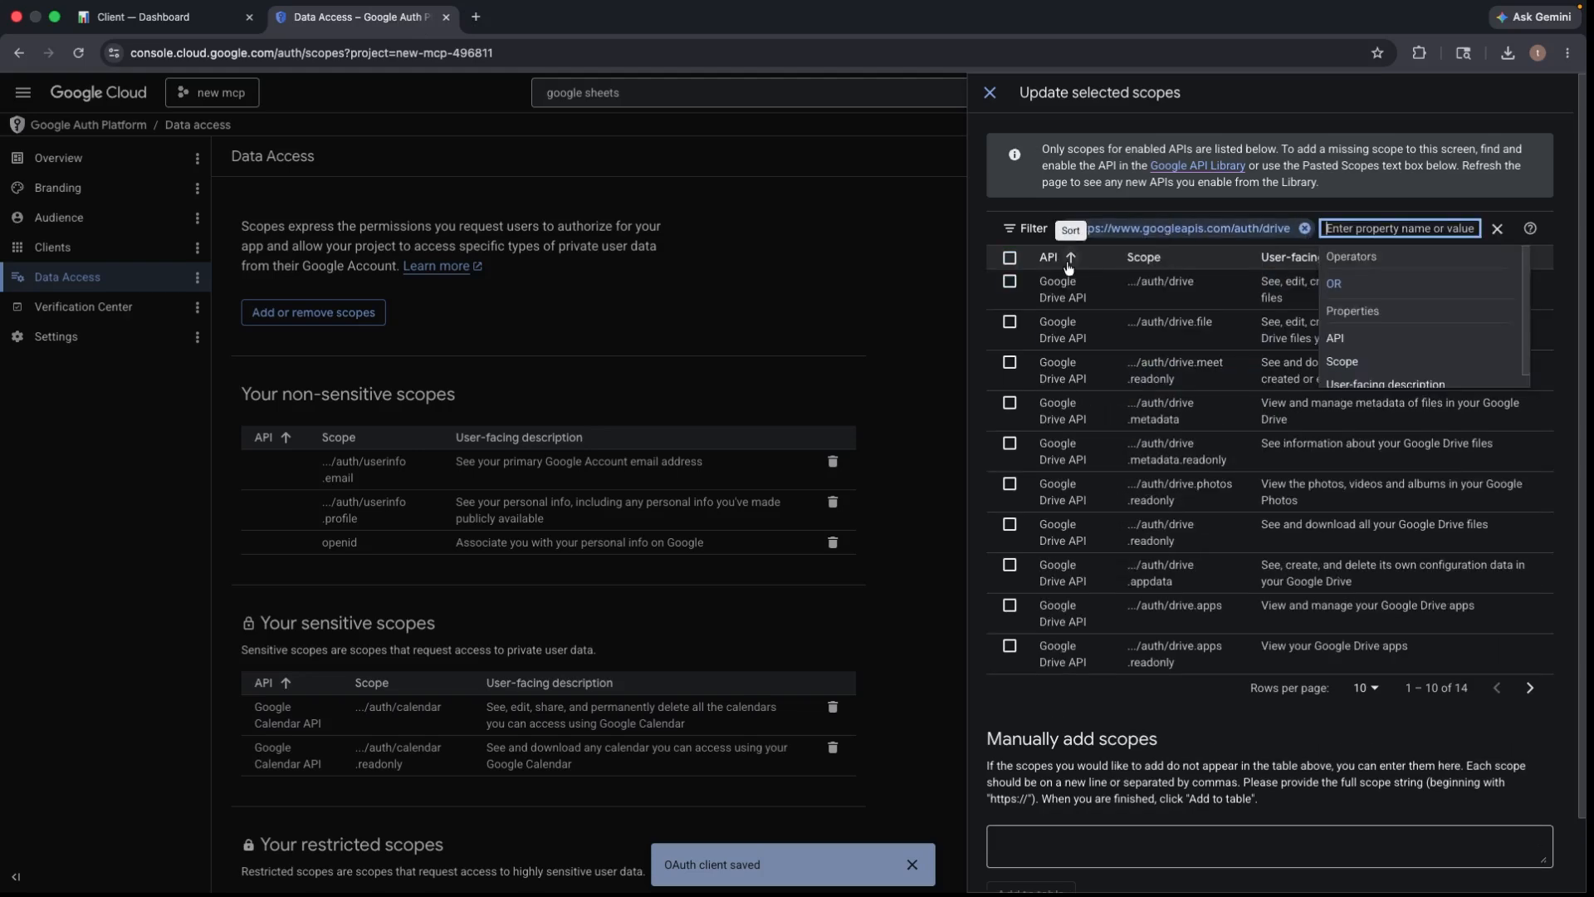
- Filter by the userinfo.email scope URL to confirm it is selected, then clear the filter
{"action": "key", "text": "ctrl+shift+Tab"}
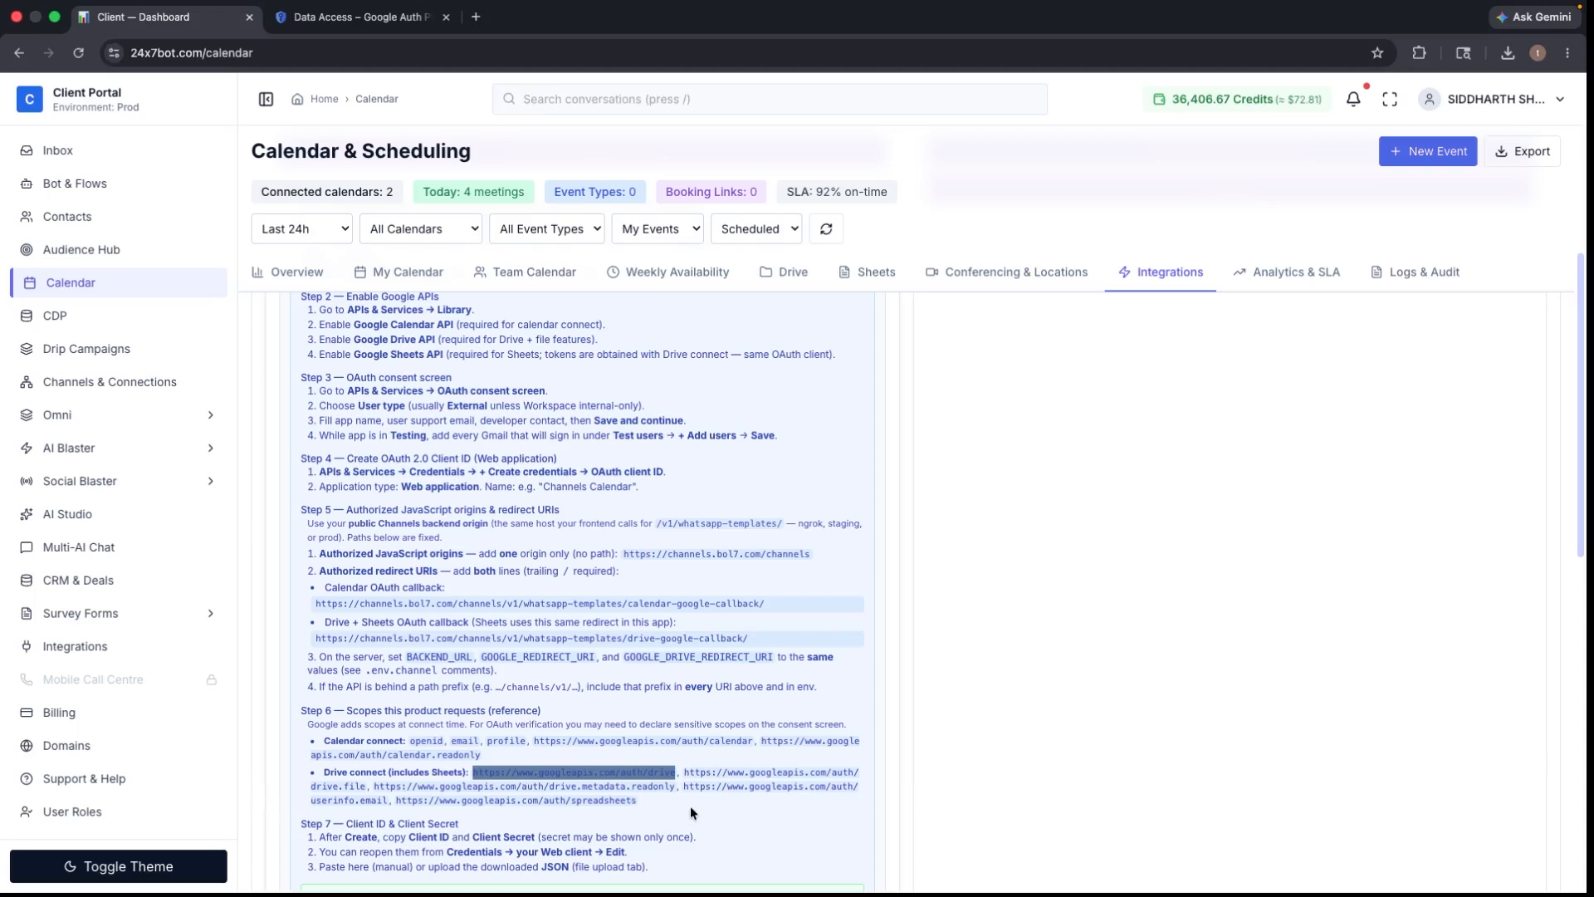
{"action": "left_click_drag", "start_coordinate": [683, 785], "coordinate": [389, 800]}
{"action": "right_click", "coordinate": [388, 801]}
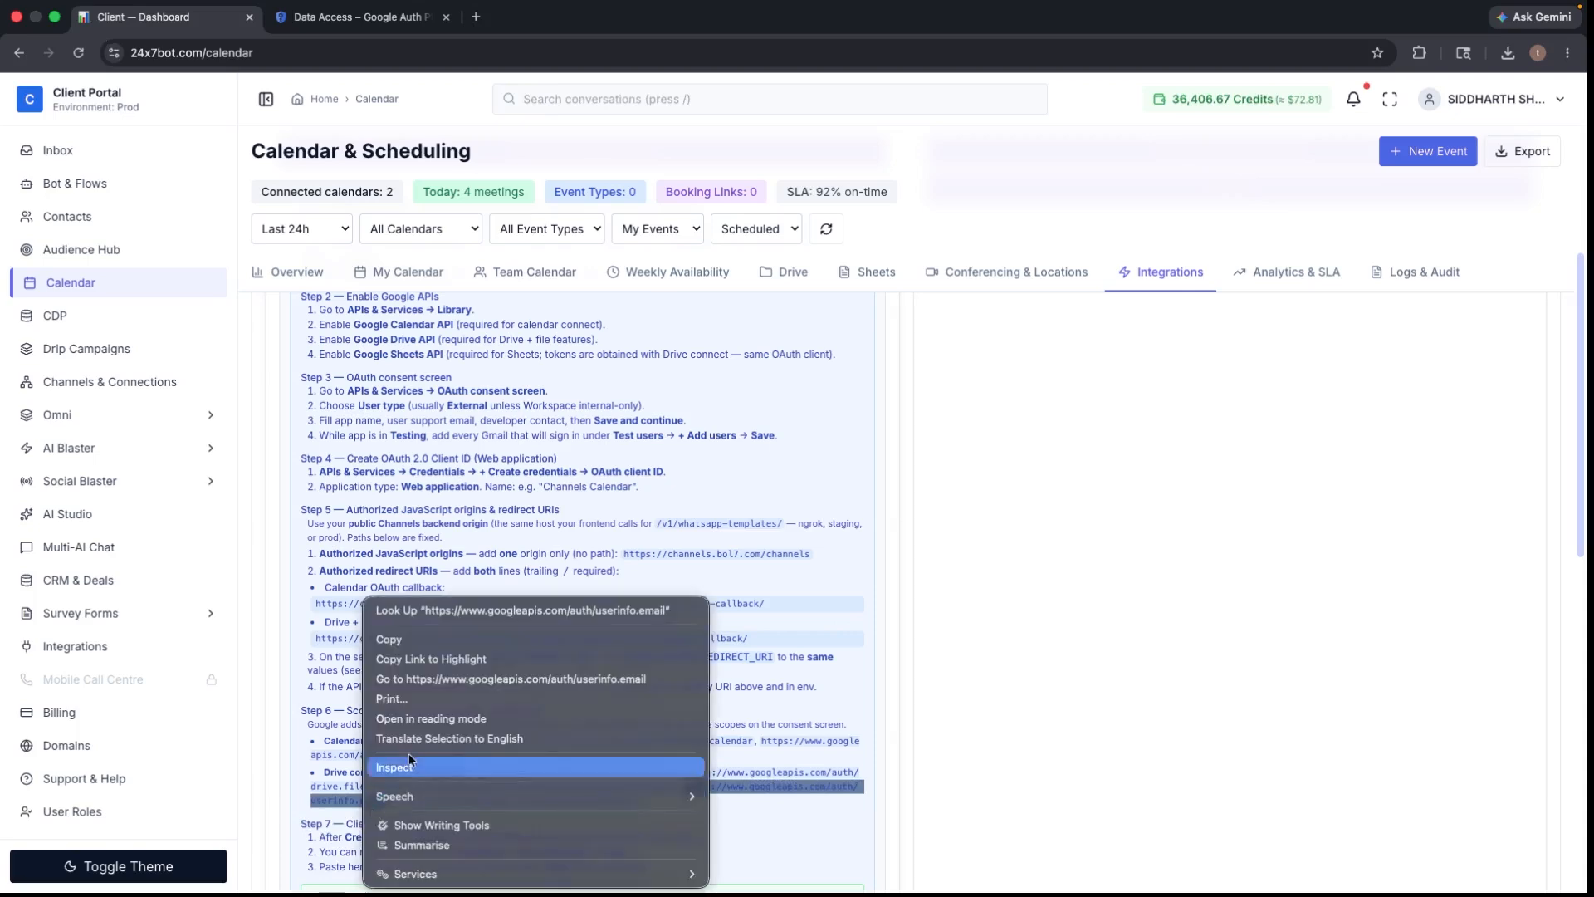
{"action": "left_click", "coordinate": [390, 639]}
{"action": "key", "text": "ctrl+Tab"}
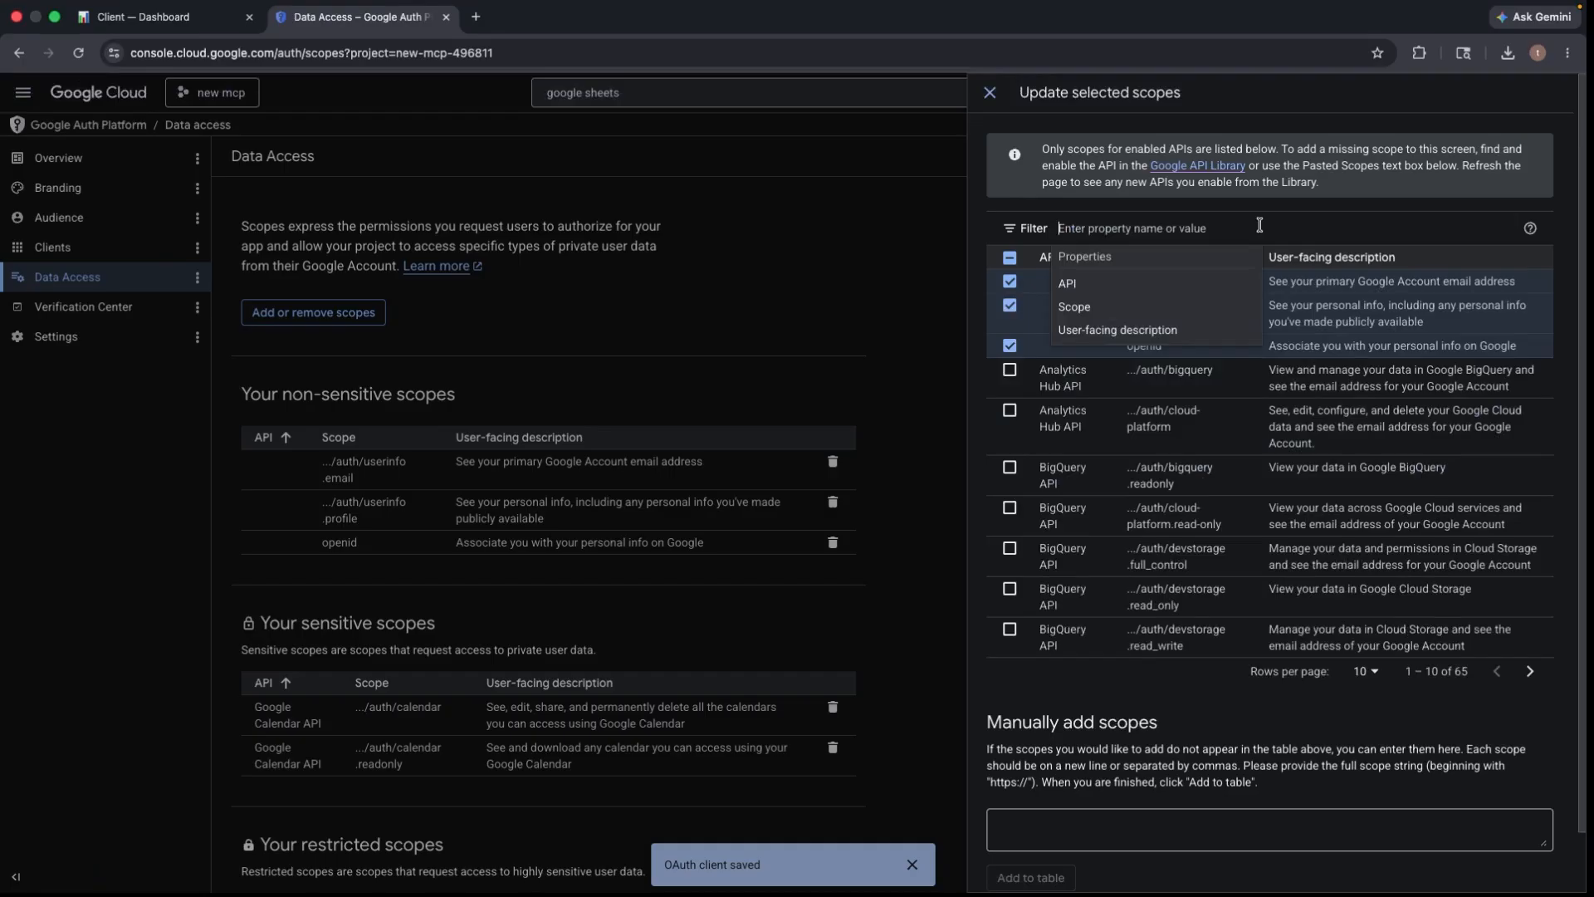
{"action": "right_click", "coordinate": [1144, 228]}
{"action": "left_click", "coordinate": [1222, 384]}
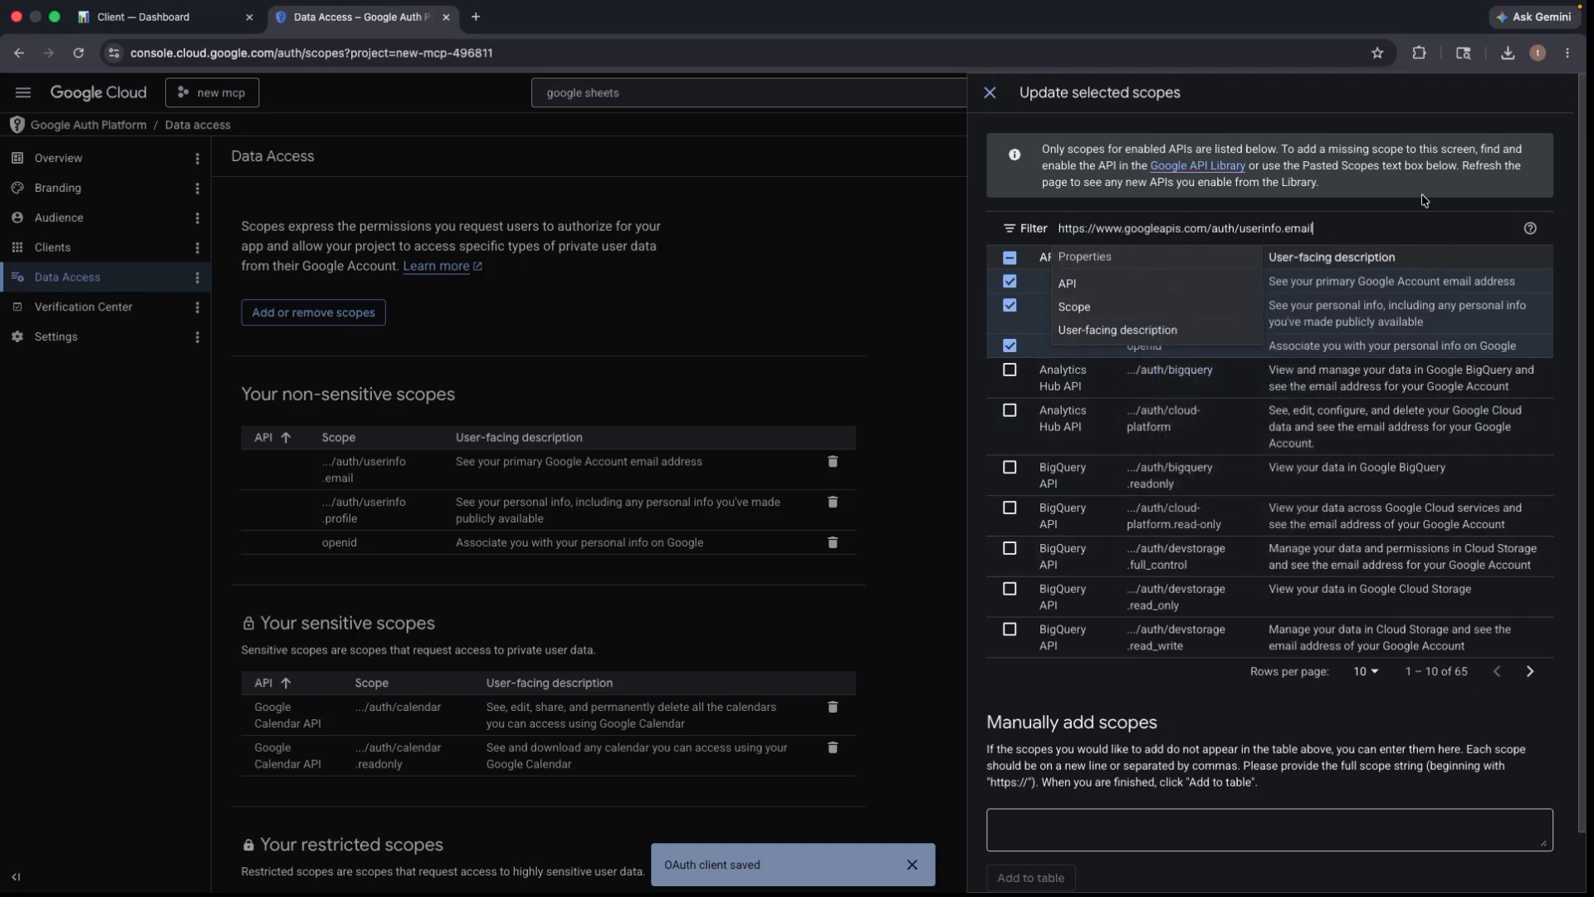
{"action": "key", "text": "Return"}
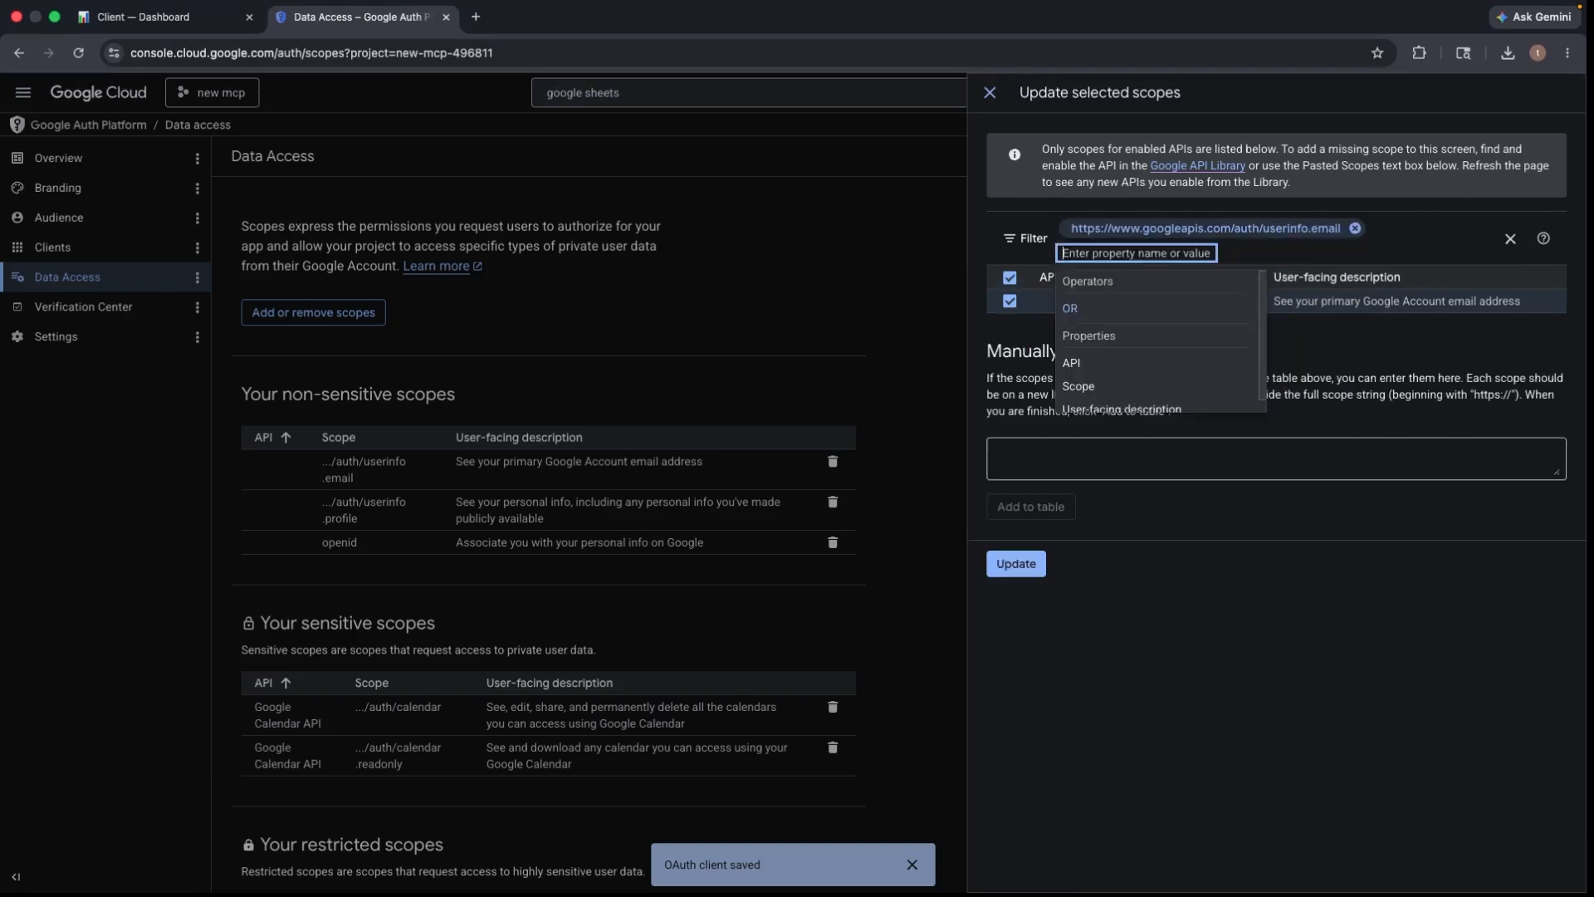
{"action": "left_click", "coordinate": [1487, 352]}
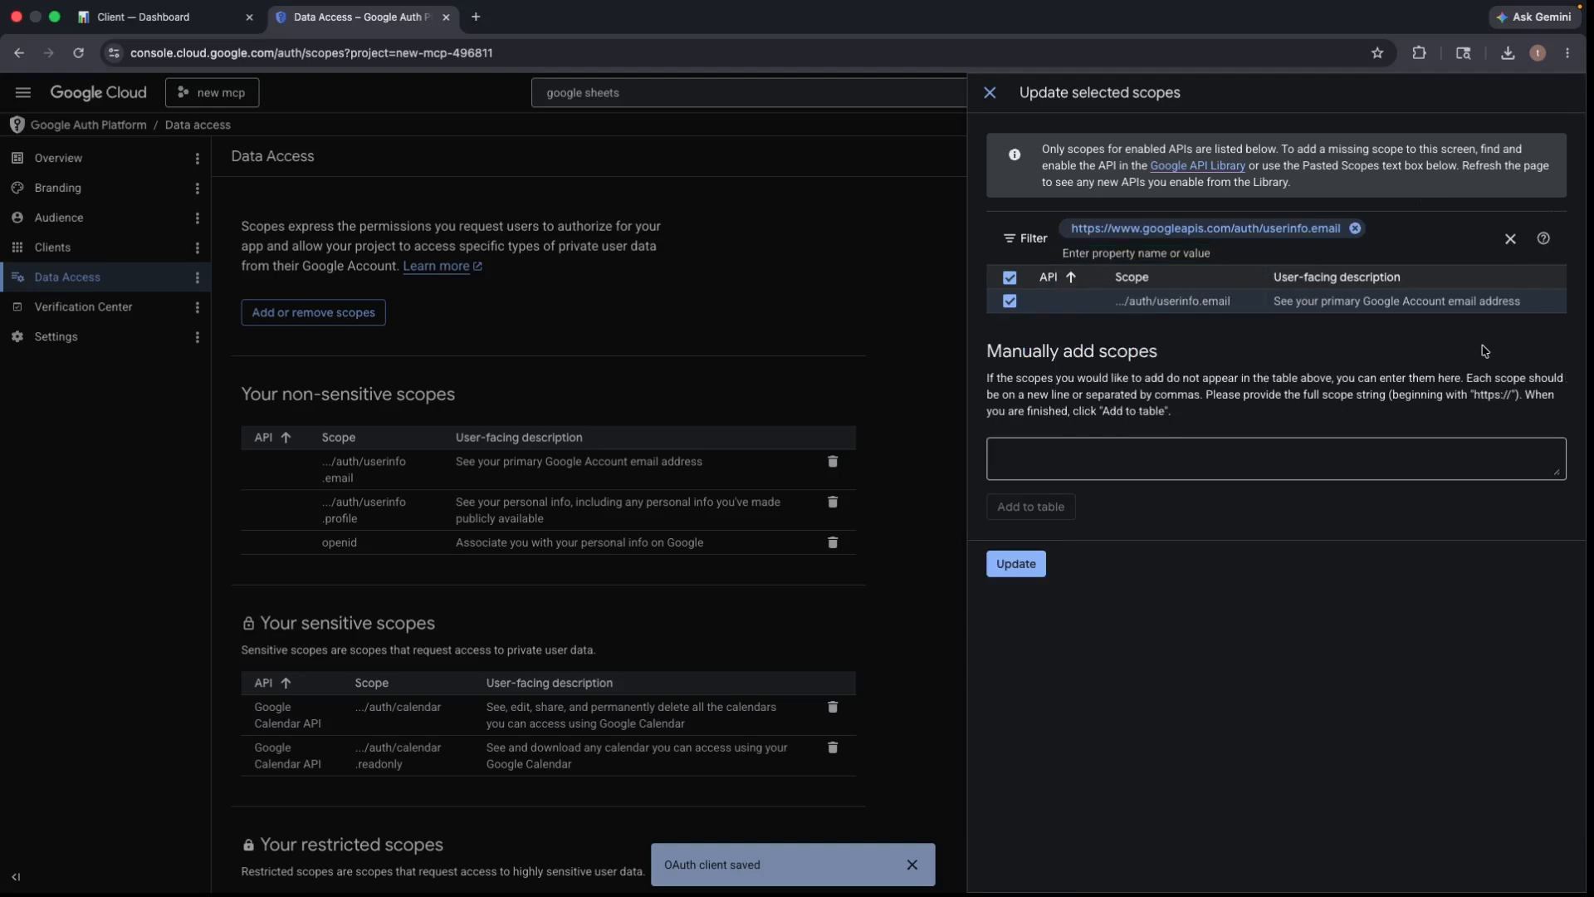
{"action": "left_click", "coordinate": [1355, 228]}
{"action": "left_click", "coordinate": [178, 35]}
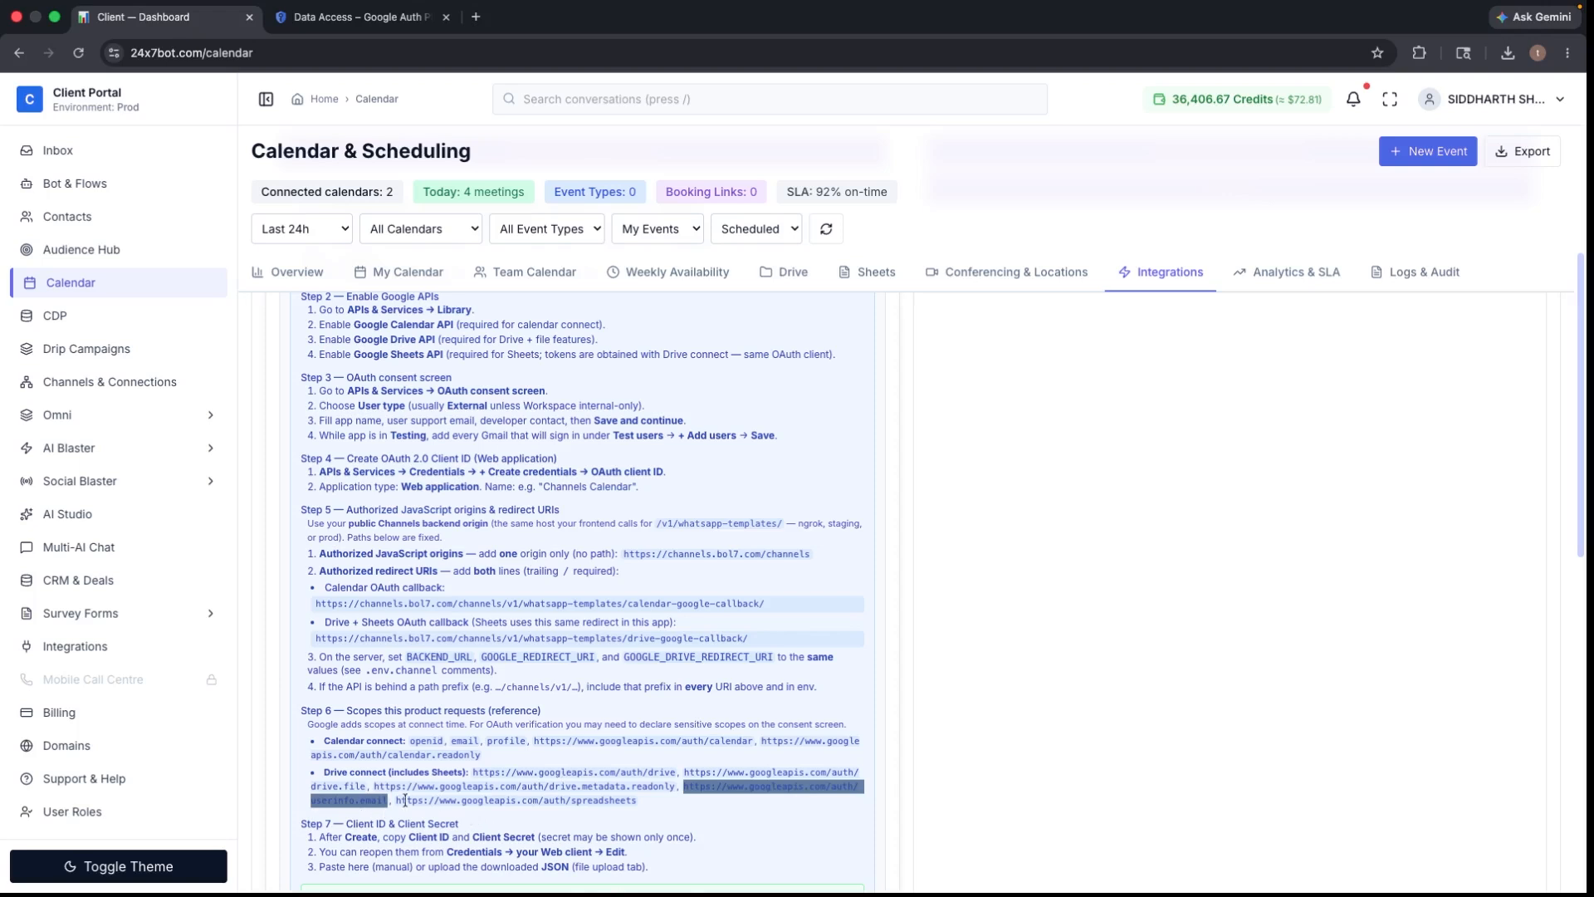
- Filter by the spreadsheets scope URL, tick spreadsheets and spreadsheets.readonly, and update the scopes
{"action": "left_click_drag", "start_coordinate": [396, 800], "coordinate": [644, 808]}
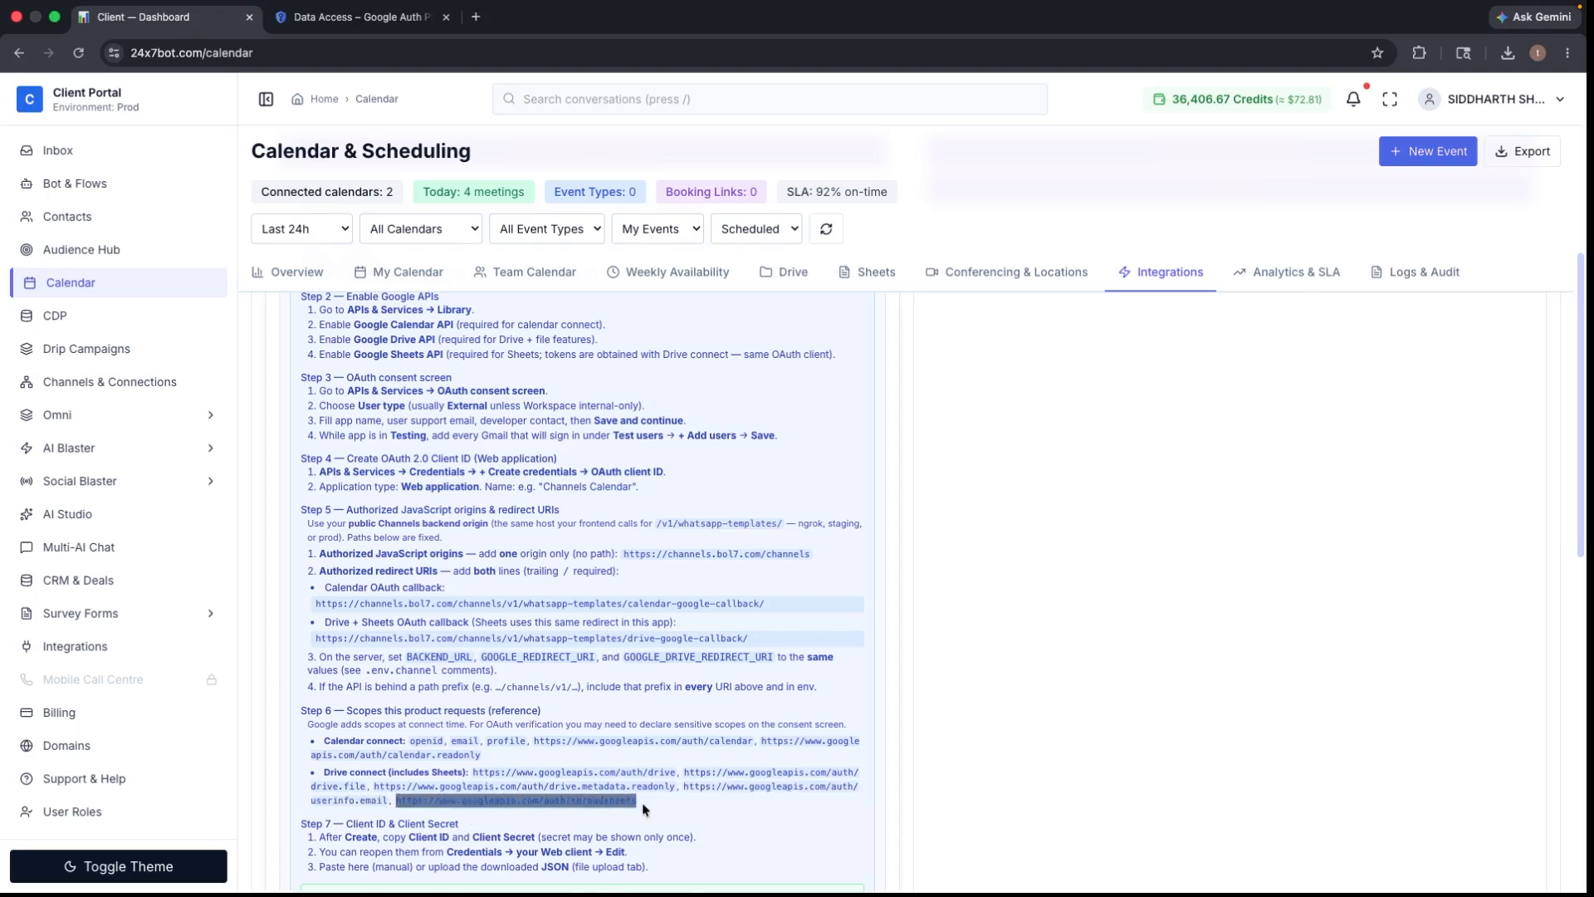
{"action": "right_click", "coordinate": [569, 806]}
{"action": "left_click", "coordinate": [621, 633]}
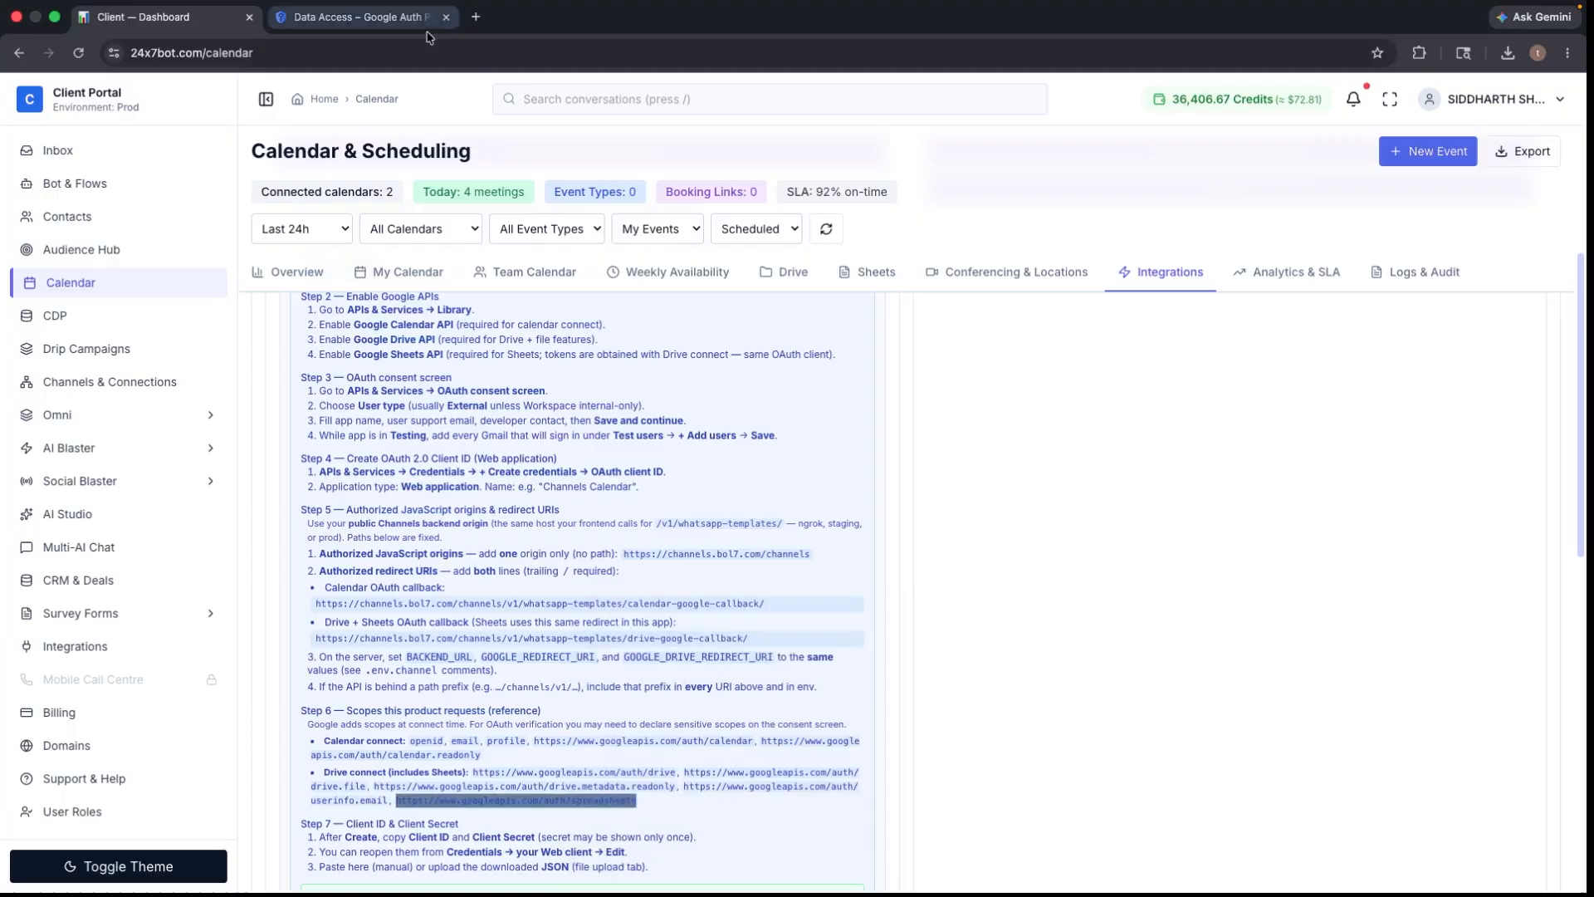
{"action": "left_click", "coordinate": [425, 17]}
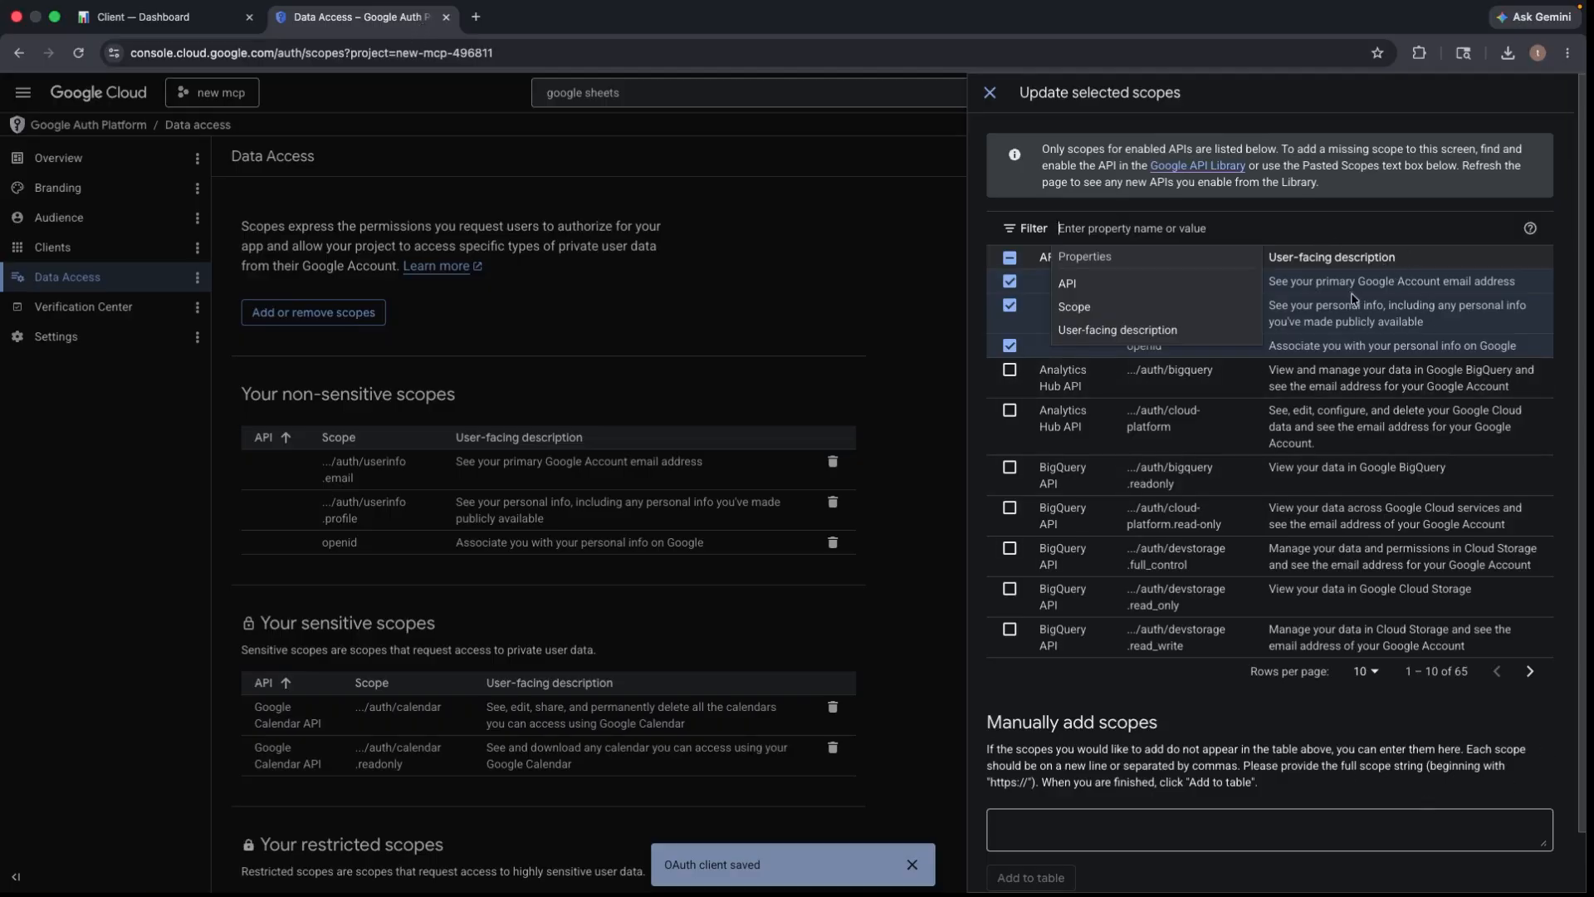
{"action": "right_click", "coordinate": [1128, 230]}
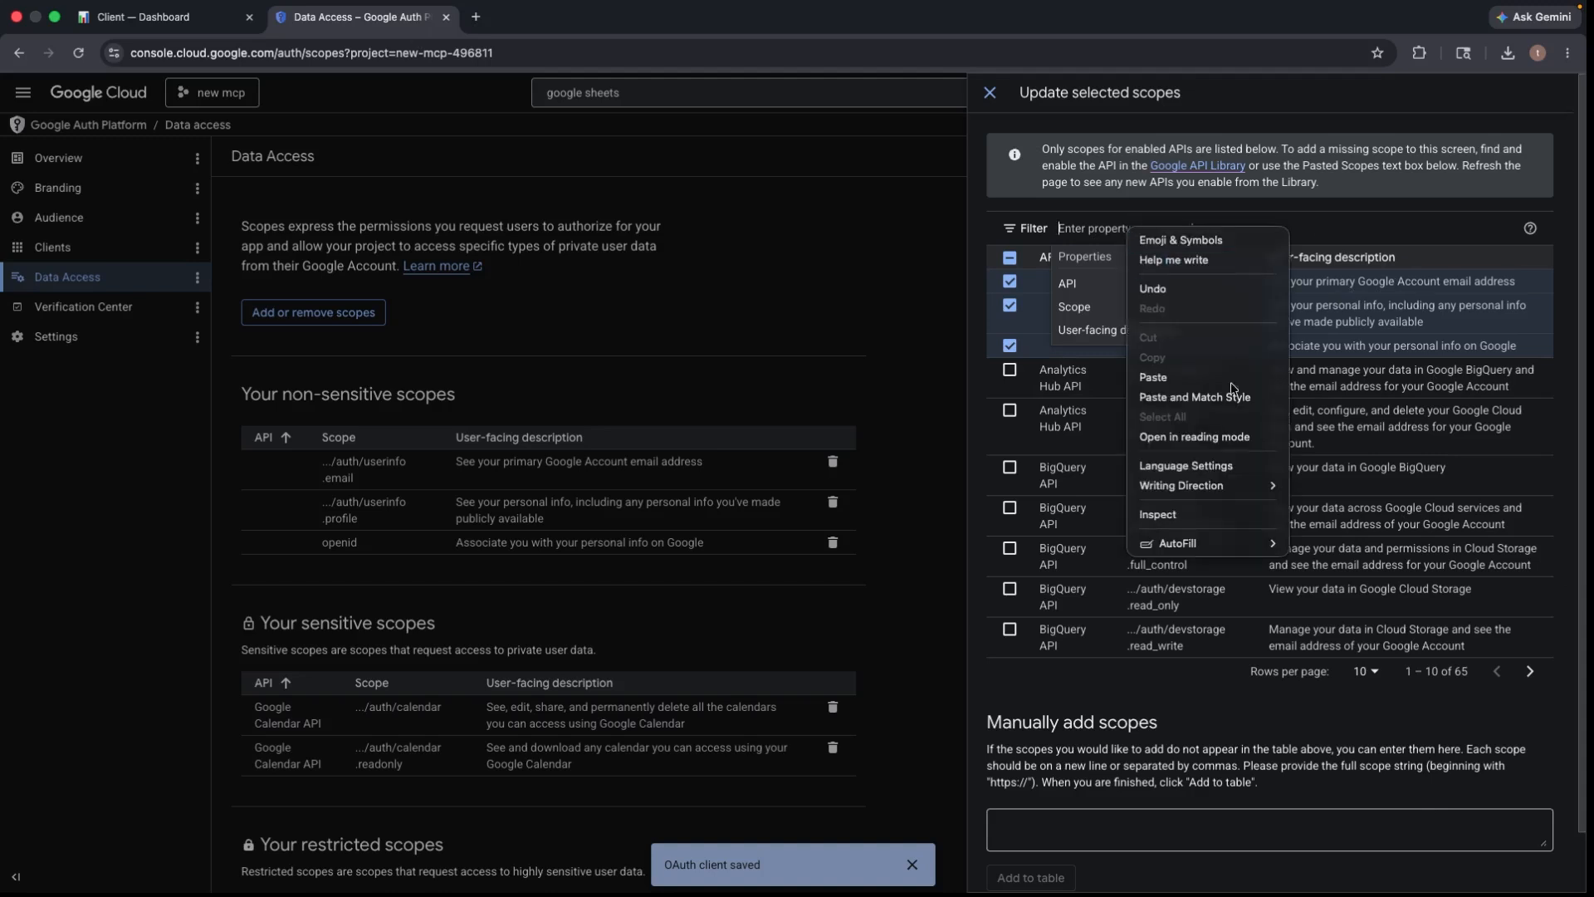
{"action": "left_click", "coordinate": [1187, 378]}
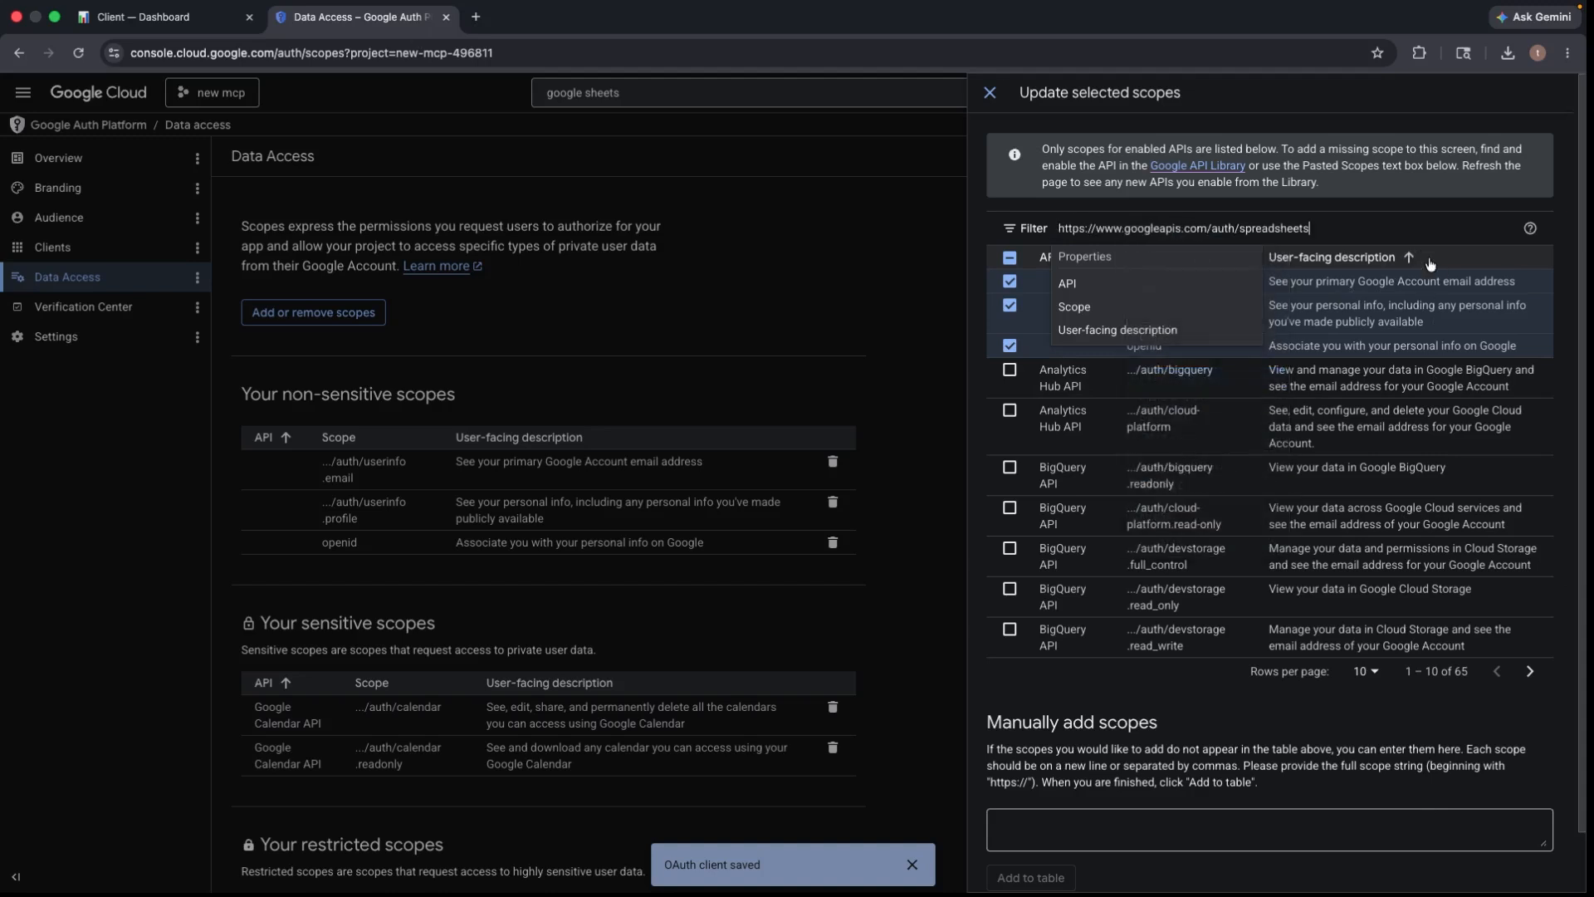
{"action": "key", "text": "Return"}
{"action": "left_click", "coordinate": [1444, 435]}
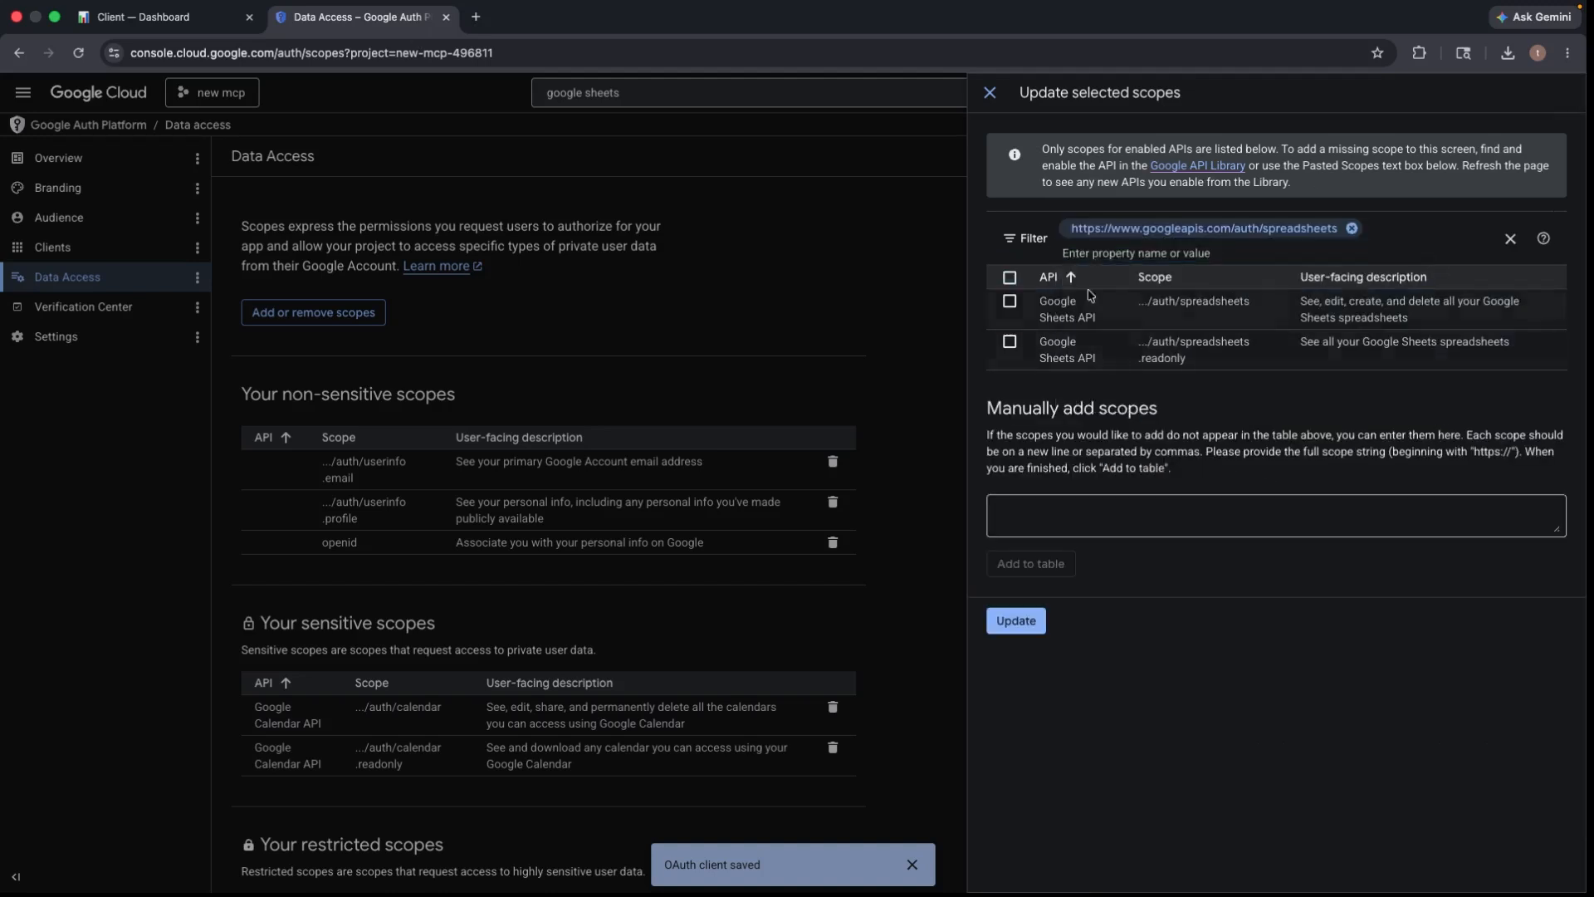
{"action": "left_click", "coordinate": [1010, 302]}
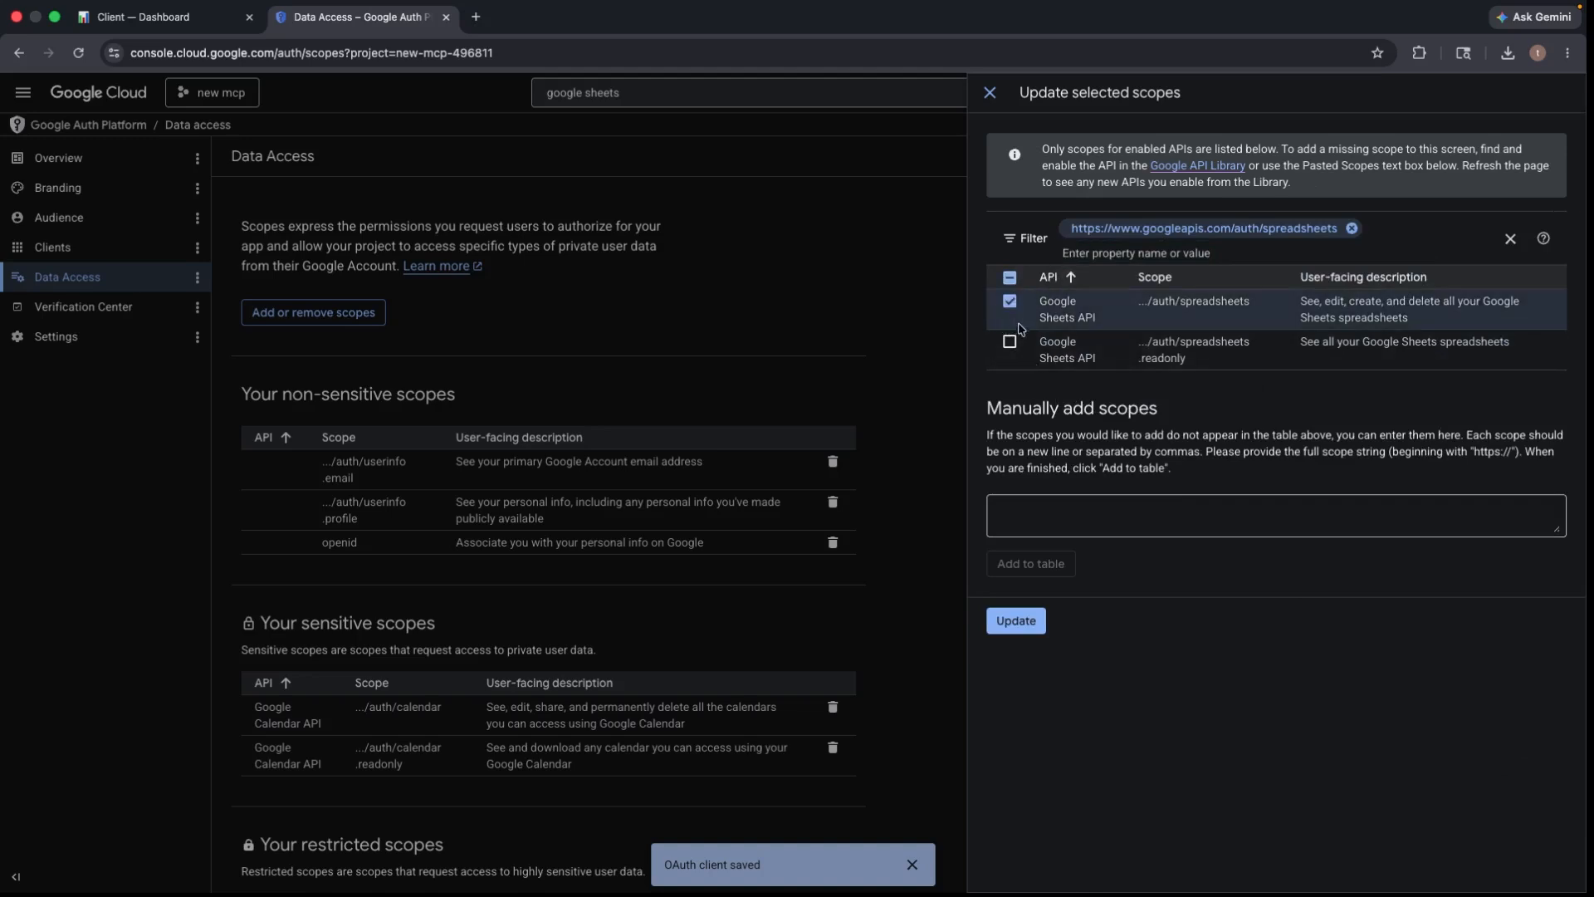
{"action": "left_click", "coordinate": [1011, 342]}
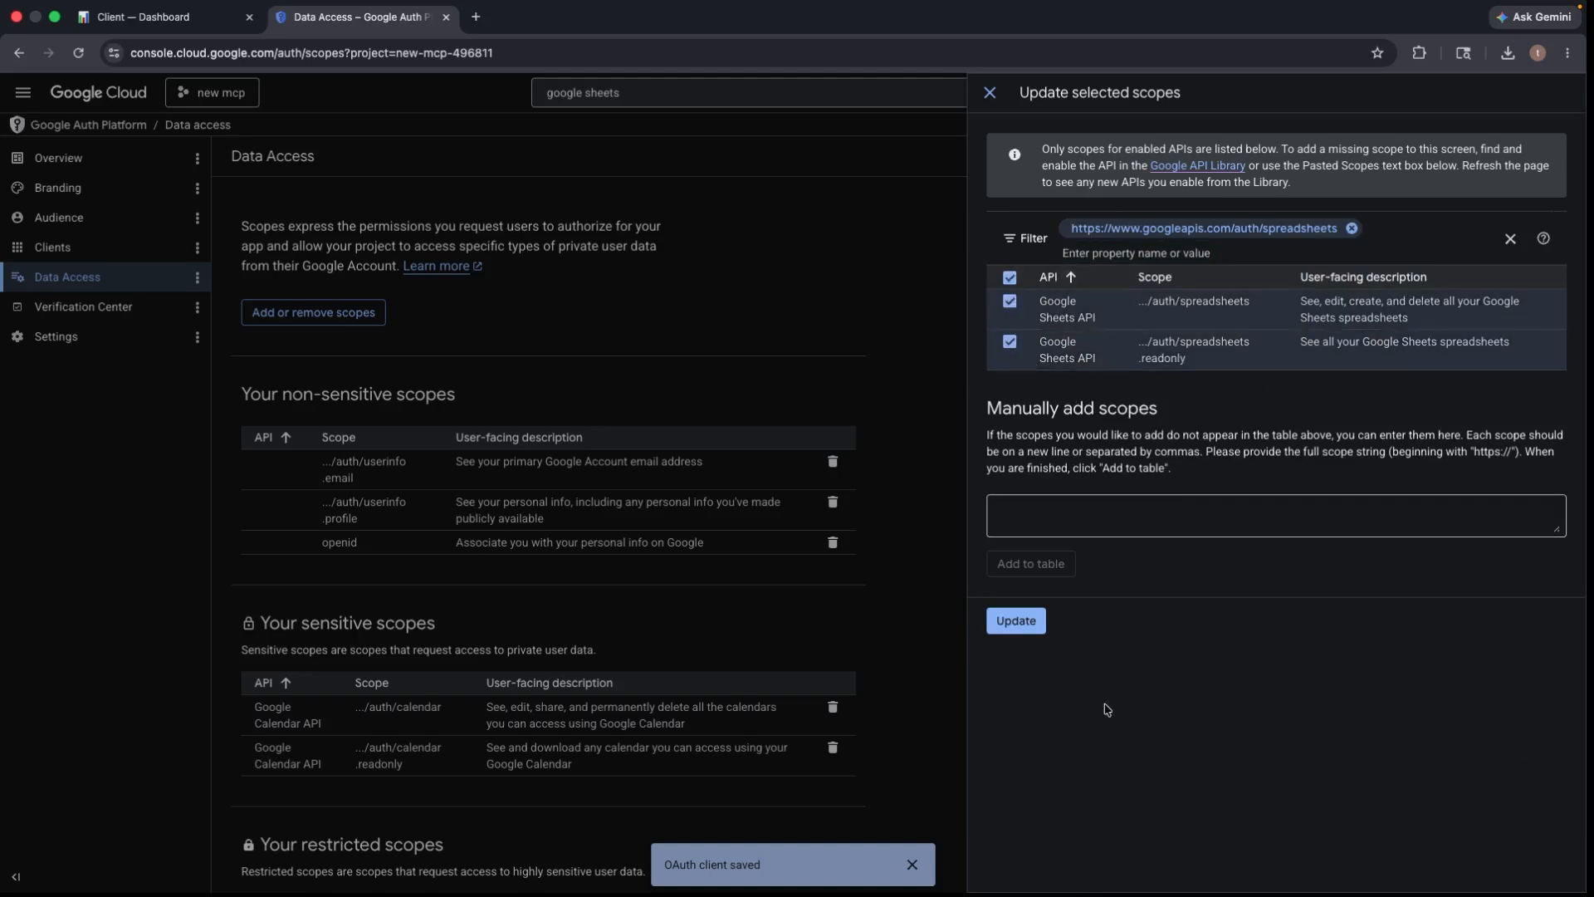
{"action": "left_click", "coordinate": [1016, 622]}
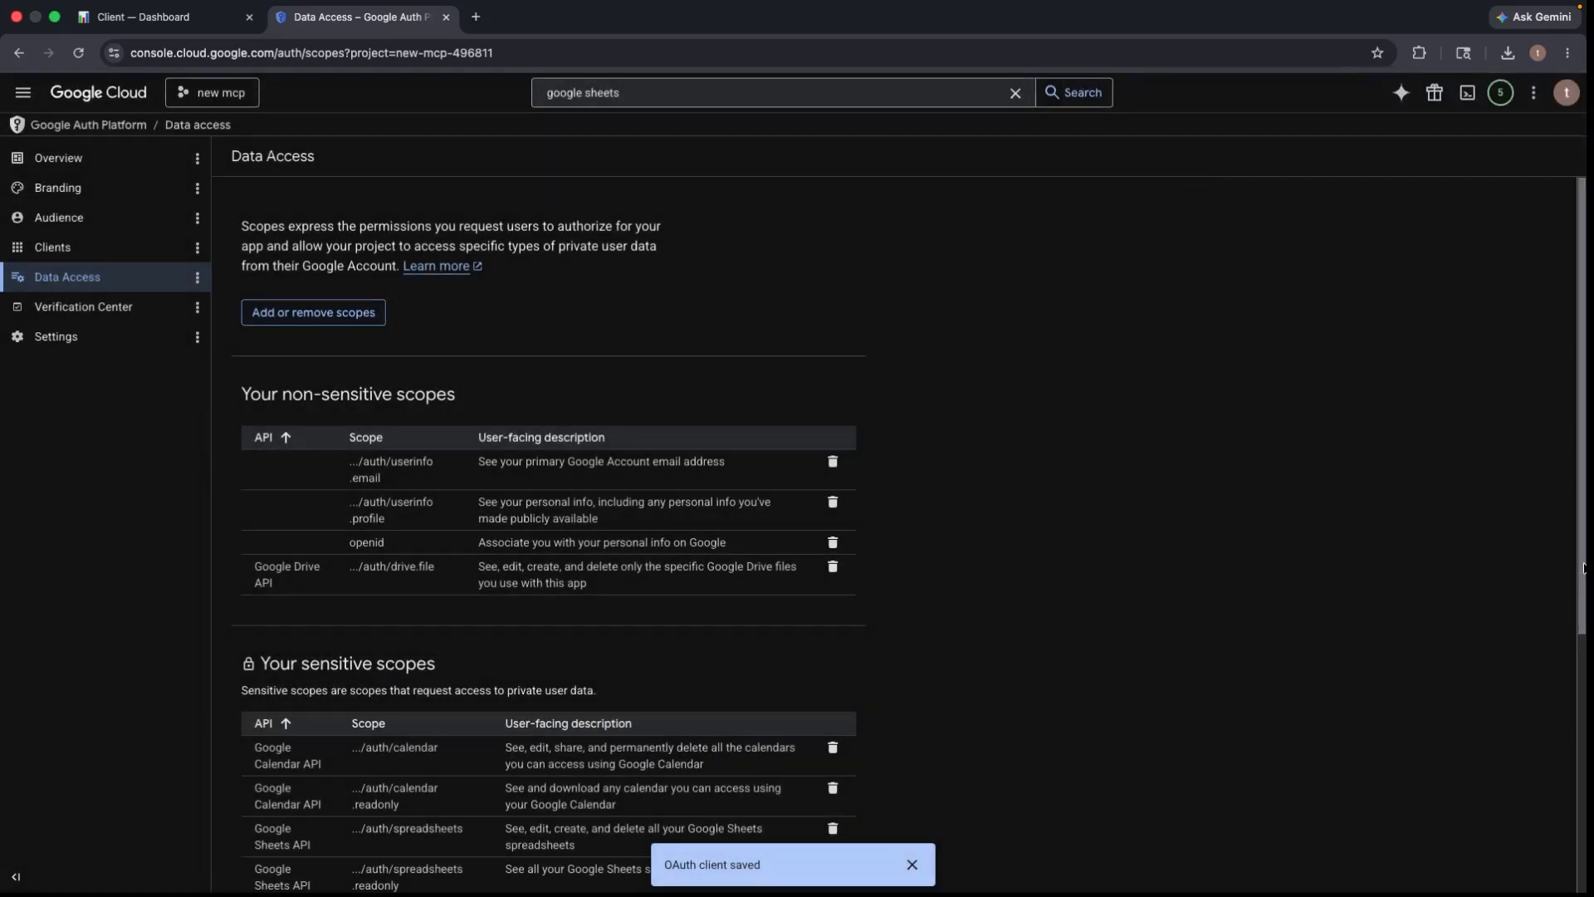
- Save the updated Calendar, Drive and Sheets scopes on Data Access and return to the portal tab
{"action": "scroll", "coordinate": [1565, 569], "scroll_direction": "down", "scroll_amount": 4}
{"action": "scroll", "coordinate": [1551, 566], "scroll_direction": "down", "scroll_amount": 1}
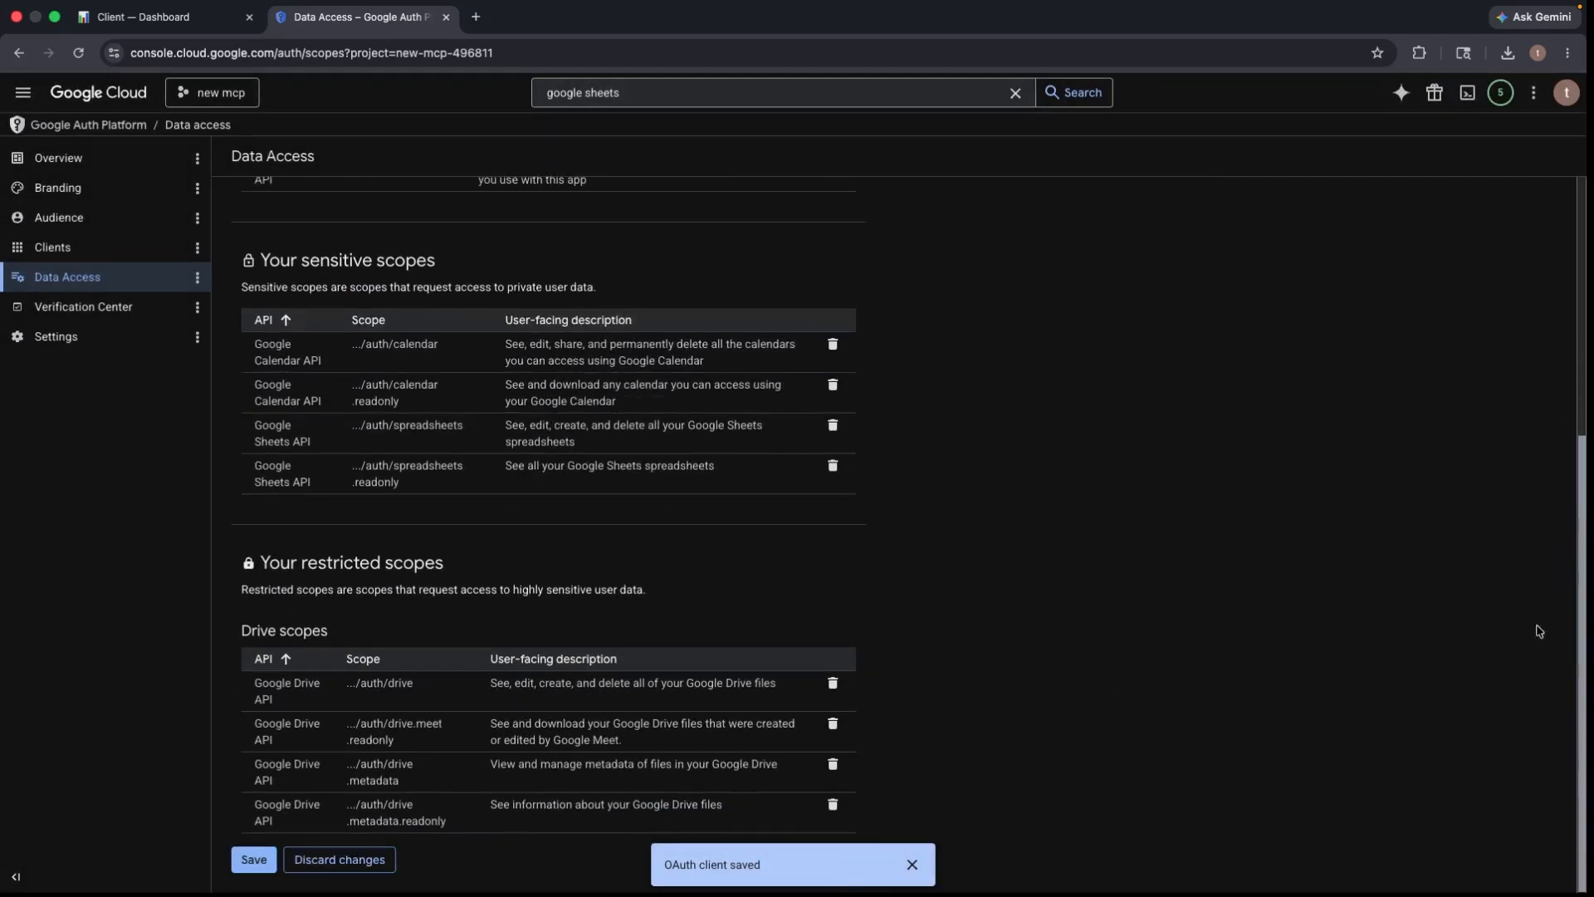
{"action": "left_click", "coordinate": [254, 859]}
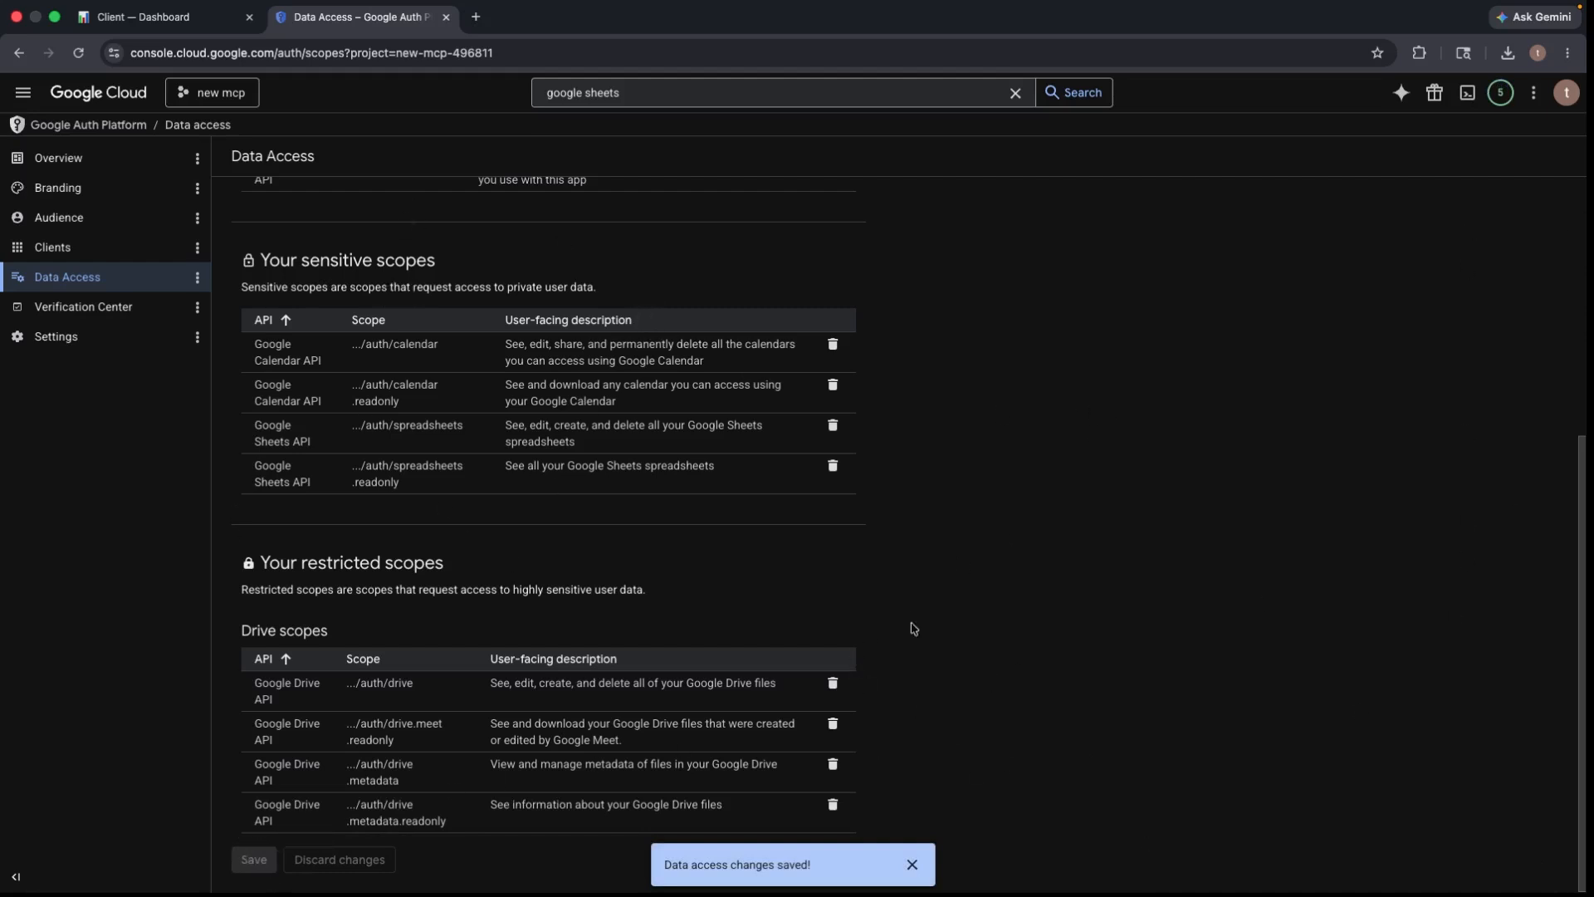
{"action": "left_click", "coordinate": [191, 6]}
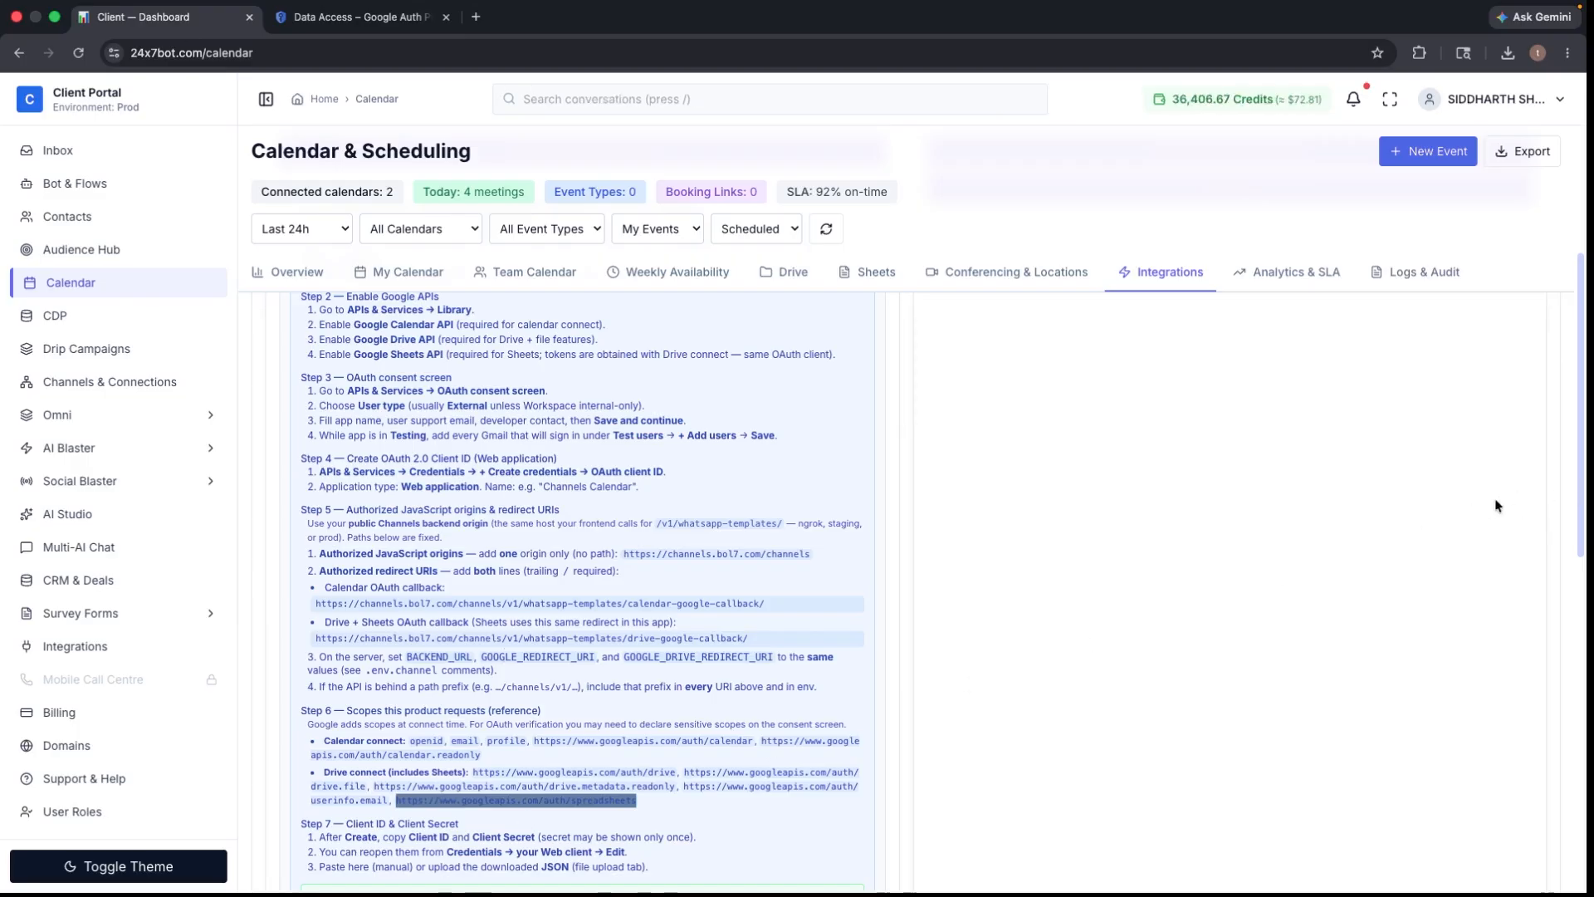
- Check the portal's Step 7 credentials form, then reopen Web client 1 from the Clients list
{"action": "scroll", "coordinate": [1552, 686], "scroll_direction": "down", "scroll_amount": 8}
{"action": "scroll", "coordinate": [1548, 565], "scroll_direction": "up", "scroll_amount": 4}
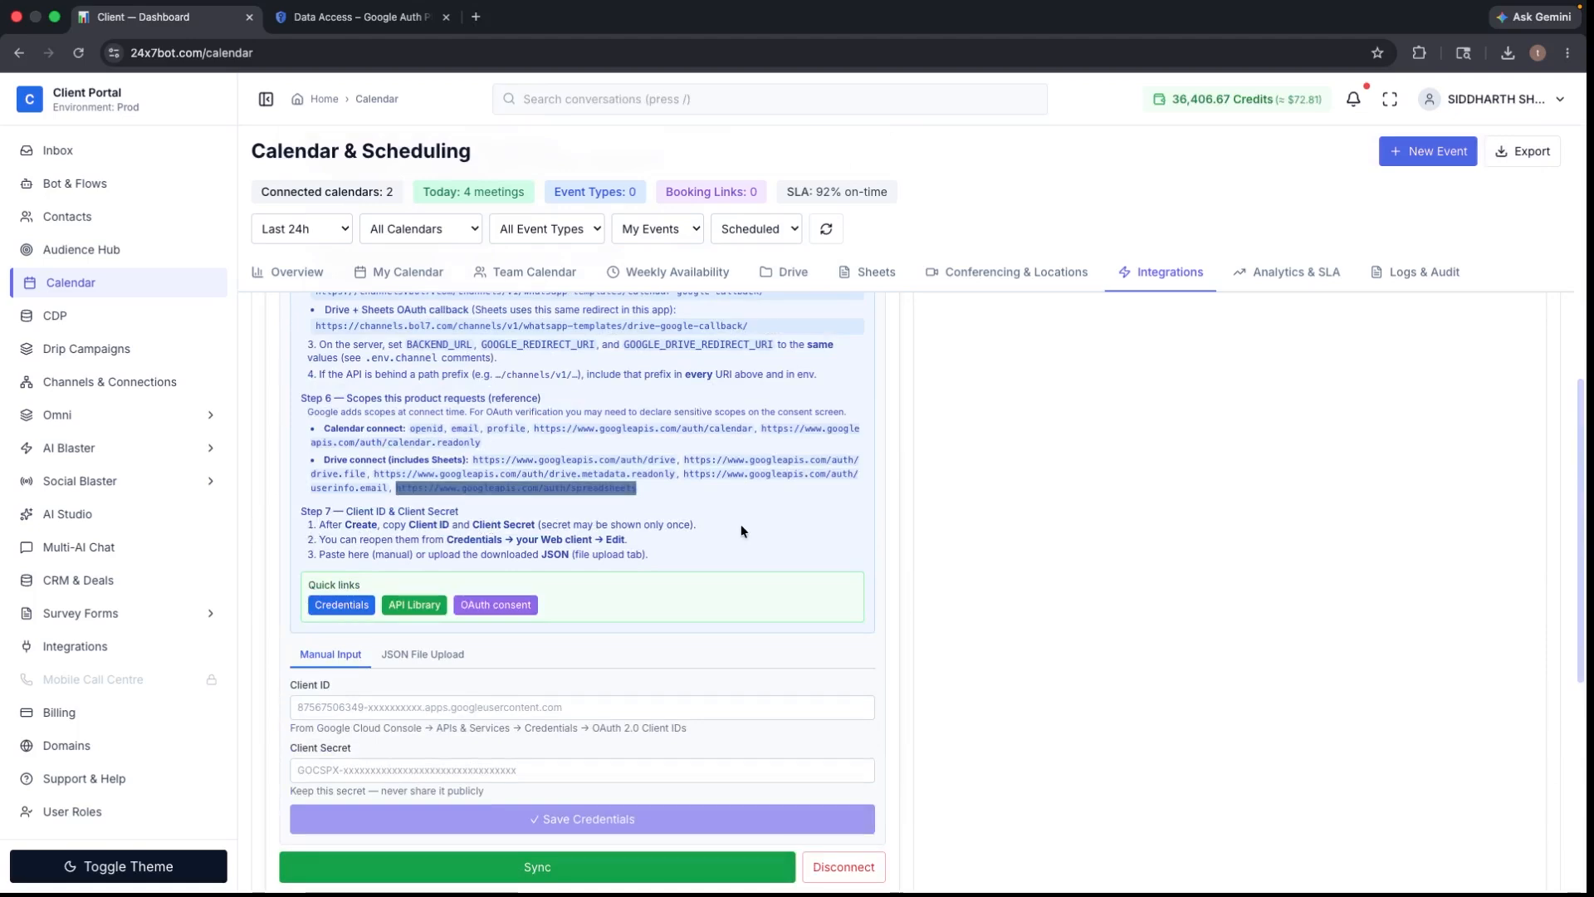
{"action": "left_click", "coordinate": [287, 18]}
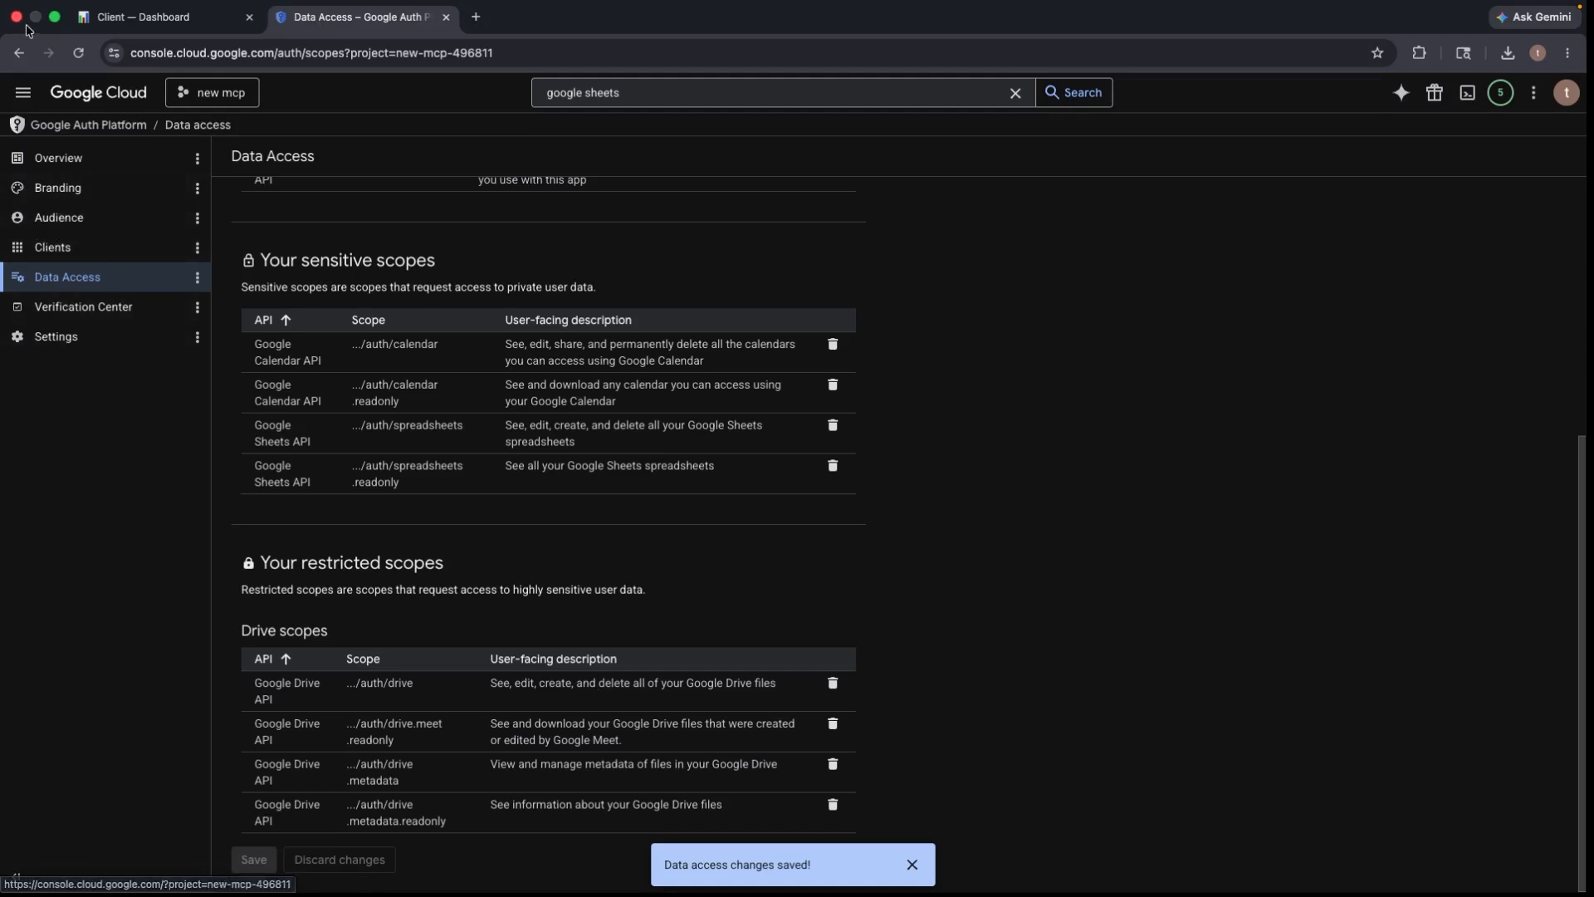
{"action": "left_click", "coordinate": [27, 55]}
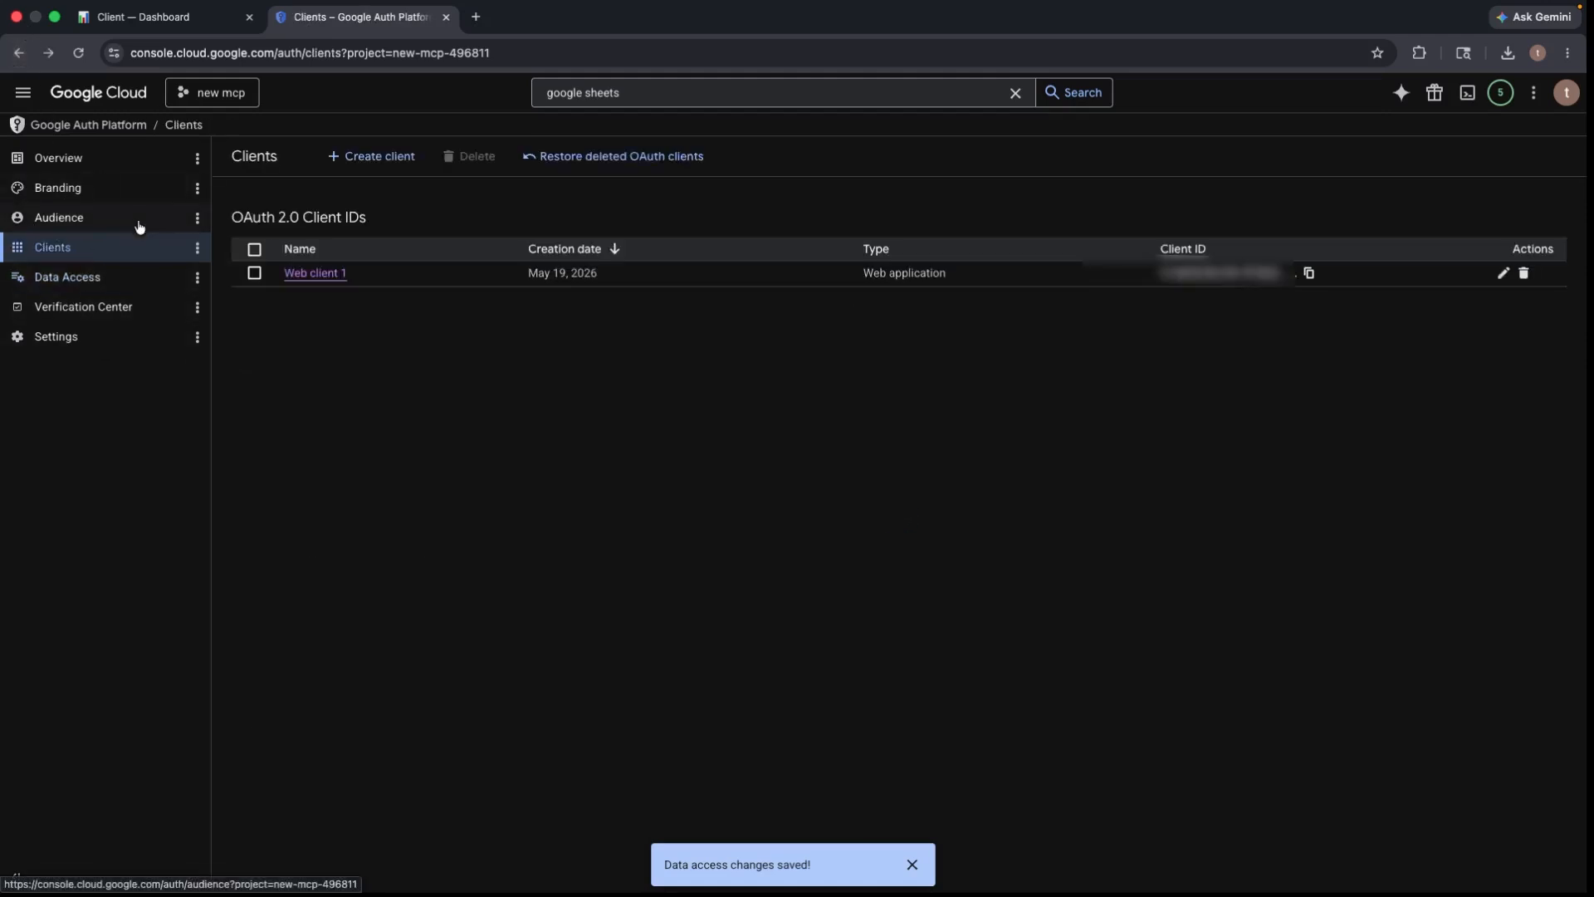
{"action": "left_click", "coordinate": [298, 274]}
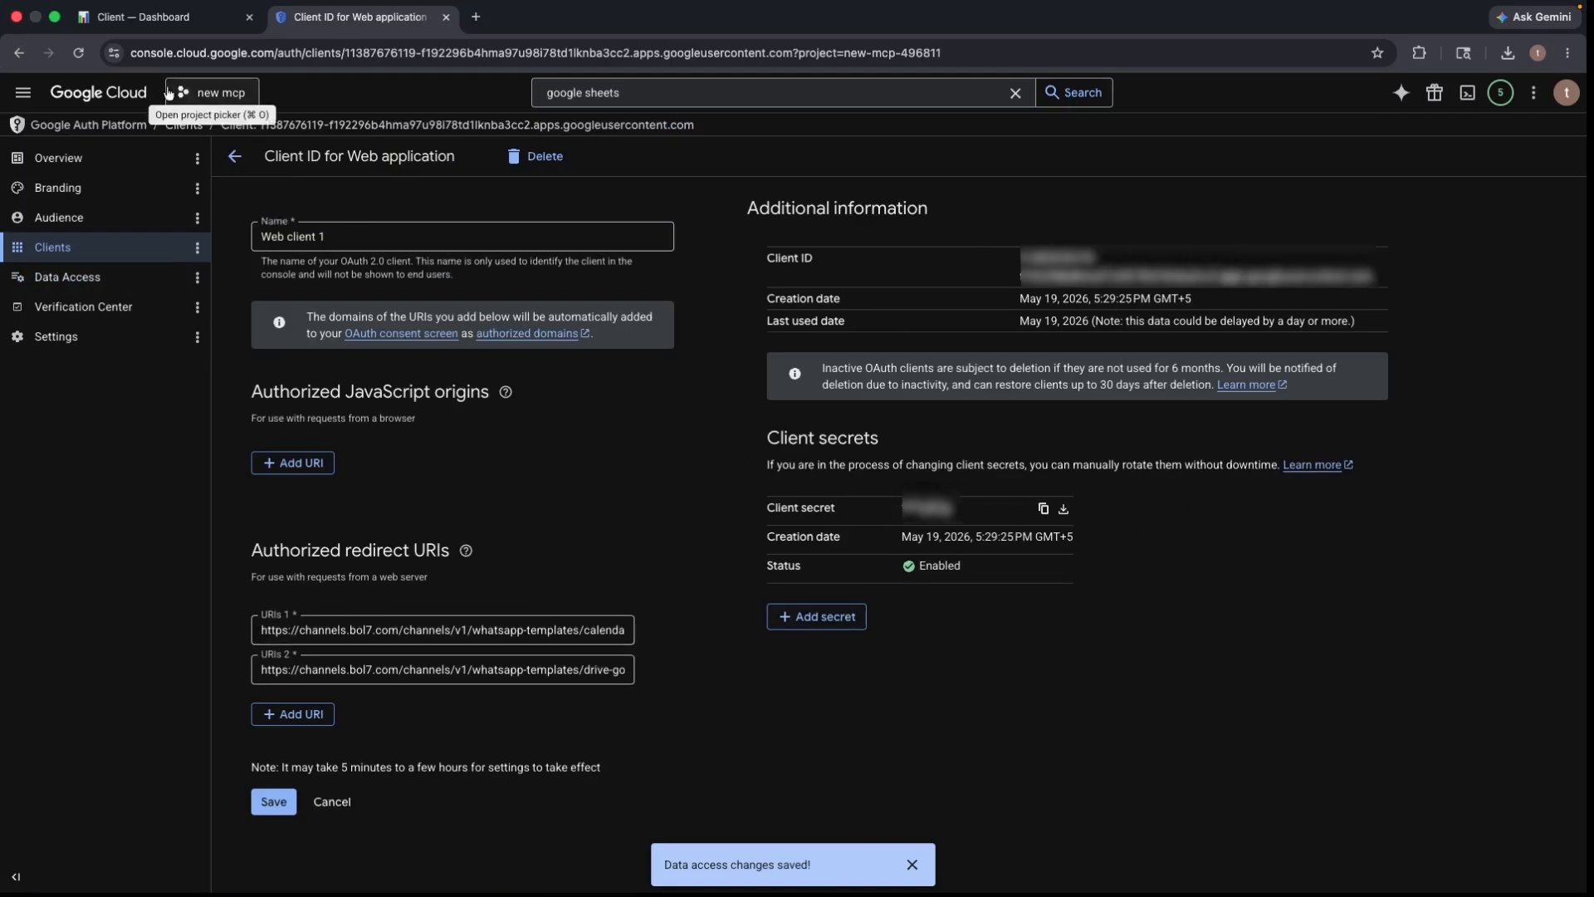
- Upload the downloaded client_secret JSON from Downloads through the portal's JSON File Upload tab
{"action": "left_click", "coordinate": [141, 16]}
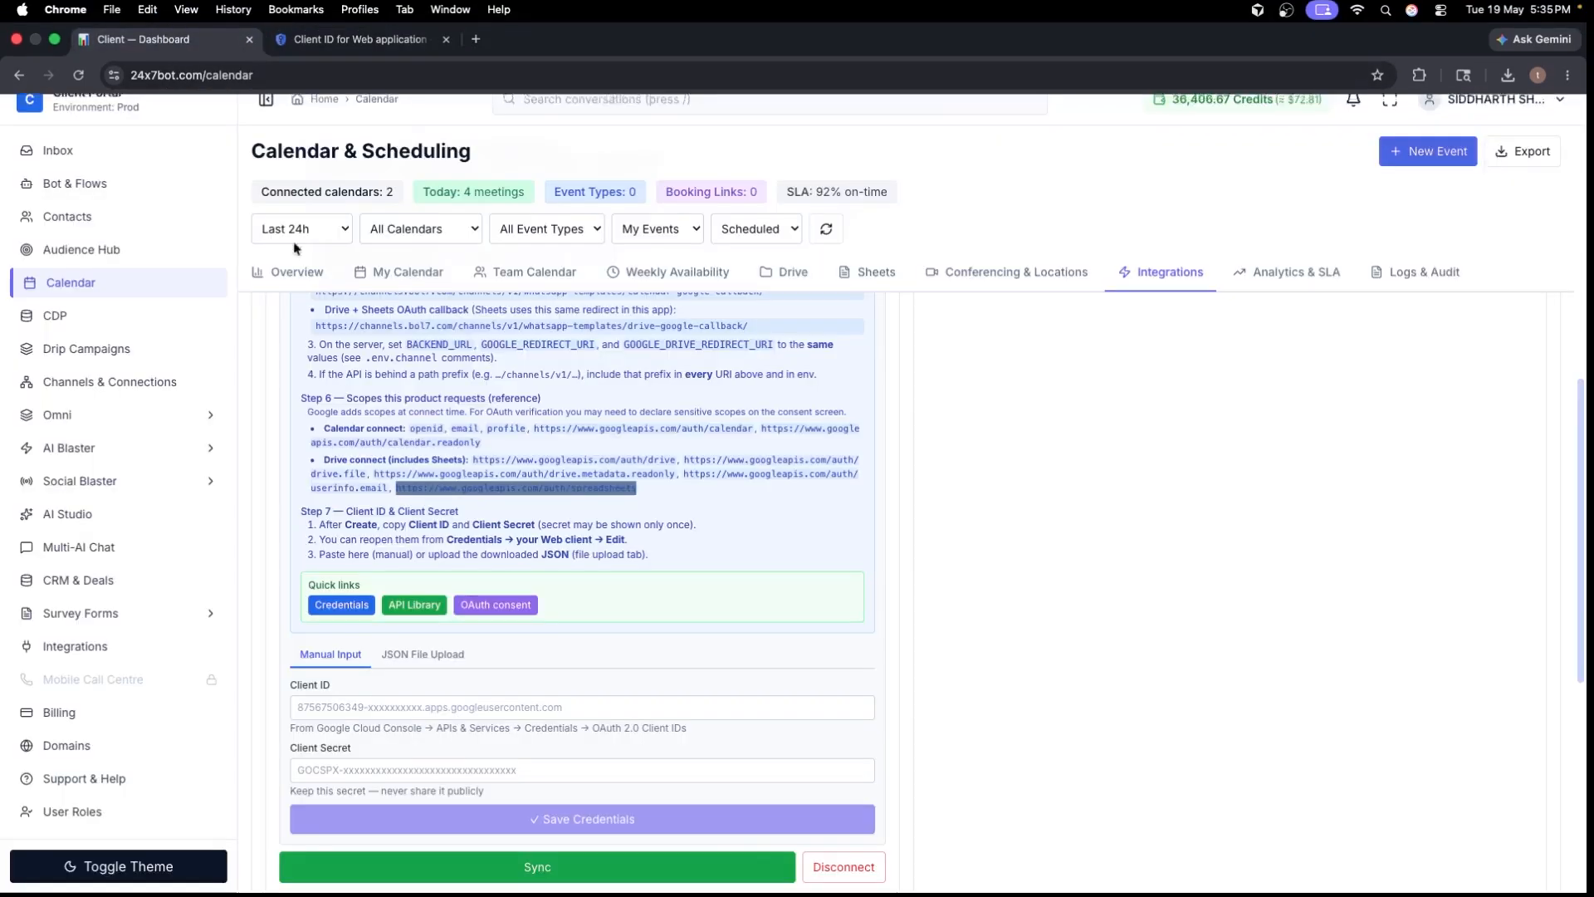
{"action": "left_click", "coordinate": [488, 707]}
{"action": "left_click", "coordinate": [360, 768]}
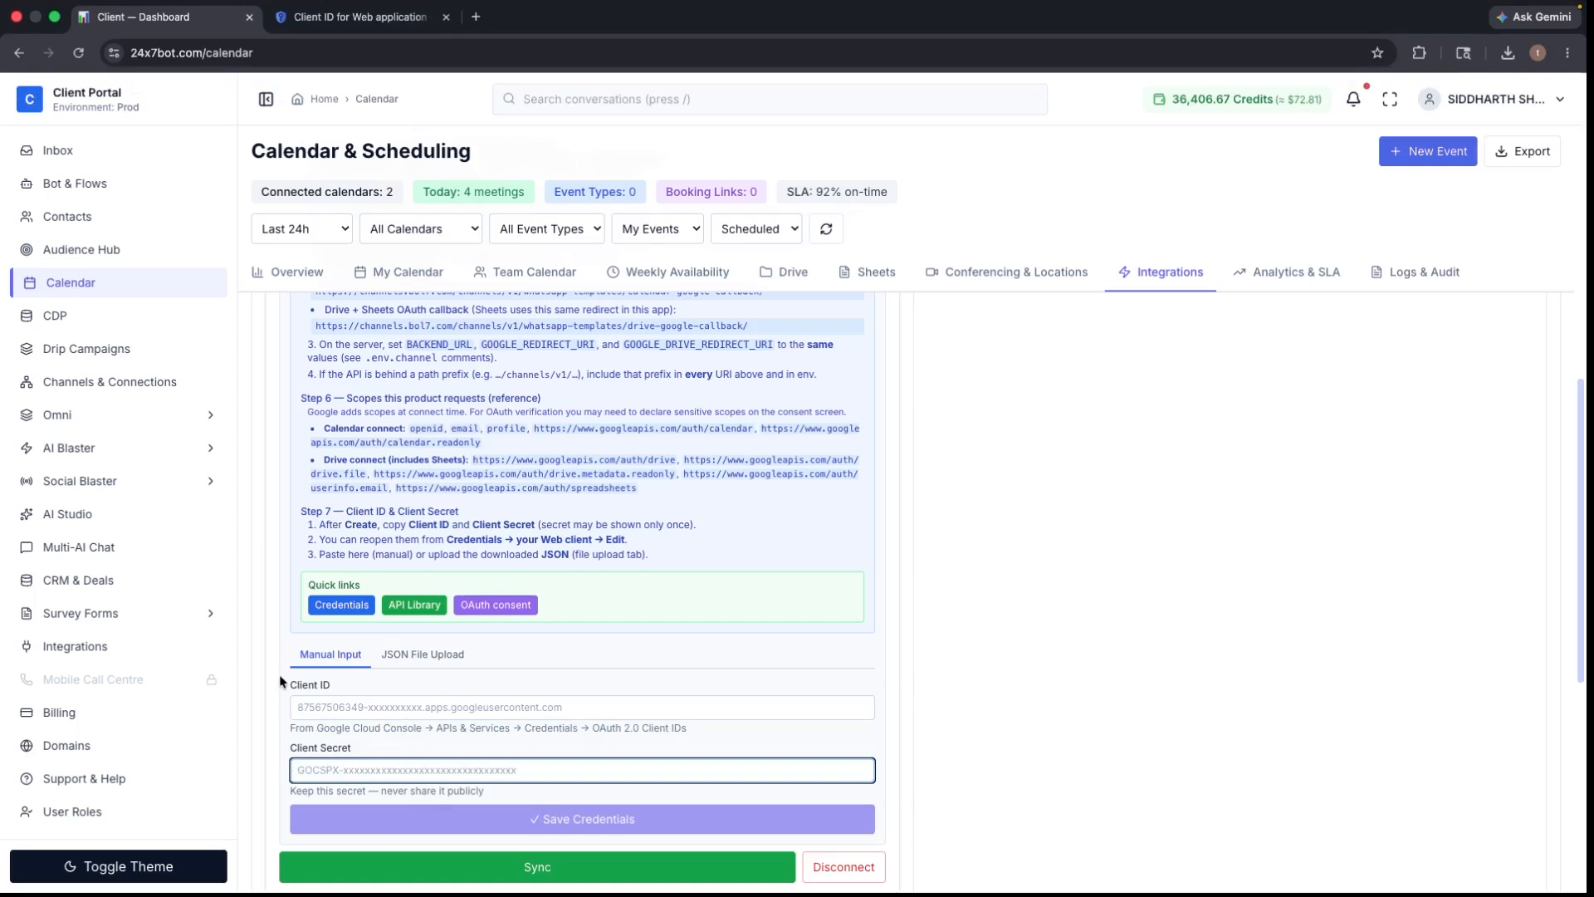
{"action": "left_click", "coordinate": [431, 667]}
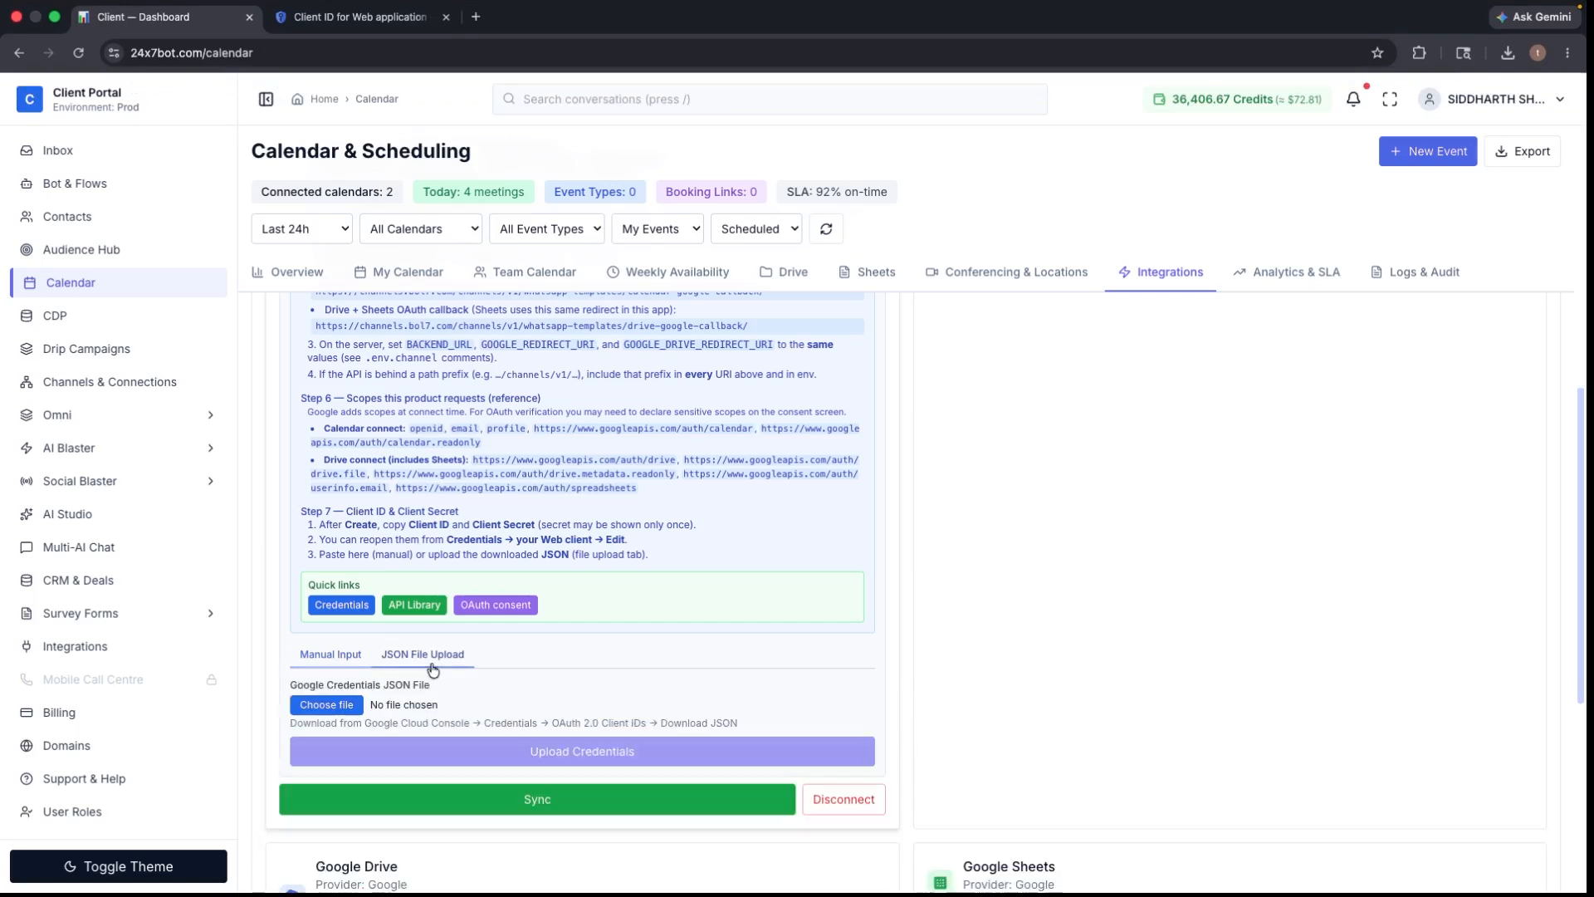
{"action": "left_click", "coordinate": [309, 705]}
{"action": "left_click", "coordinate": [505, 512]}
{"action": "double_click", "coordinate": [720, 387]}
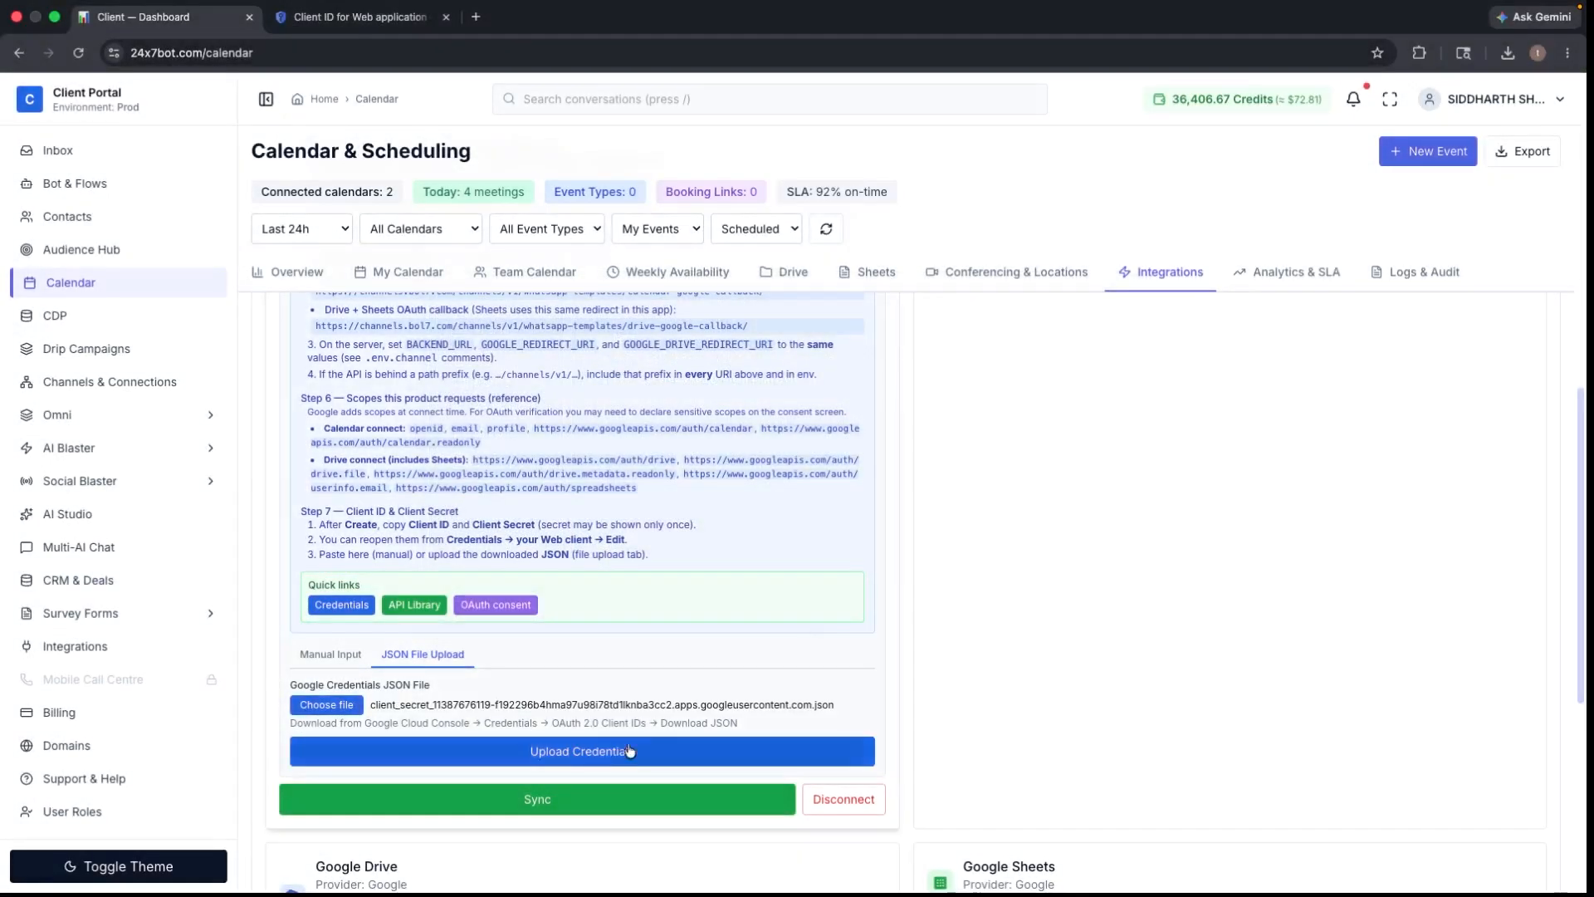
{"action": "left_click", "coordinate": [564, 750]}
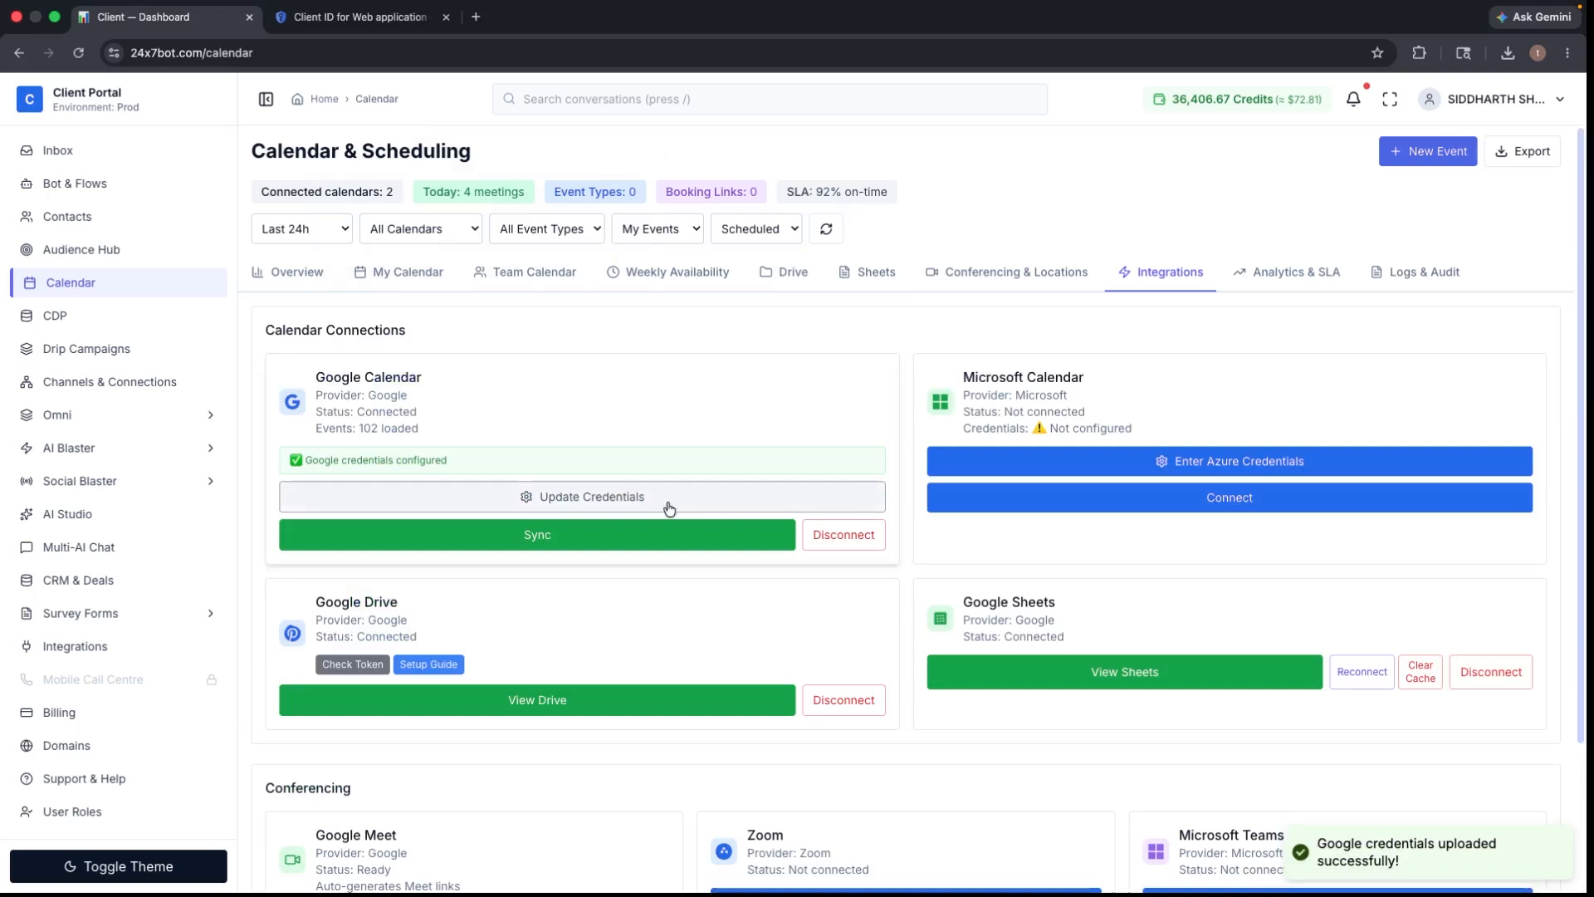